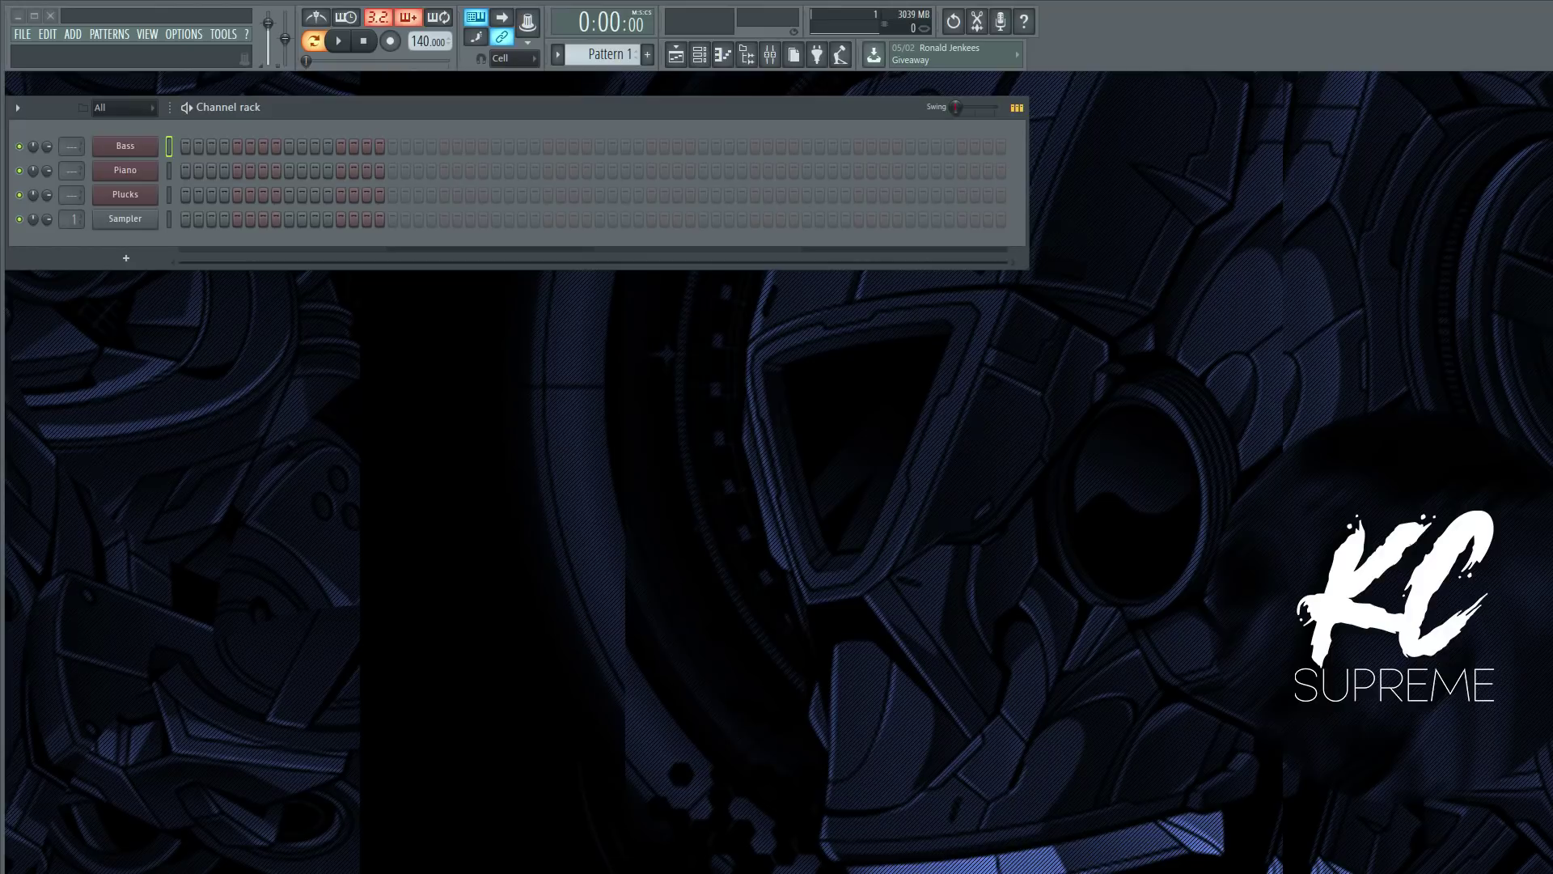
Open the Piano channel in the piano roll, then enlarge and reposition the piano roll window.
click(126, 170)
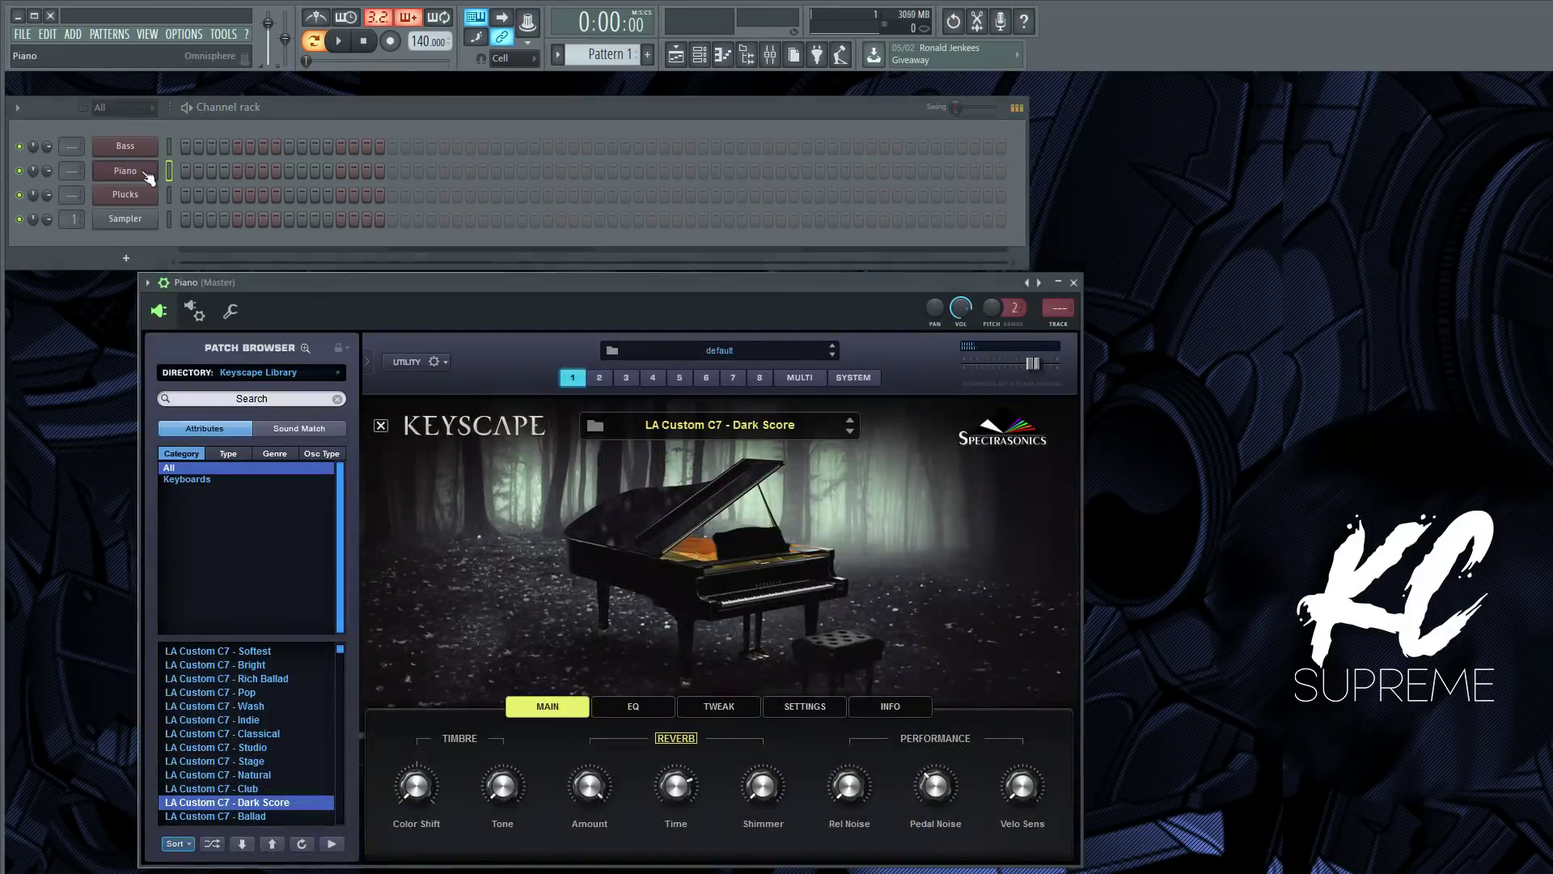
right_click(158, 168)
click(278, 174)
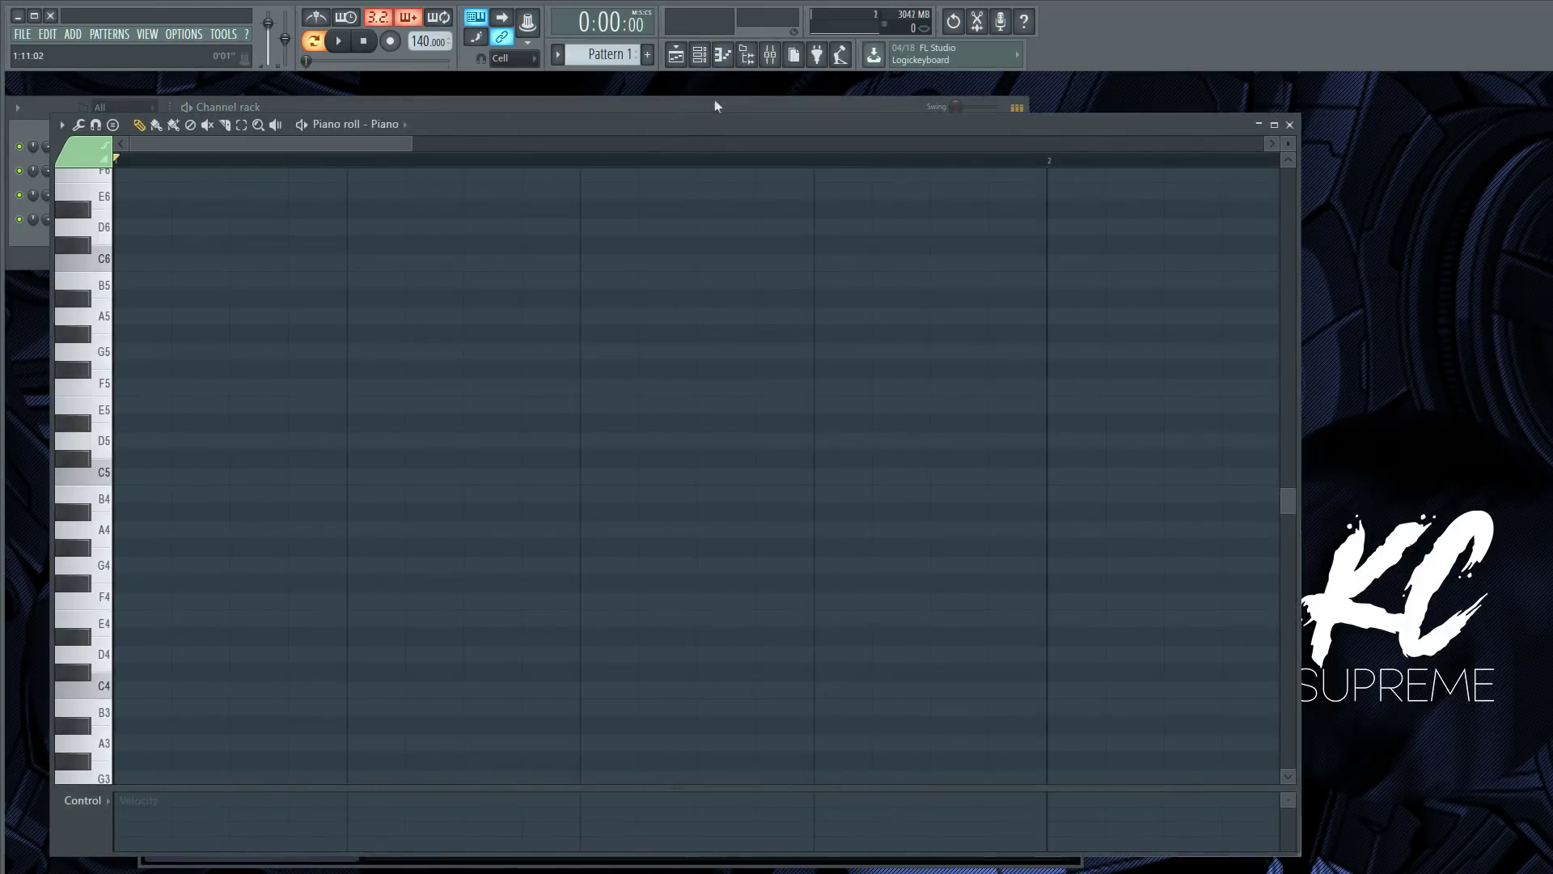
click(721, 112)
click(1055, 131)
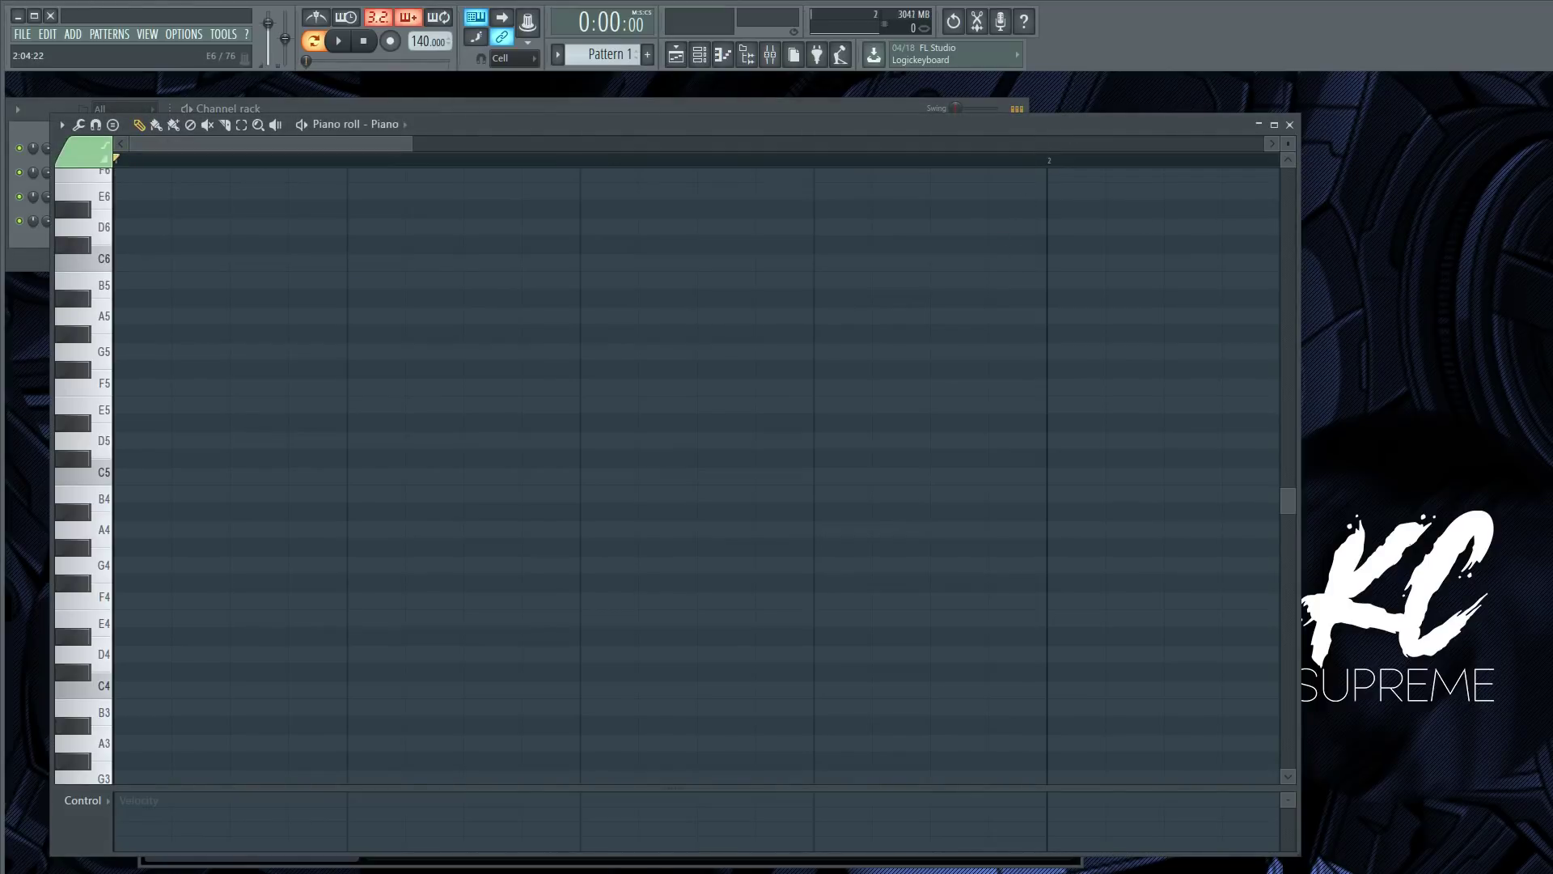
drag(1304, 860, 1412, 873)
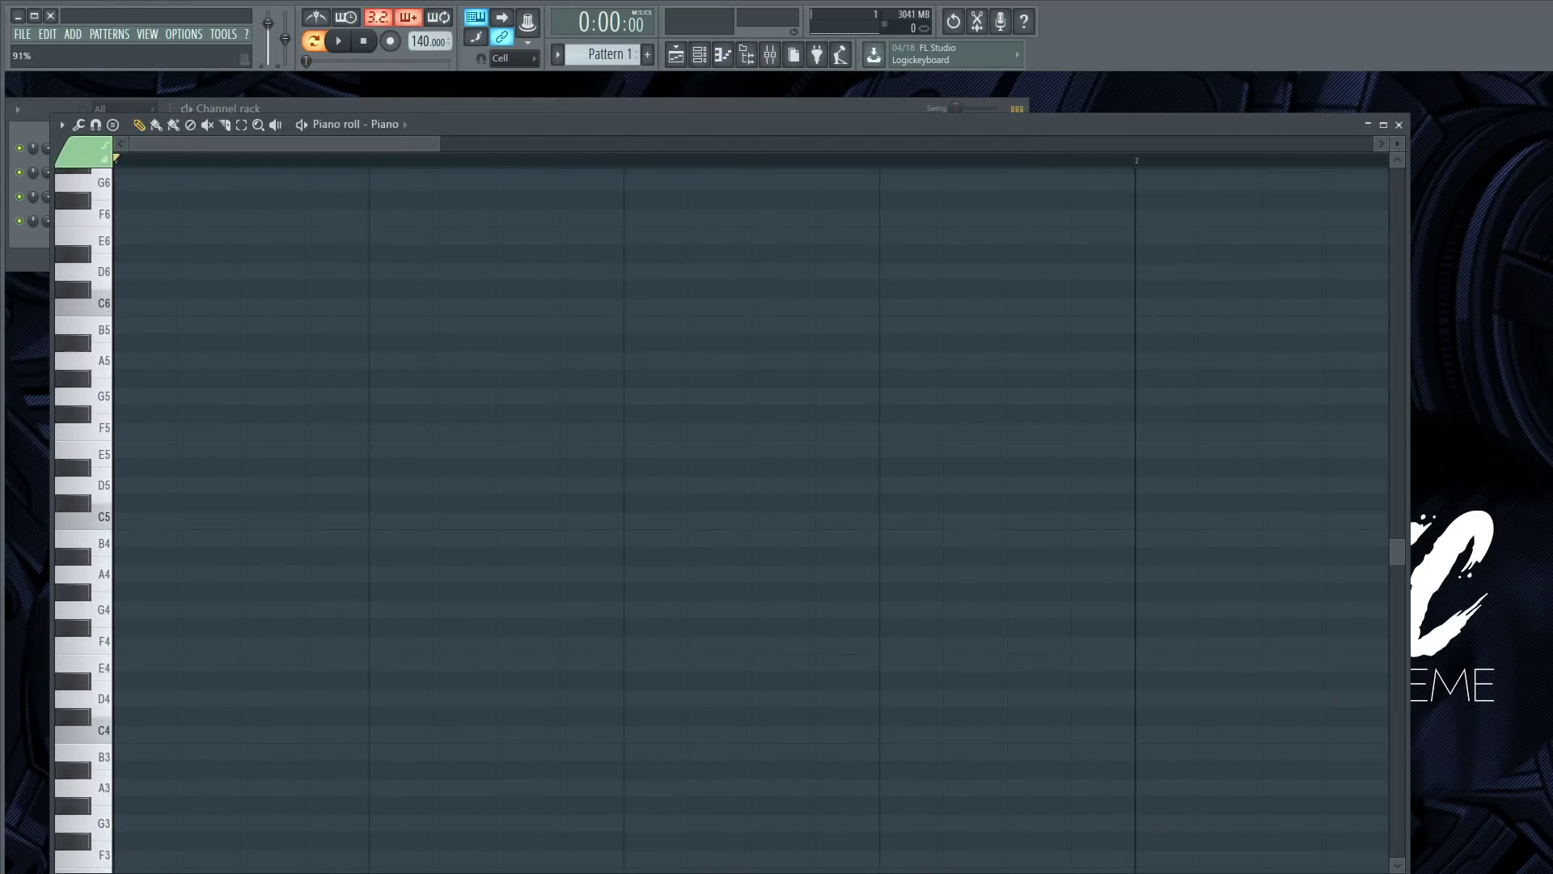
drag(1085, 135, 1134, 99)
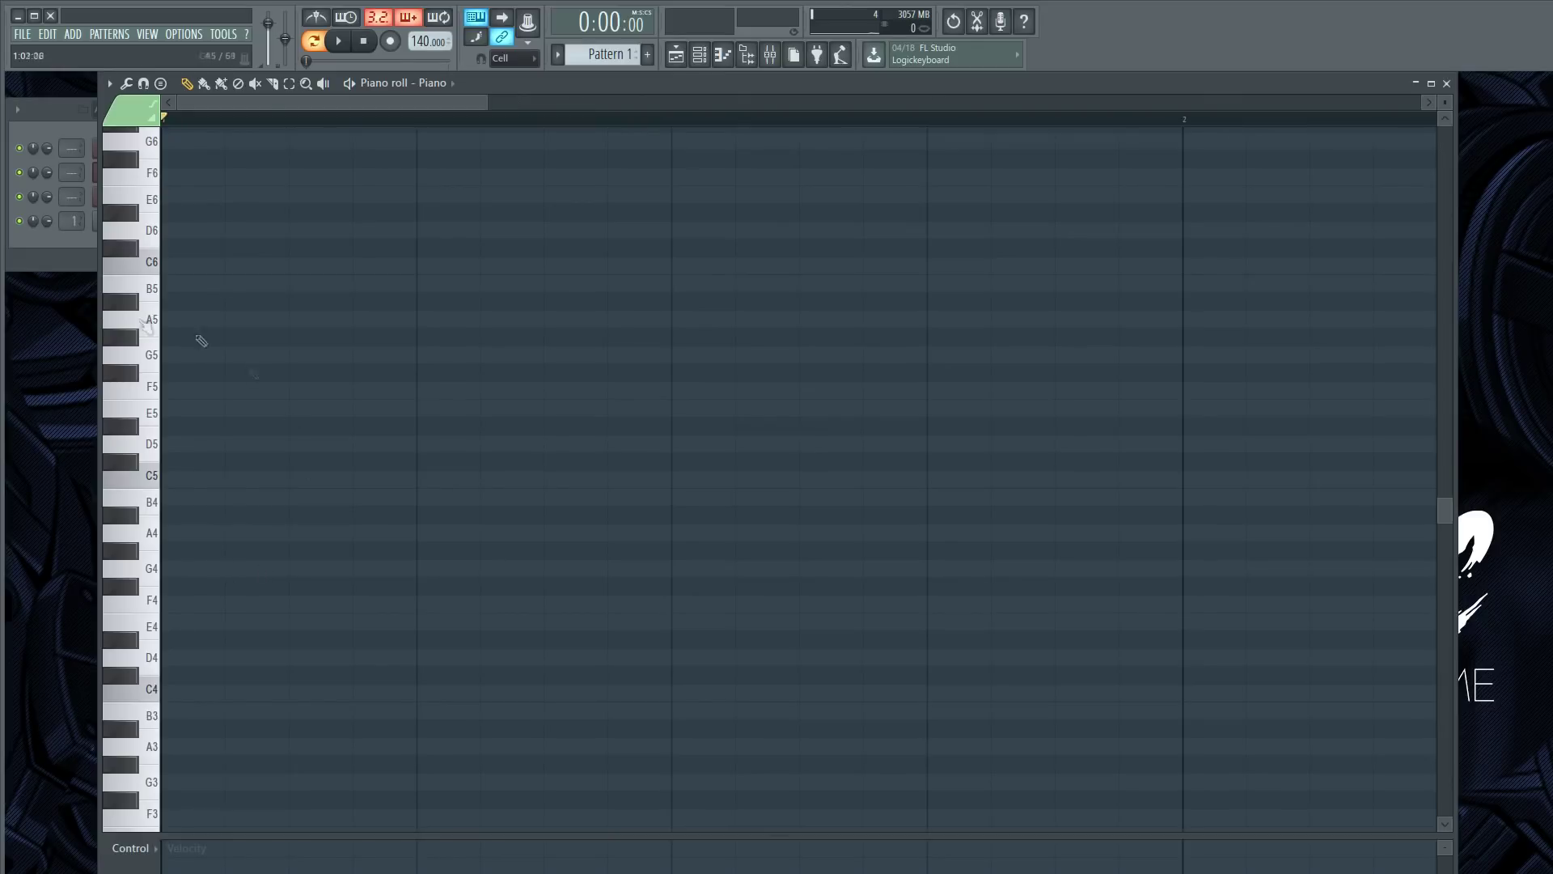
click(159, 86)
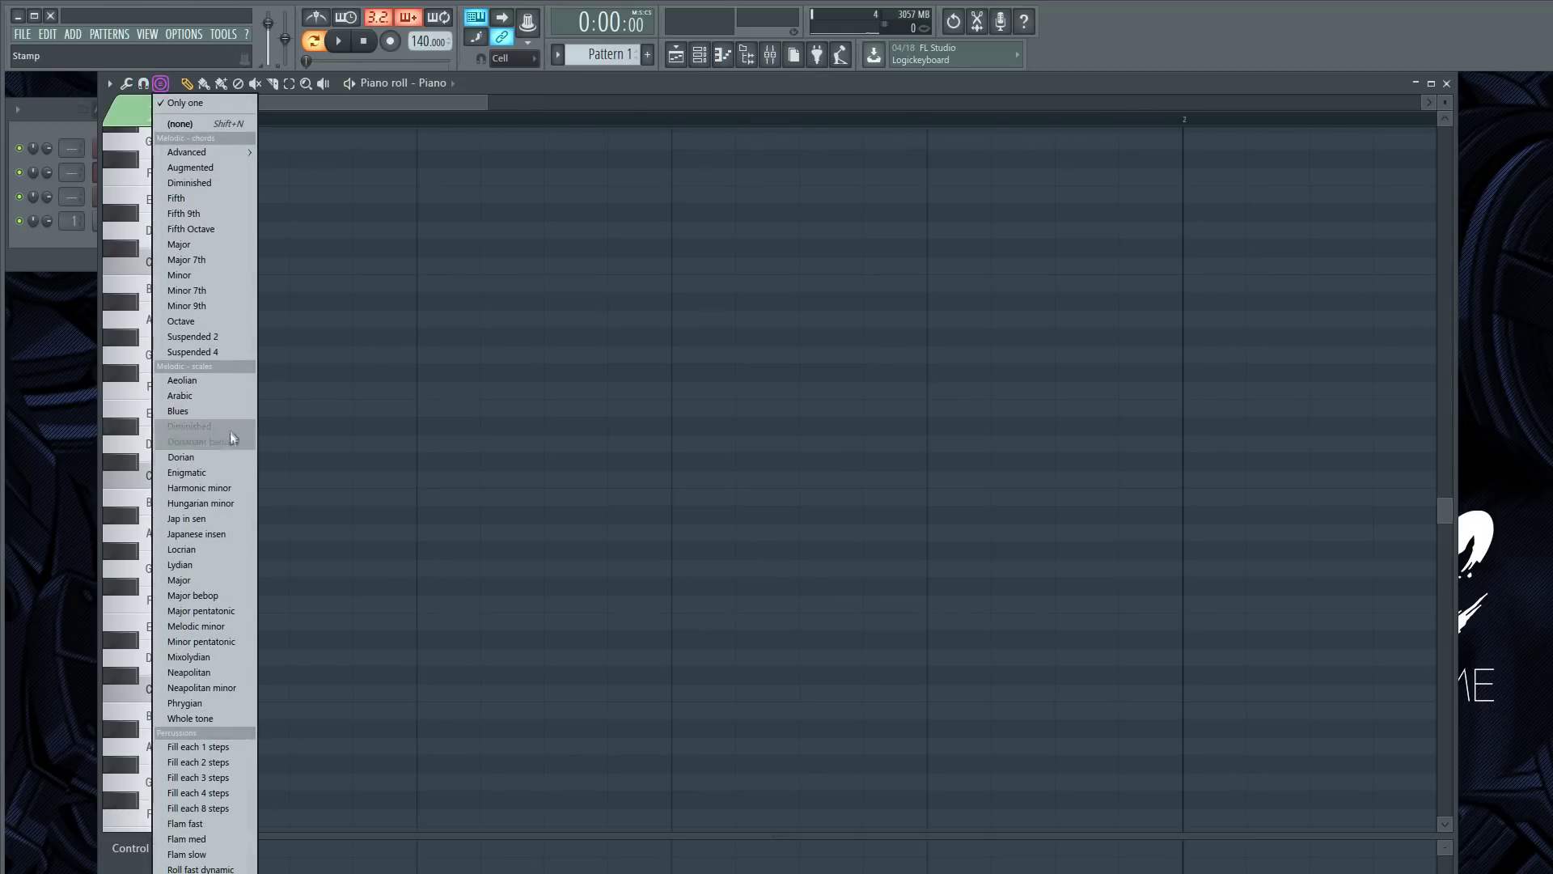
click(604, 82)
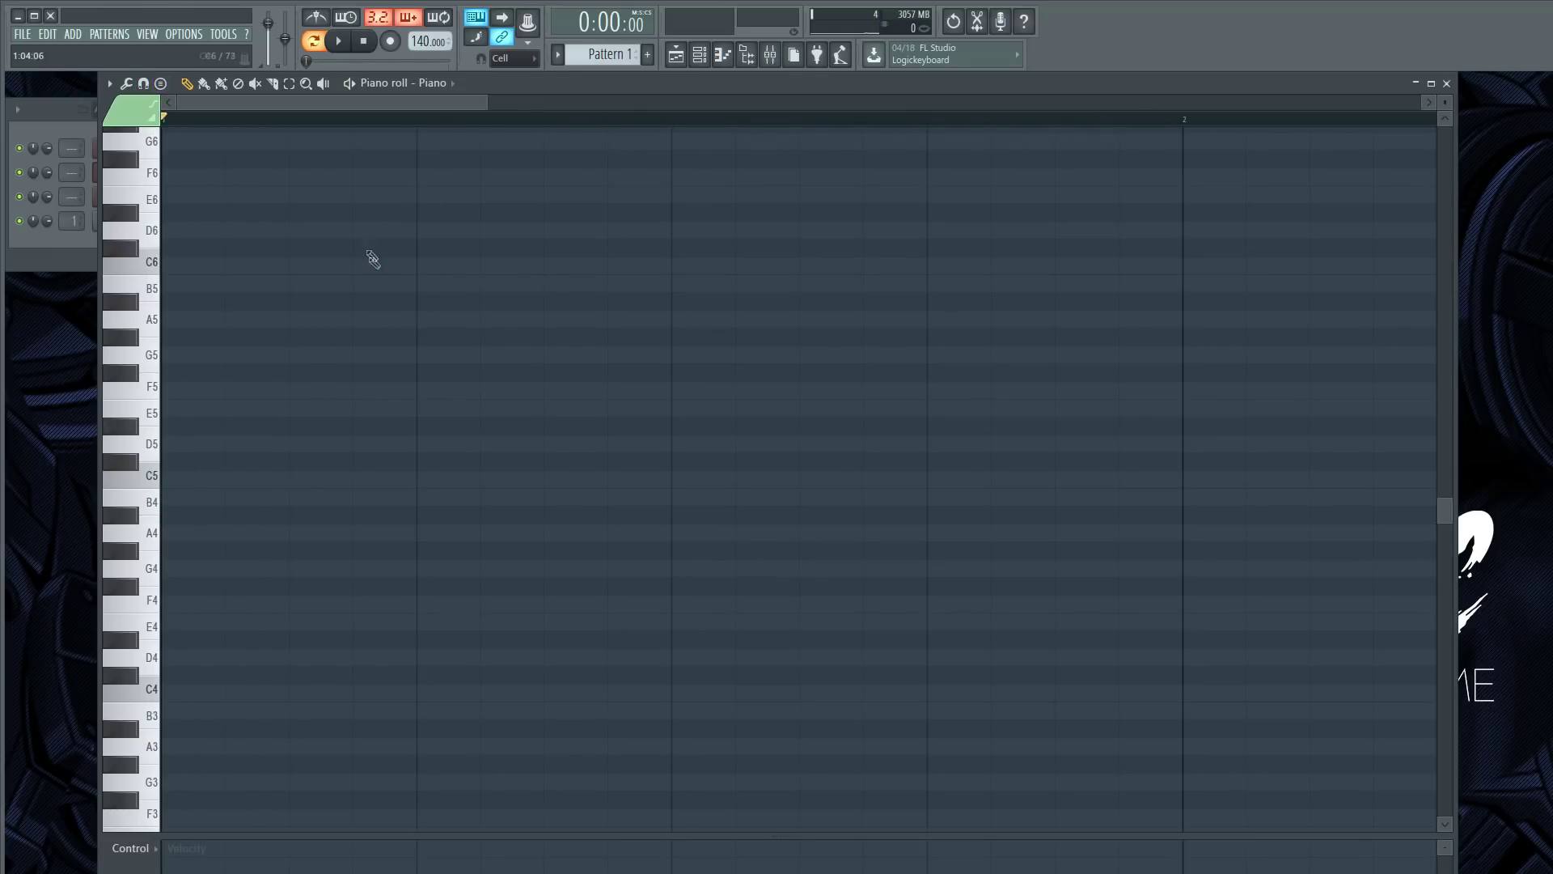
Place a chord of C4, E4 and G4 at the start of the pattern and transpose it up one octave.
scroll(231, 464, down, 2)
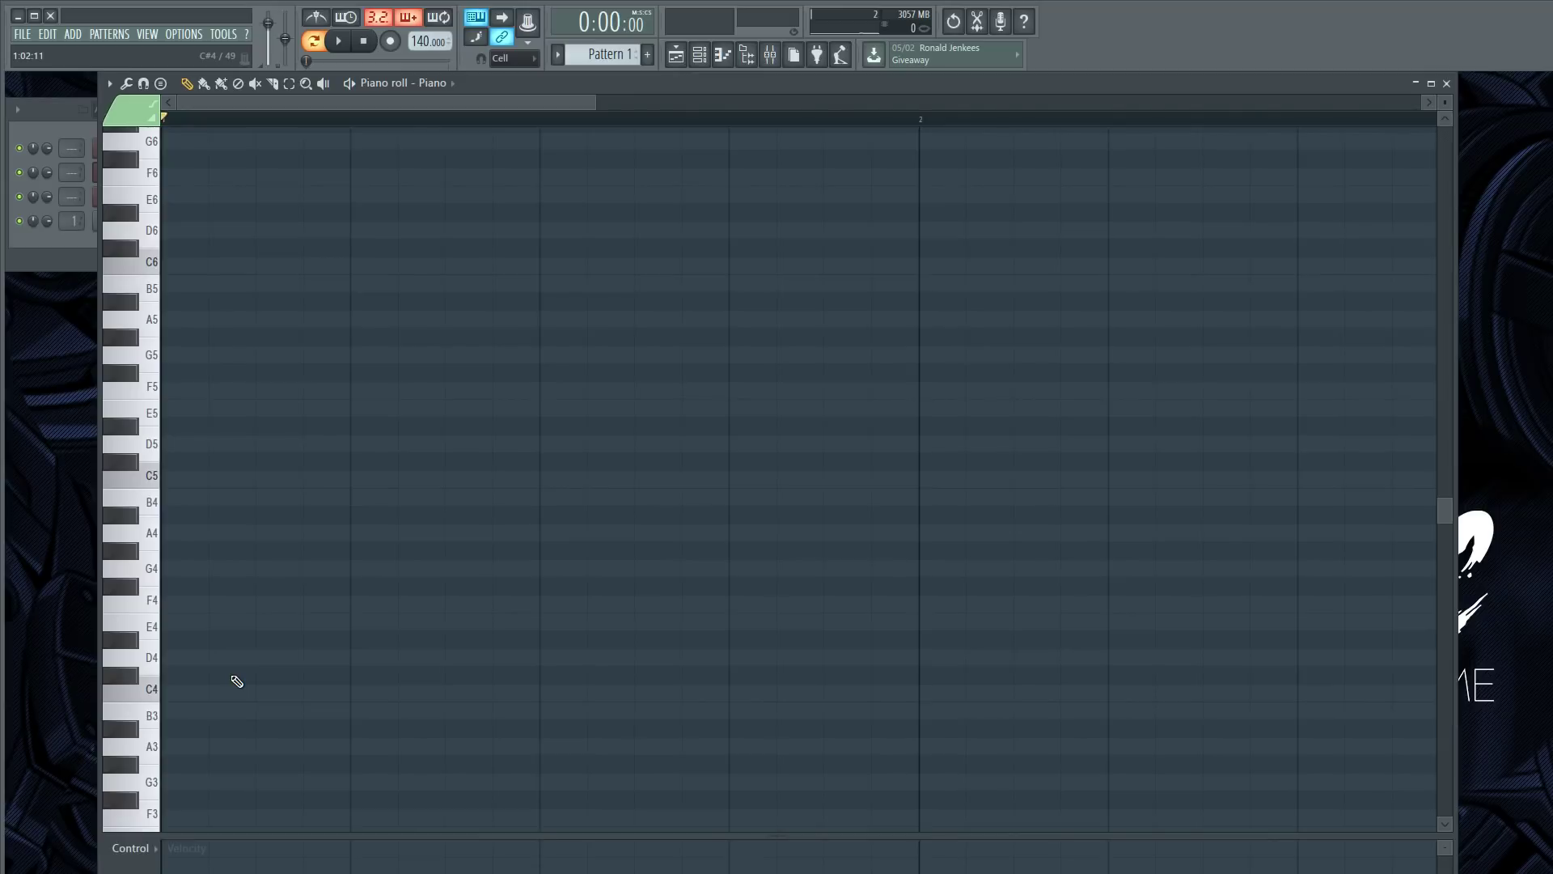
click(175, 693)
click(170, 620)
click(173, 568)
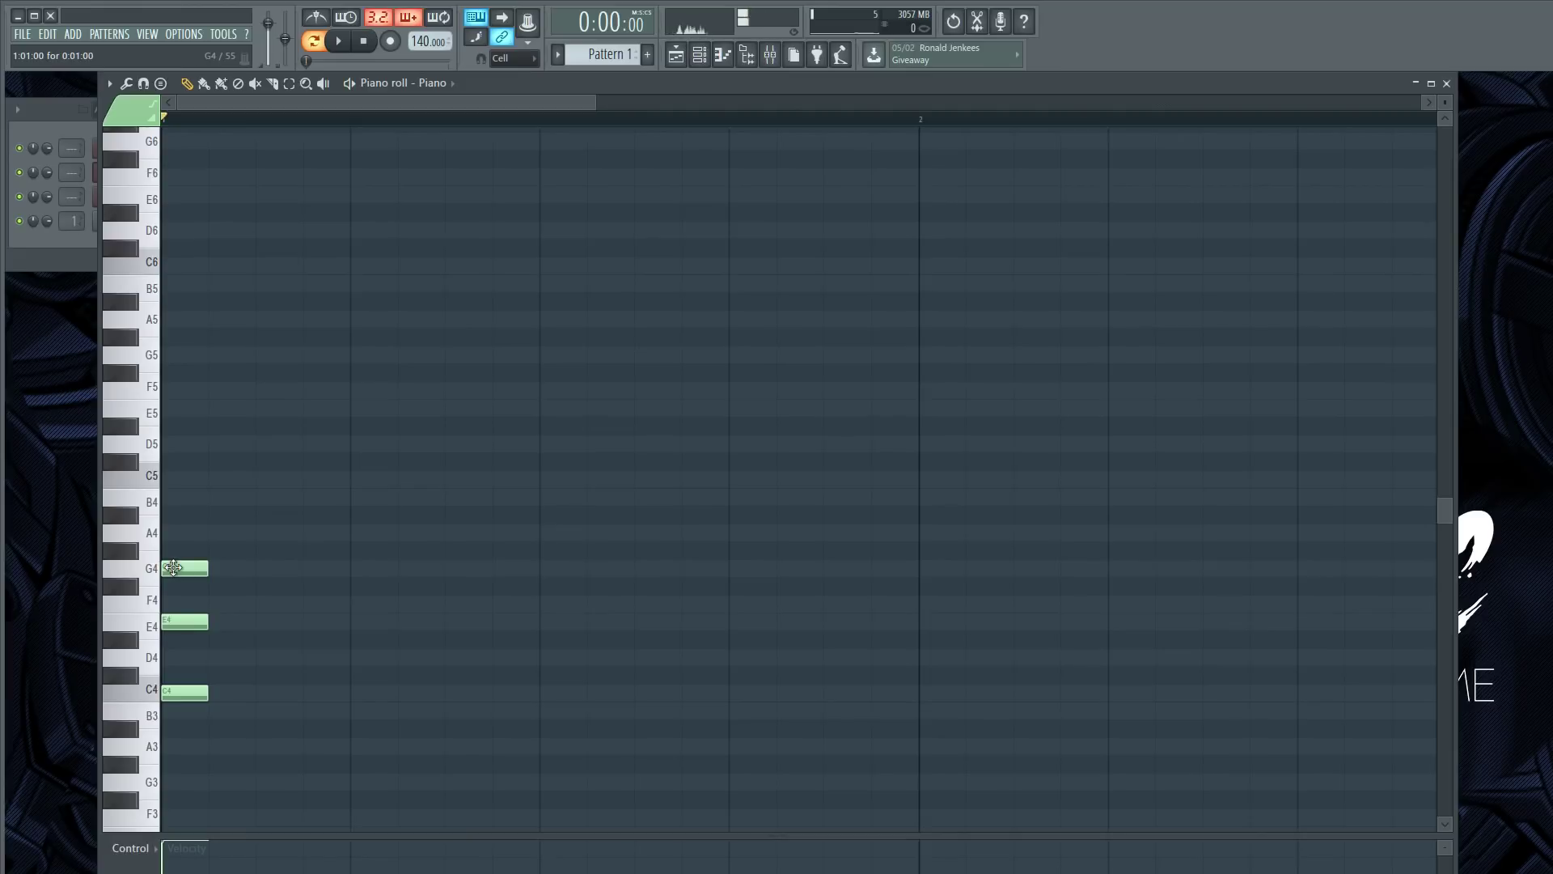
key(ctrl+Up)
Play the chord and audition its lowest and highest notes, C5 and G5.
key(space)
key(space)
key(space)
key(space)
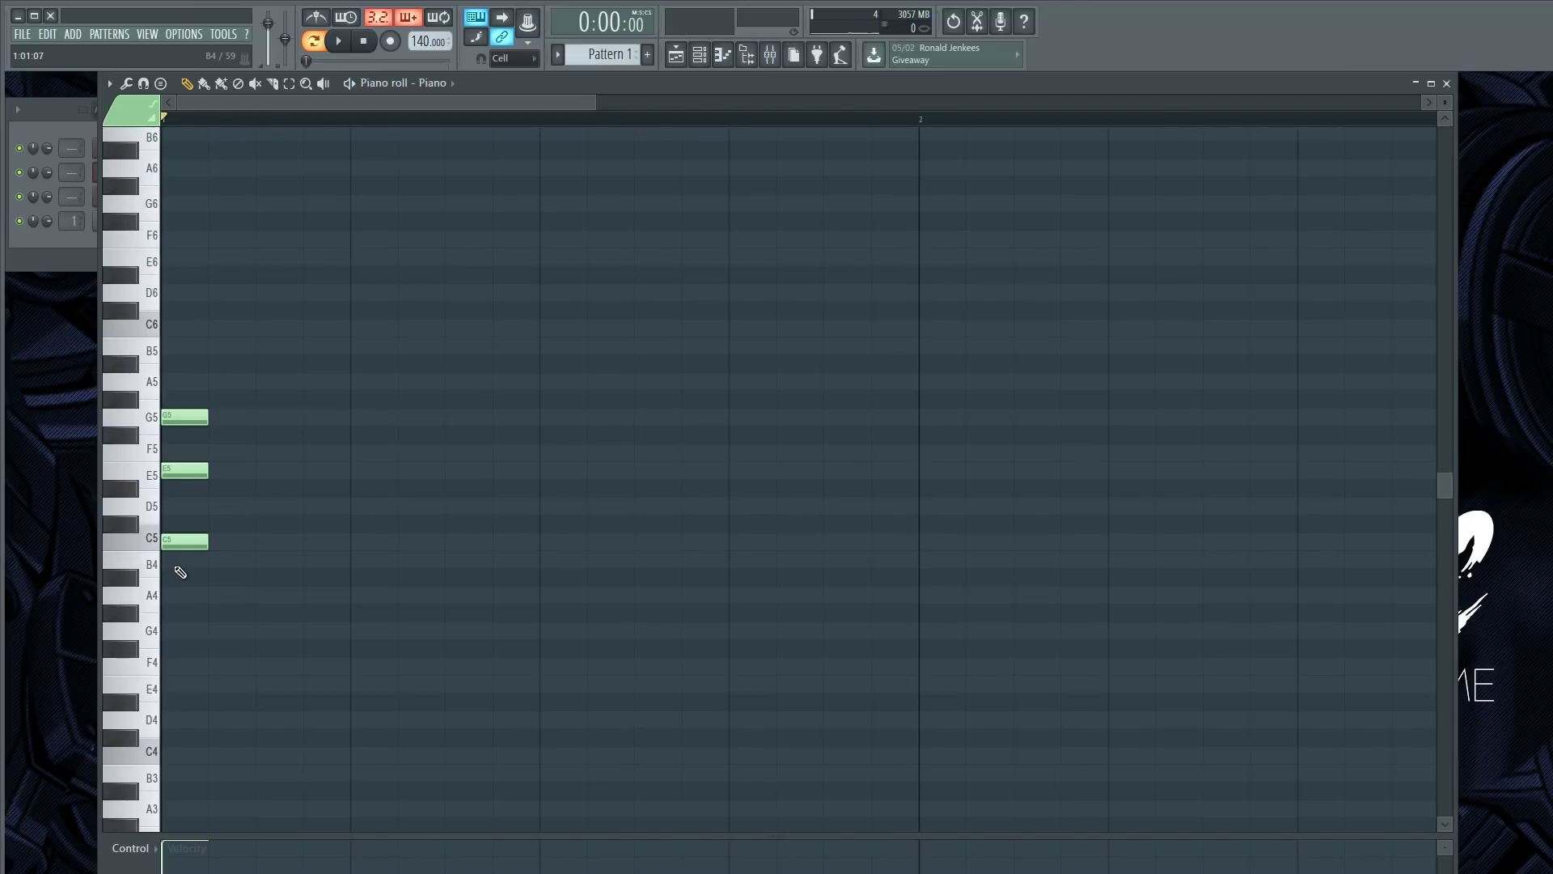
click(184, 542)
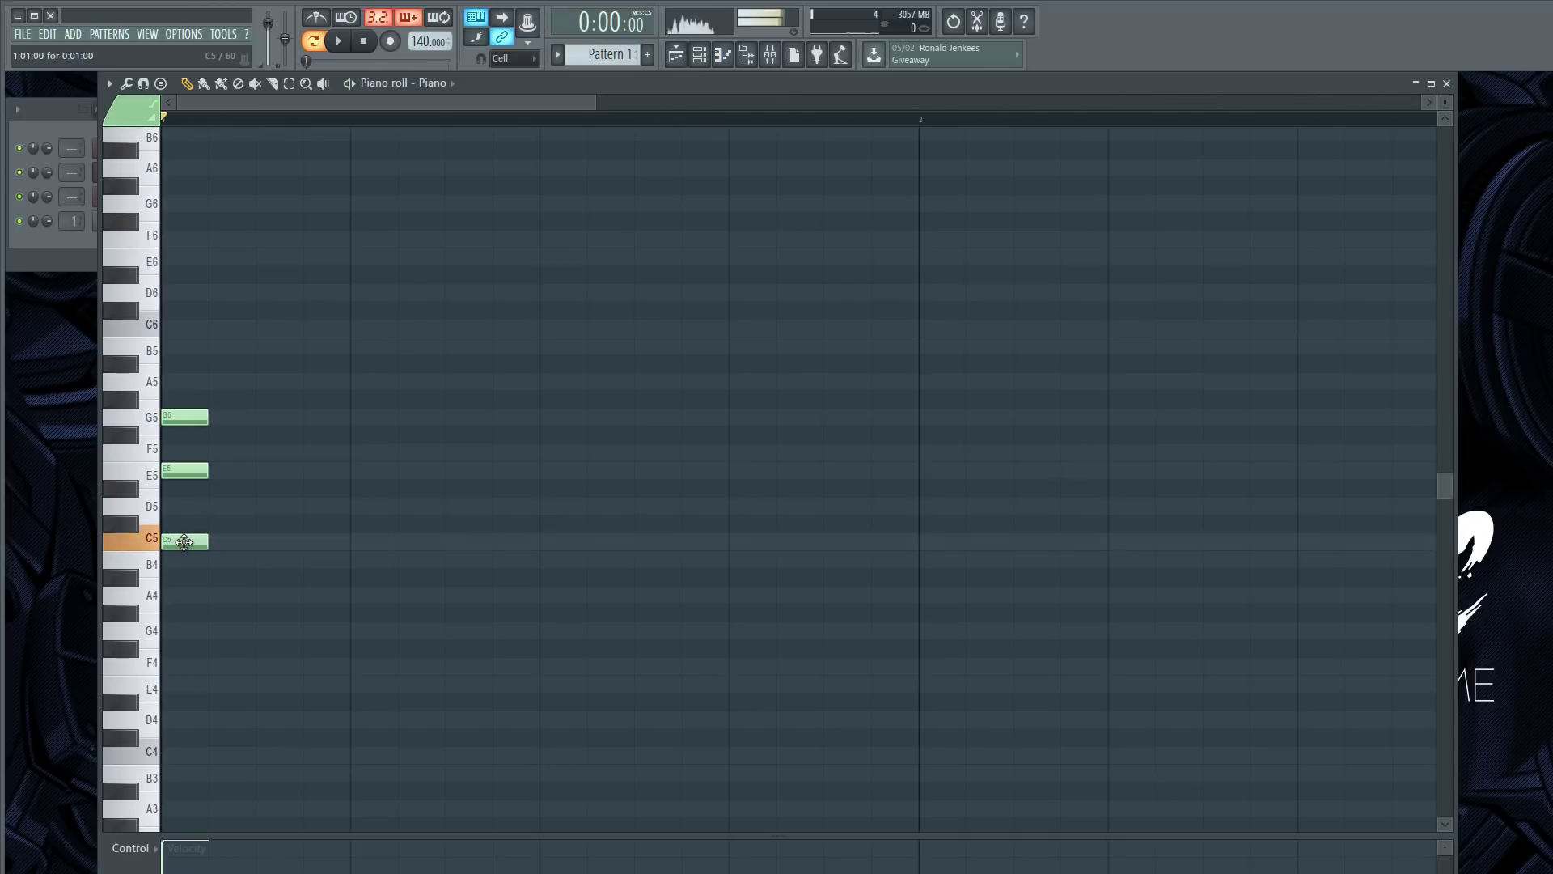
click(185, 542)
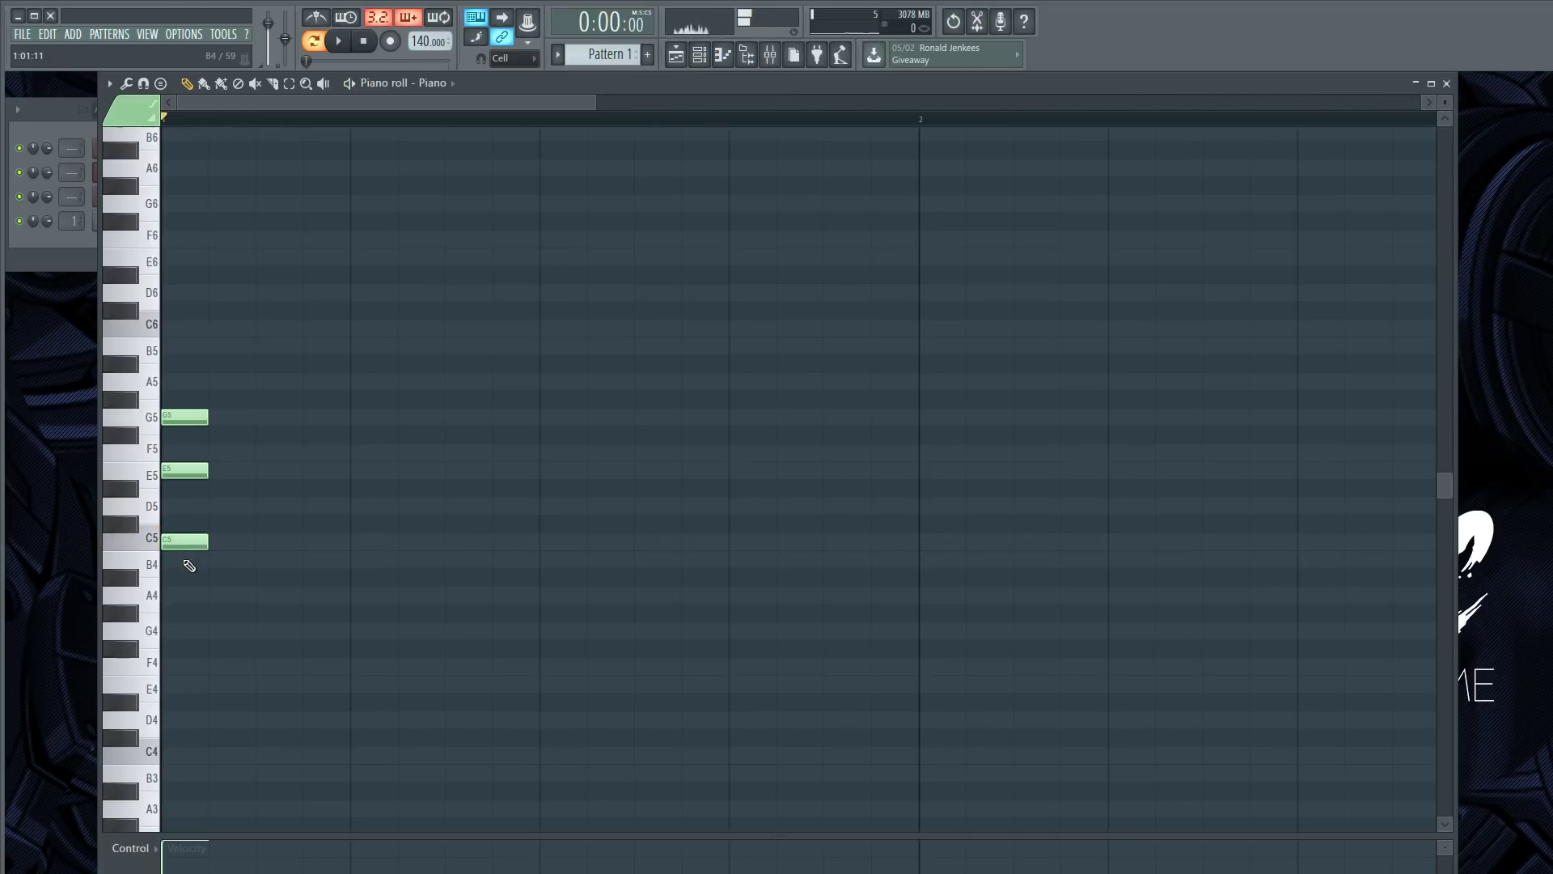
click(175, 416)
click(175, 416)
click(175, 417)
Delete the G5, E5 and C5 chord notes to clear the piano roll.
right_click(188, 418)
right_click(188, 471)
right_click(190, 542)
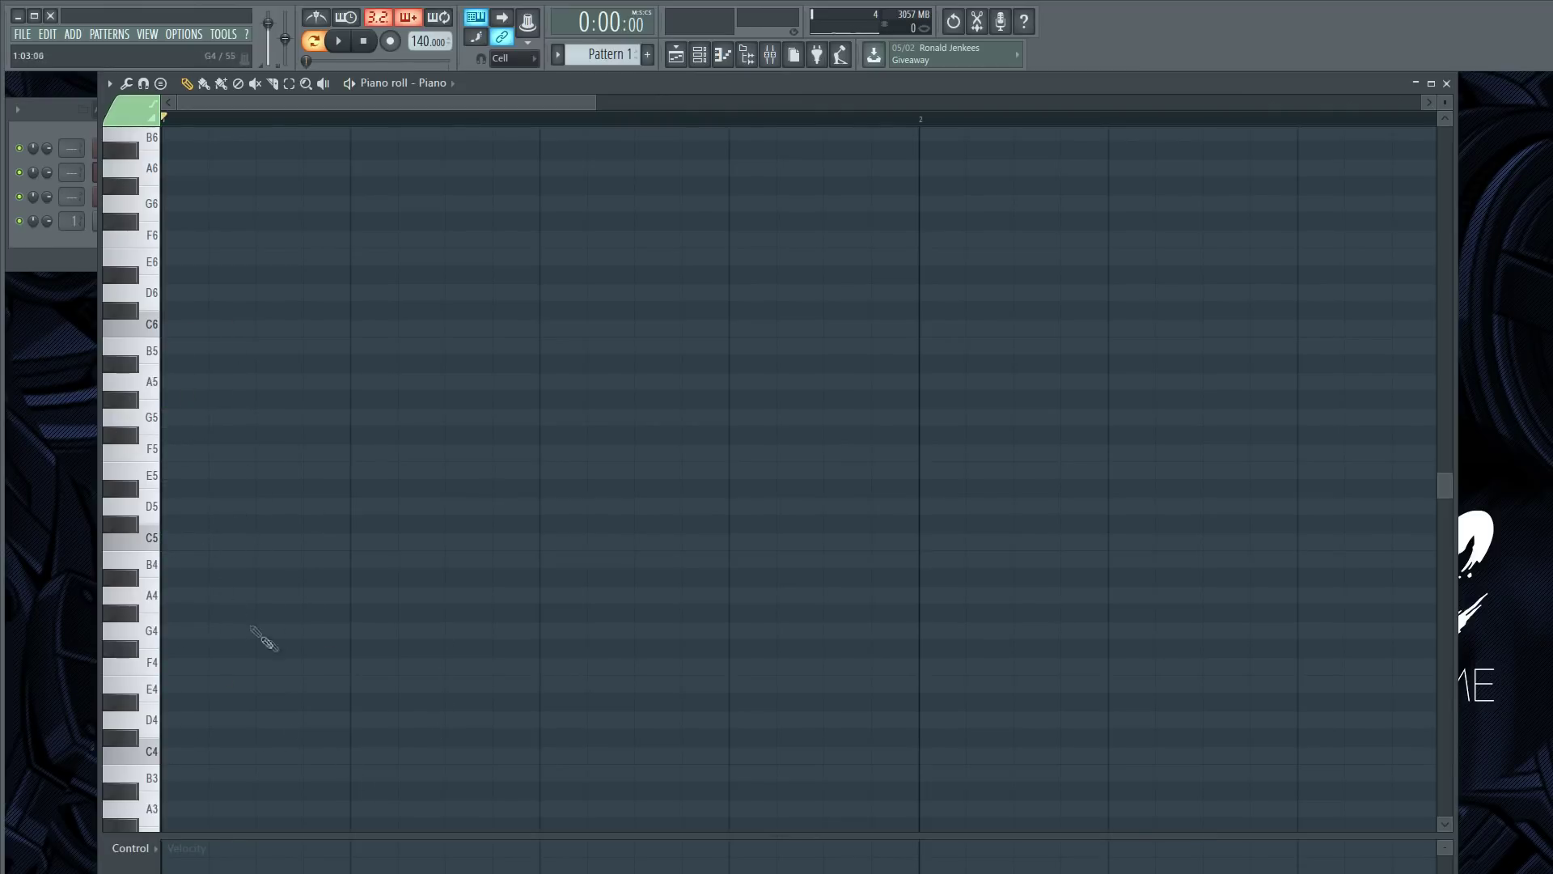
Place a G5 note at the start of the pattern and lengthen it to half a bar (0:08:00).
click(175, 417)
drag(204, 418, 344, 419)
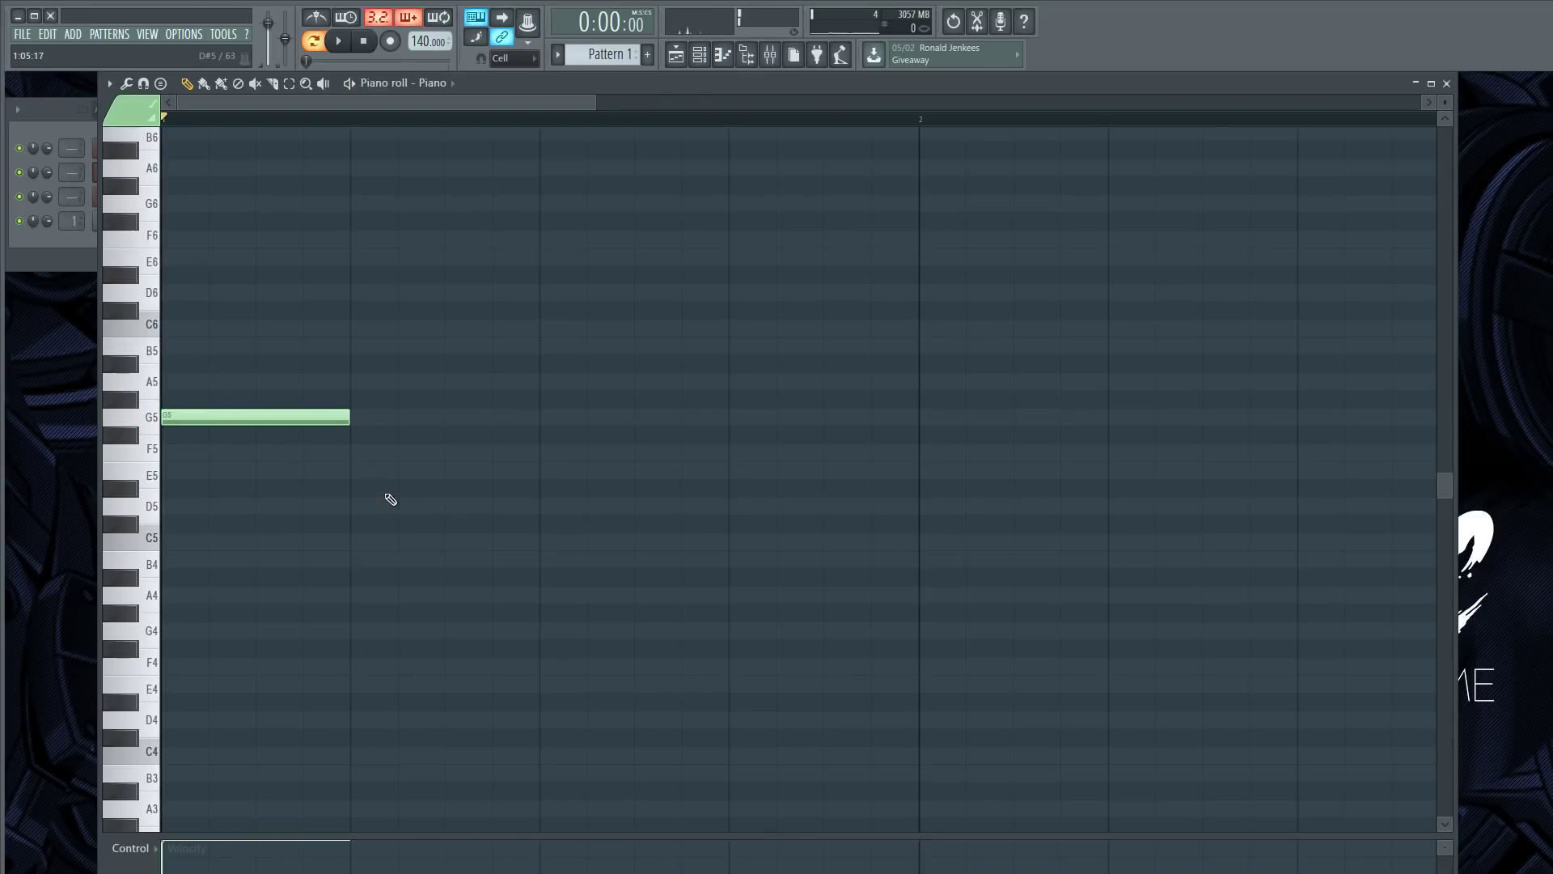
scroll(369, 516, down, 1)
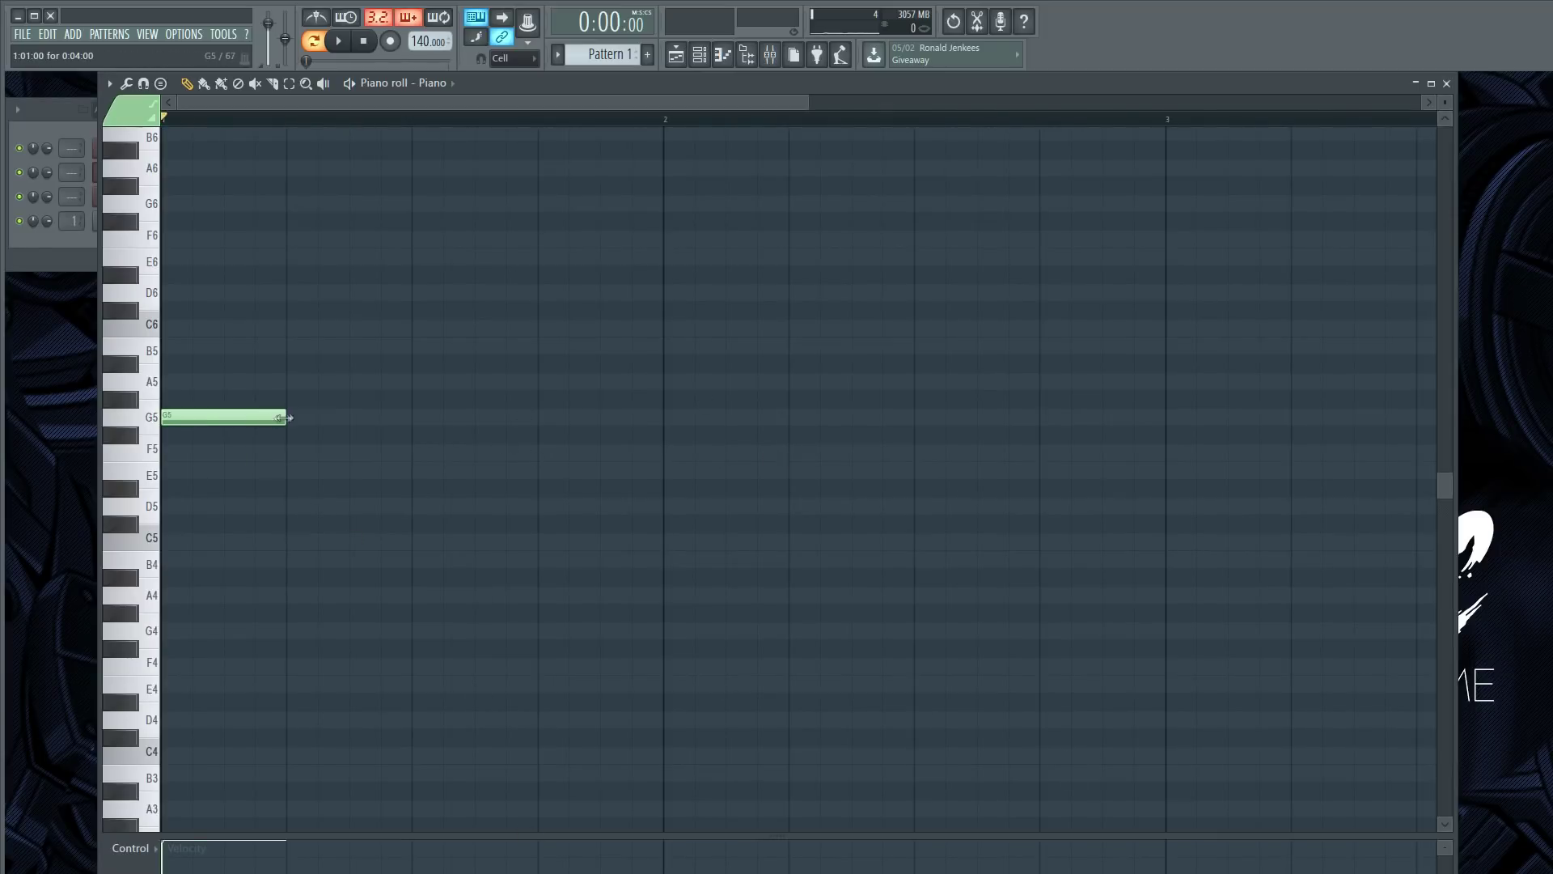
drag(283, 419, 396, 422)
click(362, 418)
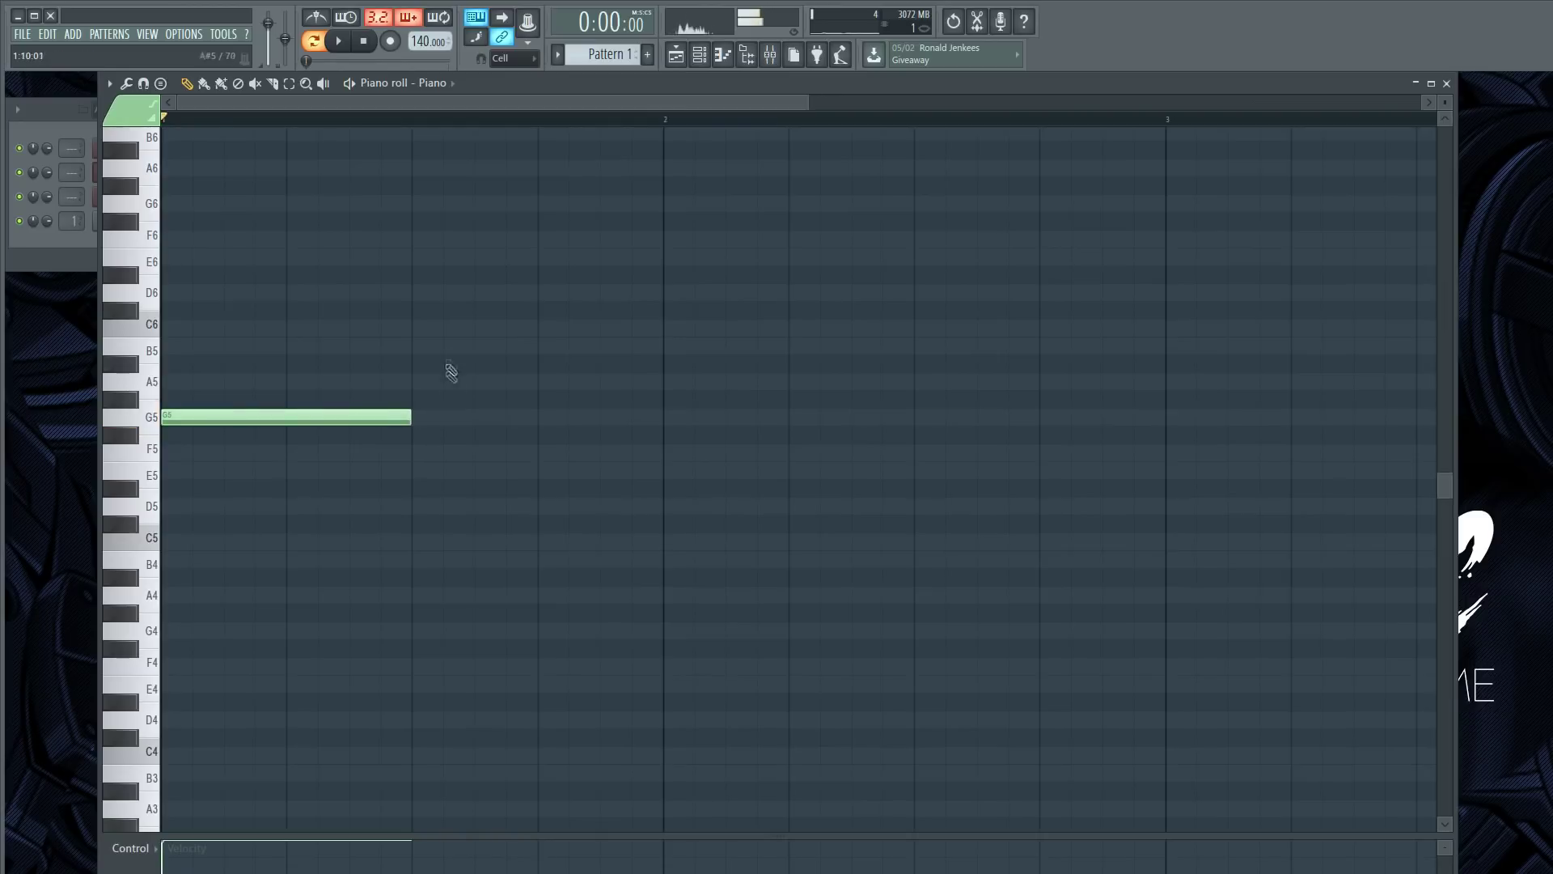
Add half-bar C6, D5 and D#5 notes end to end after the G5 note and play the melody back.
click(419, 326)
click(665, 503)
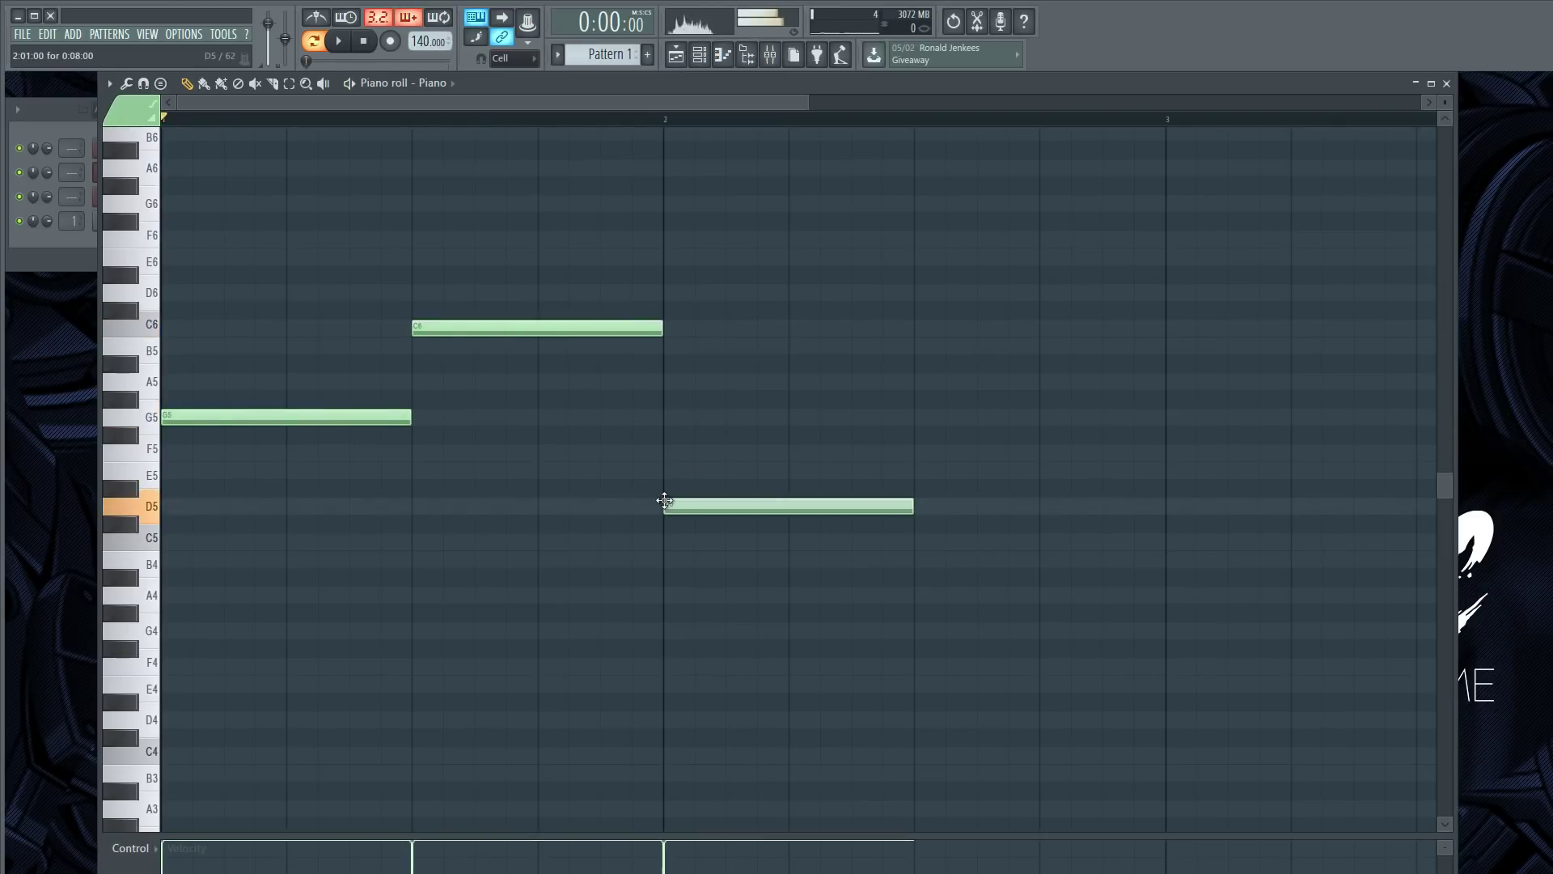
click(918, 487)
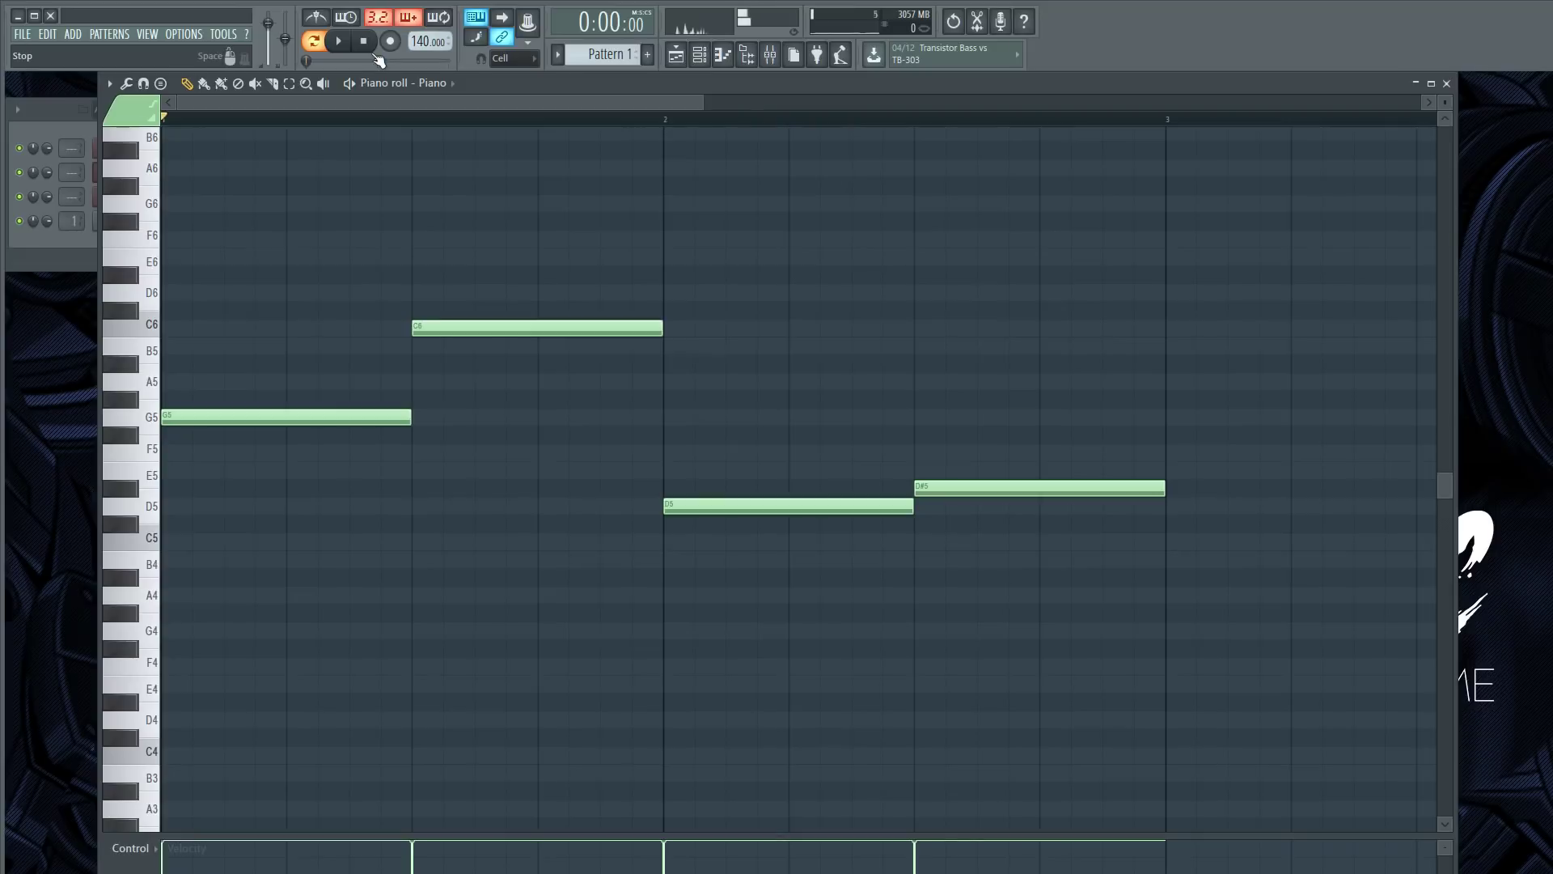
key(space)
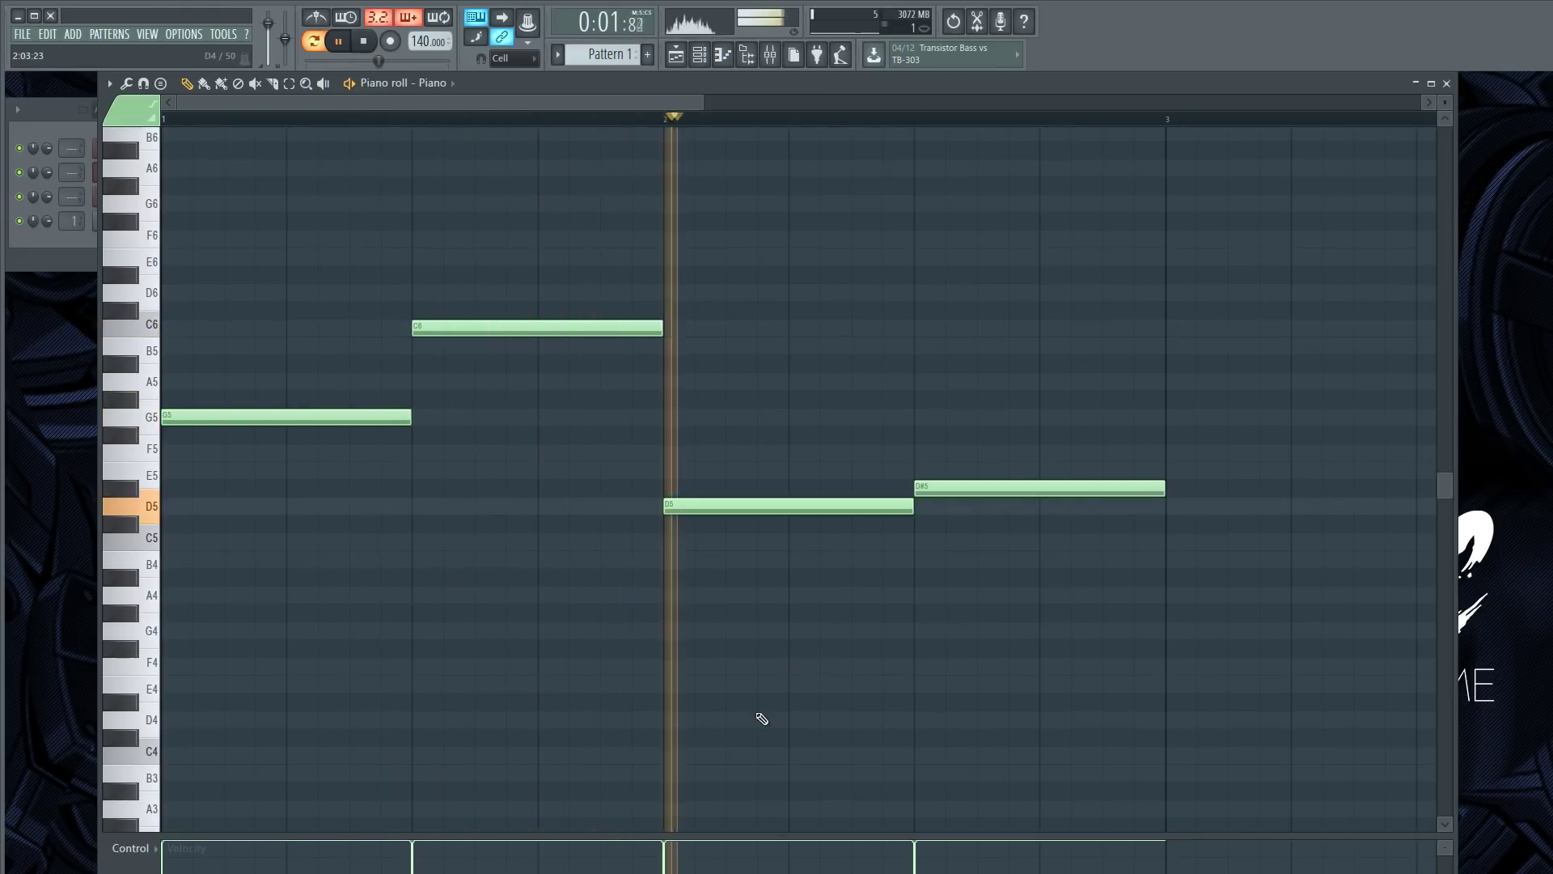
click(364, 47)
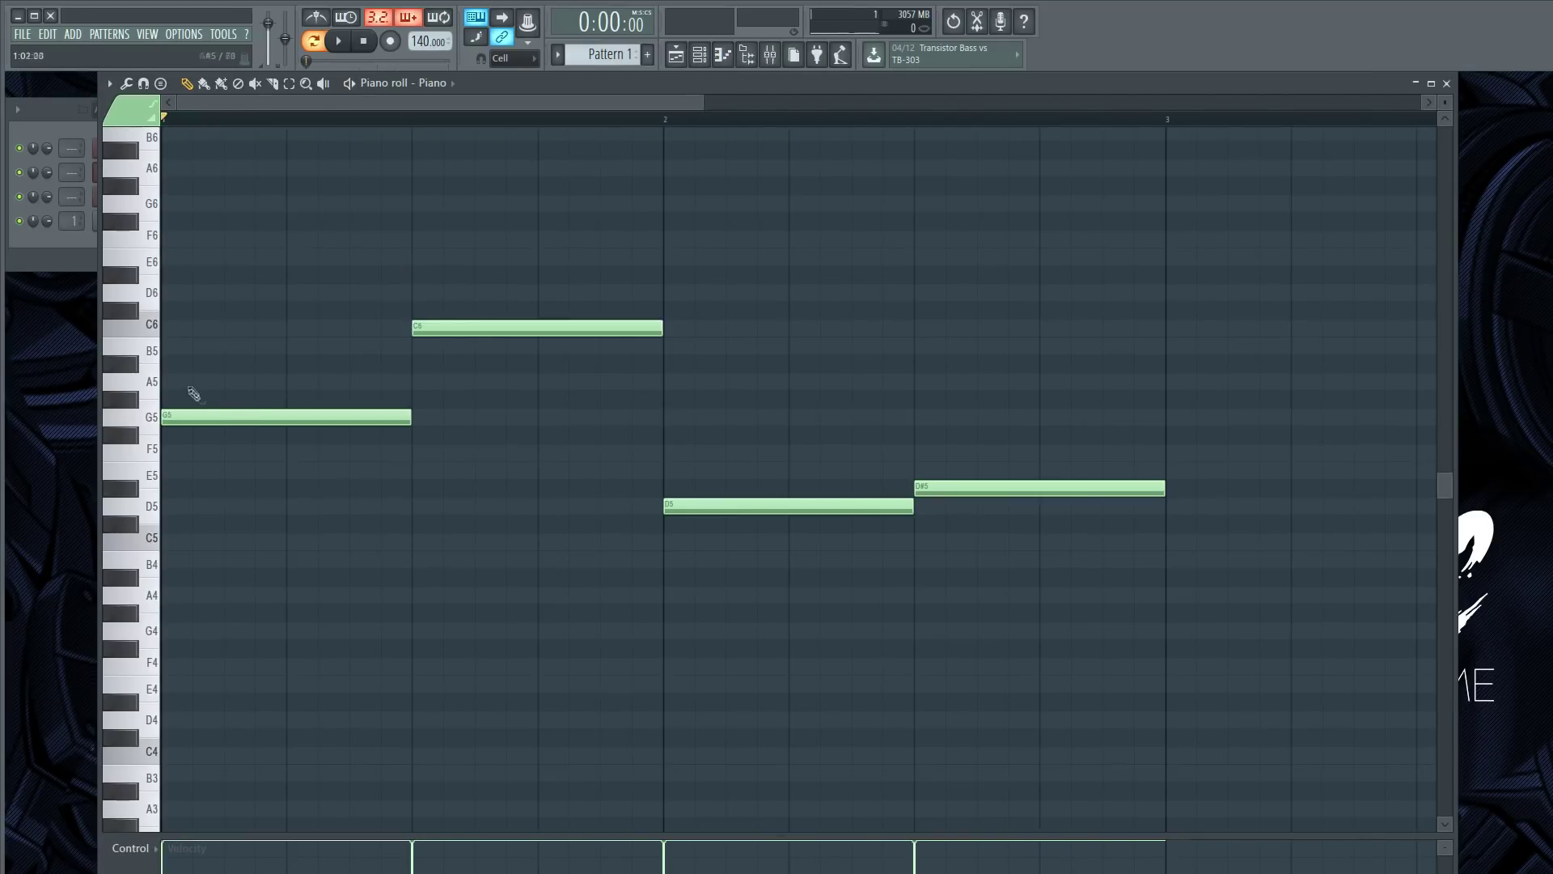
click(188, 435)
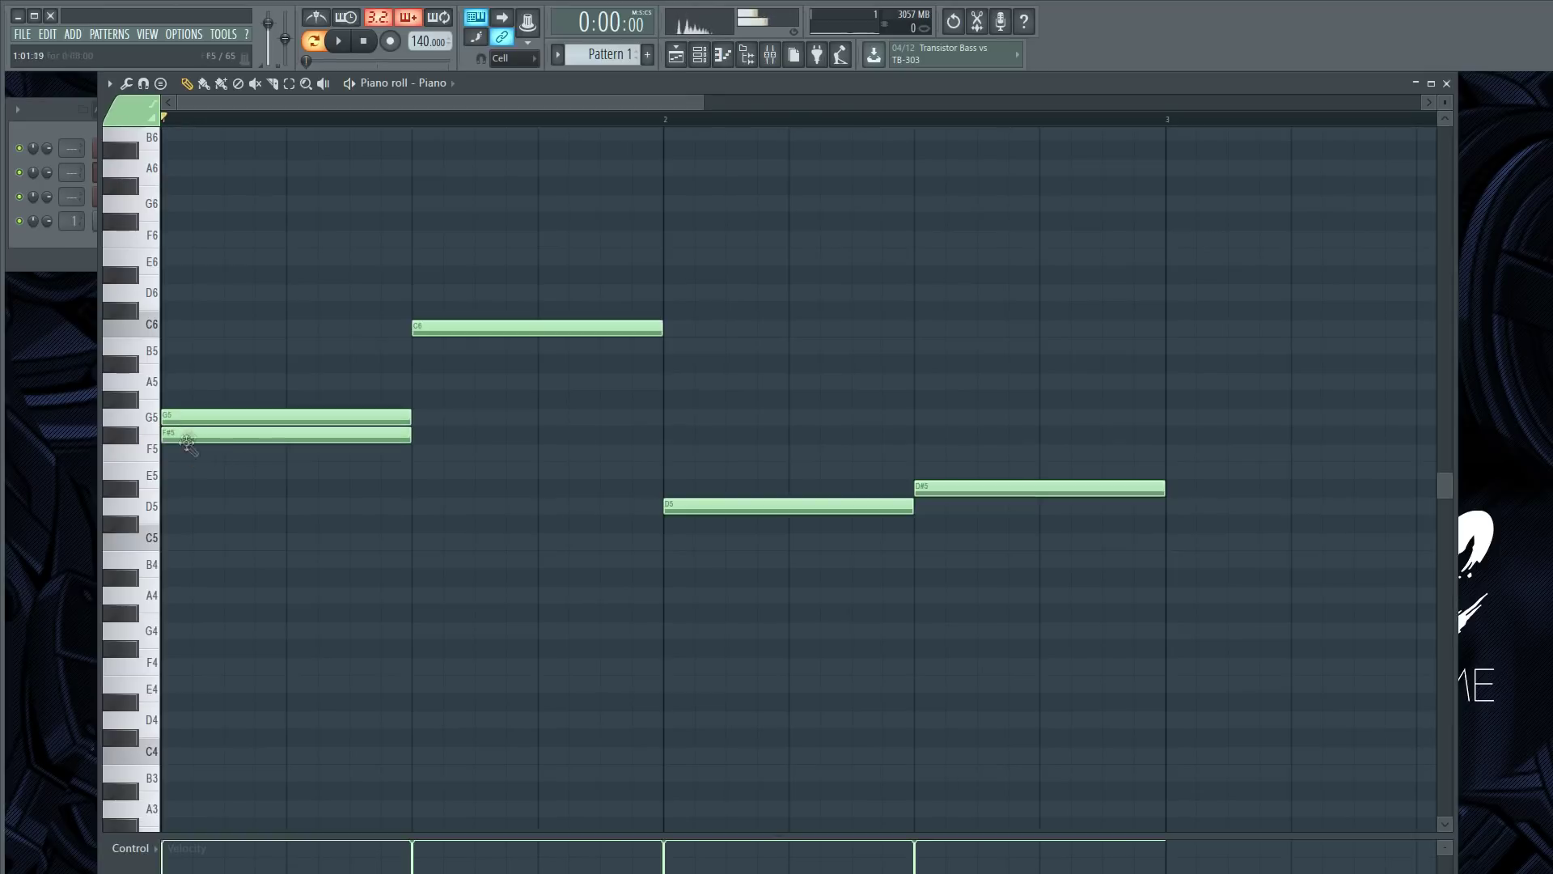
right_click(191, 431)
double_click(198, 419)
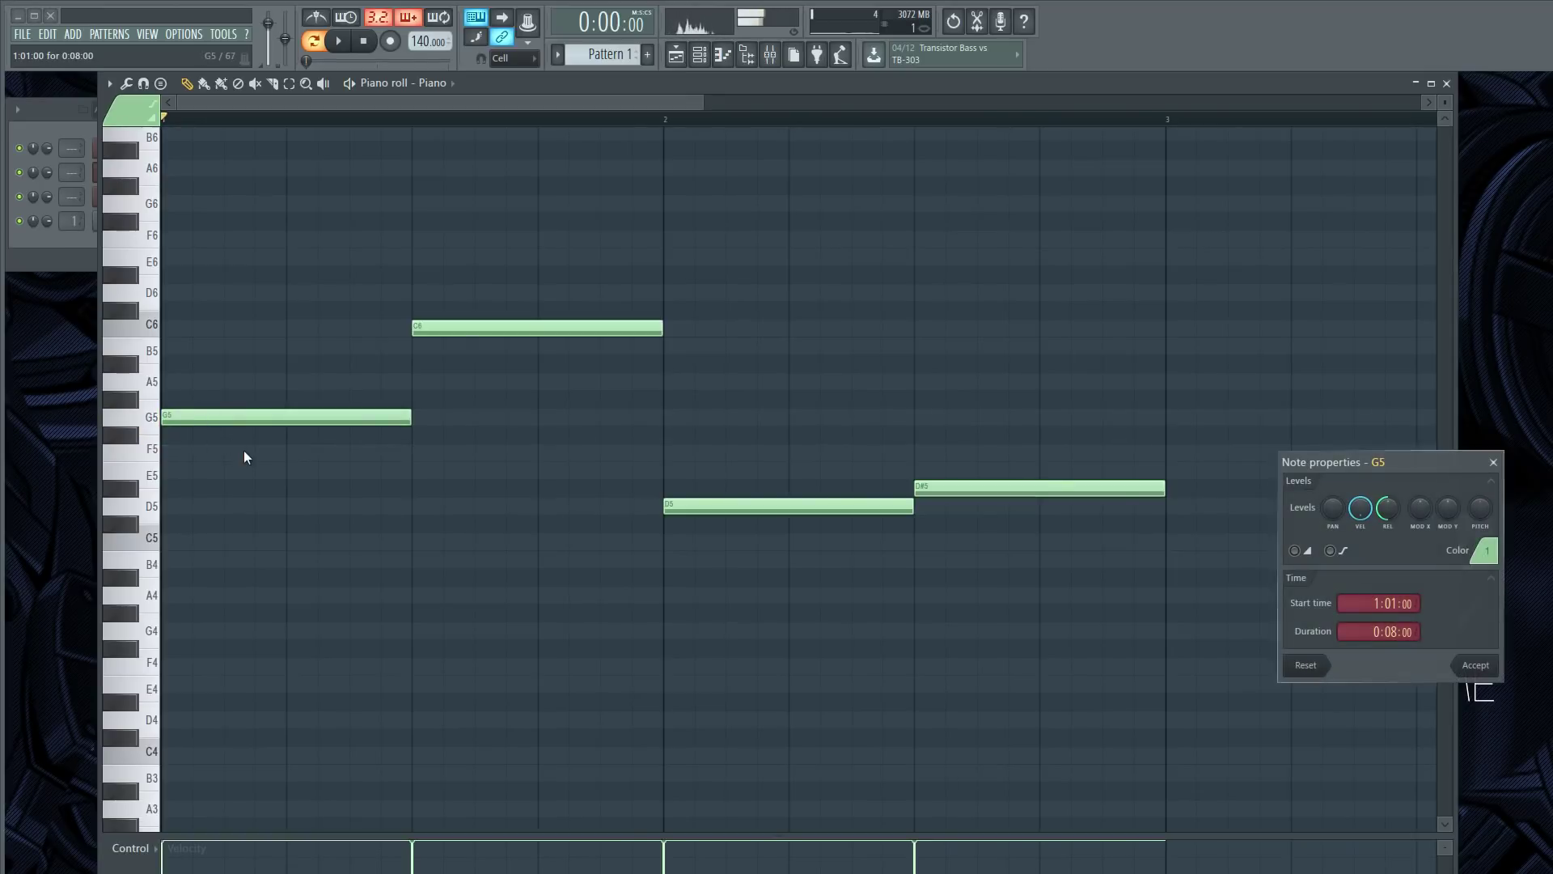
click(1494, 462)
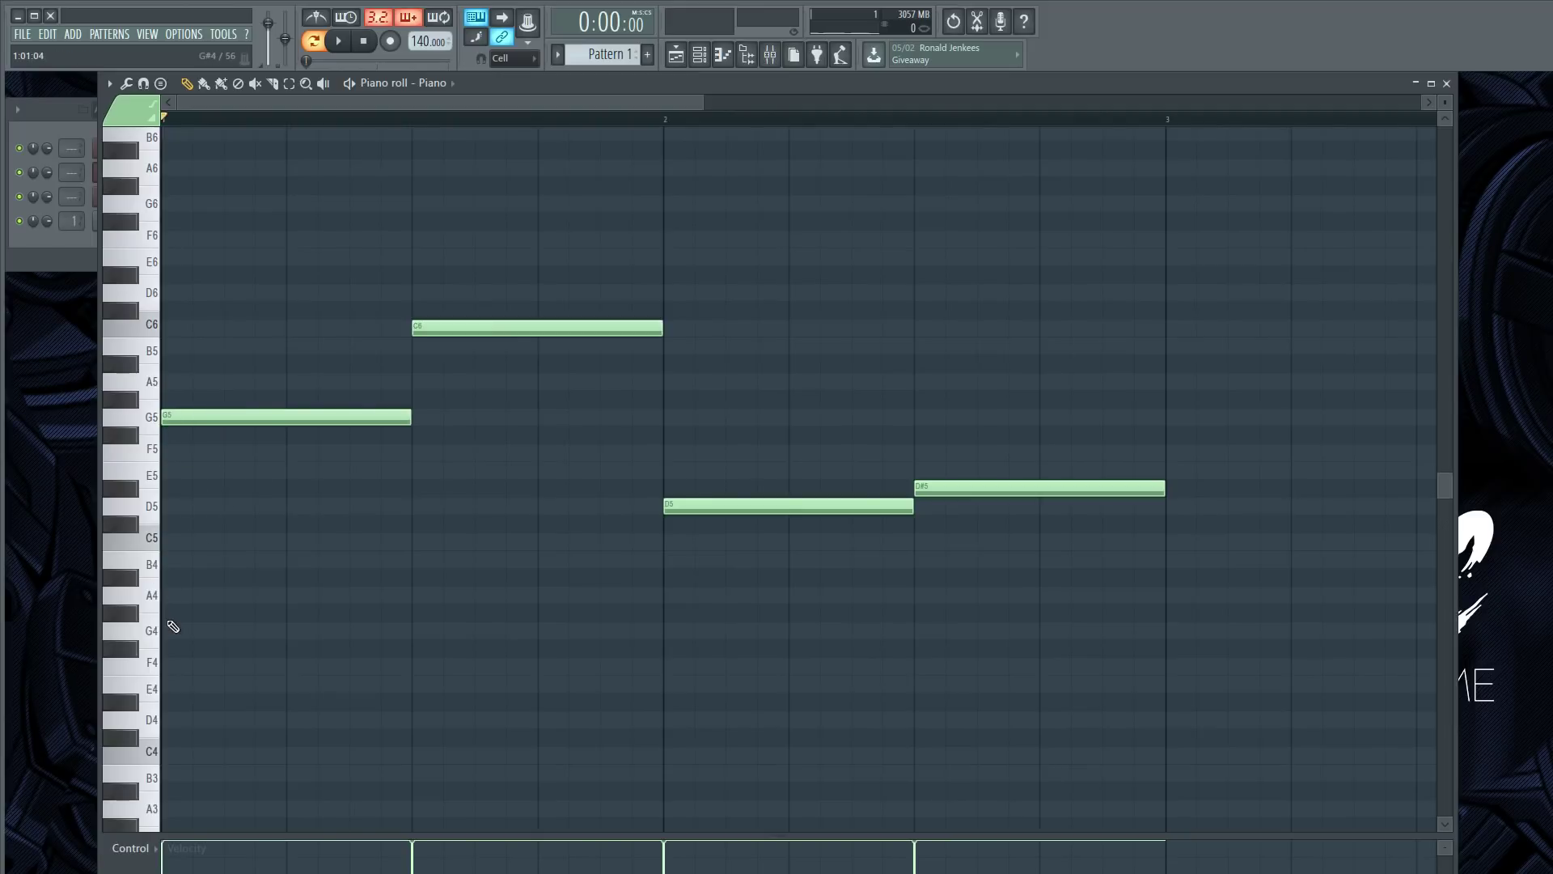
Add half-bar C5 and E5 notes beneath the opening G5 note to build a C major chord.
click(170, 541)
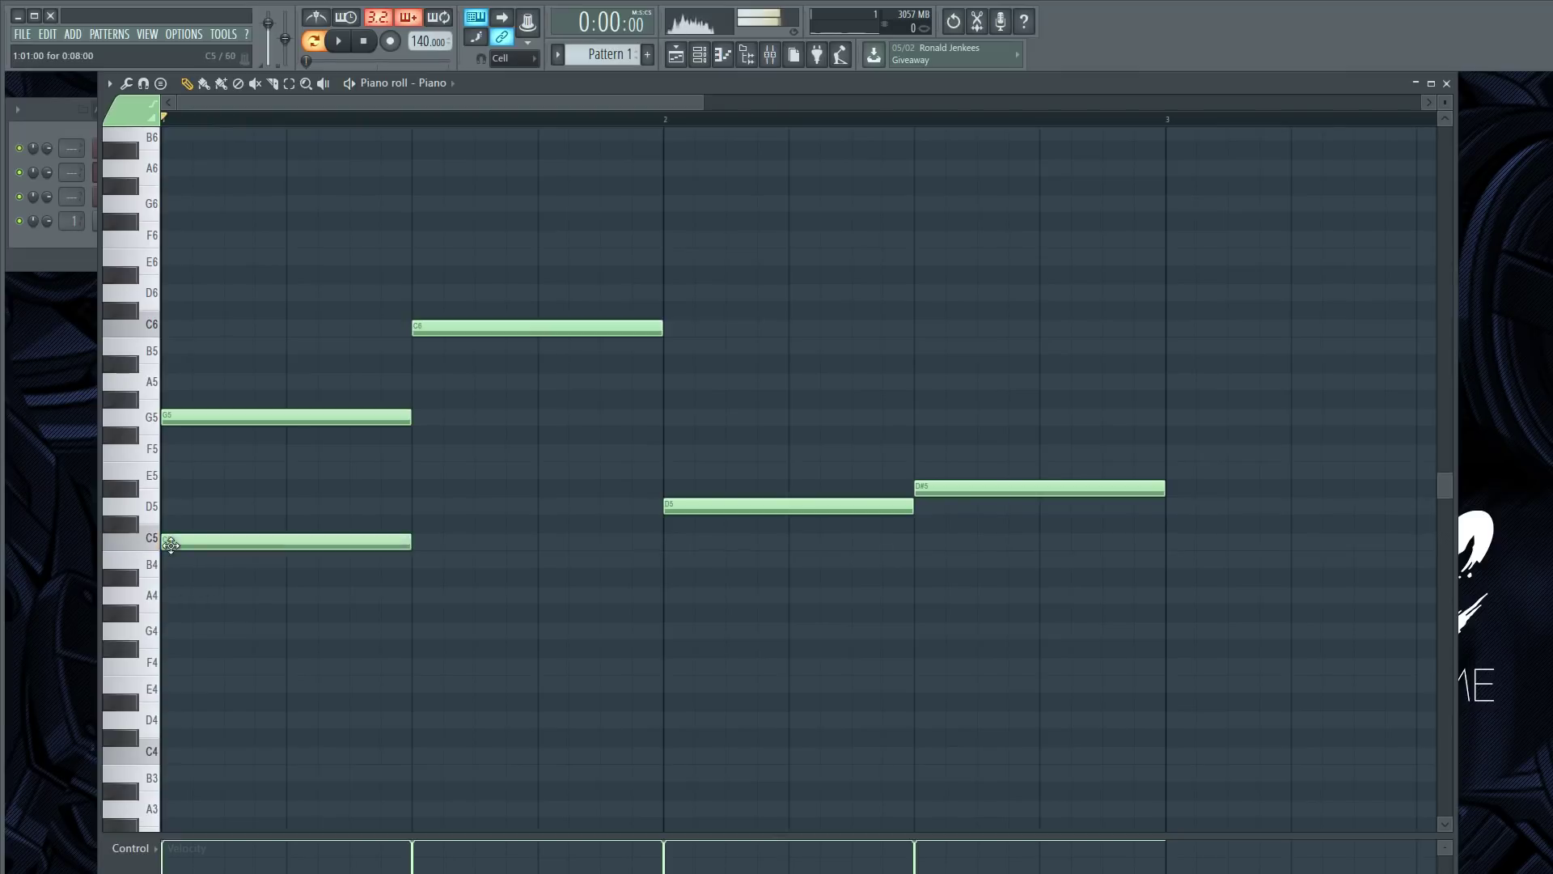
click(171, 487)
right_click(185, 489)
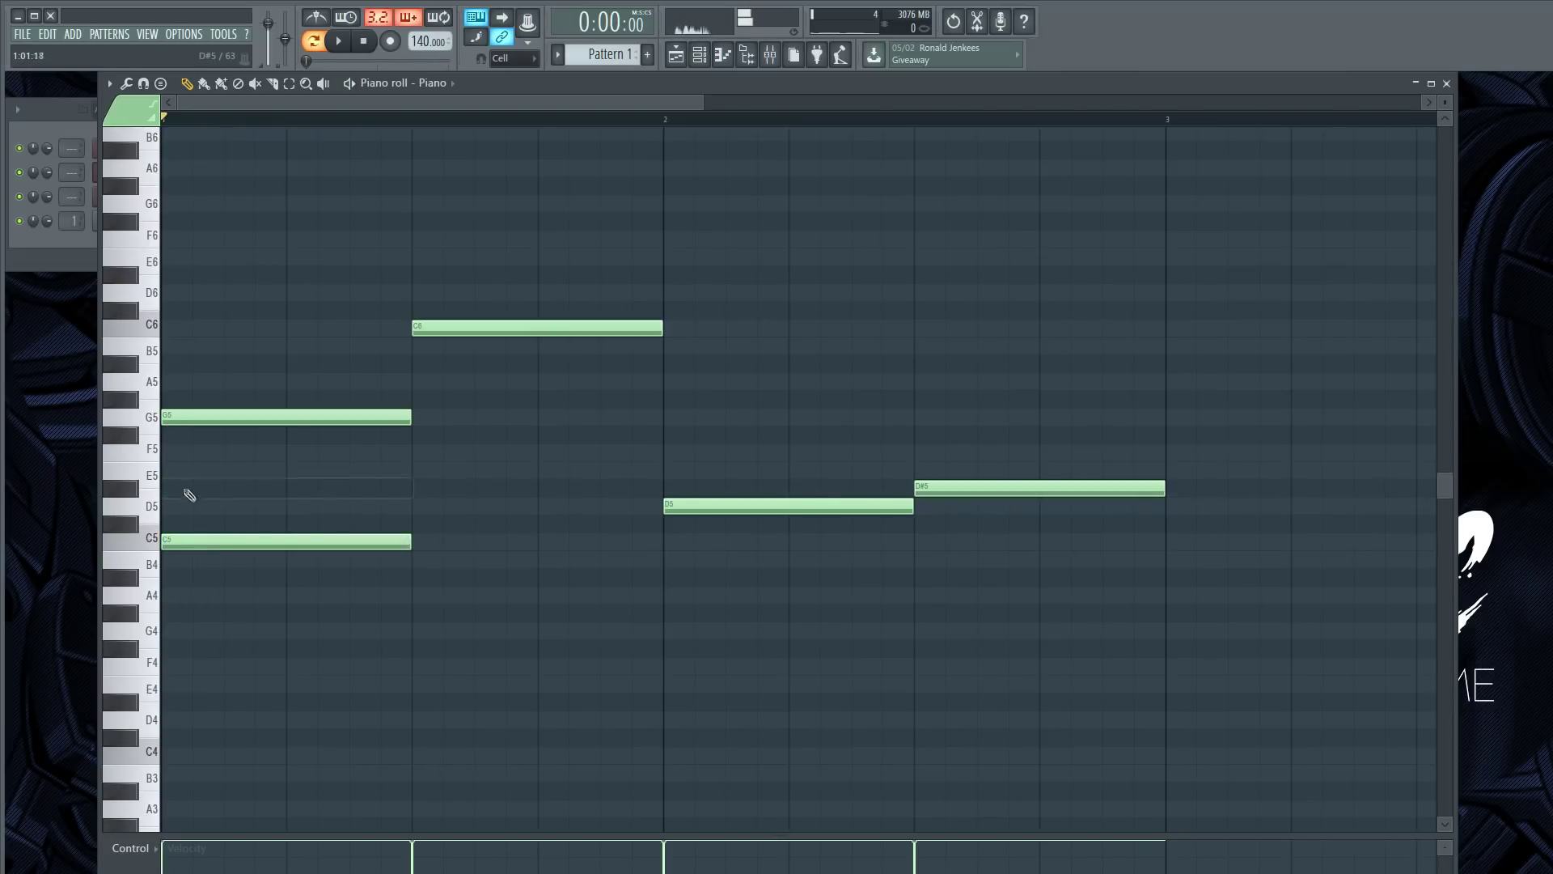
click(173, 472)
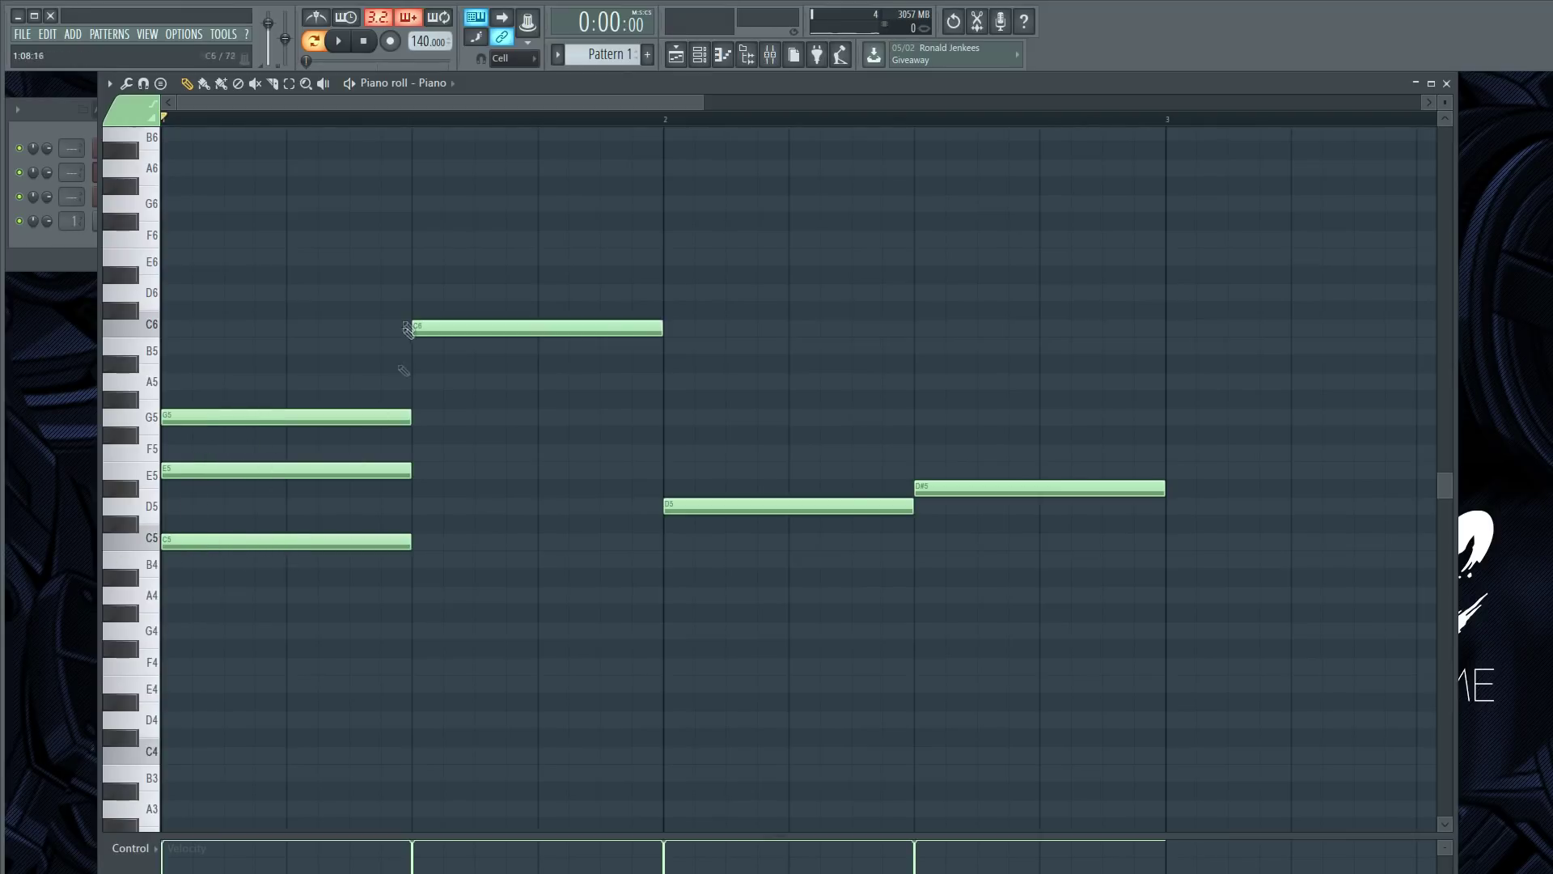
Audition the opening chord and sound the keys from C#5 up to E5 to count the semitones above its root.
click(181, 543)
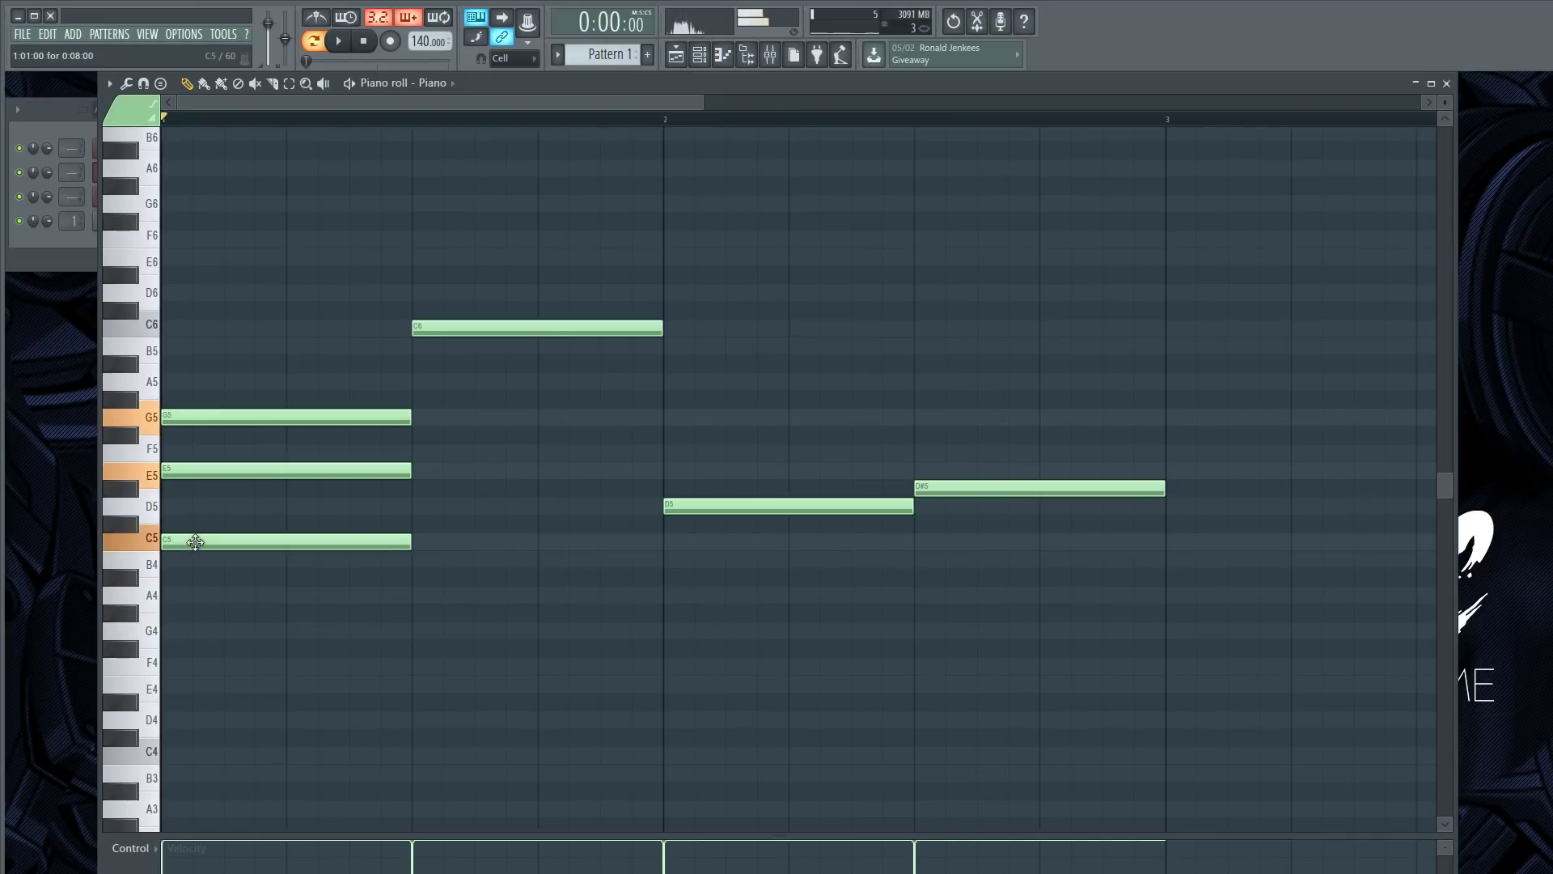
click(123, 526)
click(128, 490)
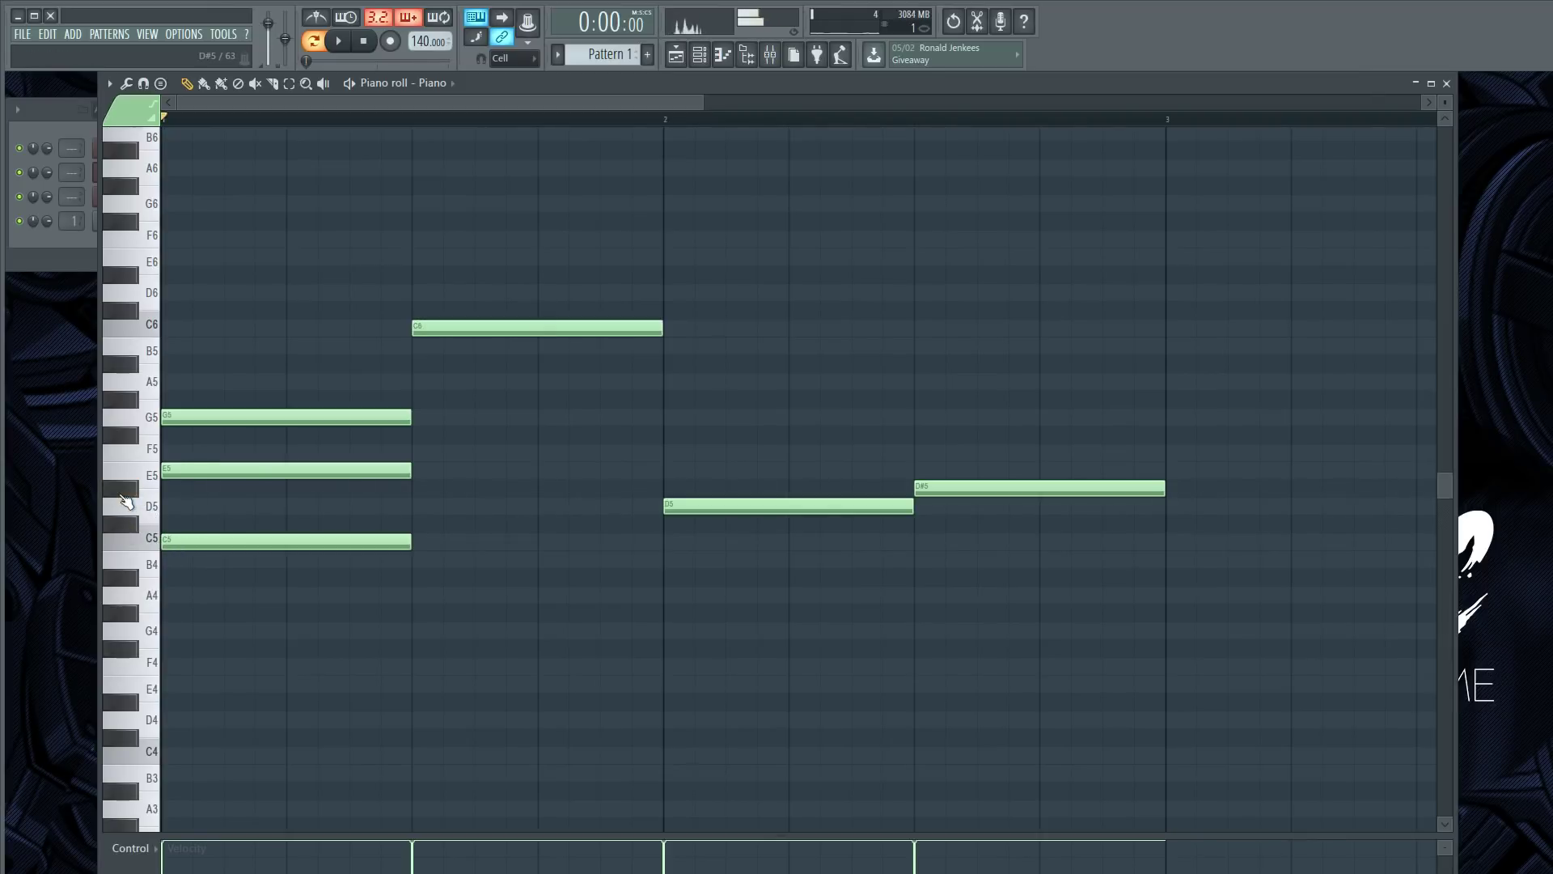
click(153, 479)
Delete the opening chord's E5 and G5 notes and place them again above the C5 root by counting semitones.
right_click(174, 472)
right_click(186, 419)
click(150, 537)
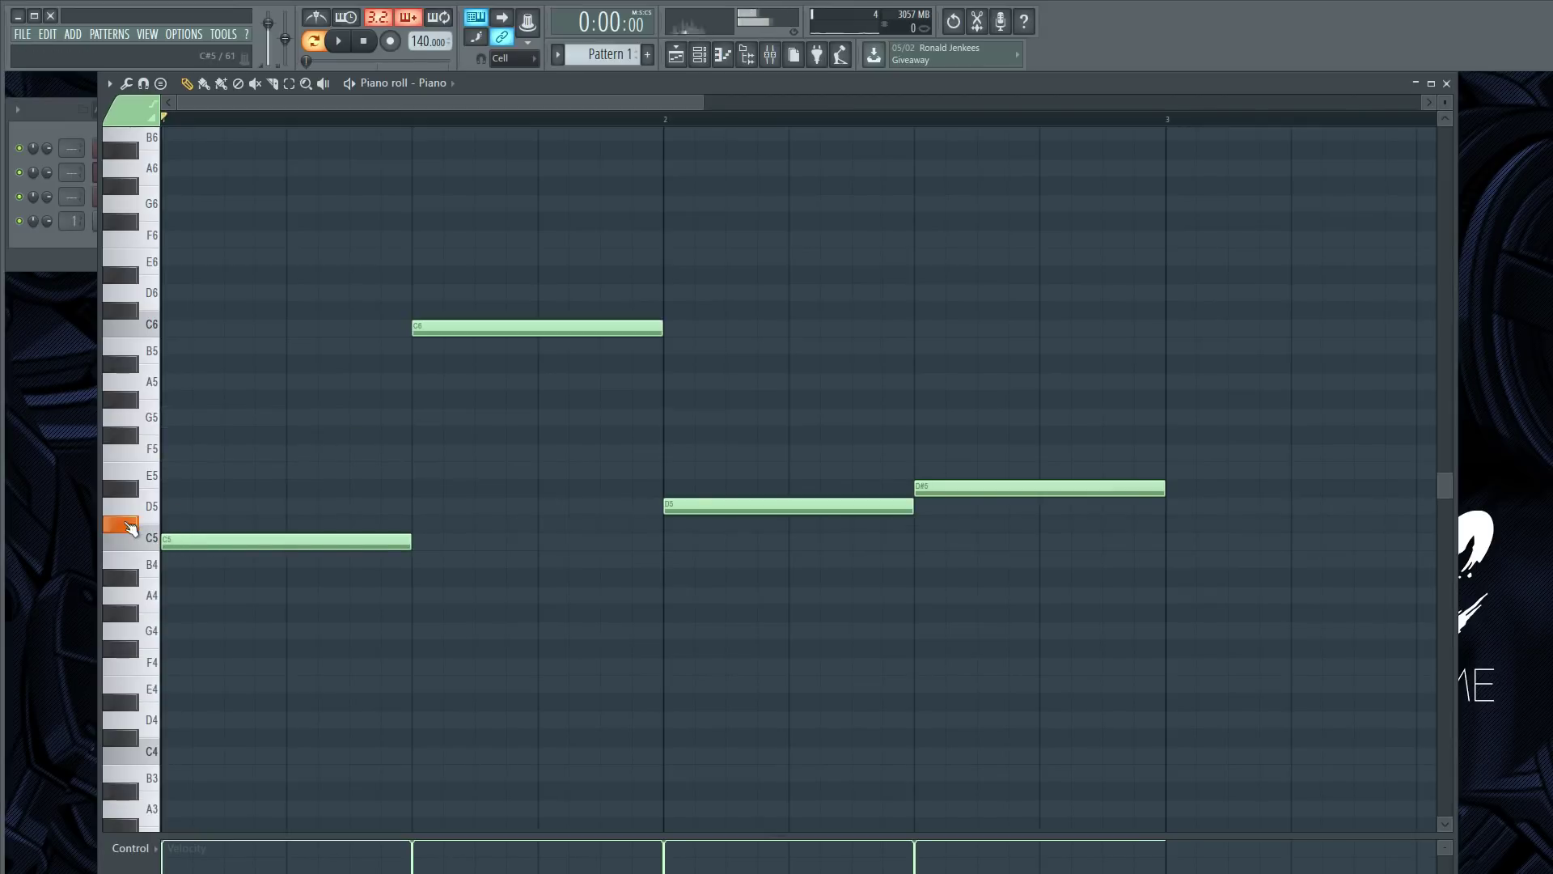
click(165, 475)
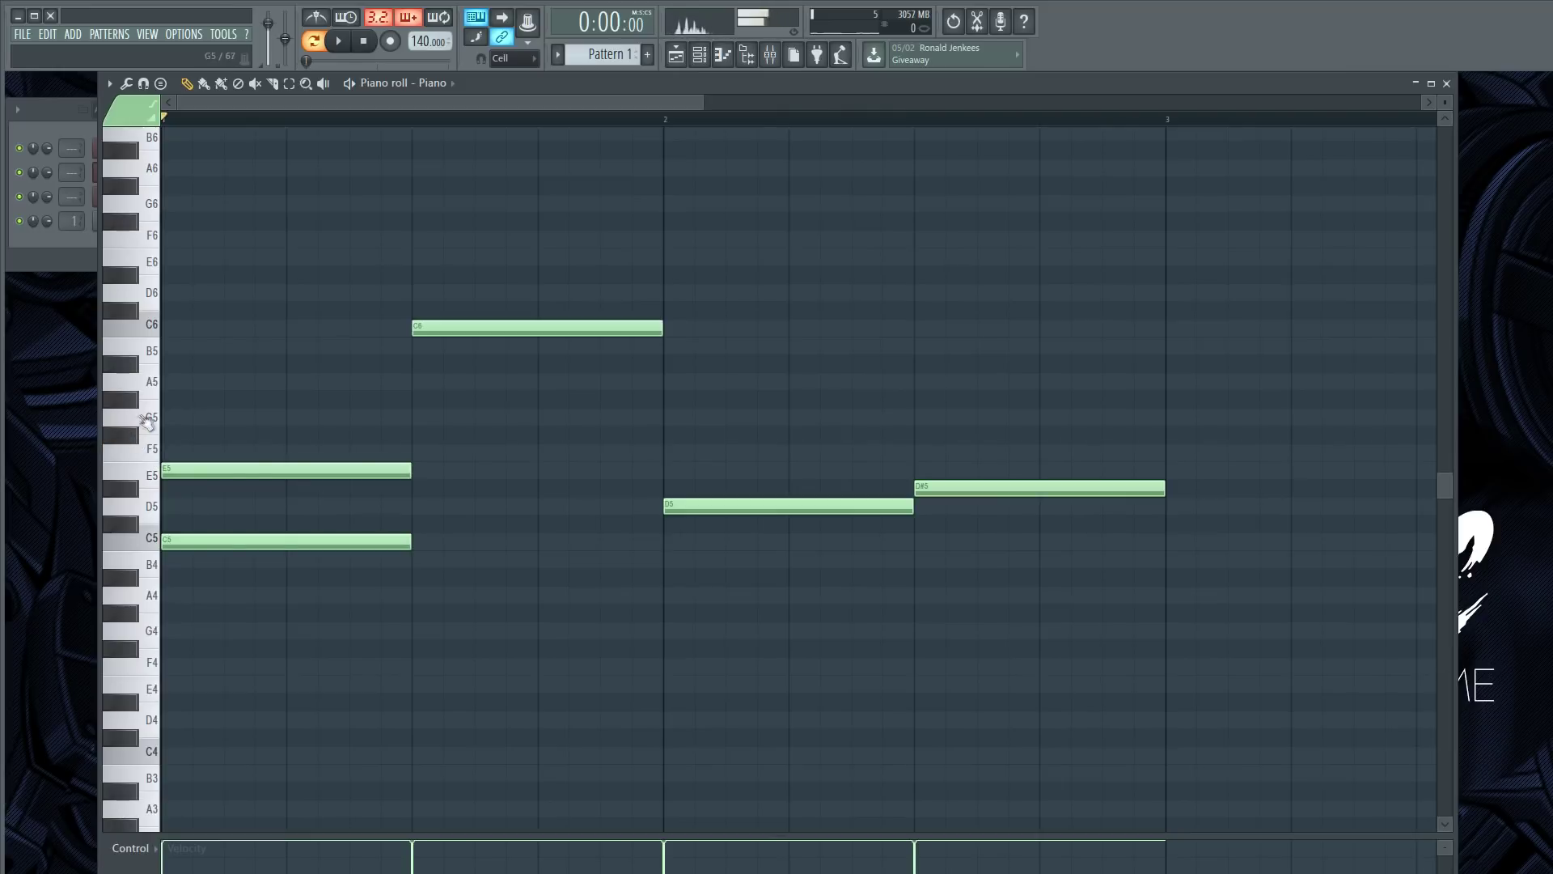
click(171, 415)
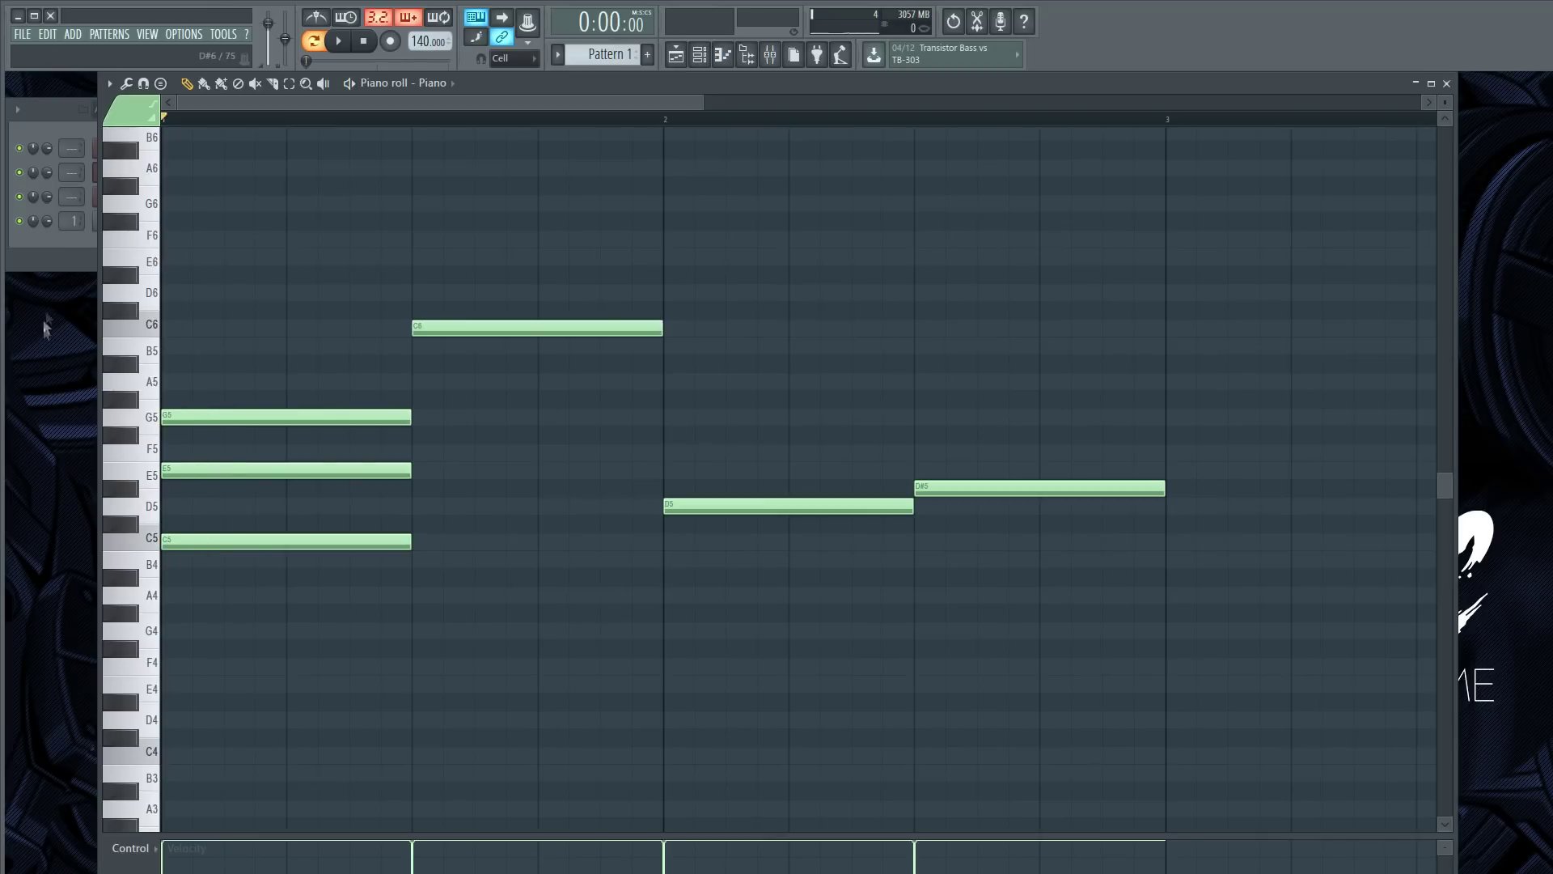
Delete the E5 and C5 notes beneath the opening G5 note.
right_click(198, 470)
right_click(215, 541)
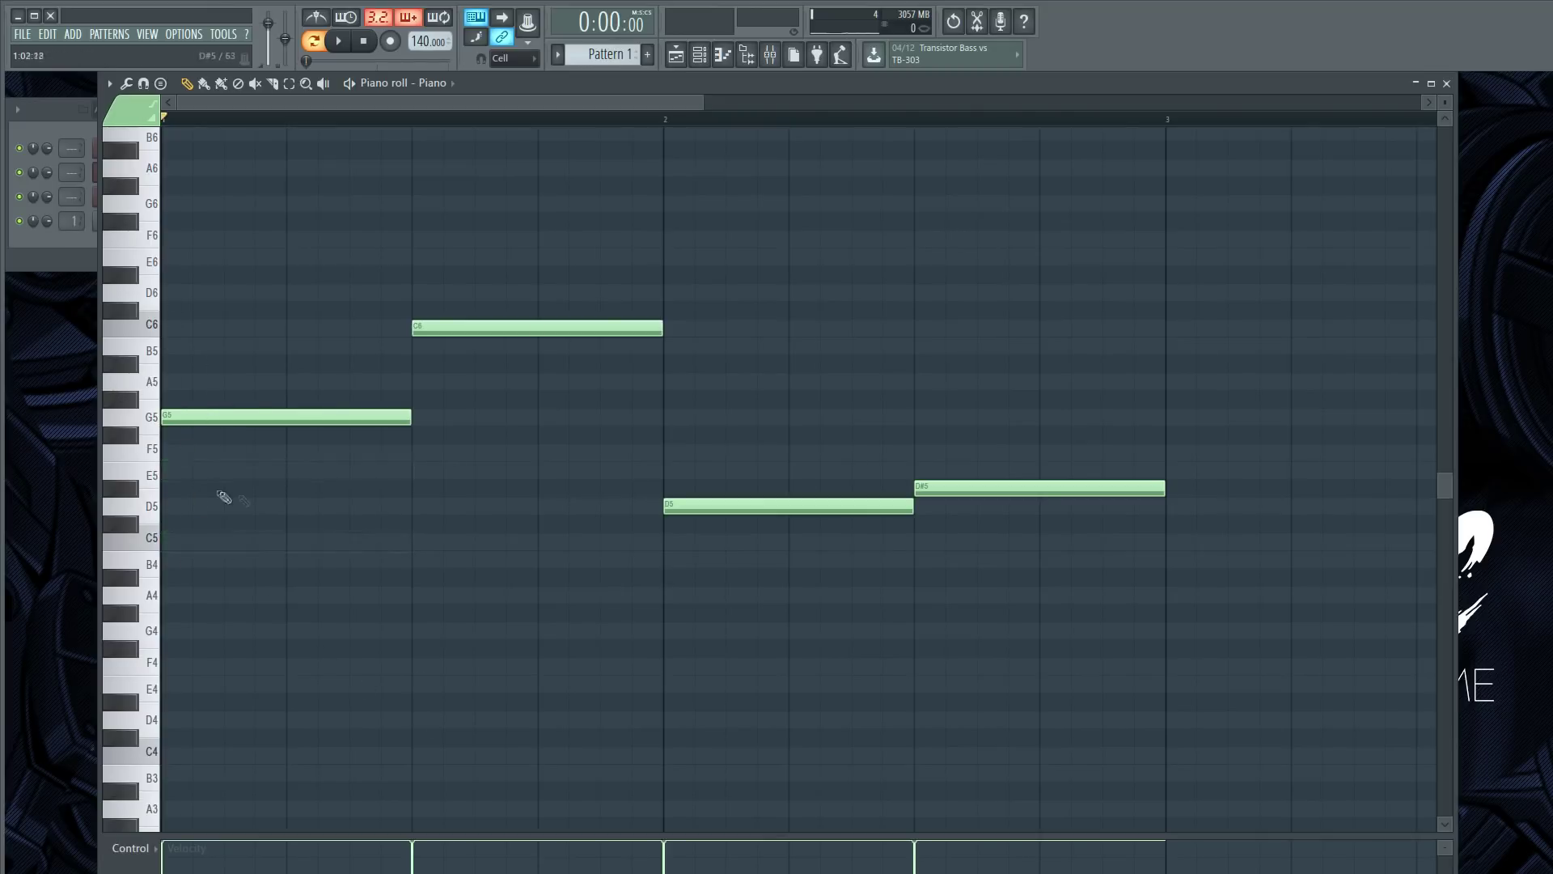
Audition the four melody notes G5, C6, D5 and D#5 in order.
click(240, 420)
click(451, 325)
click(698, 505)
click(946, 488)
Count down the keys from the opening G5 note and add half-bar D#5 and C5 notes beneath it.
click(148, 480)
click(133, 488)
click(171, 489)
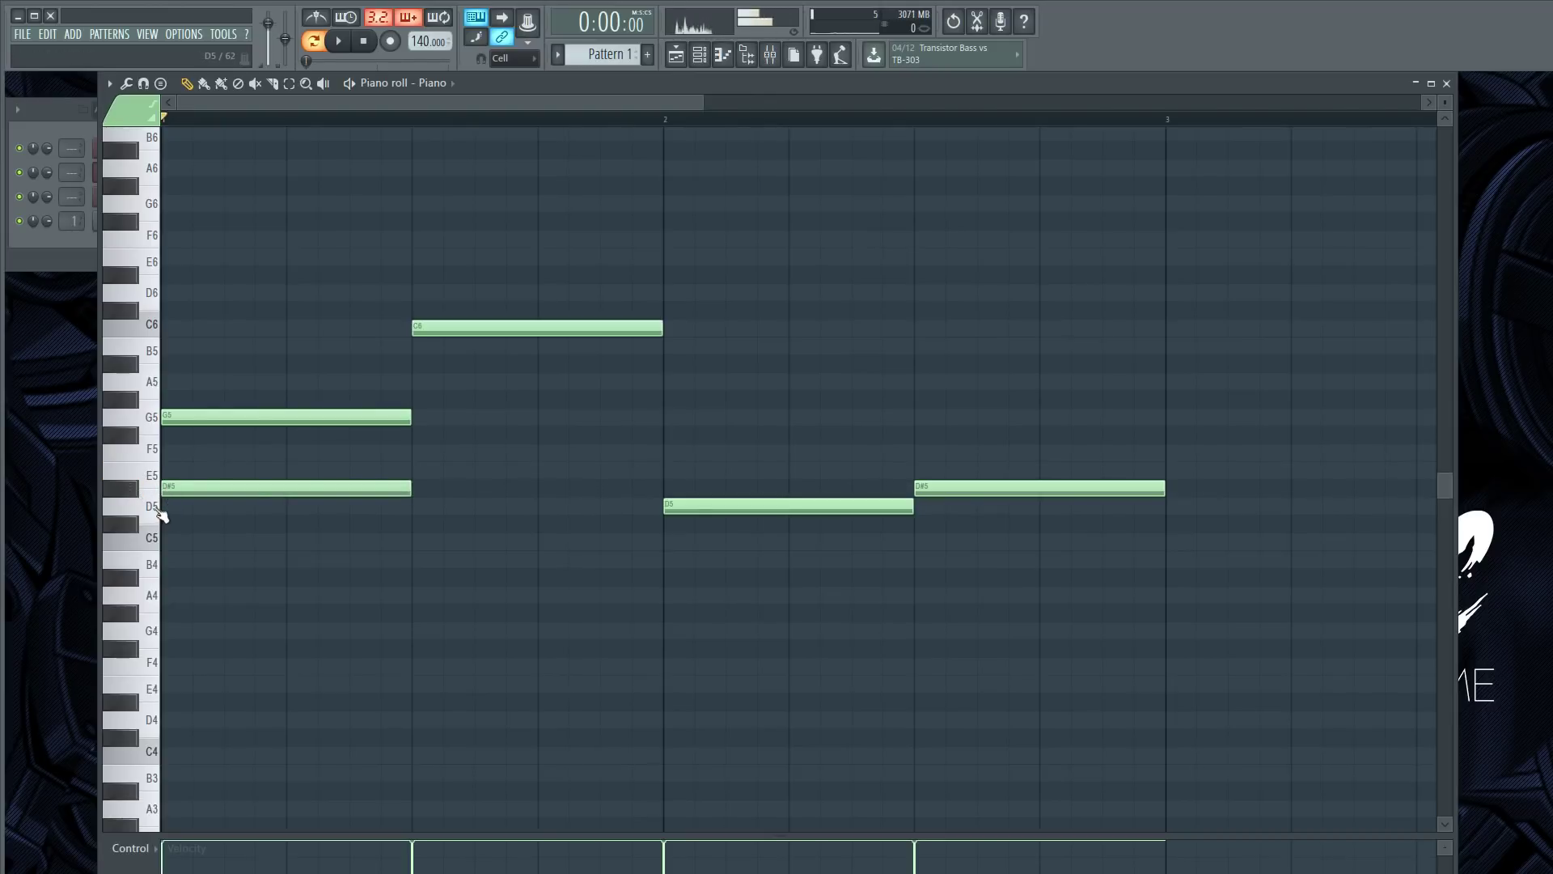
click(150, 512)
click(167, 544)
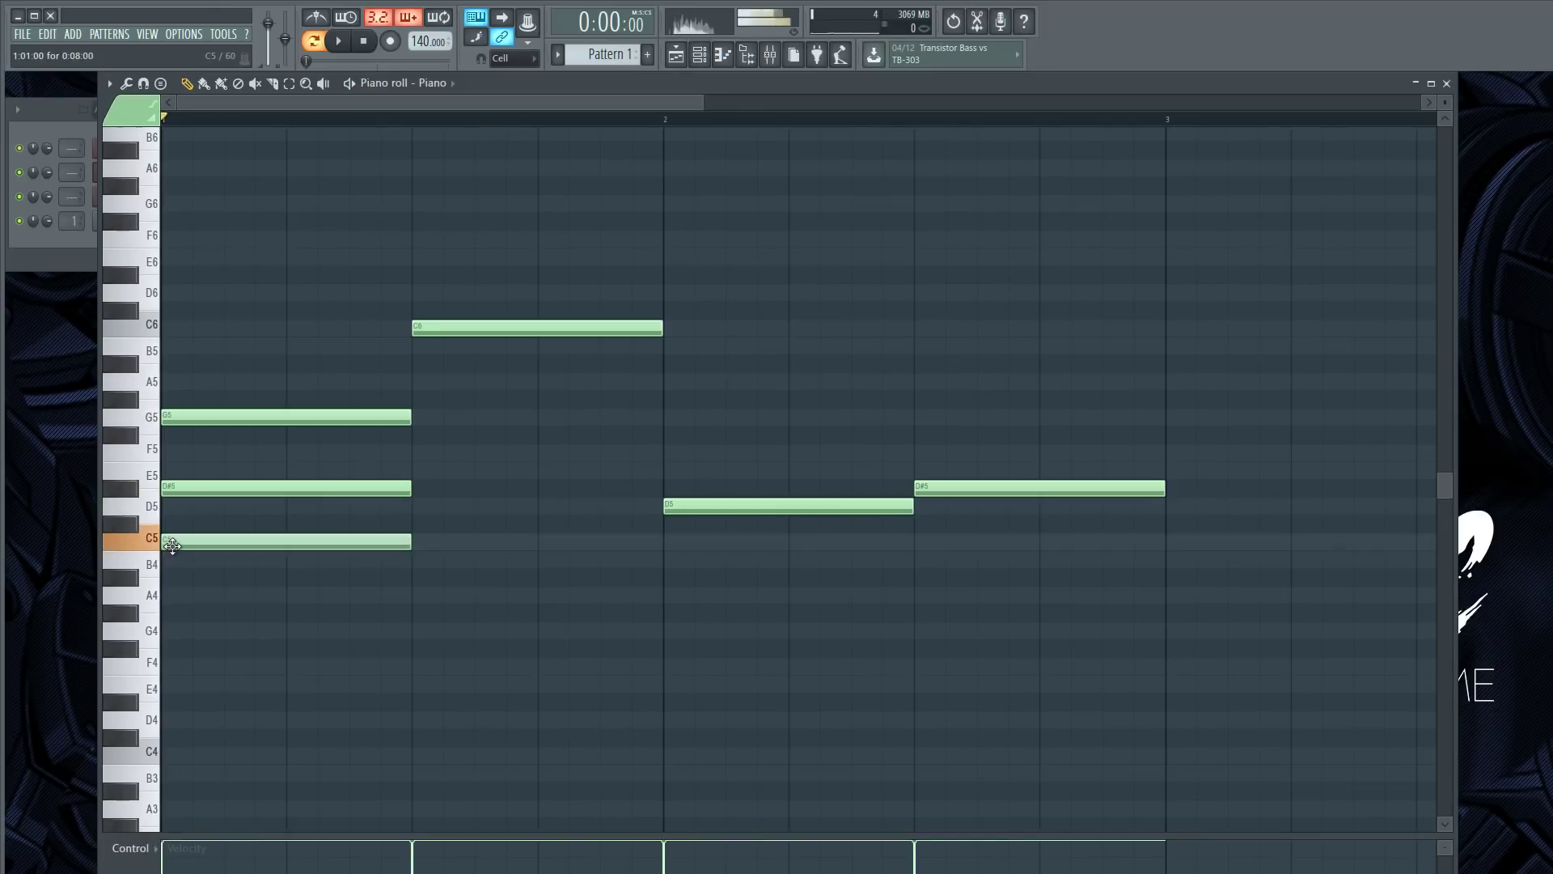
Play C5, D#5 and G5 together to audition the minor chord.
key(z)
key(d)
key(b)
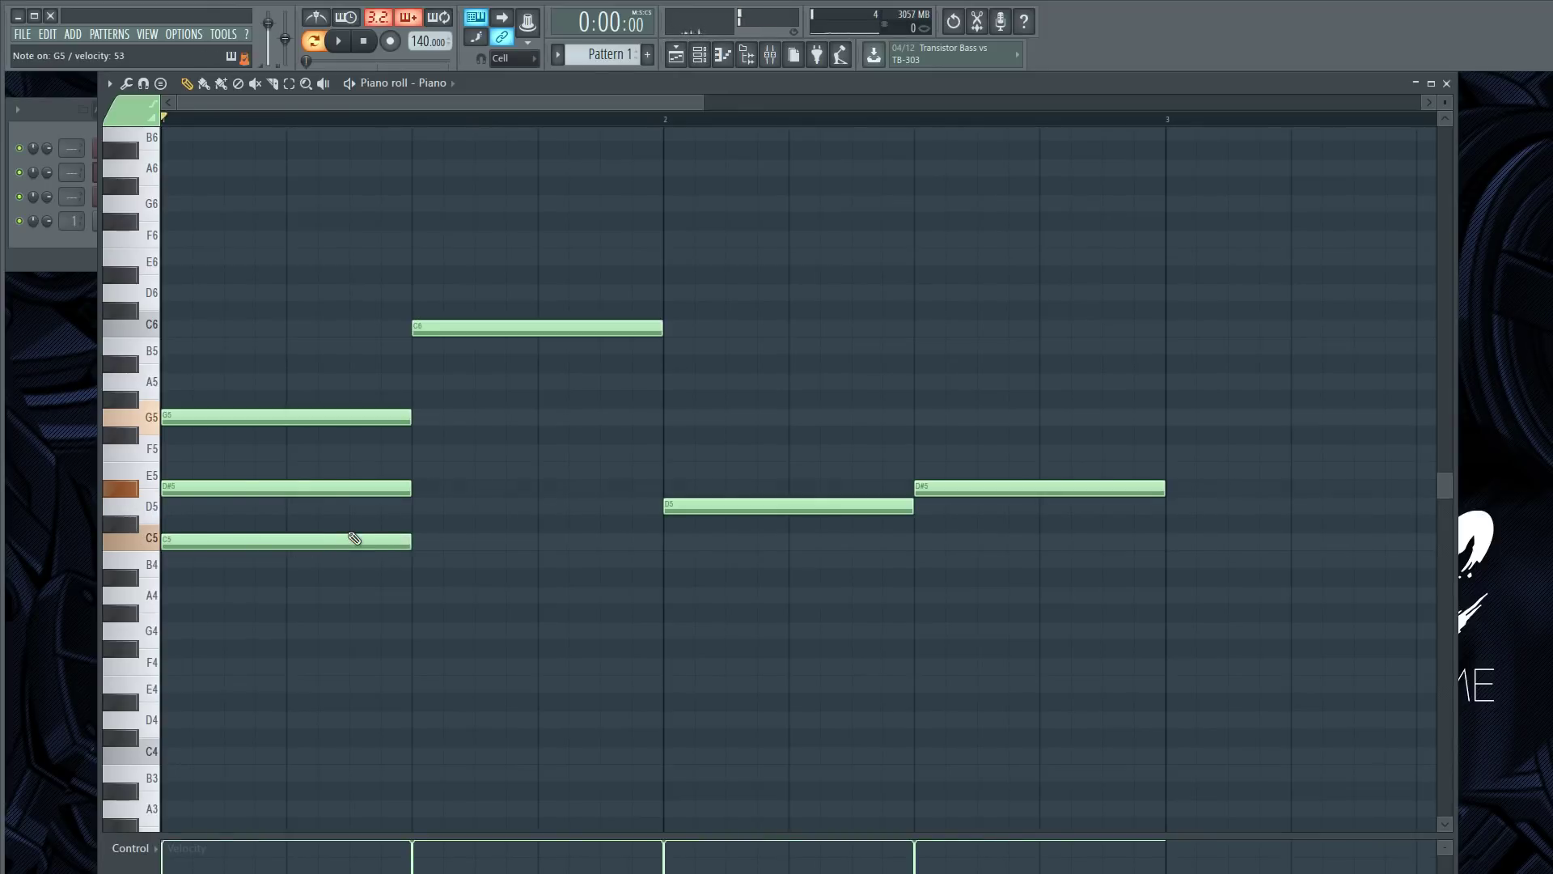
Add half-bar G#5 and F5 notes beneath the C6 melody note and play back the chords.
click(336, 48)
key(space)
click(424, 400)
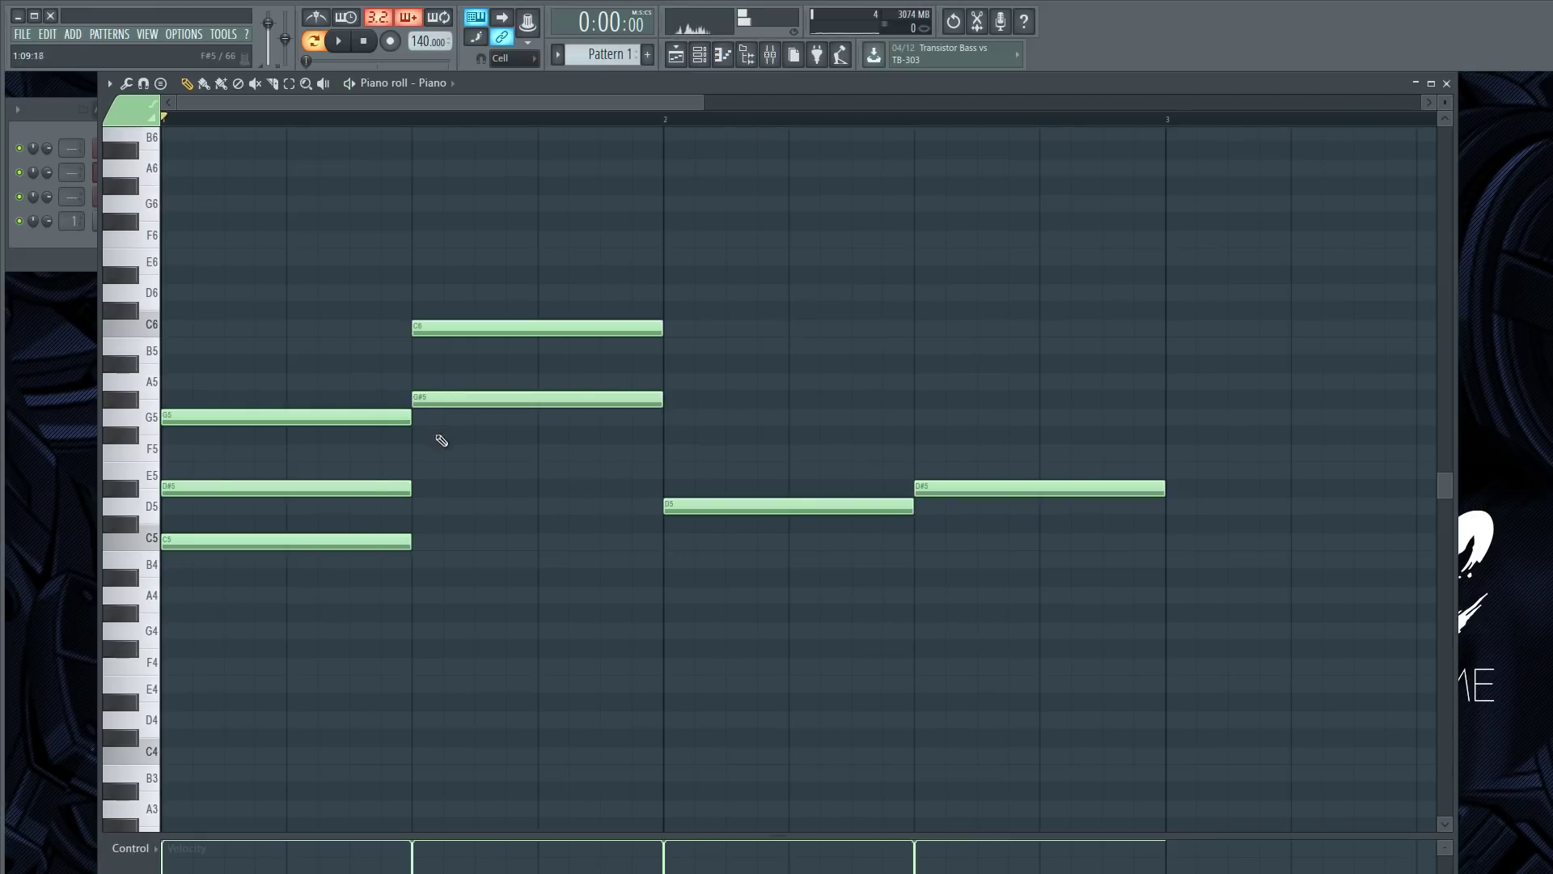
click(438, 451)
click(339, 41)
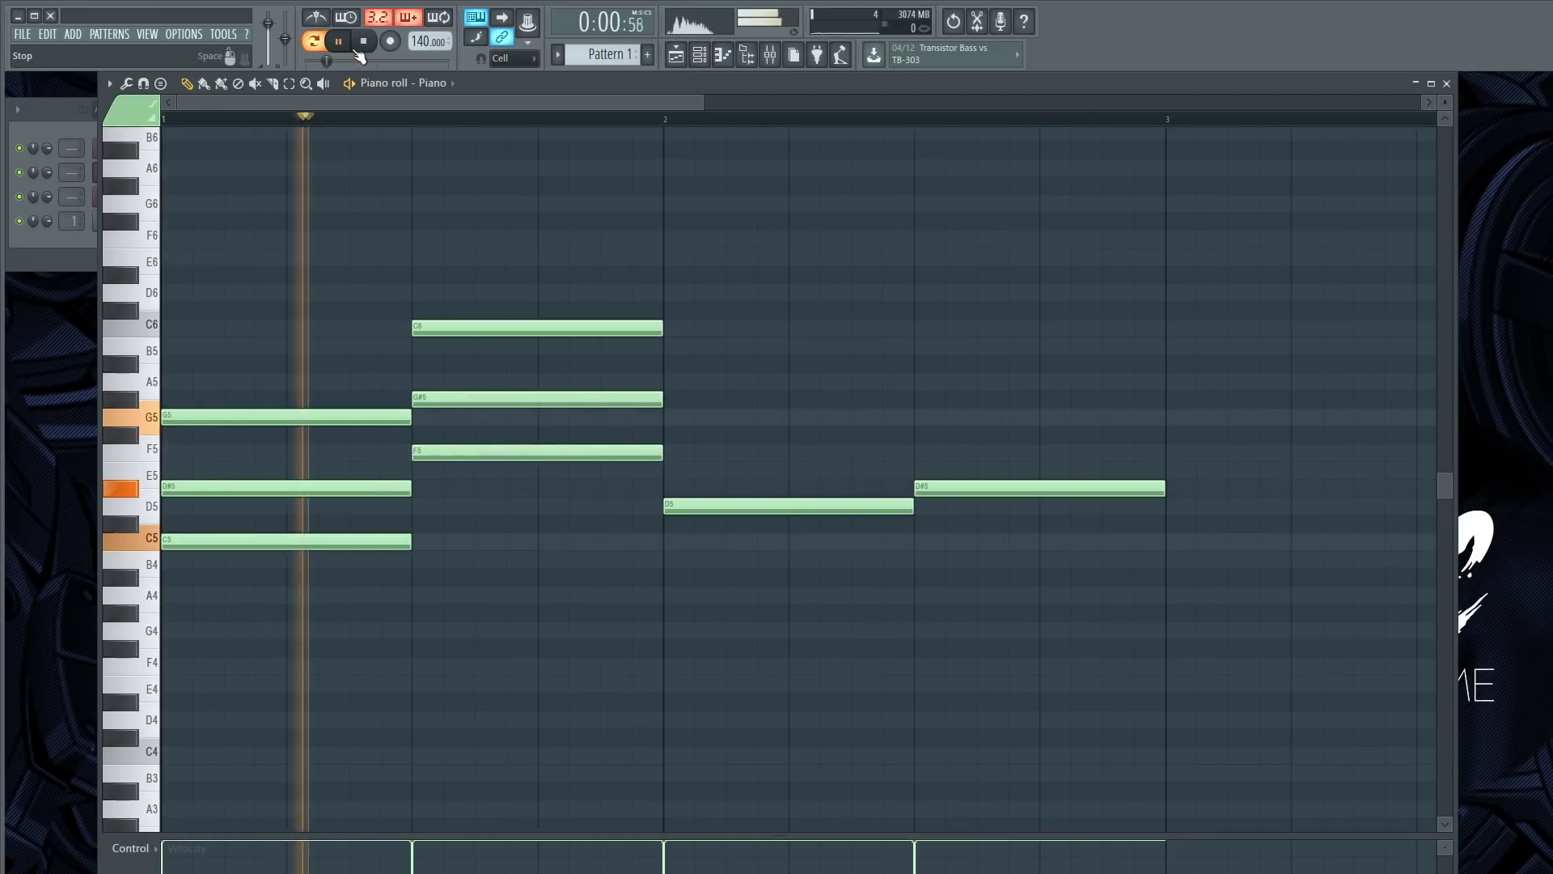
click(362, 44)
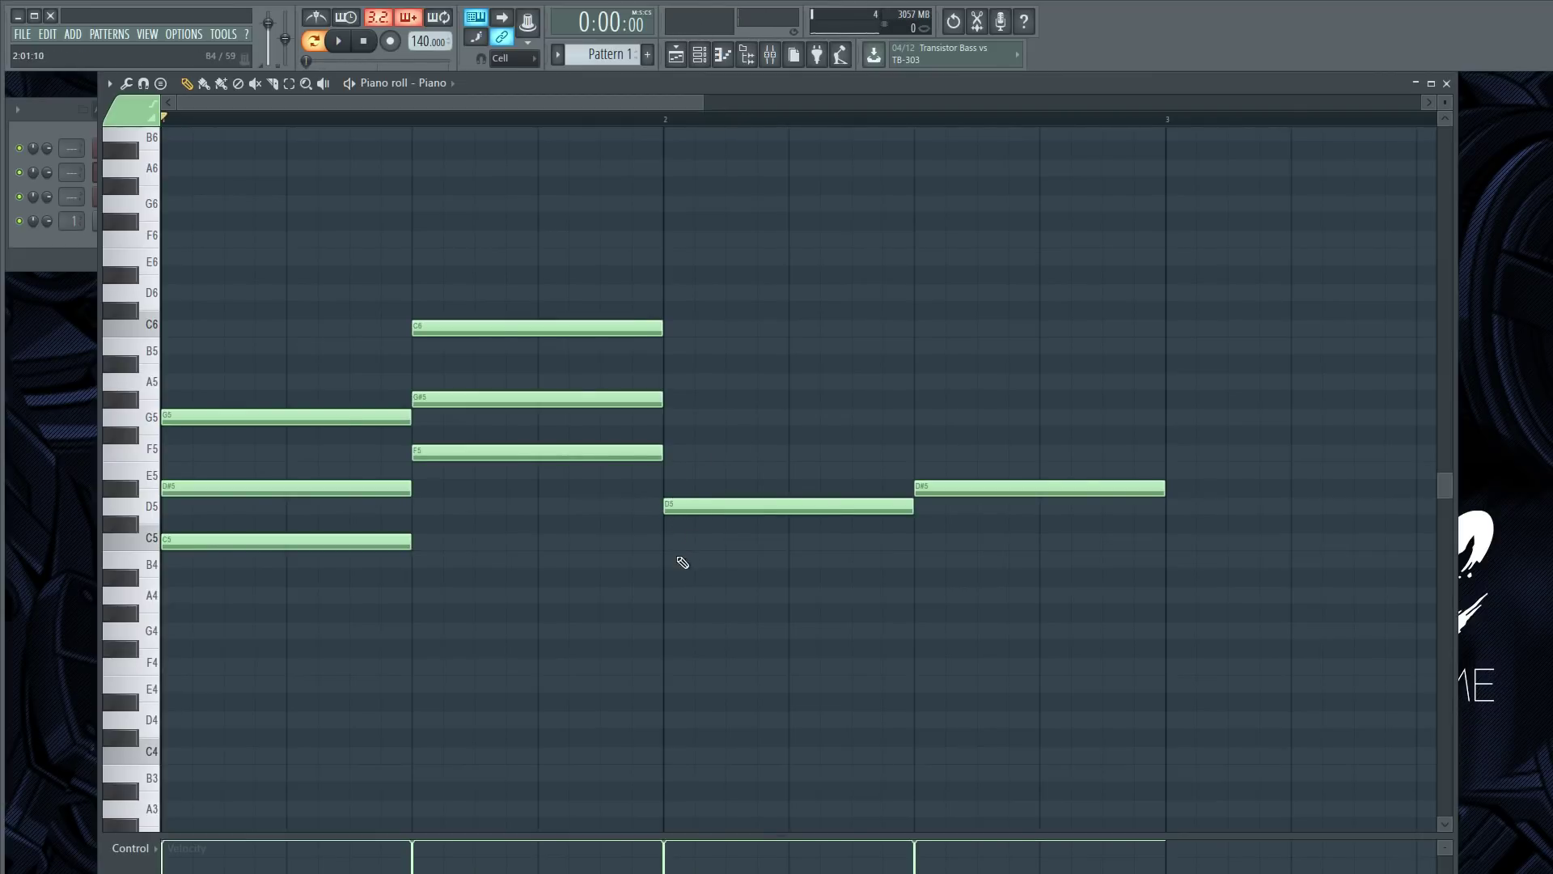
Add half-bar A#4 and G4 notes beneath the D5 melody note and play back the progression.
click(674, 579)
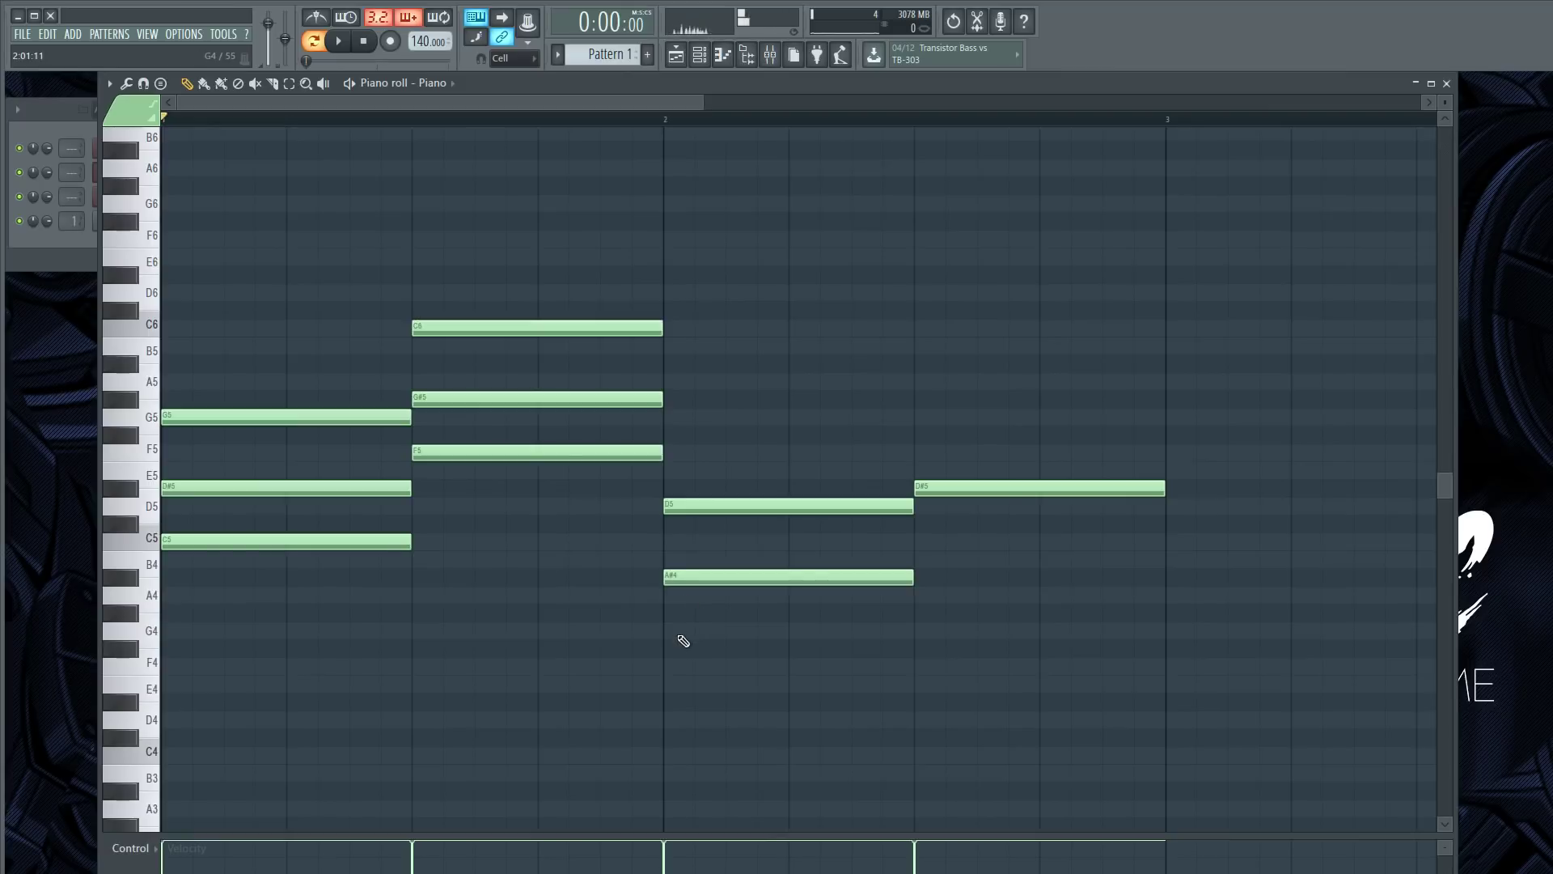
click(682, 633)
key(space)
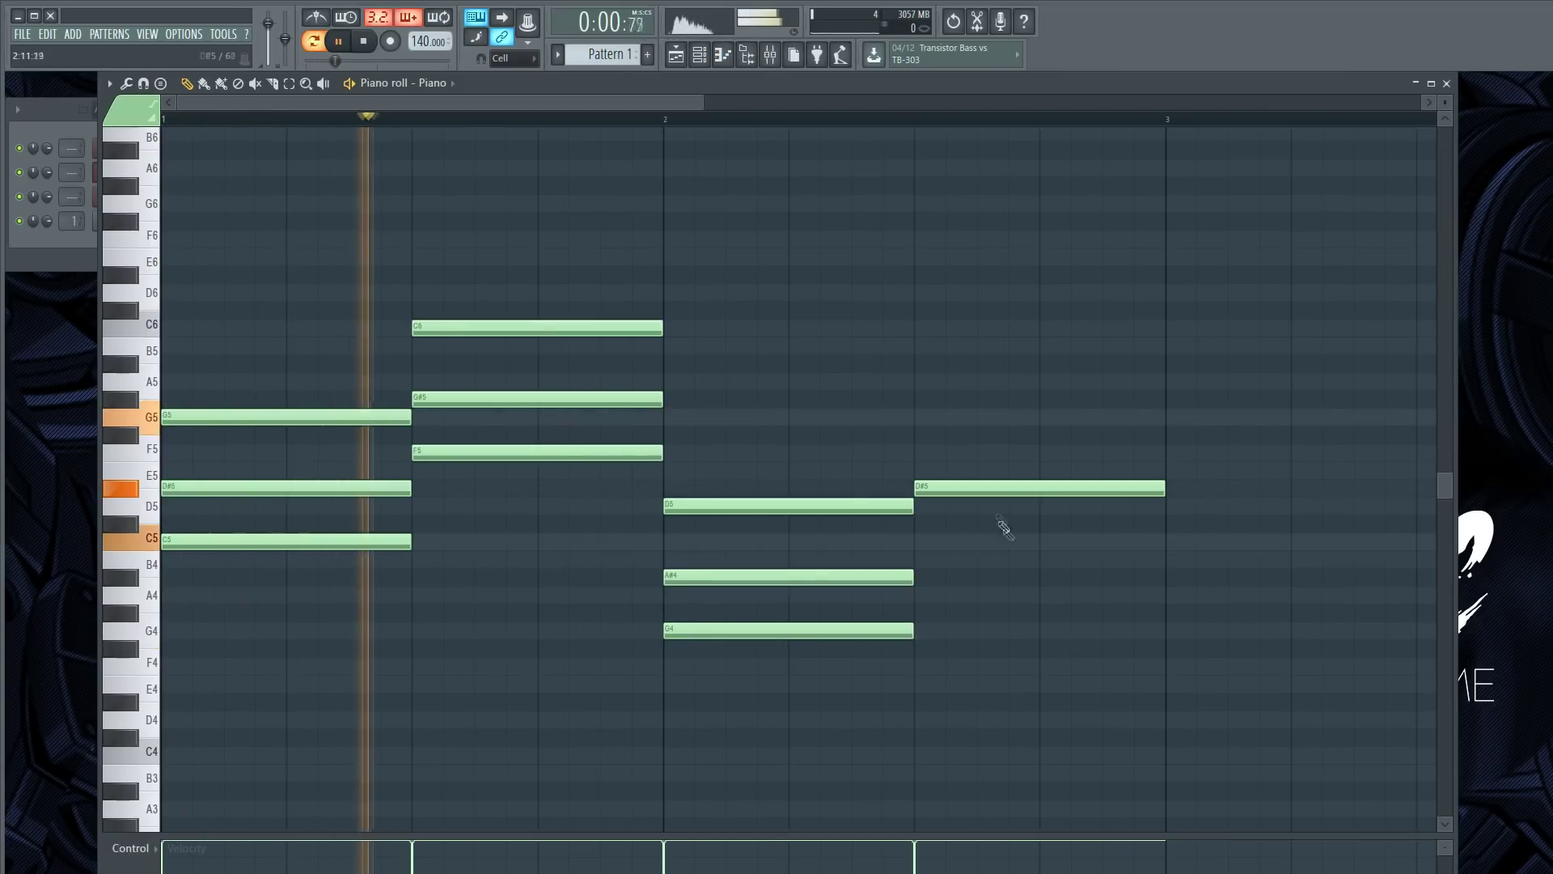
key(space)
Add half-bar B4 and G#4 notes beneath the final D#5 melody note and play back the progression.
click(937, 491)
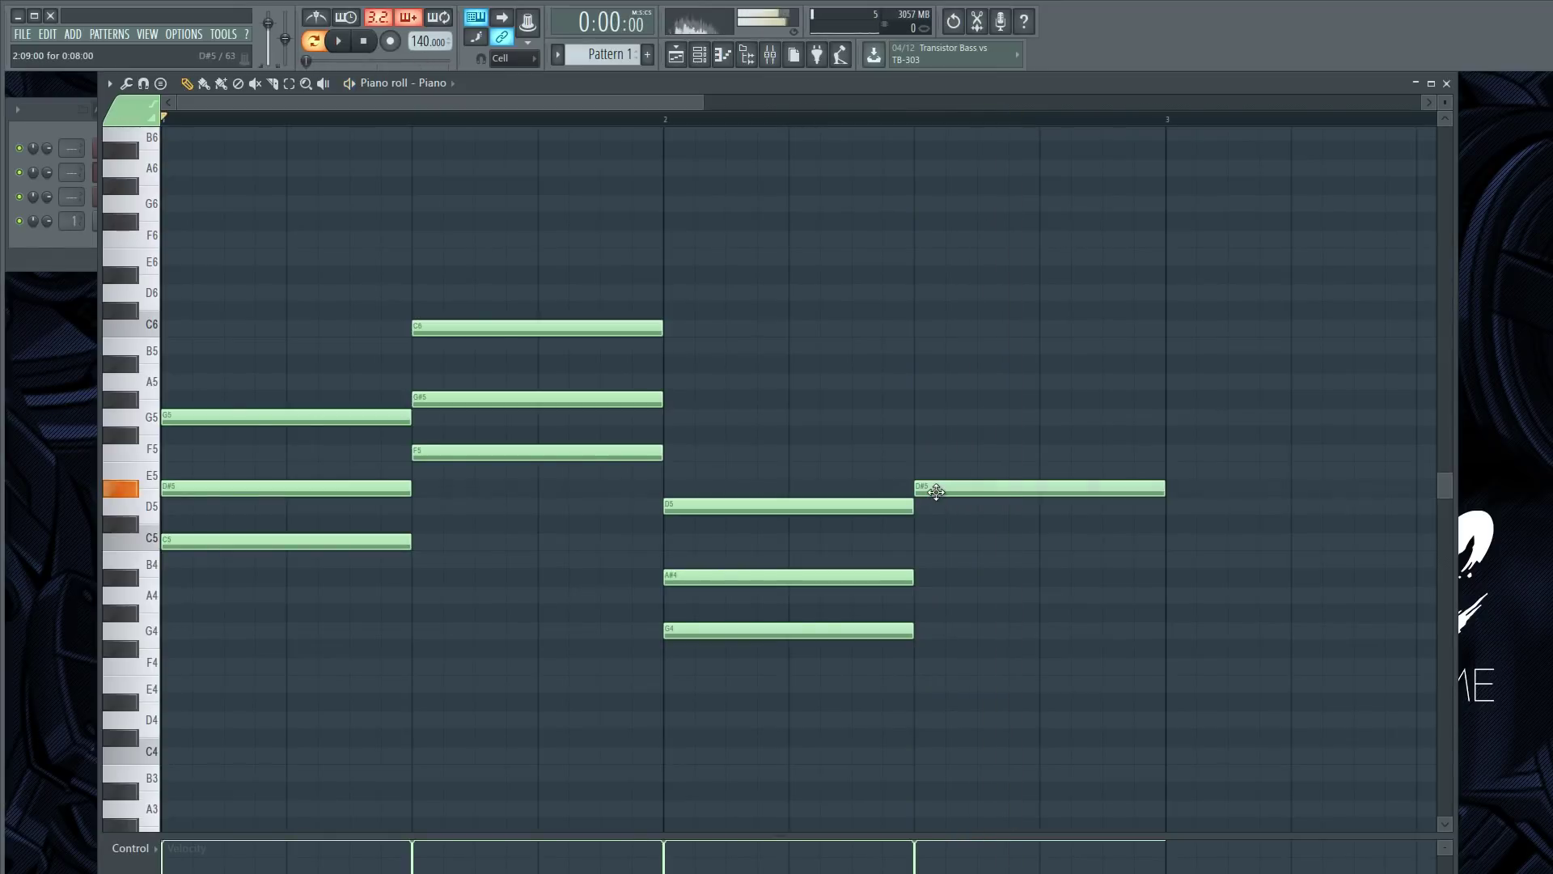
click(935, 559)
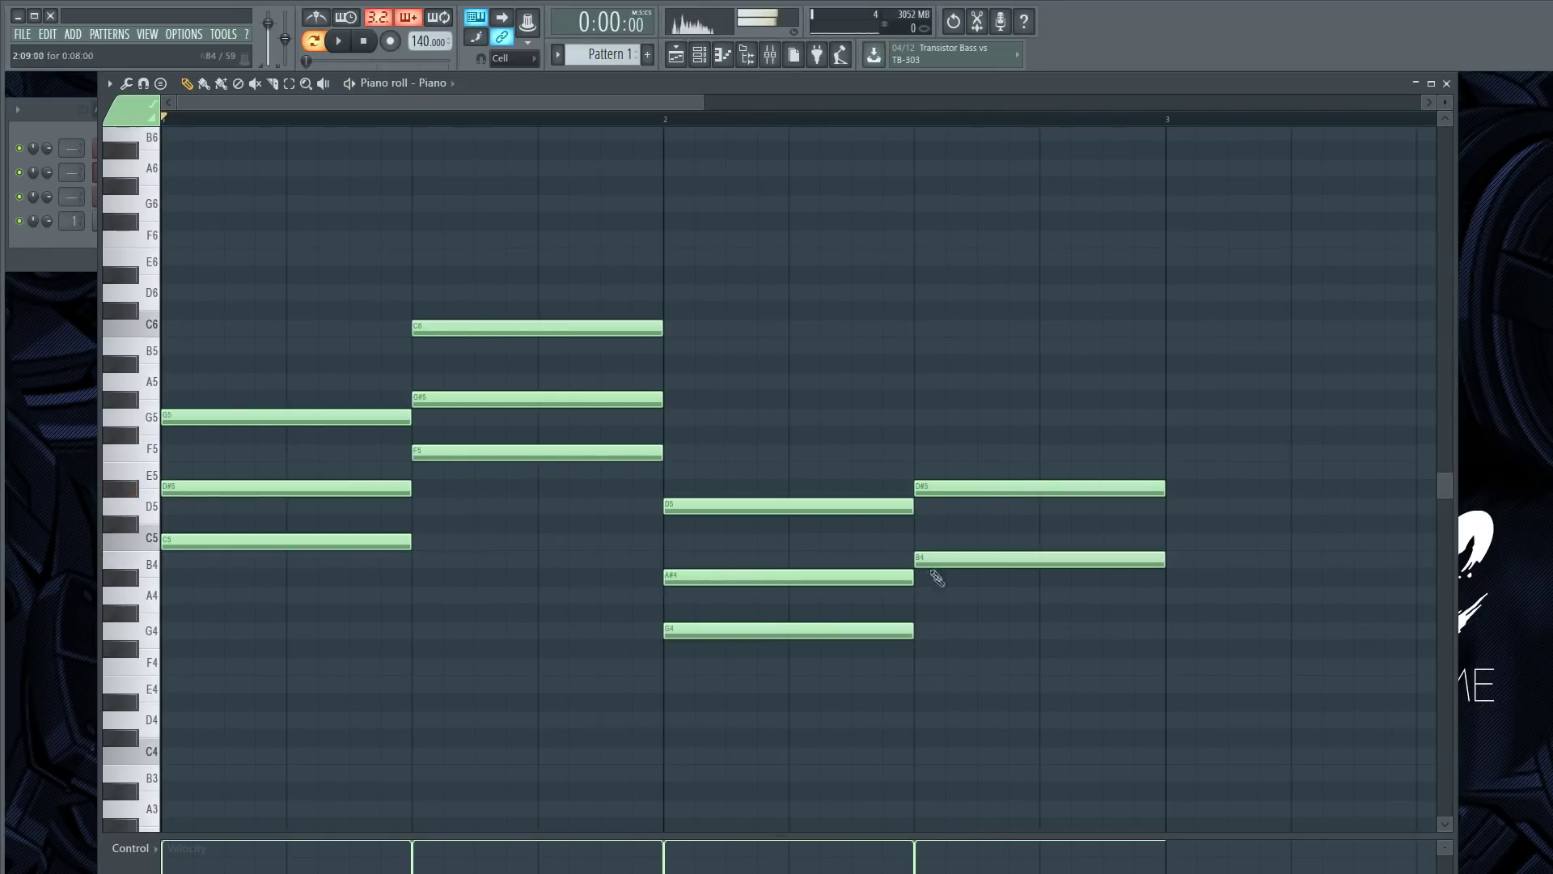
click(926, 613)
key(space)
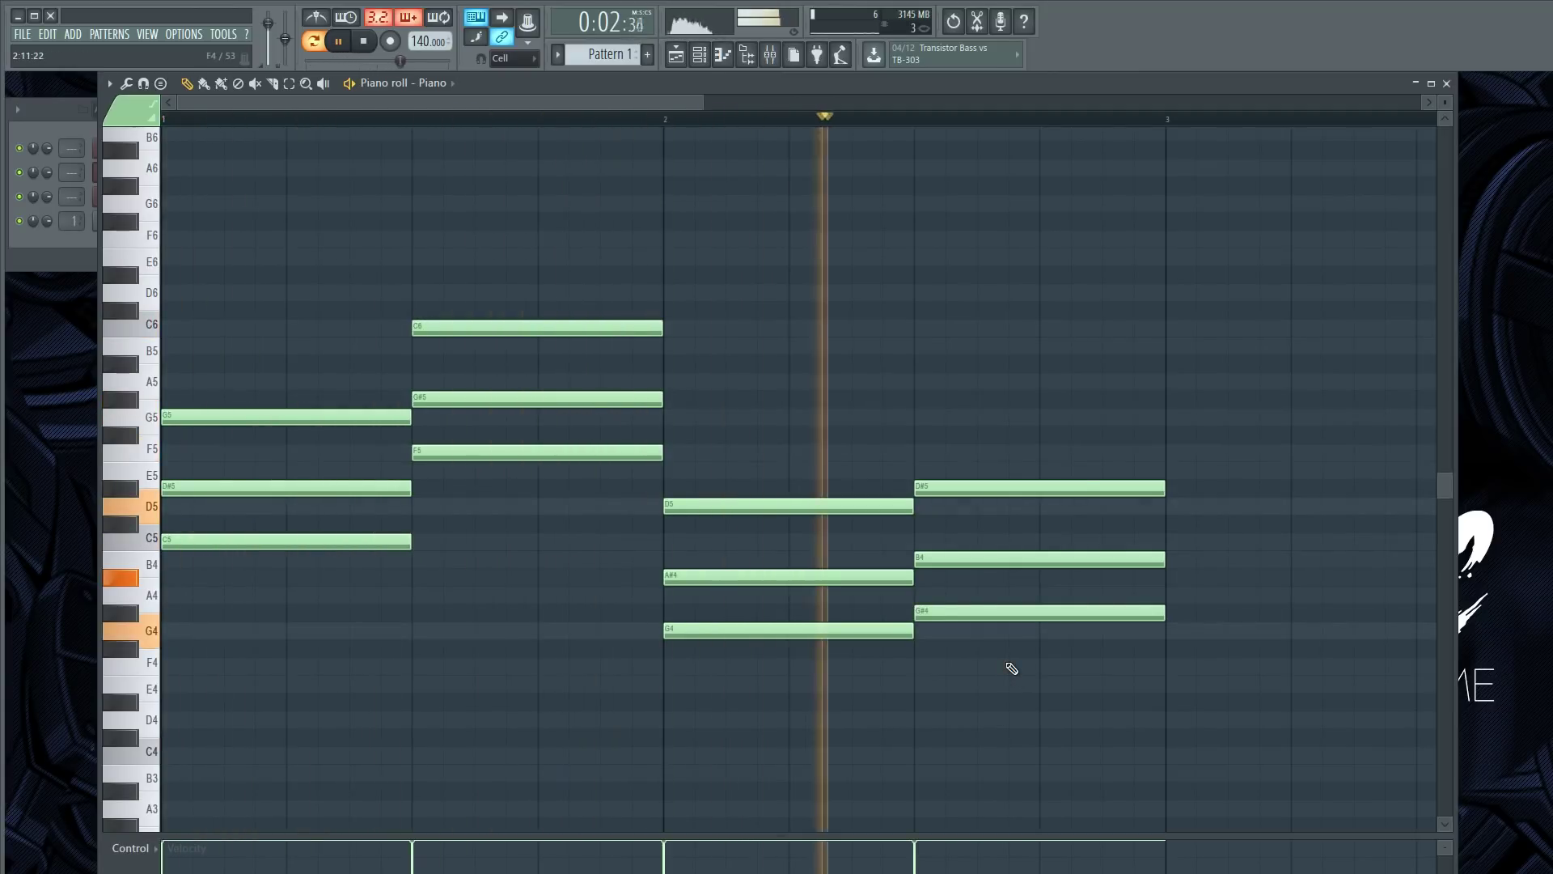
key(space)
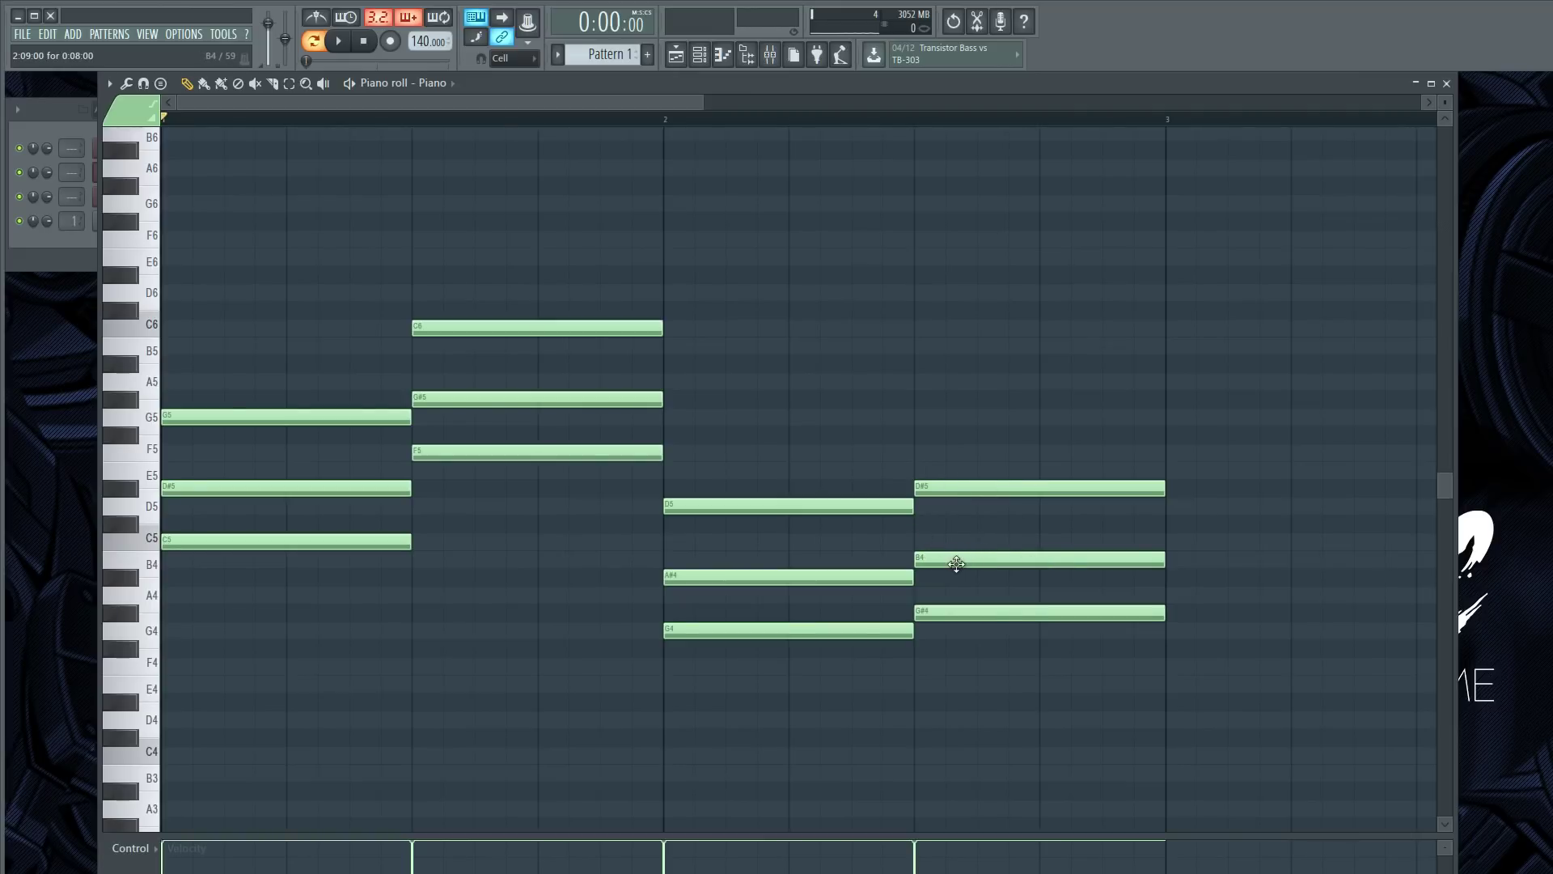
Raise the B4 note in the final chord to C5 and play back the progression.
drag(954, 558, 954, 538)
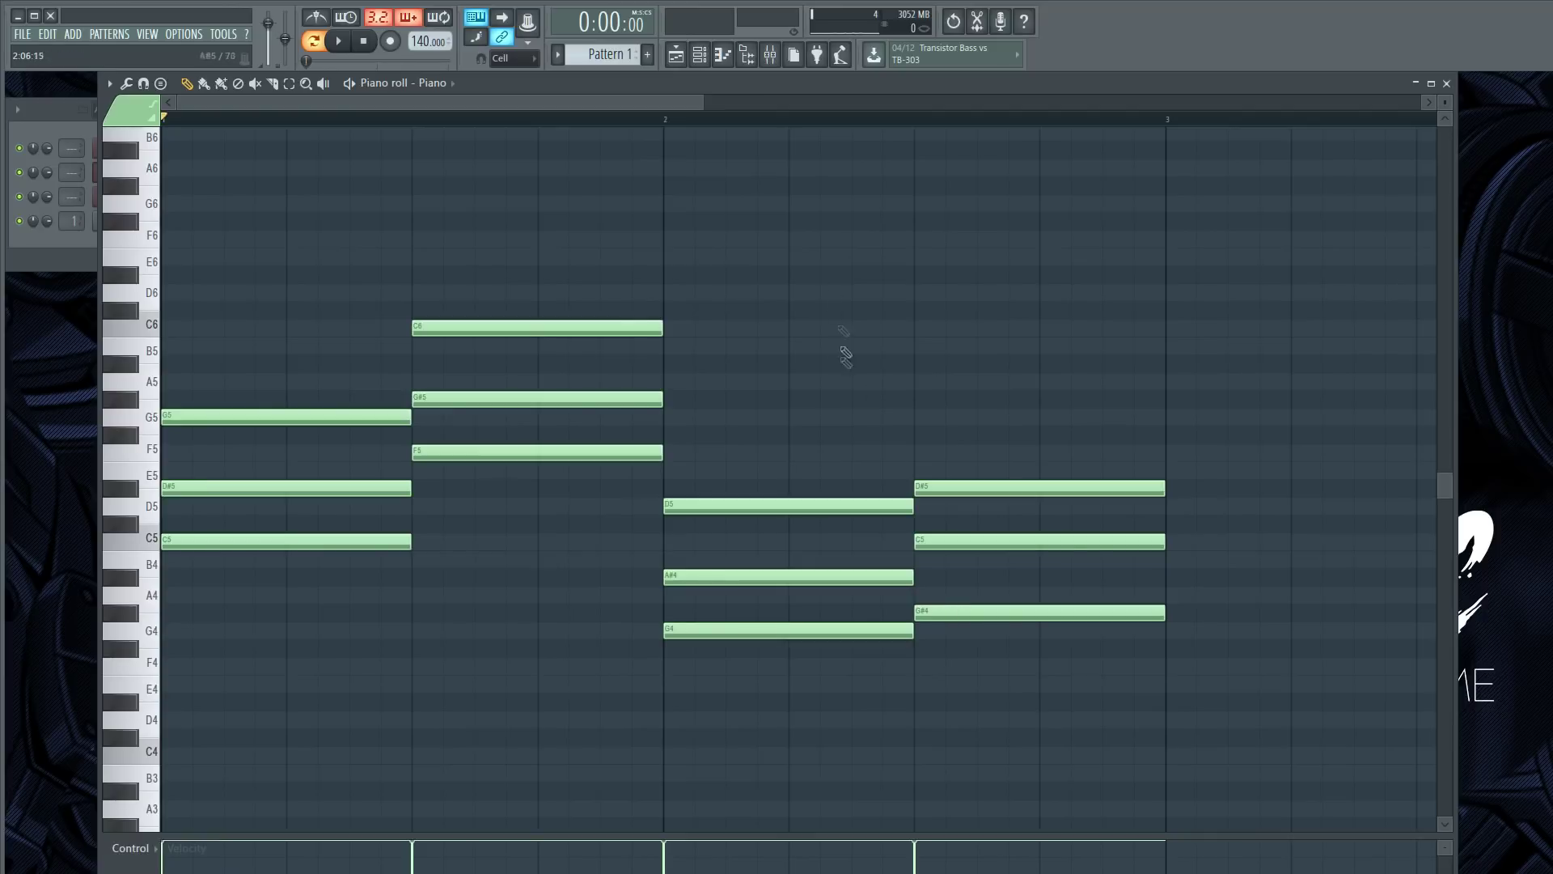
key(space)
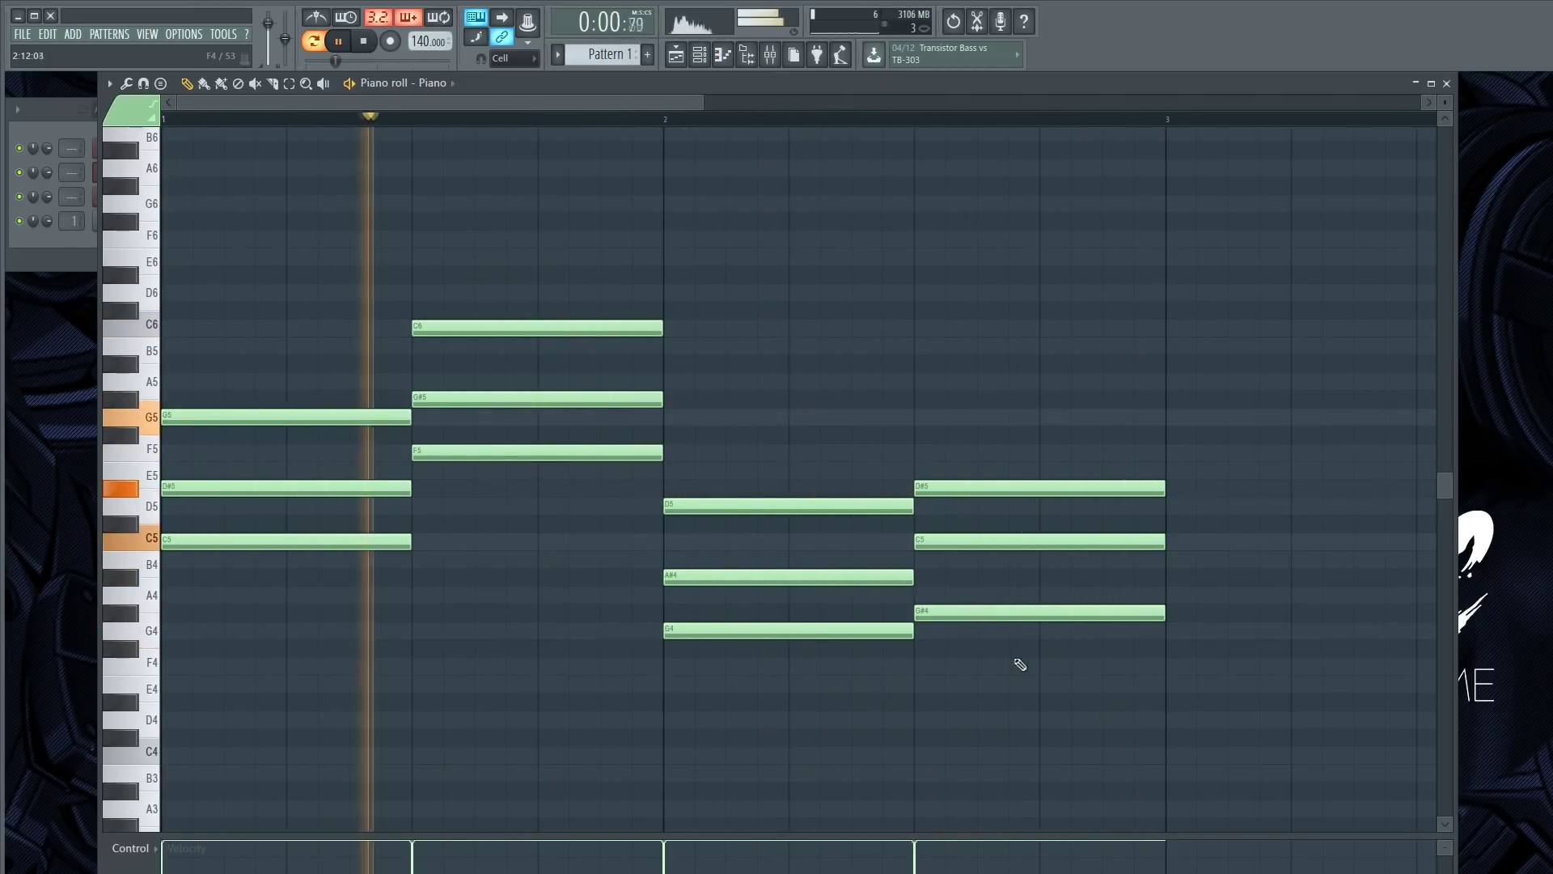
key(space)
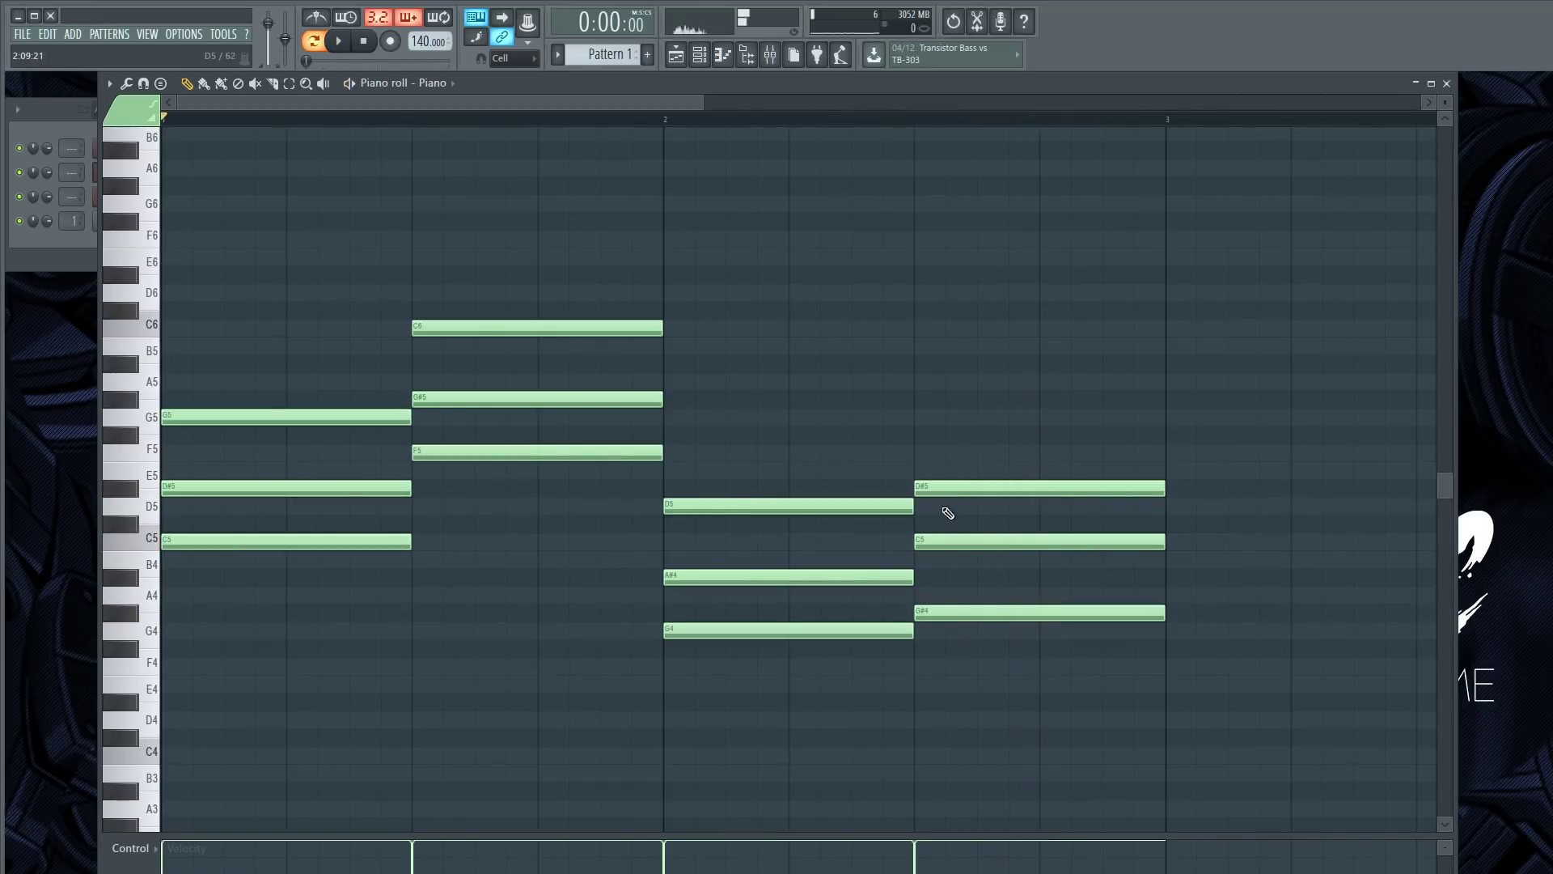
Stack half-bar C4, G#3 and F3 notes below the first chord as an example minor chord.
scroll(572, 624, down, 6)
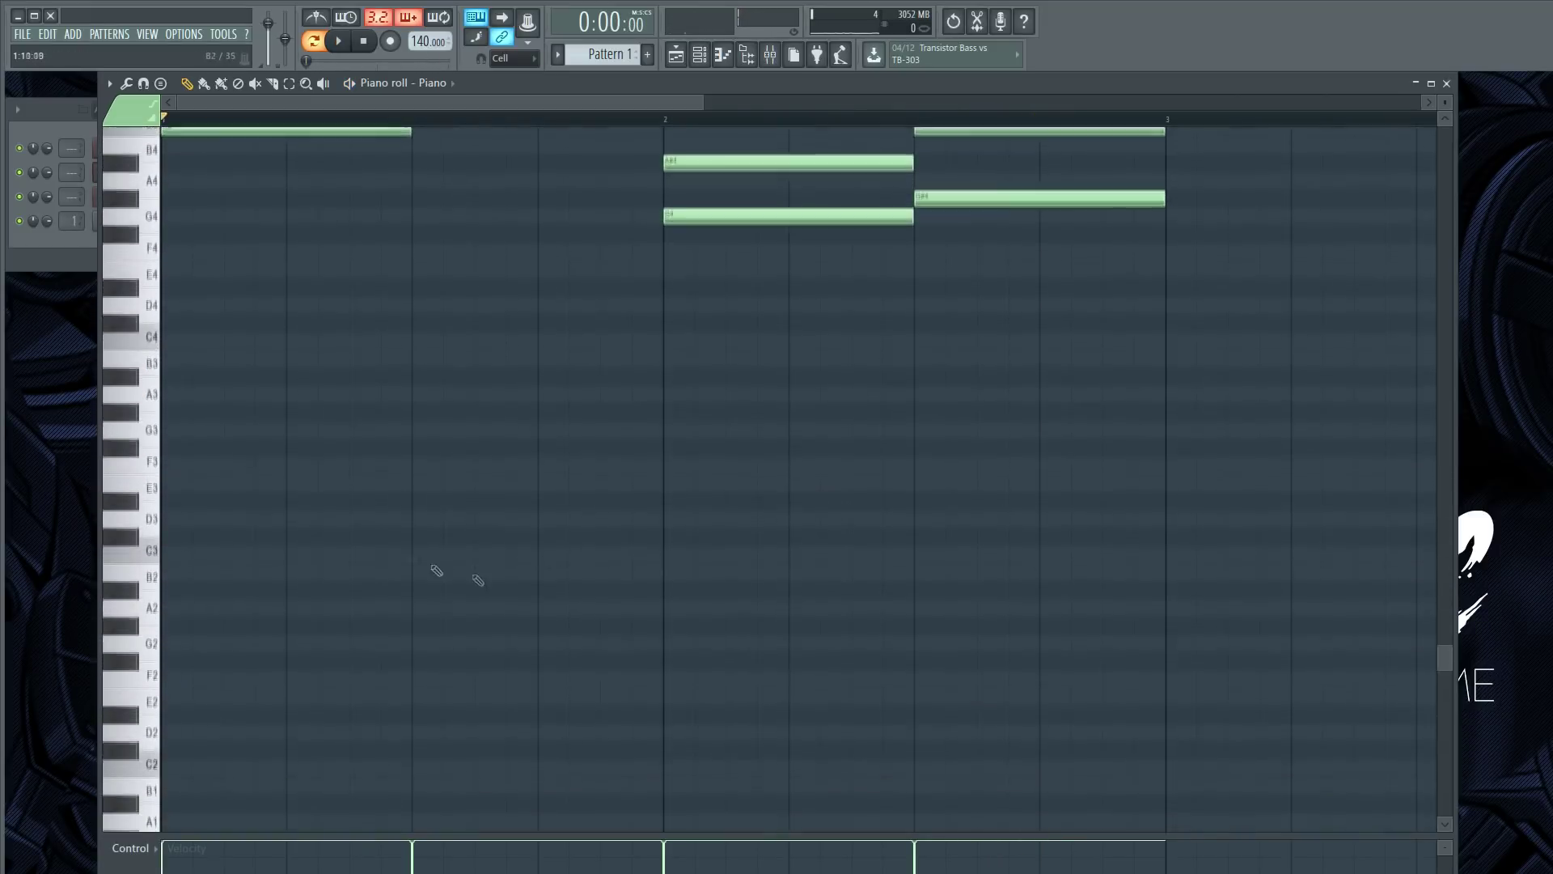
scroll(178, 427, up, 4)
click(180, 490)
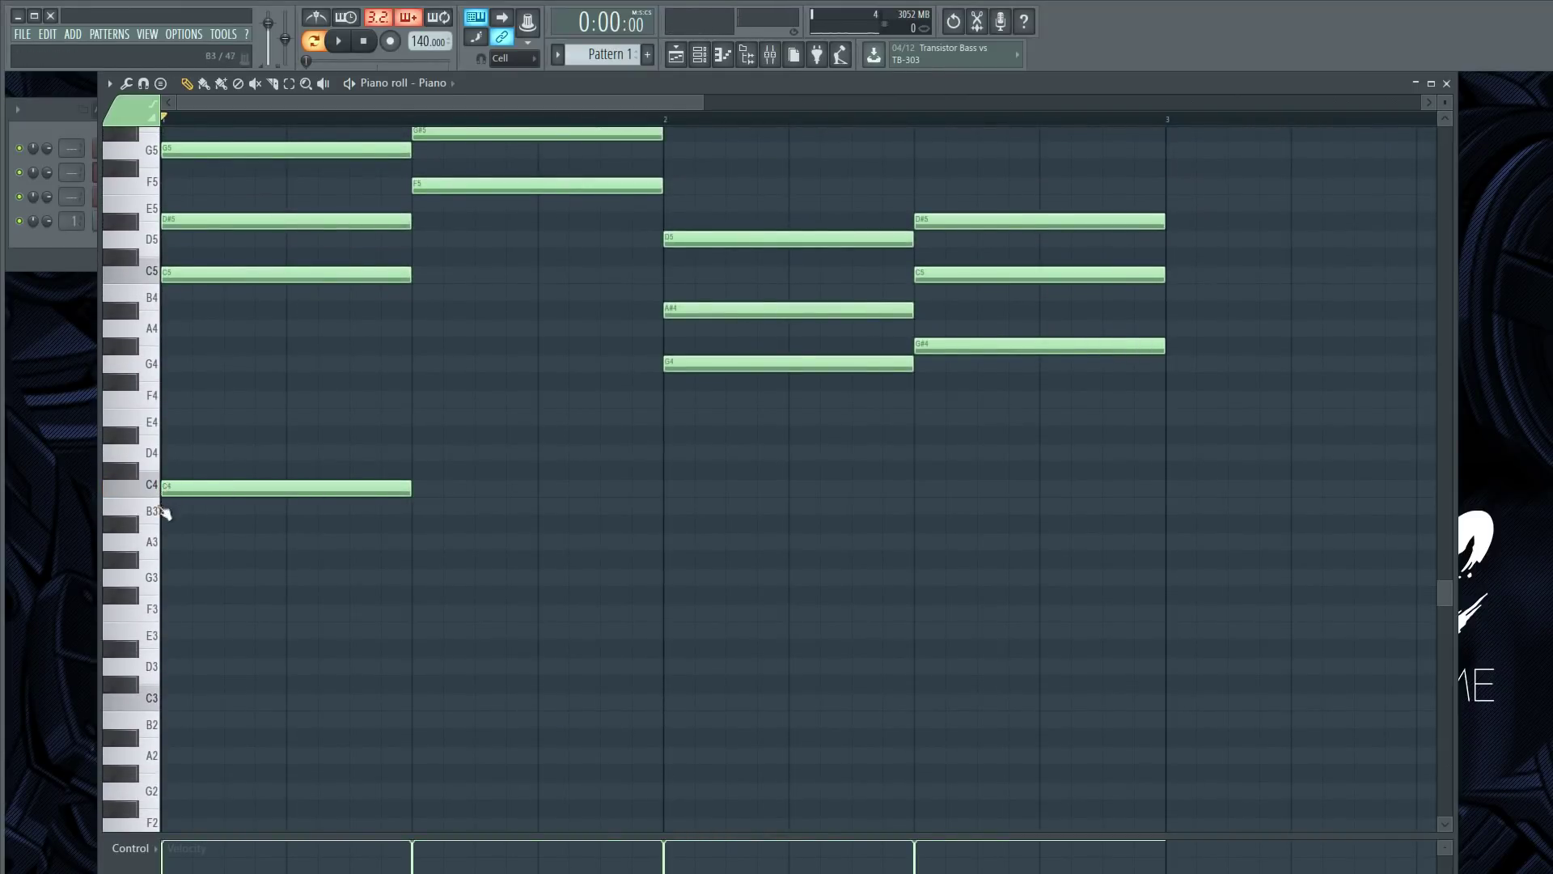
click(163, 559)
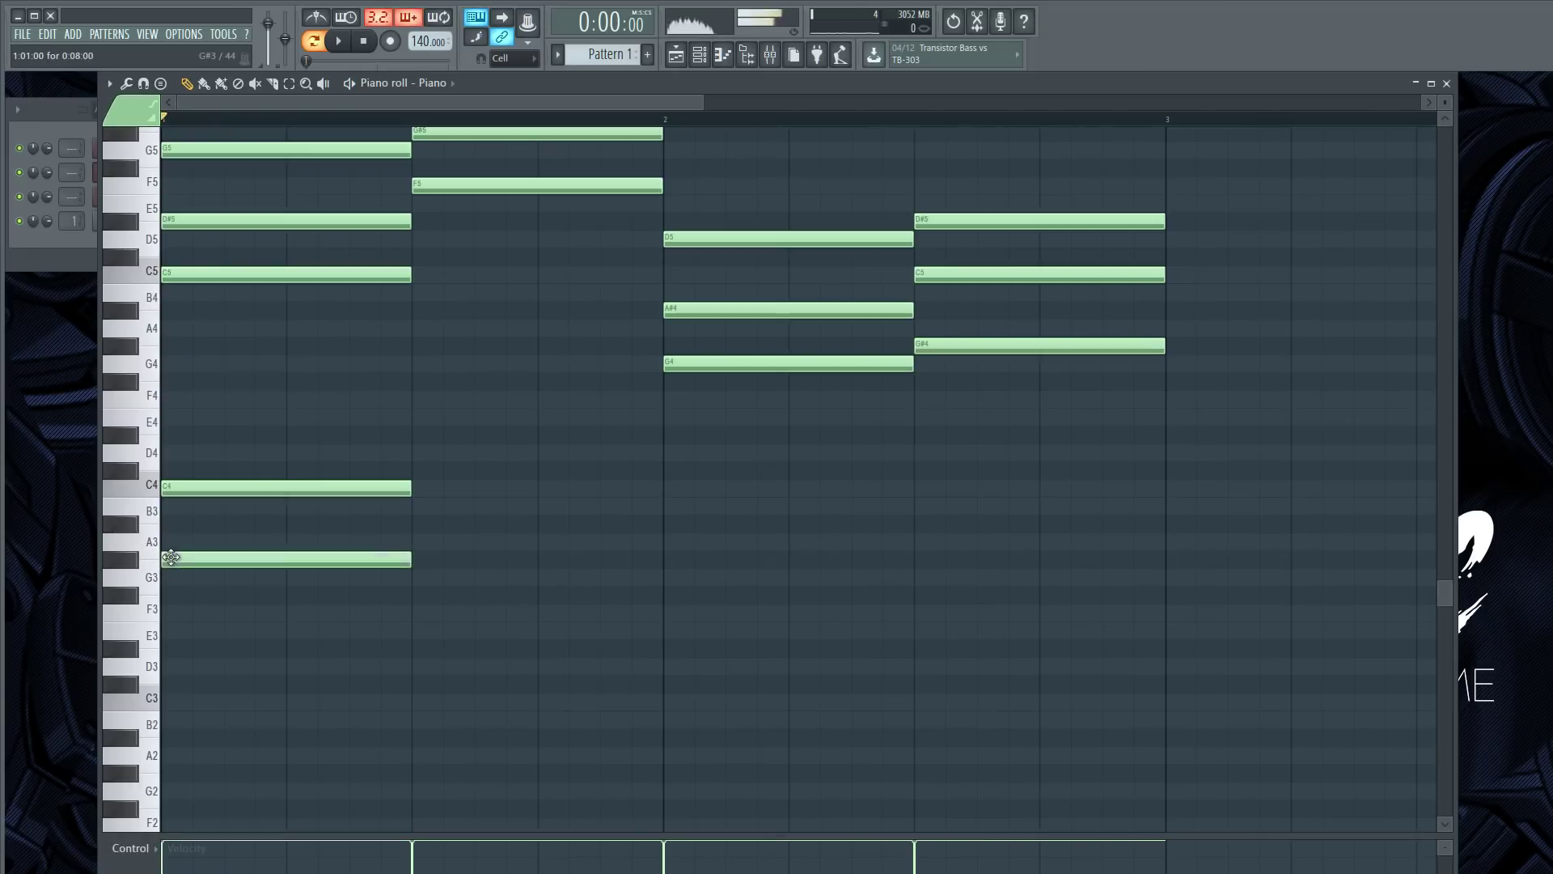
click(164, 613)
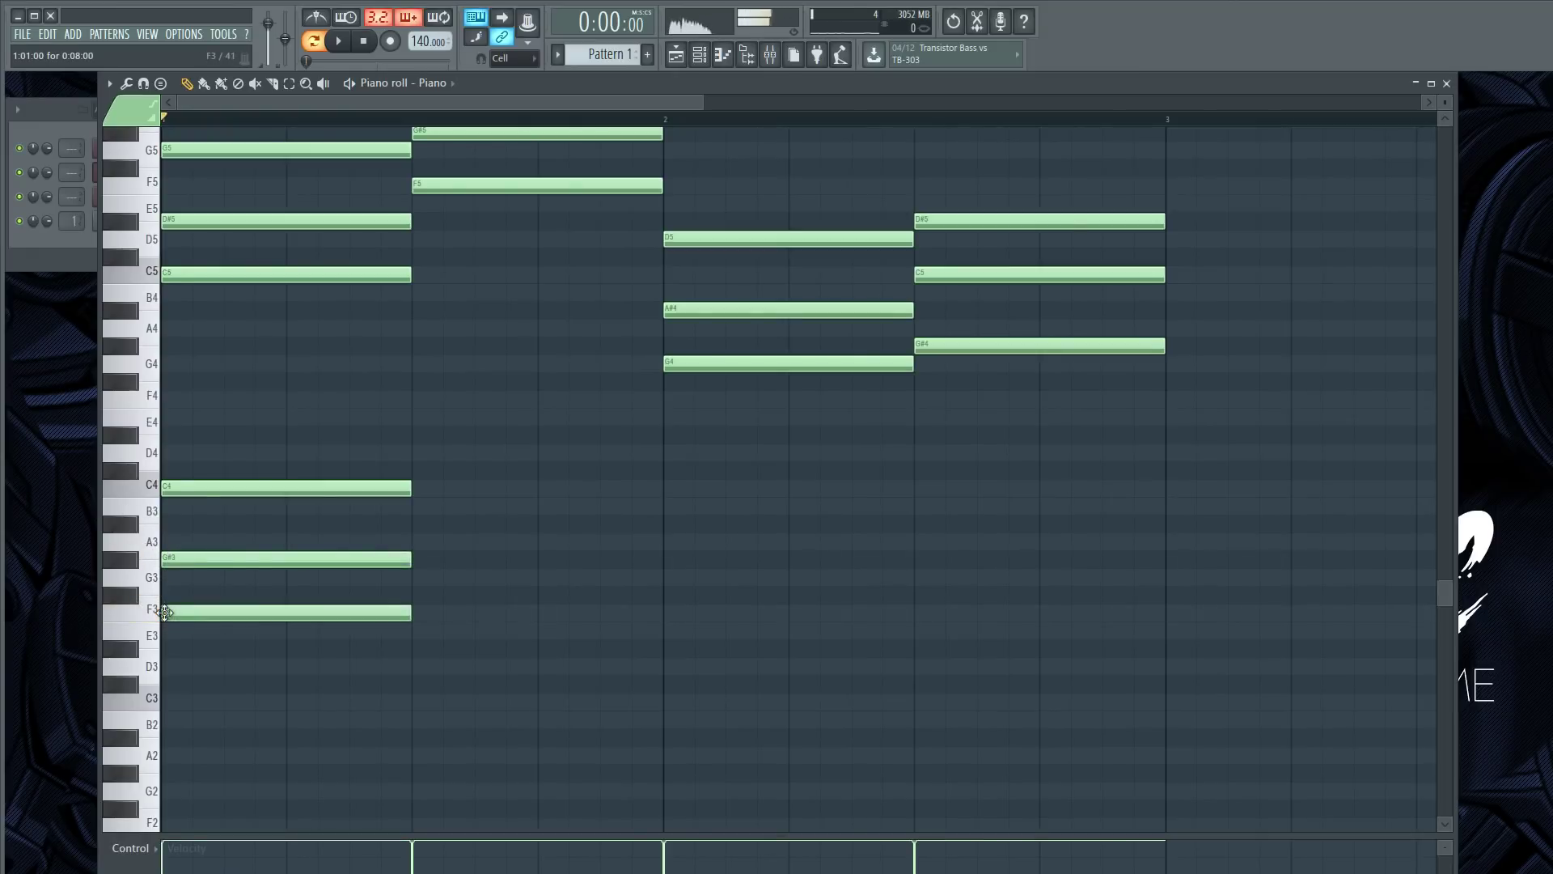
Stack half-bar C4, A3 and F3 notes beside the minor example as a major chord and audition the minor example's G#3.
click(426, 490)
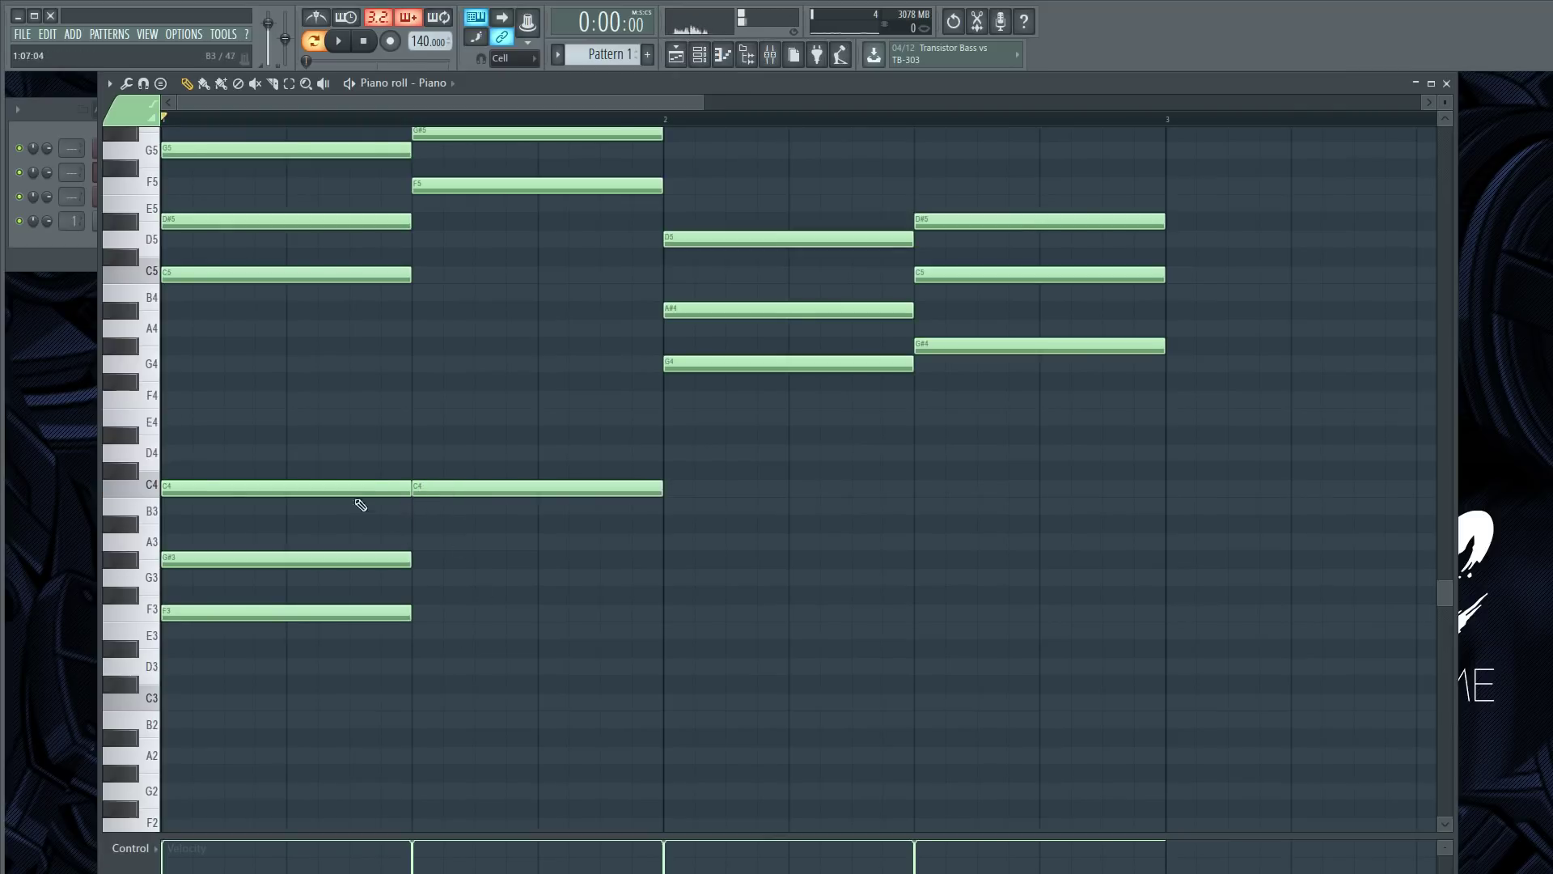
click(425, 543)
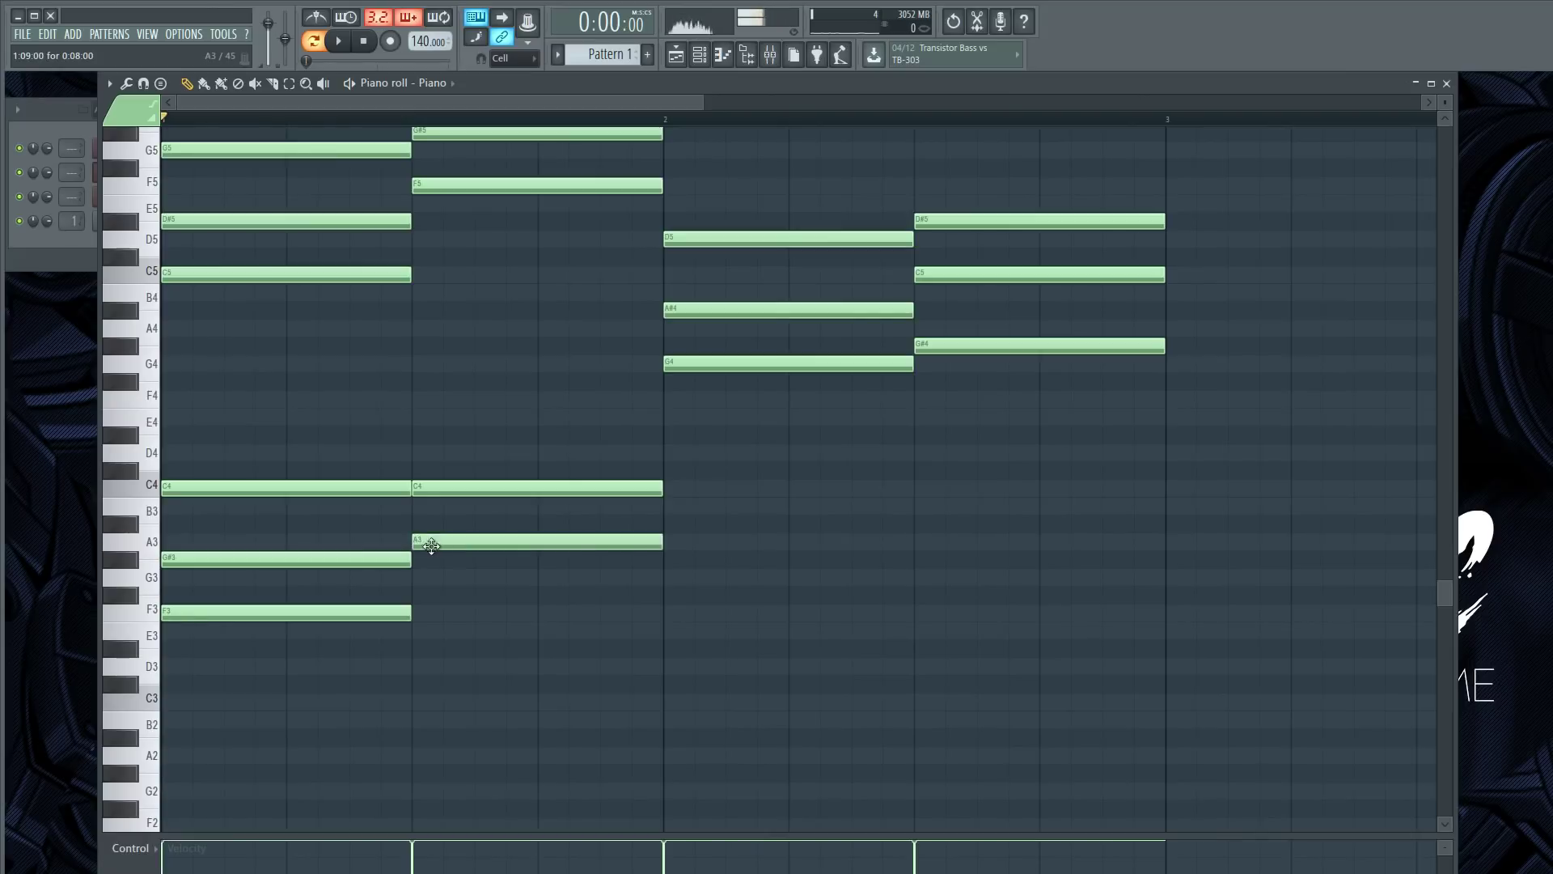
click(431, 613)
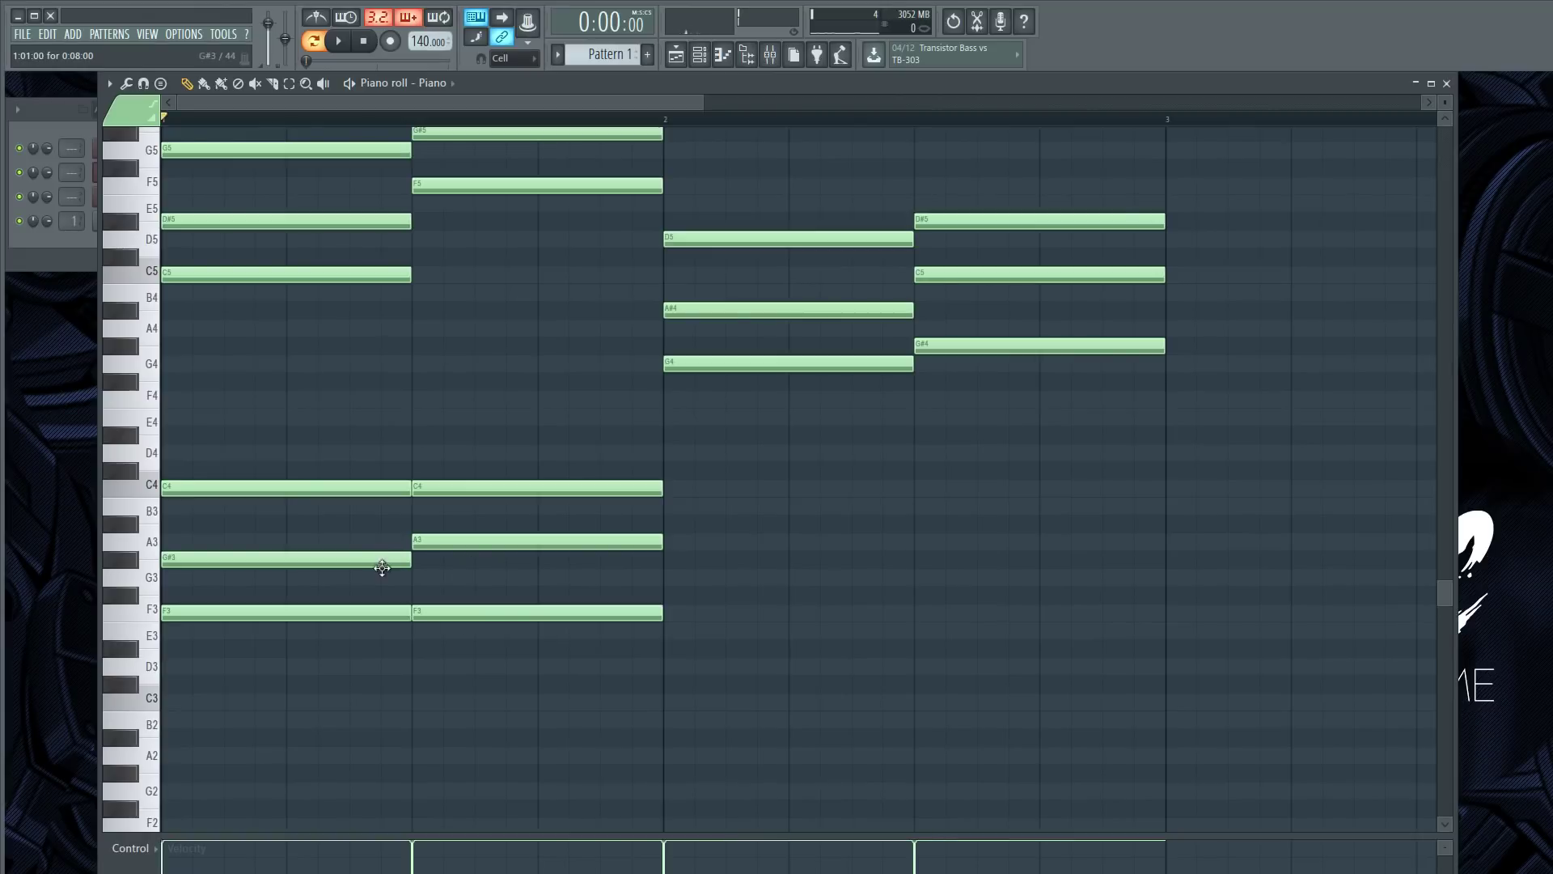
mouse_move(340, 555)
mouse_down()
mouse_move(343, 534)
mouse_move(339, 565)
mouse_up()
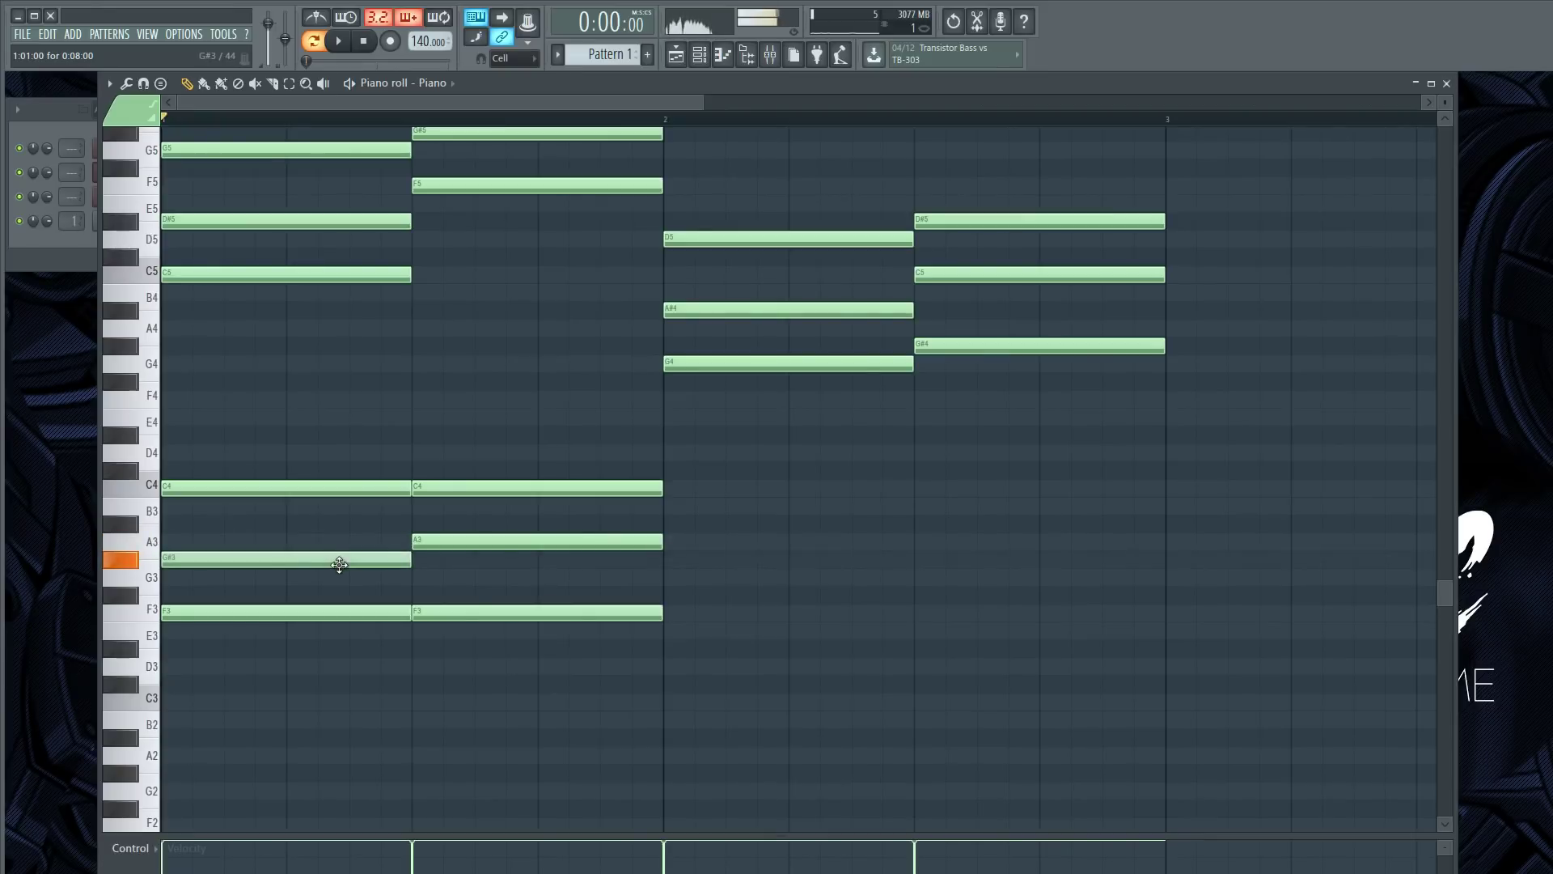
Delete both example chords in the lower octaves and play back the remaining four-chord progression.
right_click(468, 488)
right_click(466, 541)
right_click(464, 612)
right_click(344, 488)
right_click(336, 559)
right_click(327, 613)
scroll(275, 356, up, 3)
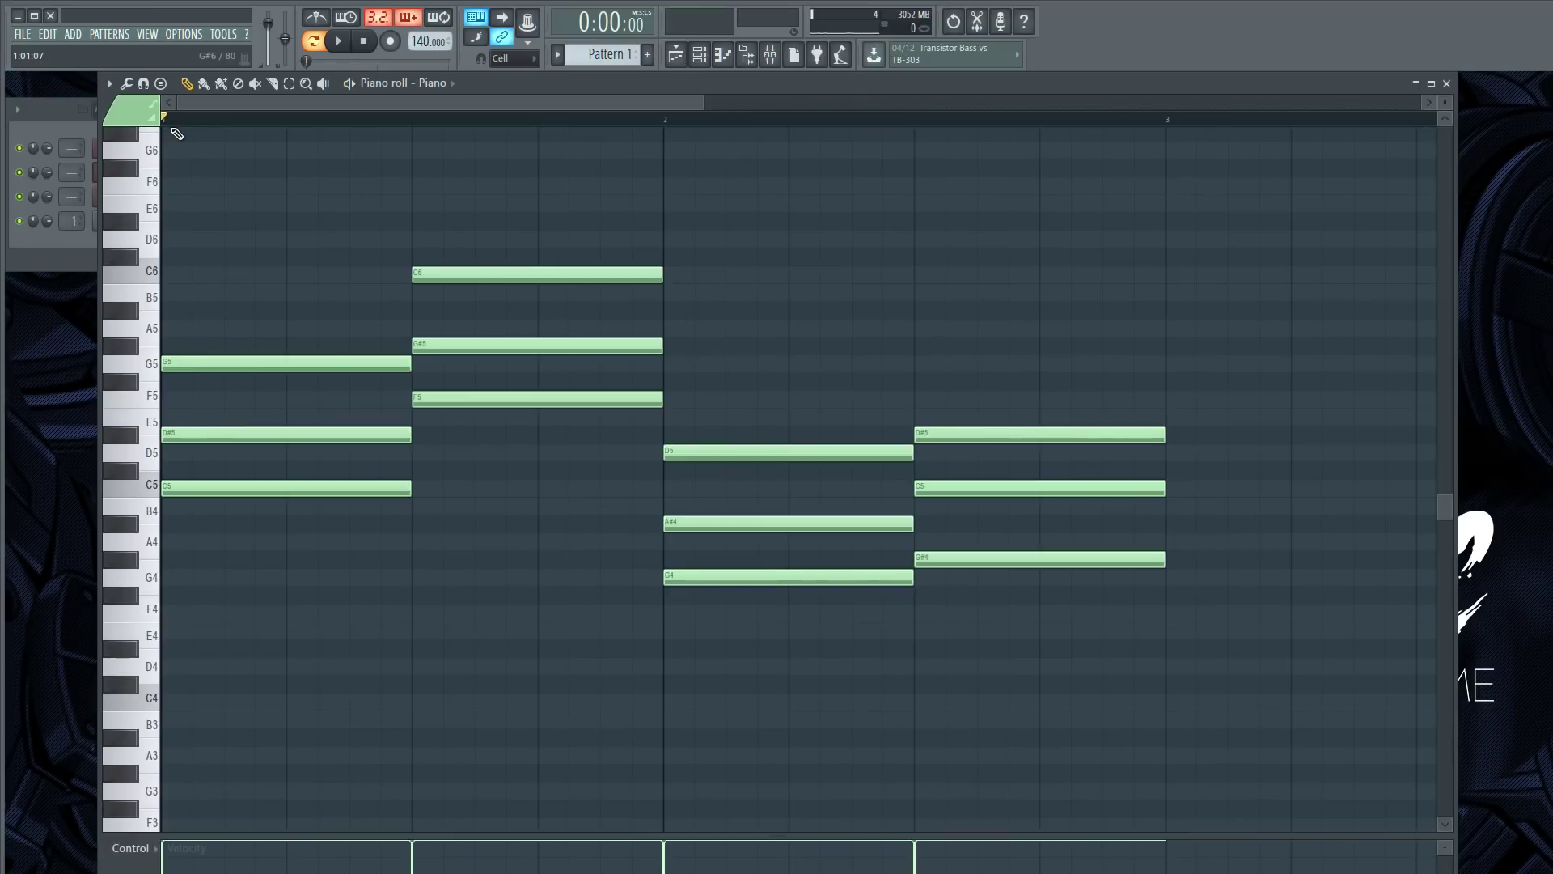
key(space)
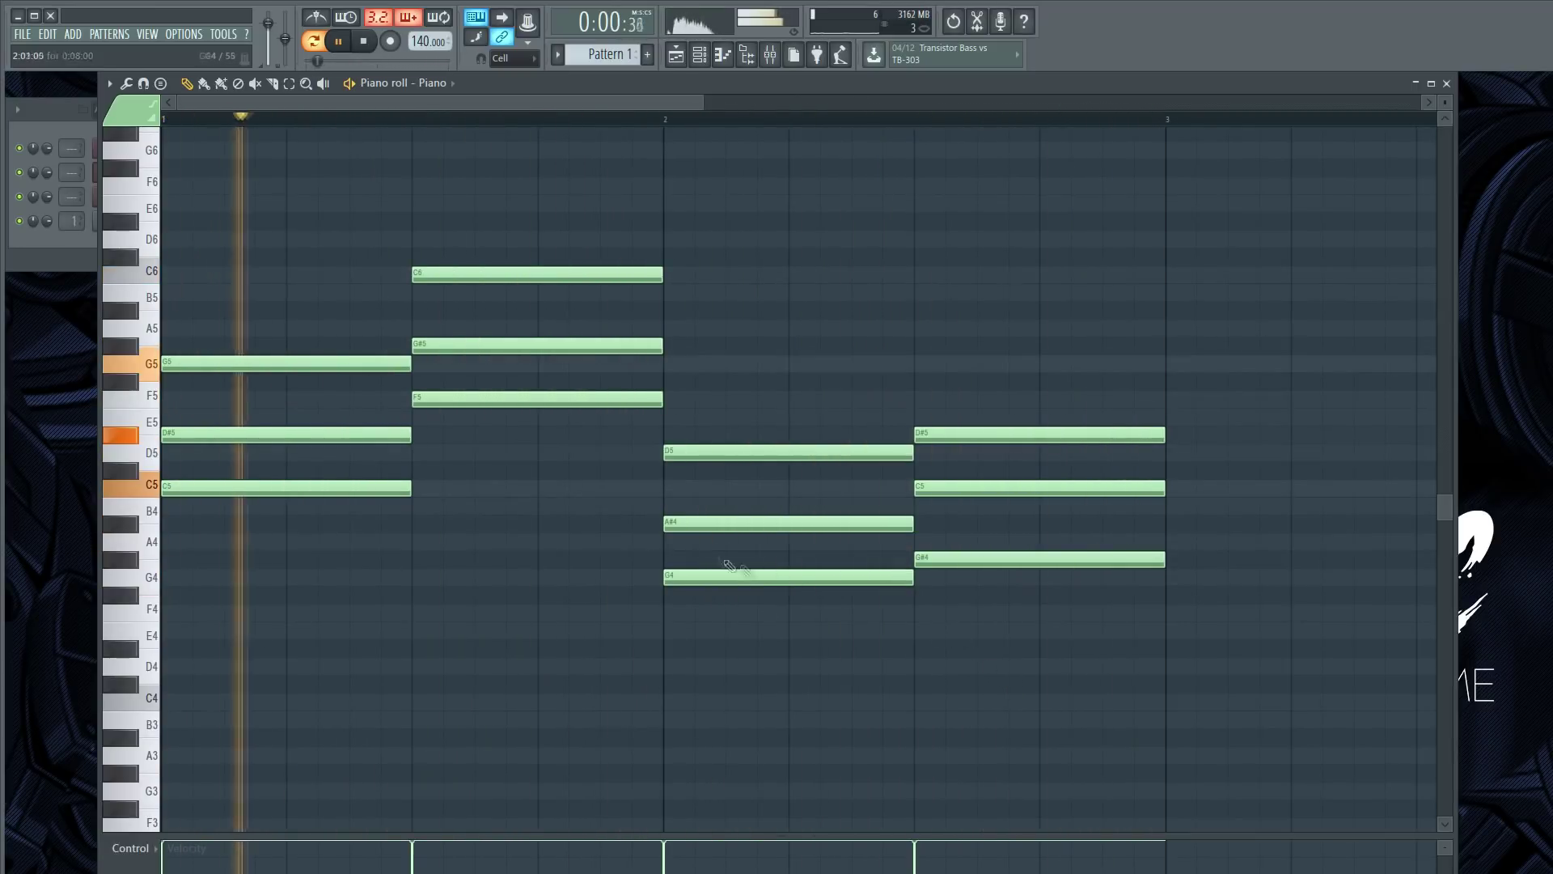
key(space)
Extend the first chord upward with half-bar A#5 and D6 notes, playing it back after each addition.
scroll(364, 494, up, 3)
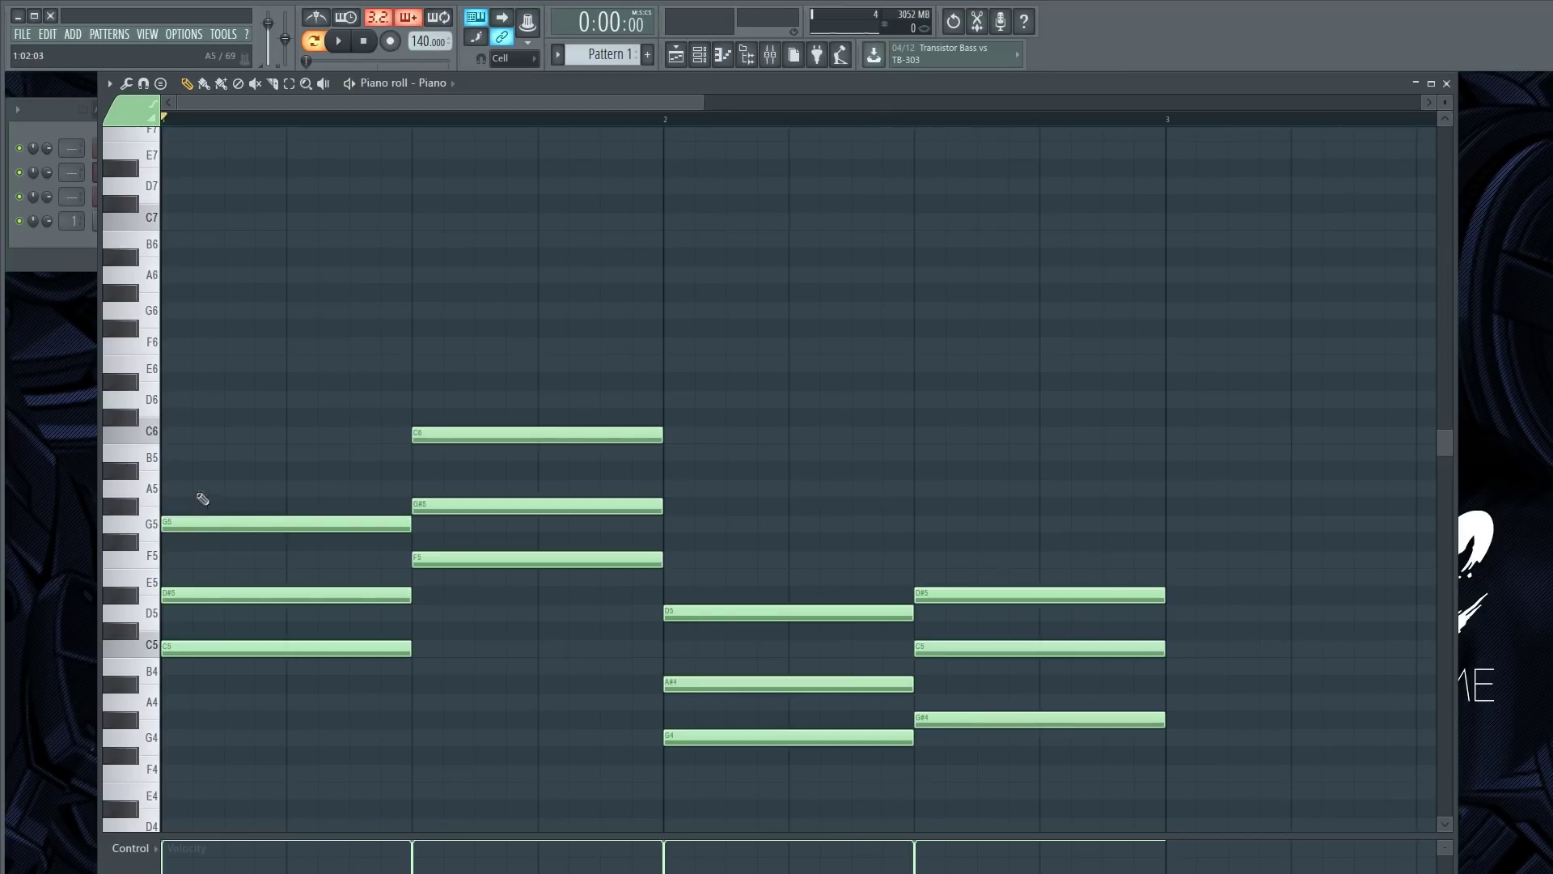
click(179, 470)
key(space)
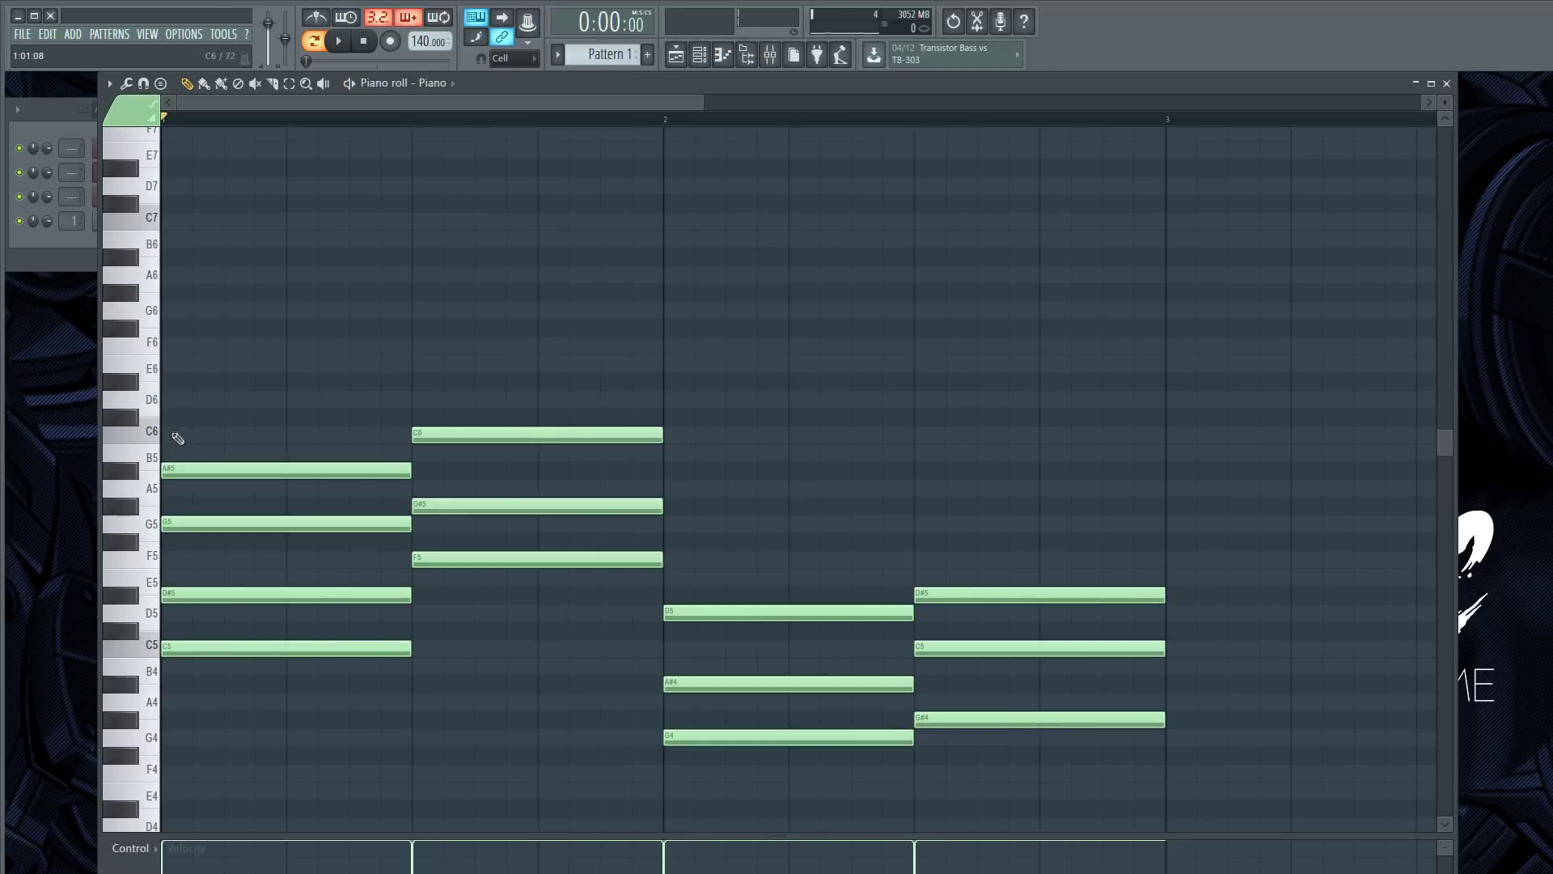
click(175, 404)
key(space)
key(space)
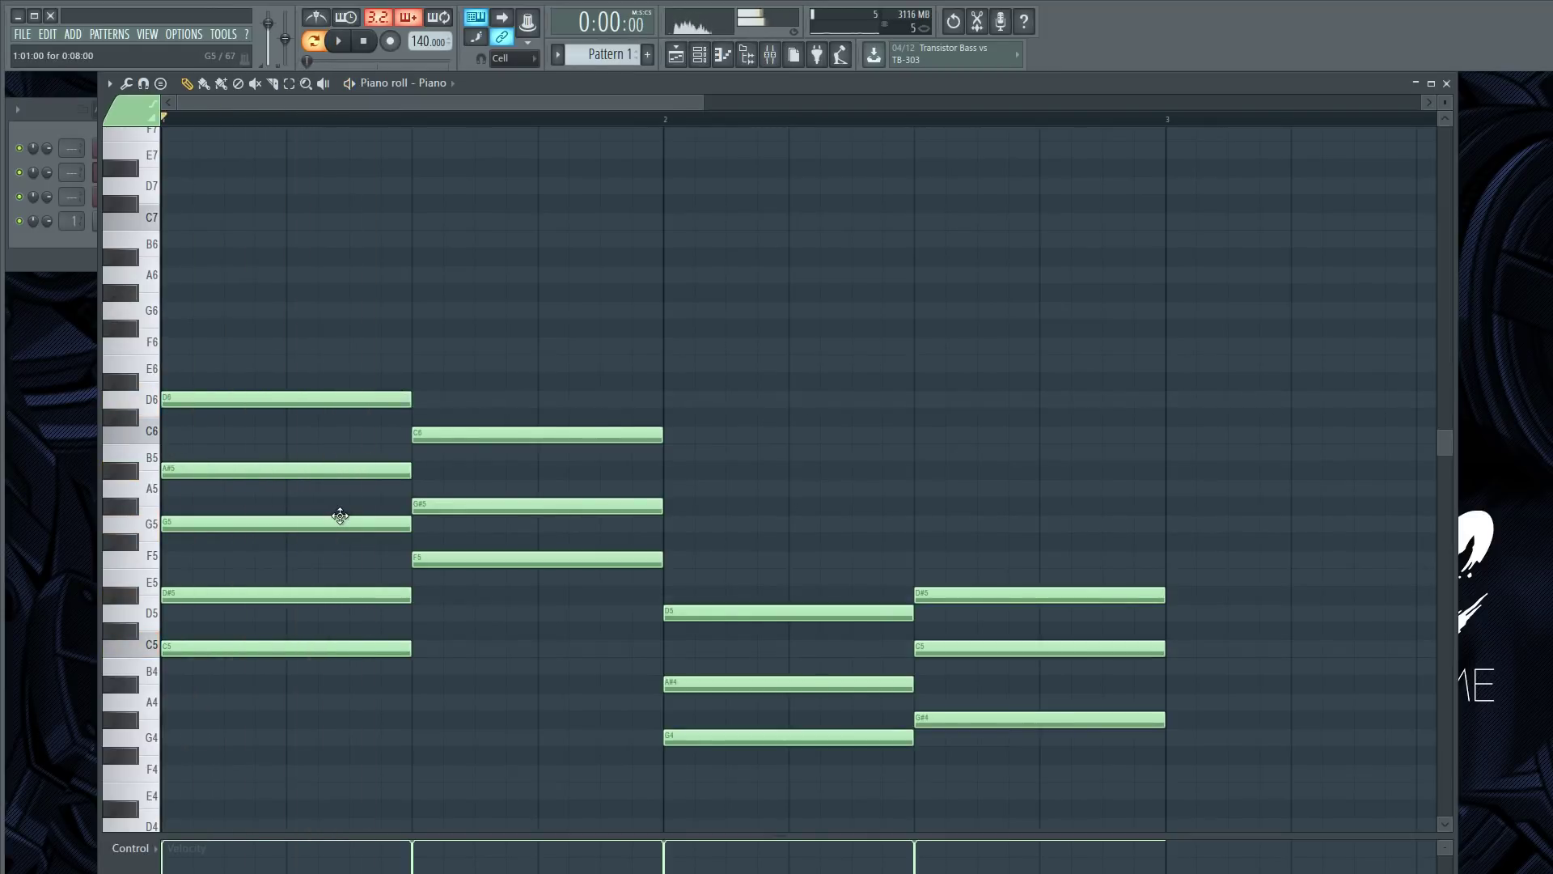
key(space)
key(space)
Try stacking half-bar F6 and A6 notes on top of the first chord and play it back.
click(176, 348)
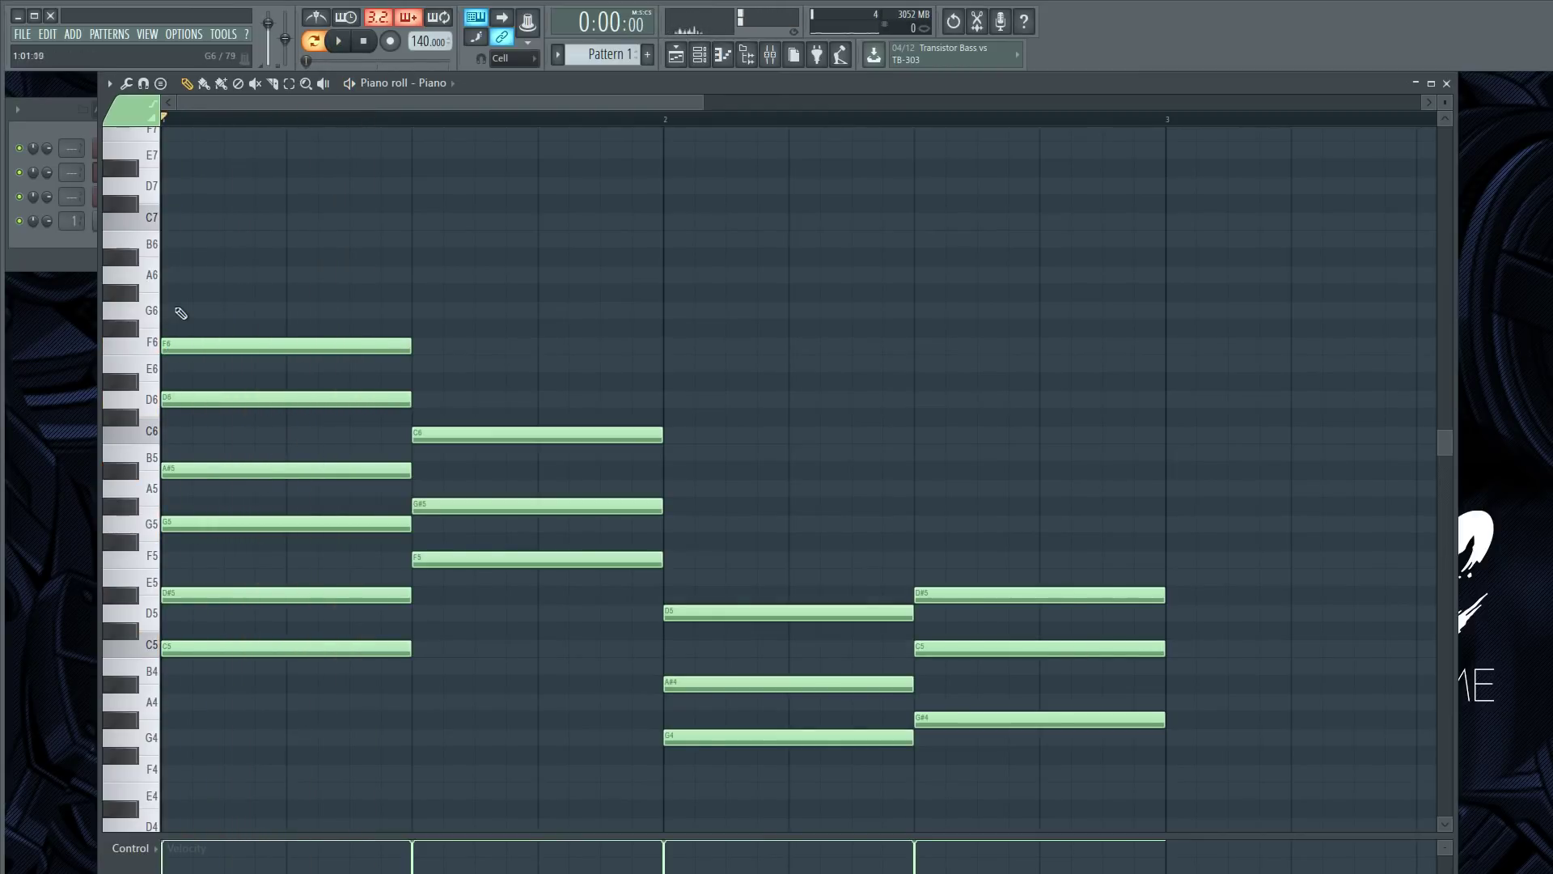
click(173, 275)
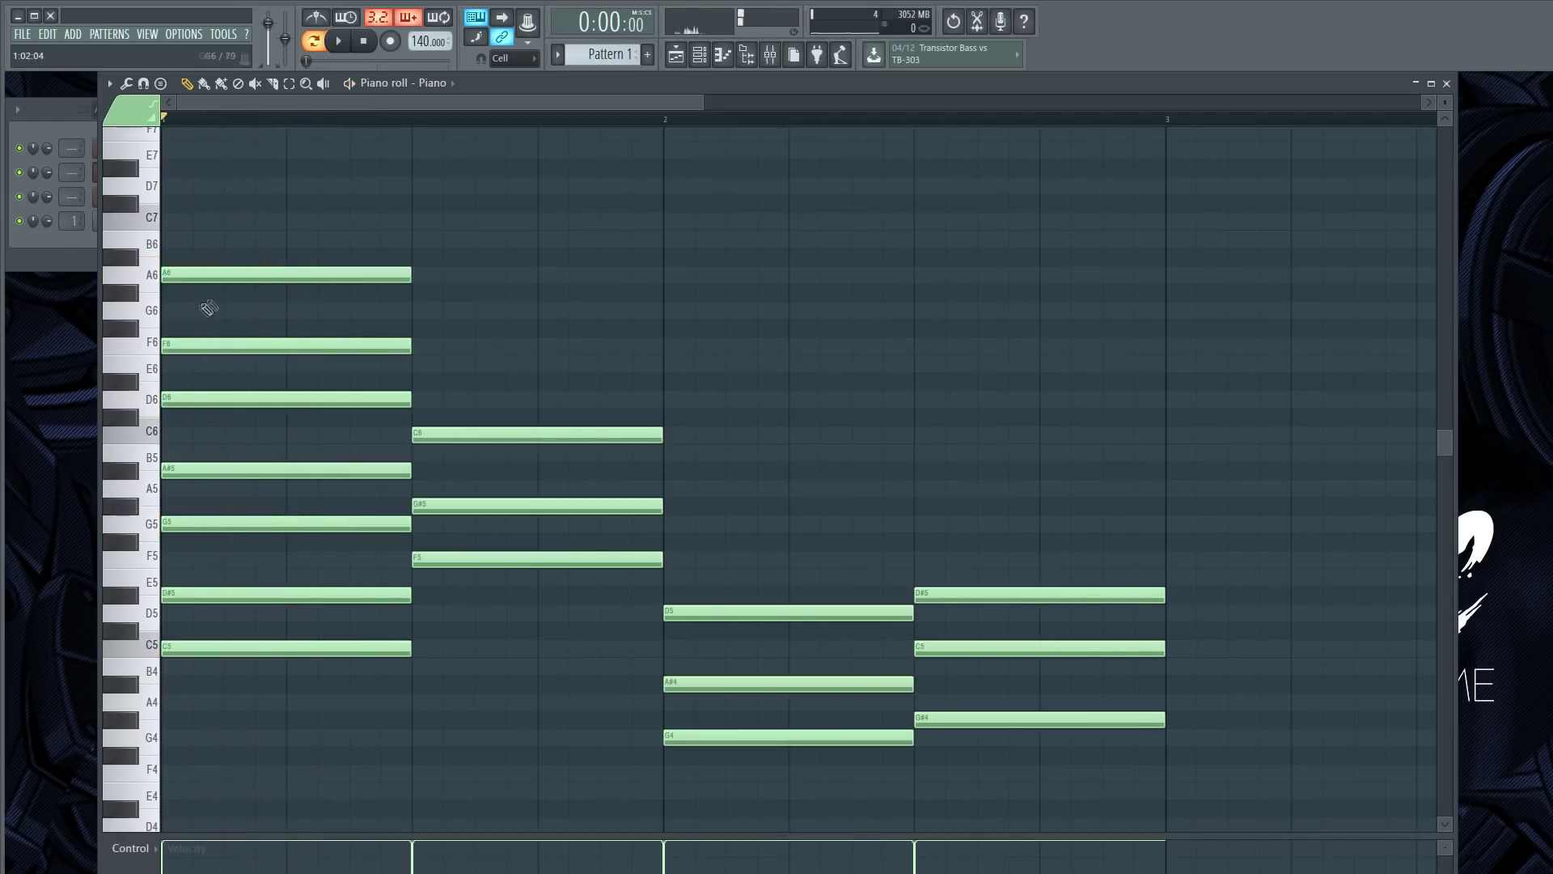
key(space)
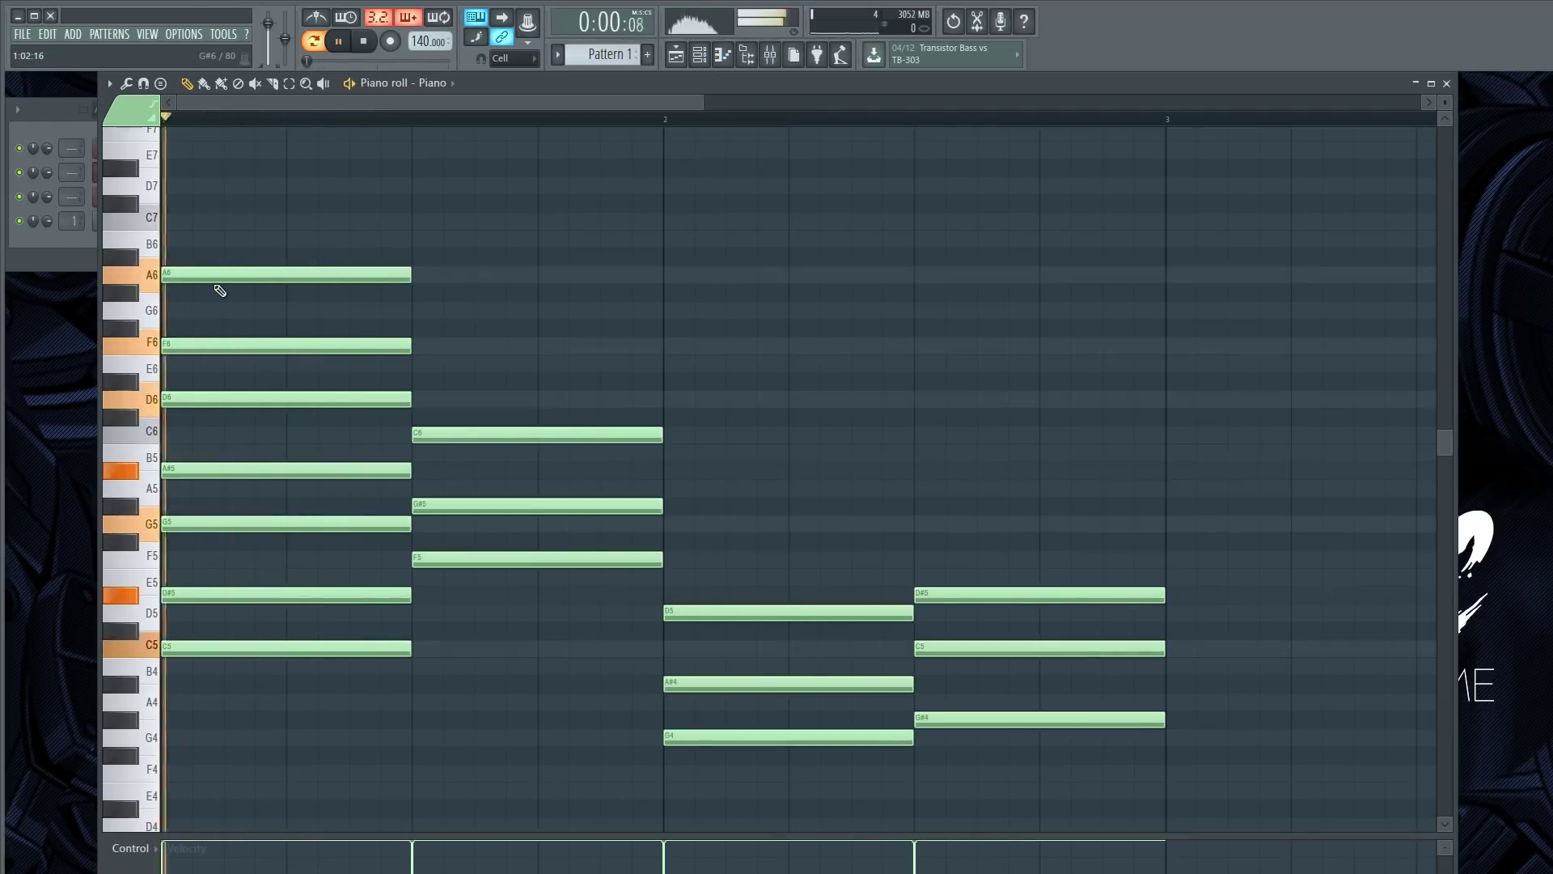
key(space)
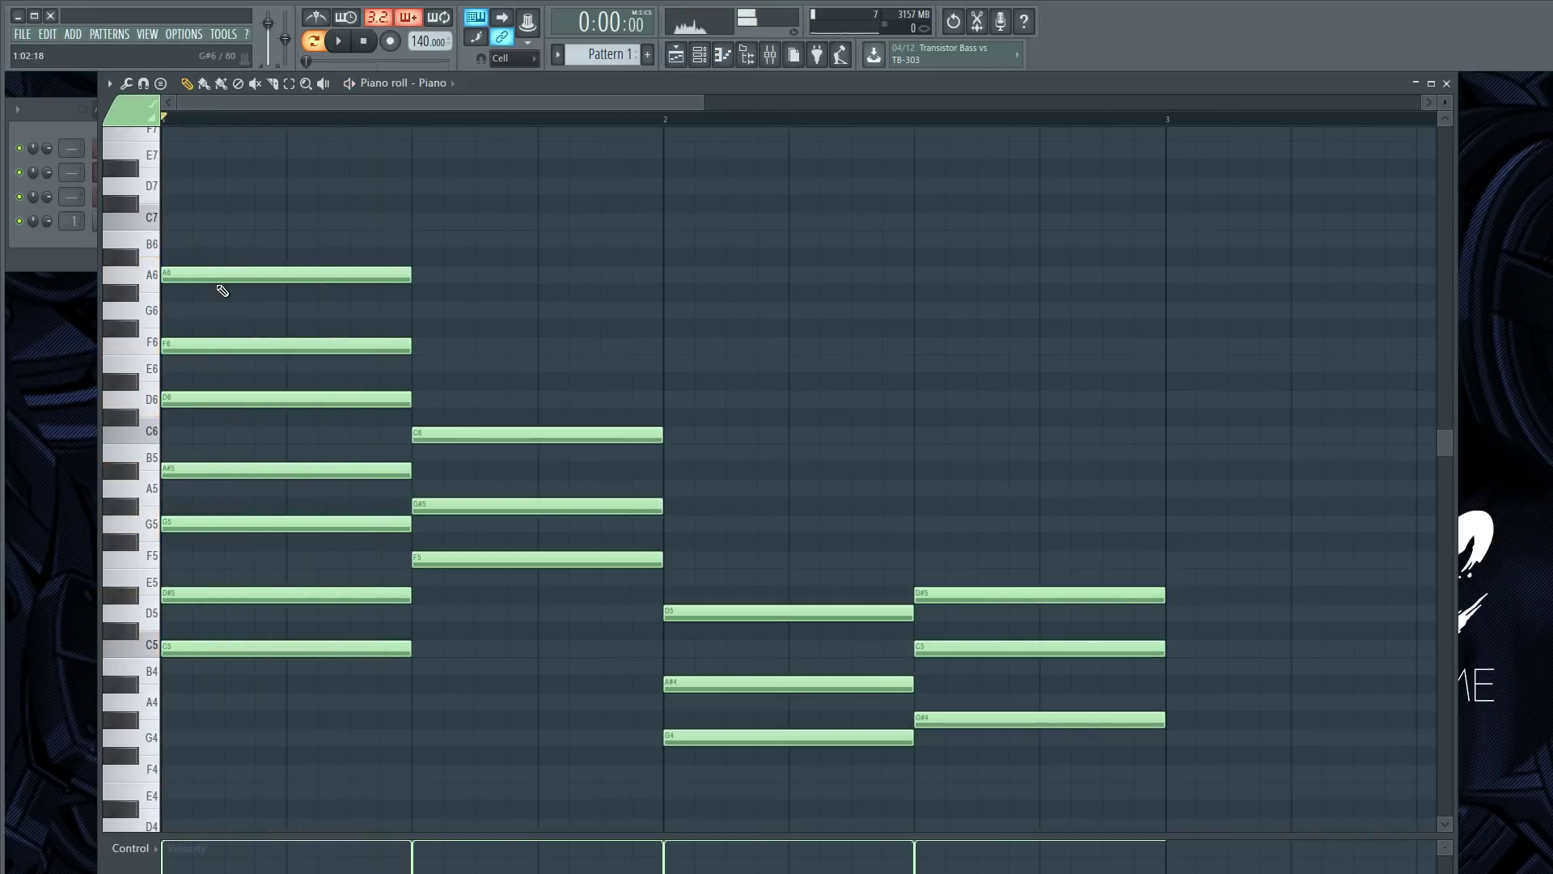
Delete the A6 and F6 notes from the first chord and play it back.
right_click(215, 276)
right_click(244, 346)
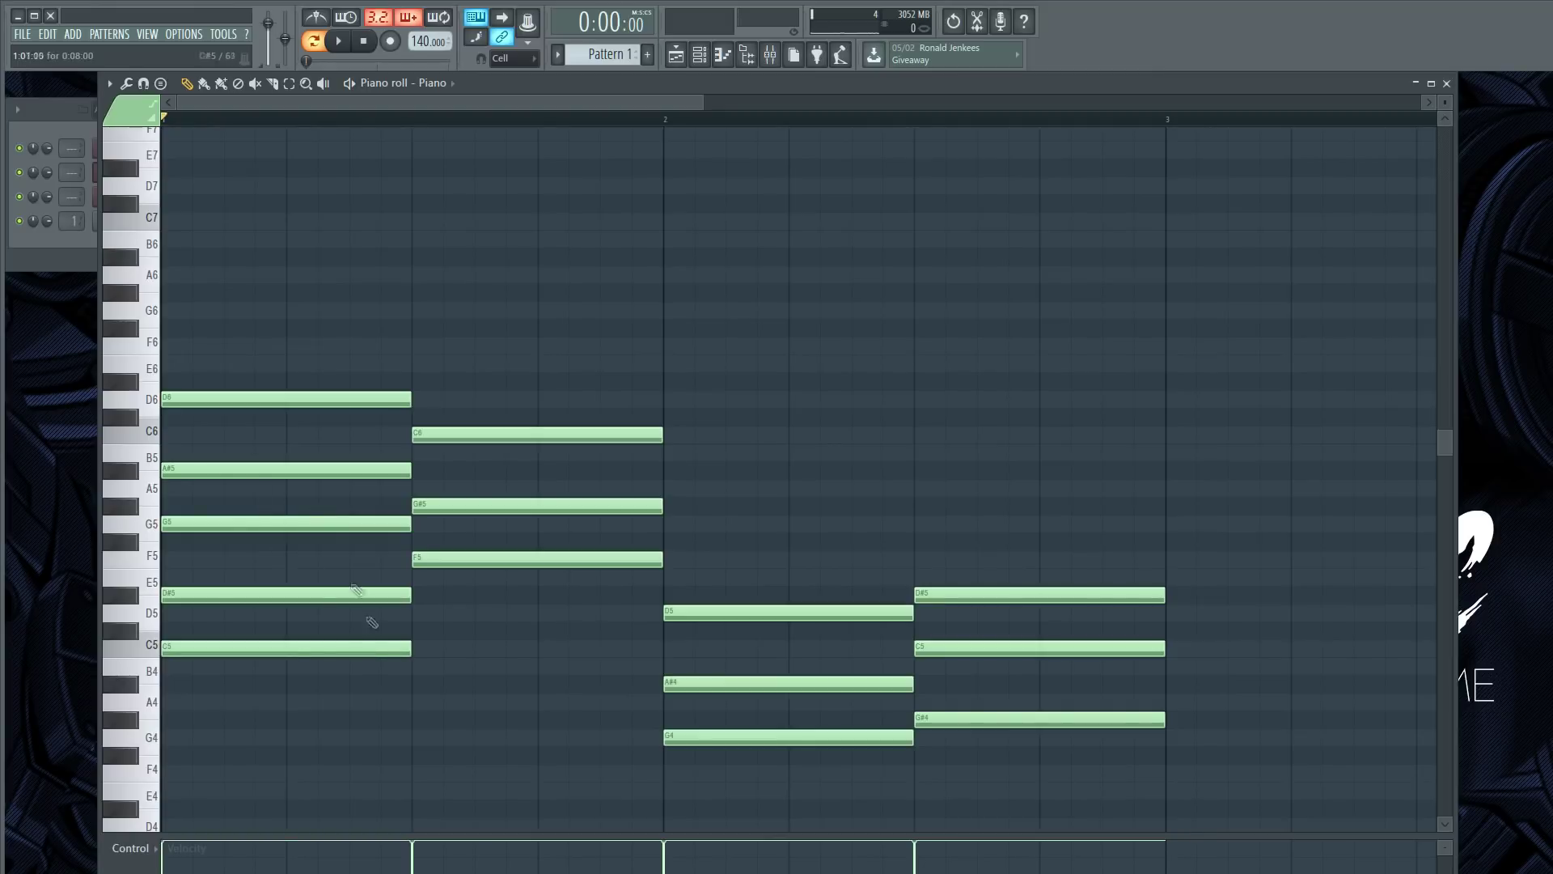
key(space)
key(space)
Extend the second chord with half-bar D#6 and G6 notes above C6 and play back the progression.
click(441, 381)
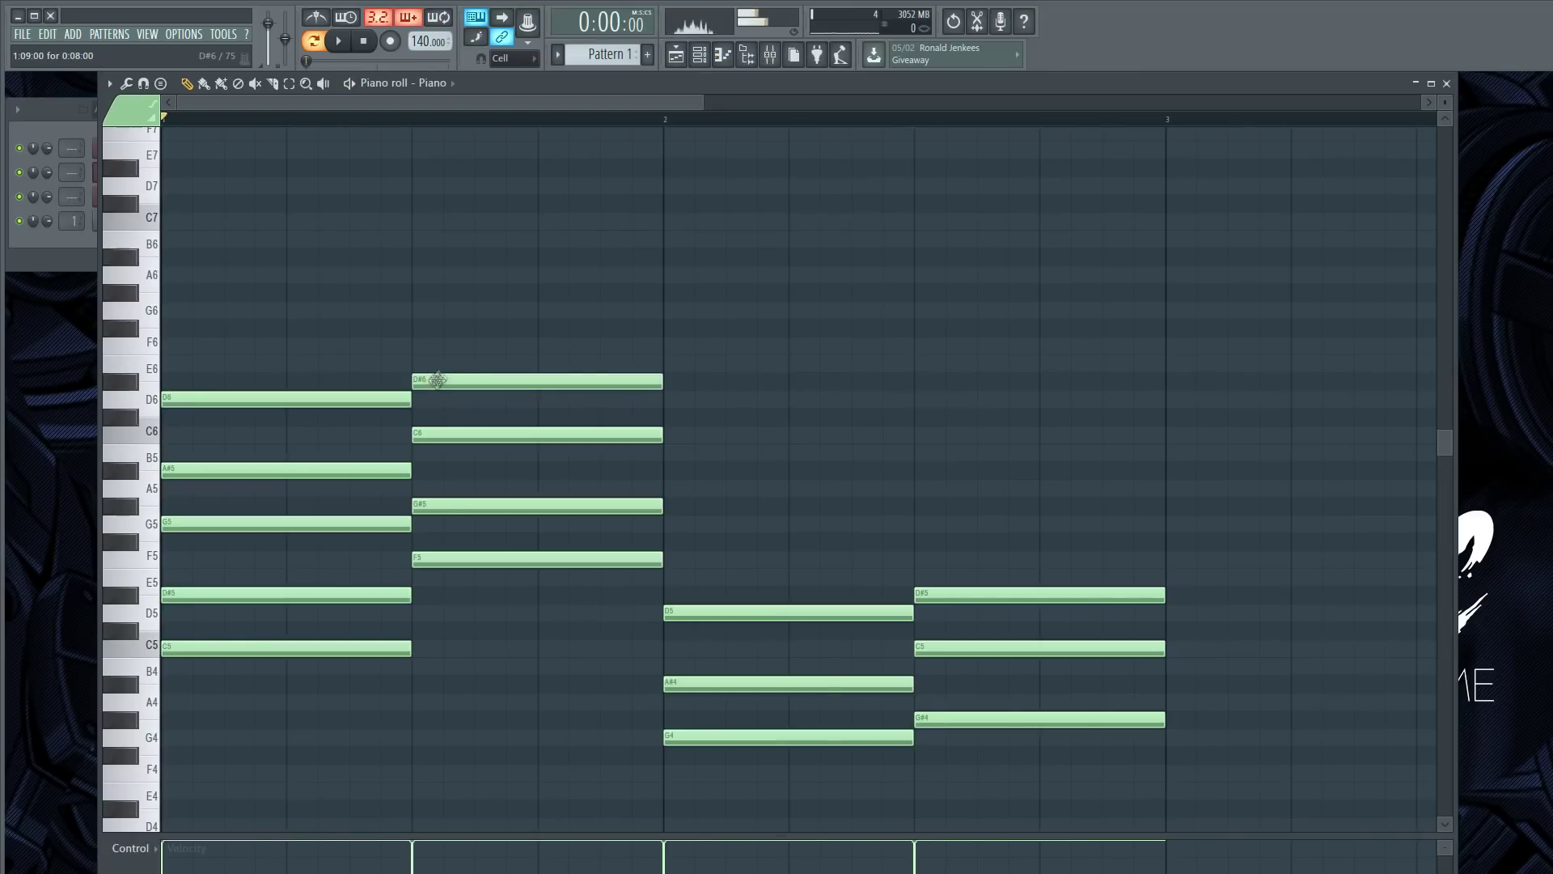
click(431, 314)
key(space)
key(space)
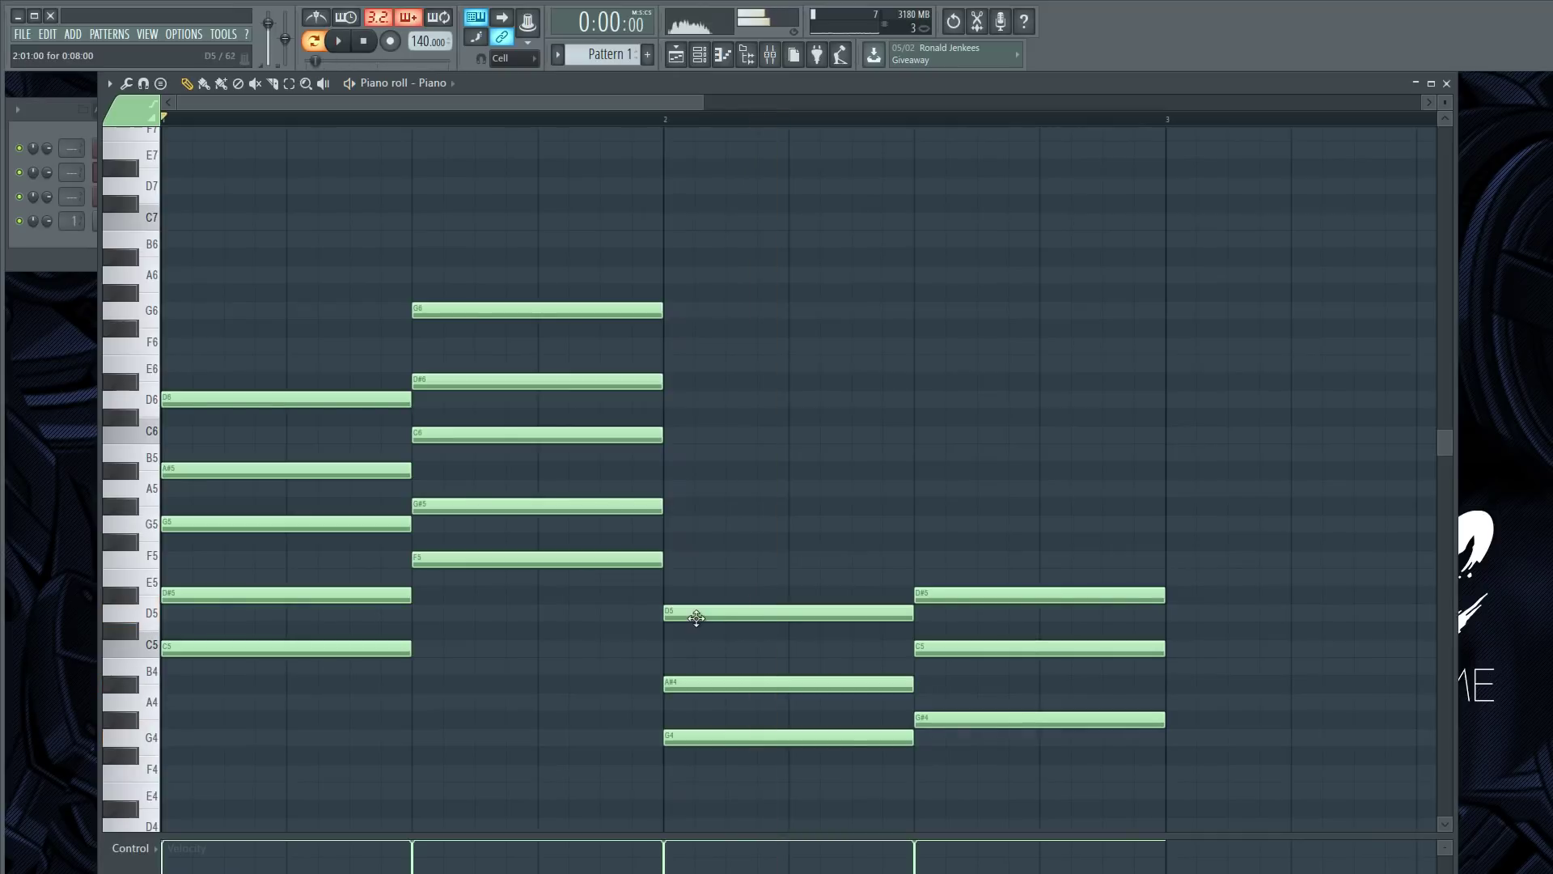
Extend the third chord with half-bar F5 and A5 notes above D5 and play back the progression.
click(679, 562)
click(670, 489)
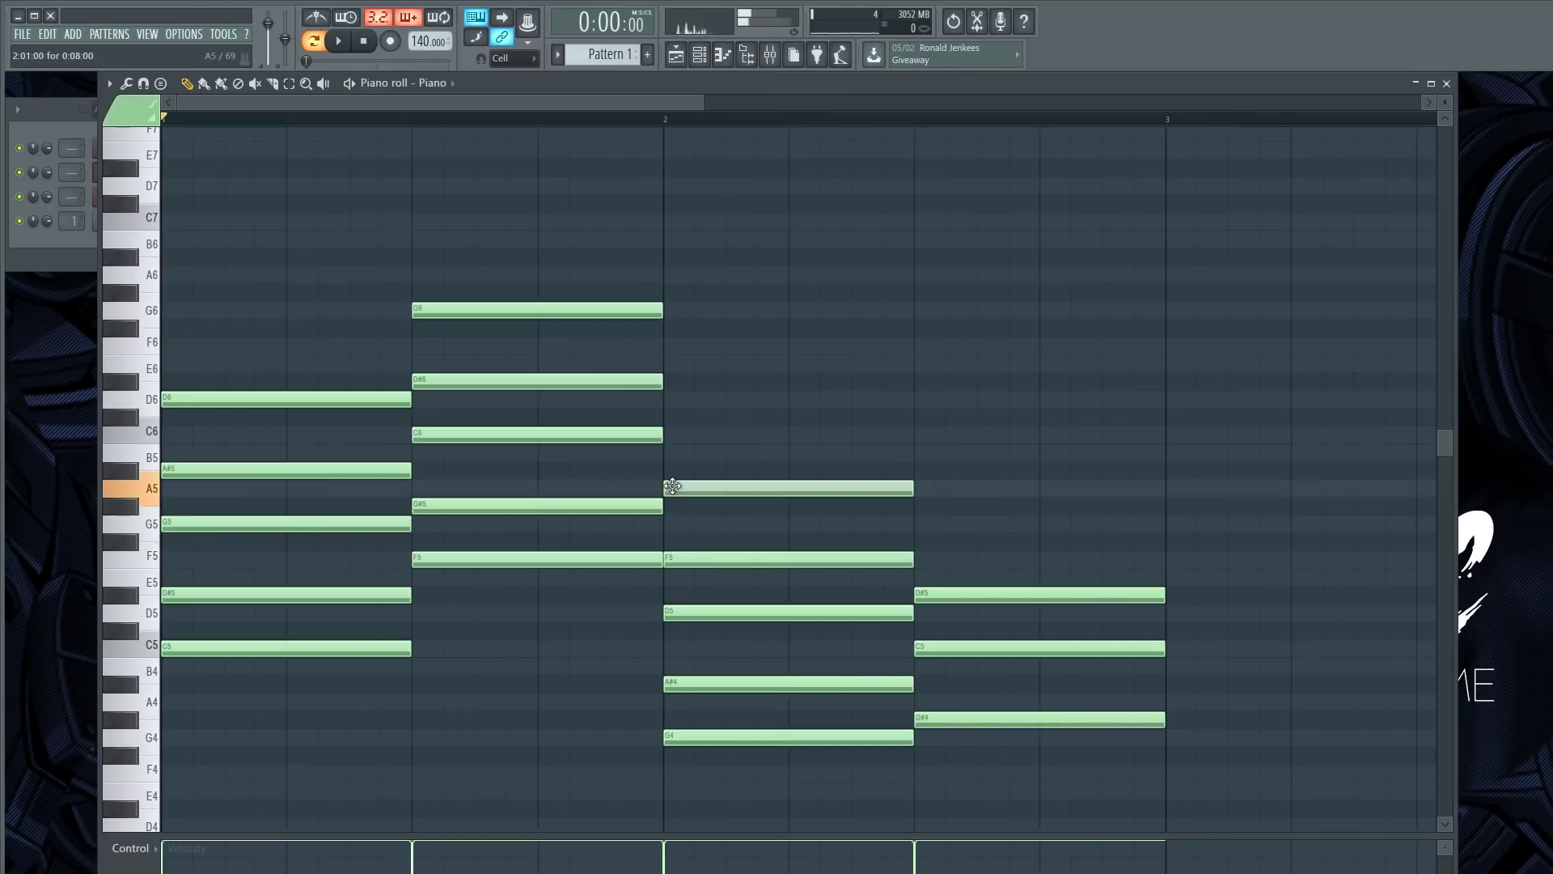
key(space)
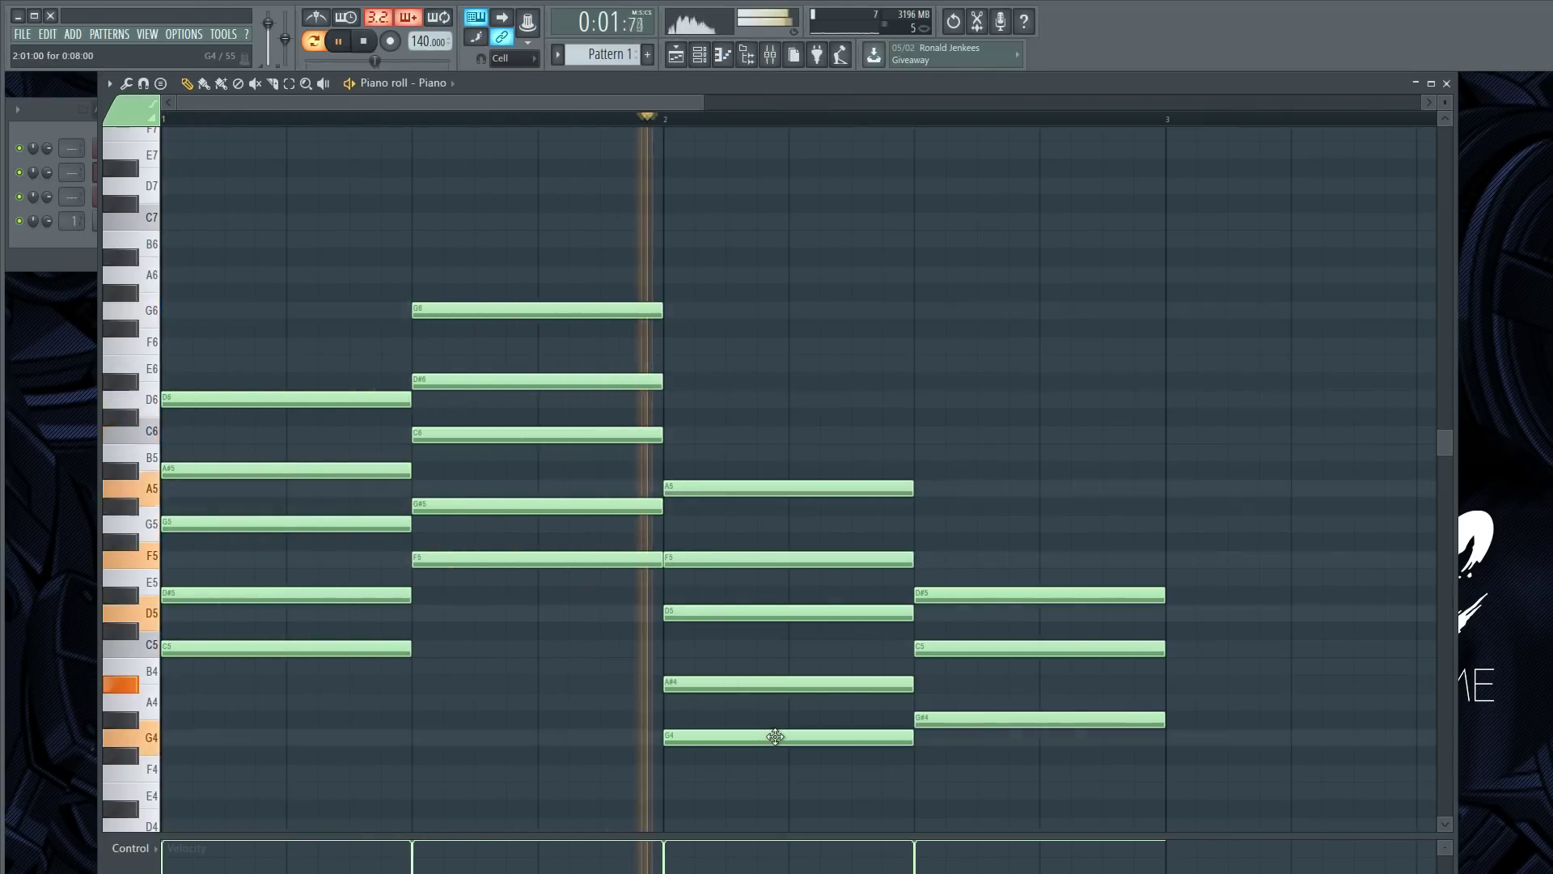
key(space)
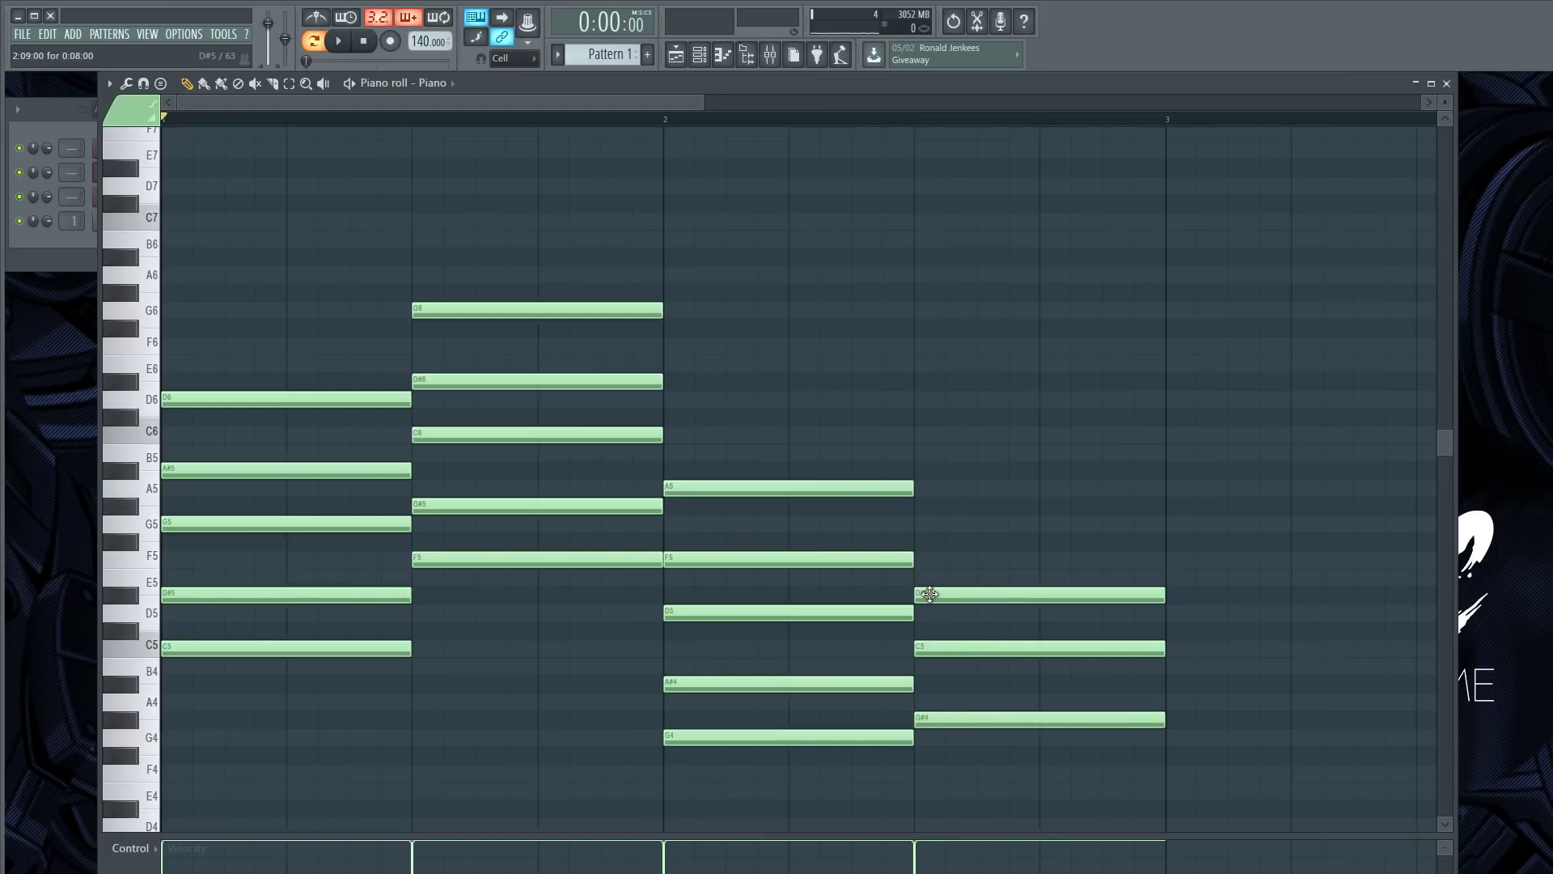
Extend the fourth chord with half-bar G5 and A#5 notes above D#5 and play back the progression.
click(932, 527)
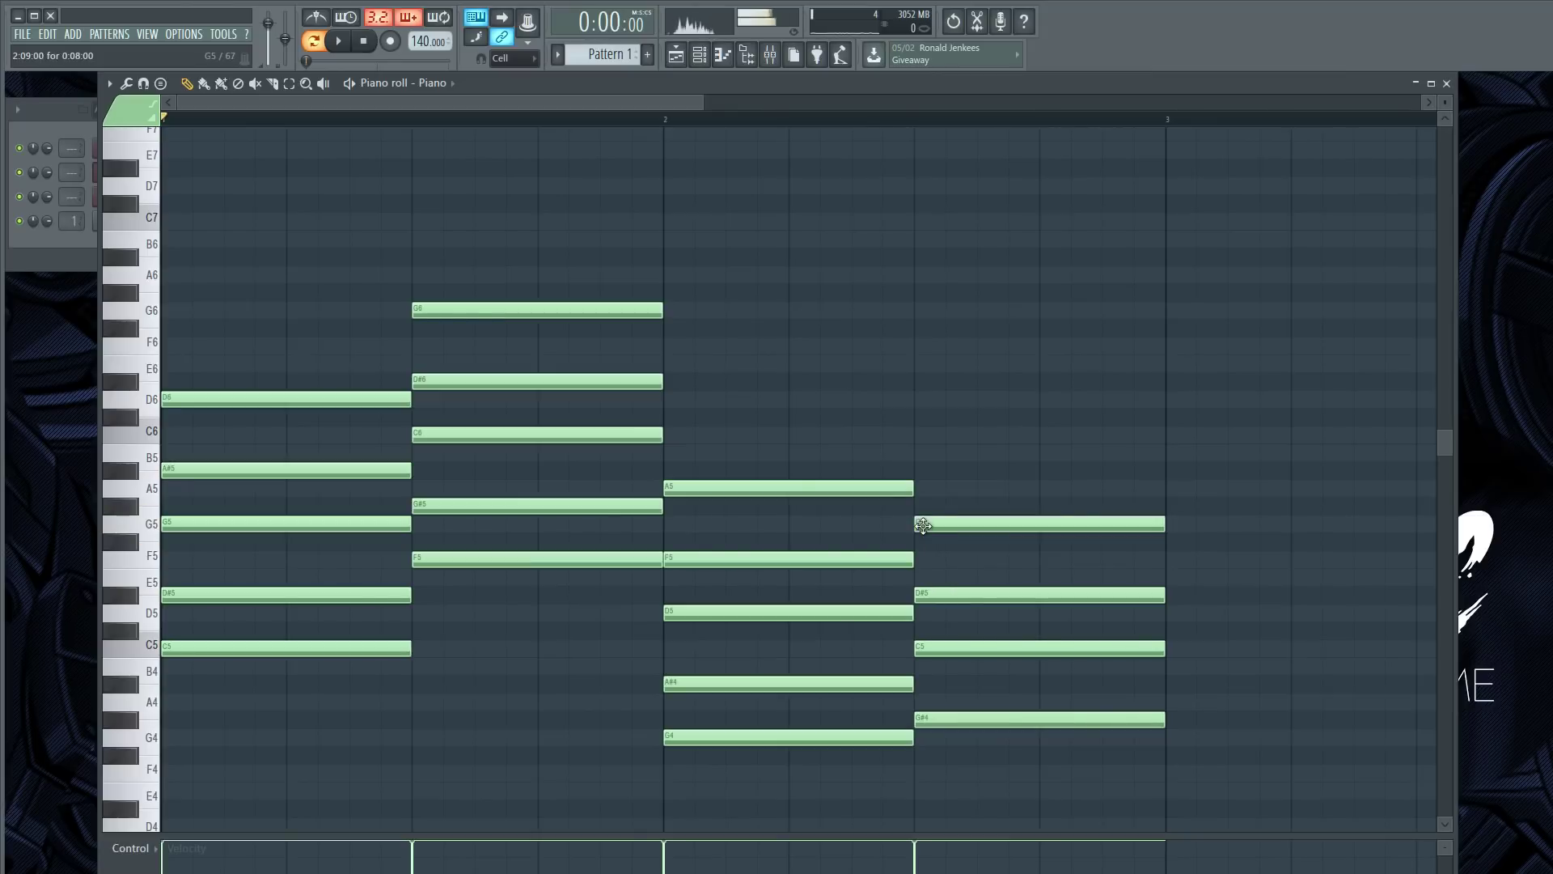
click(932, 476)
key(space)
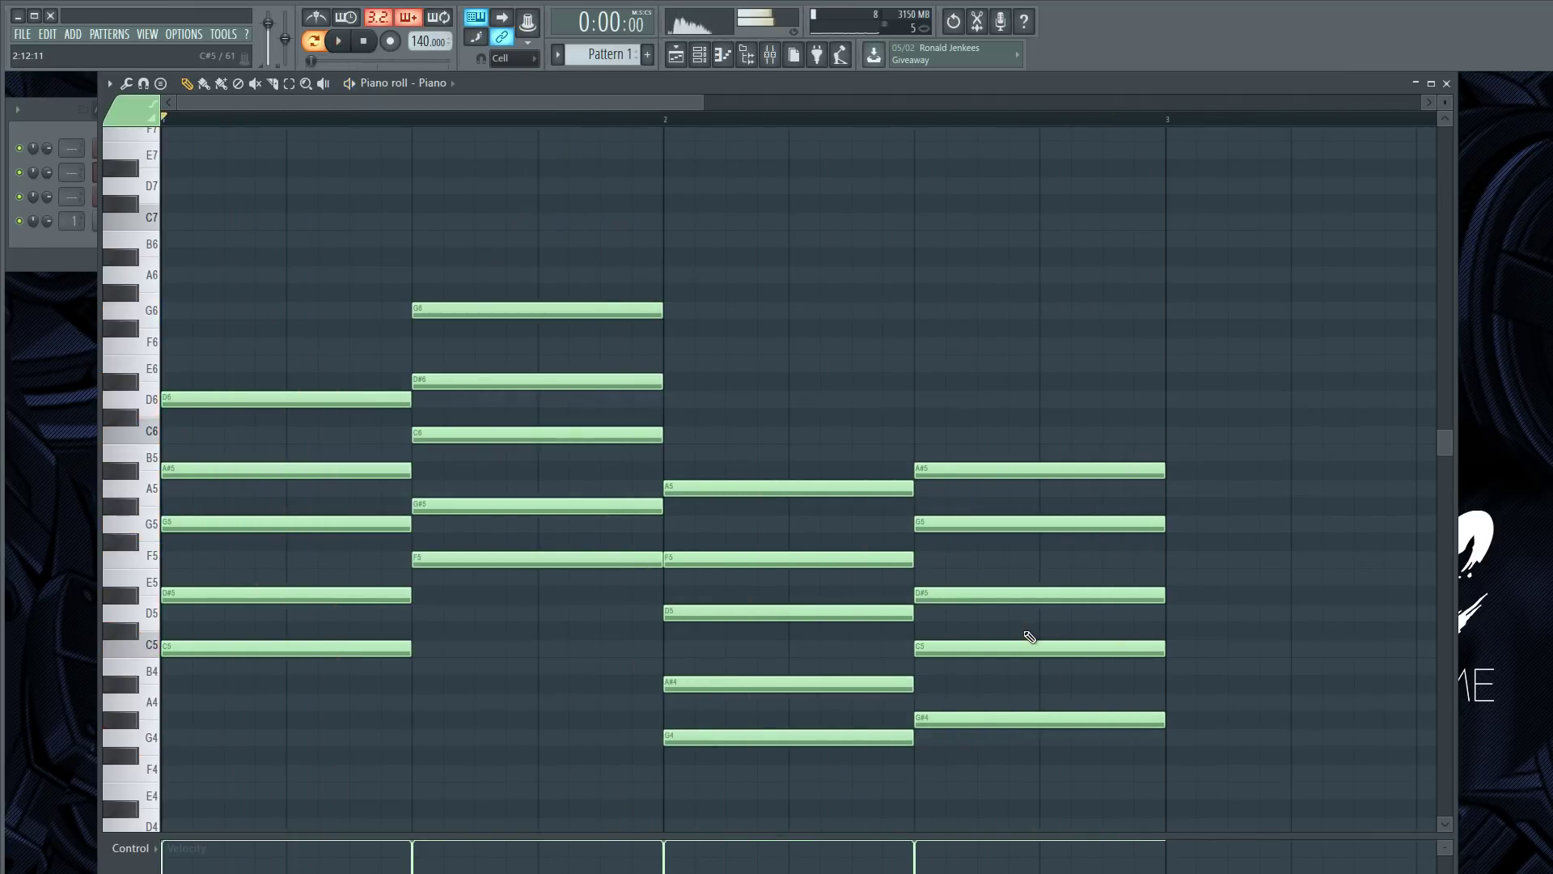
Try the whole progression an octave higher during playback and move it back down an octave.
key(ctrl+Up)
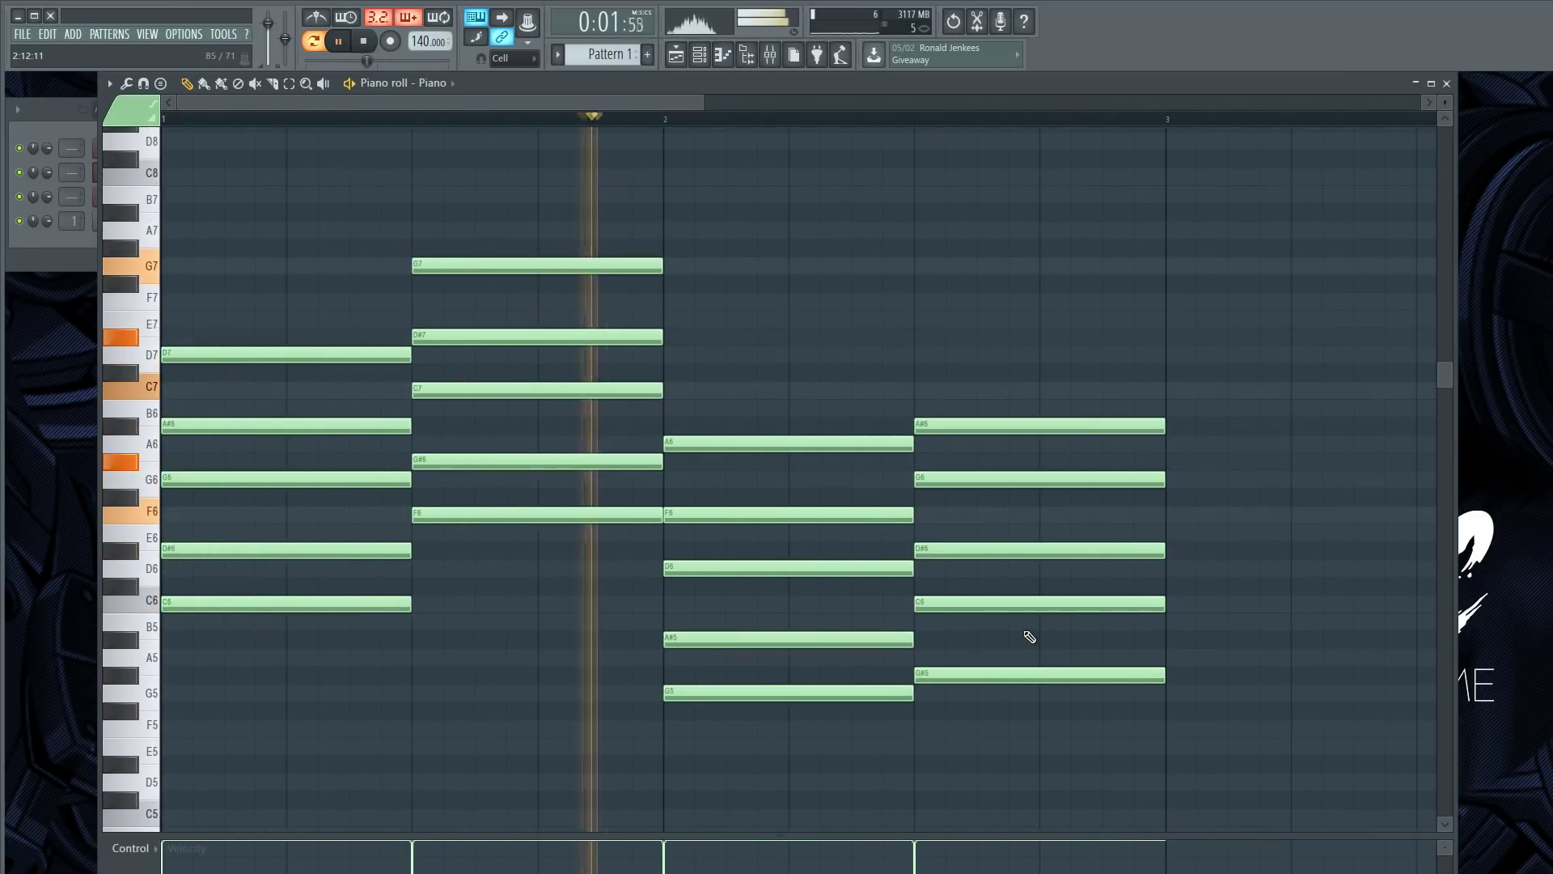
key(ctrl+Down)
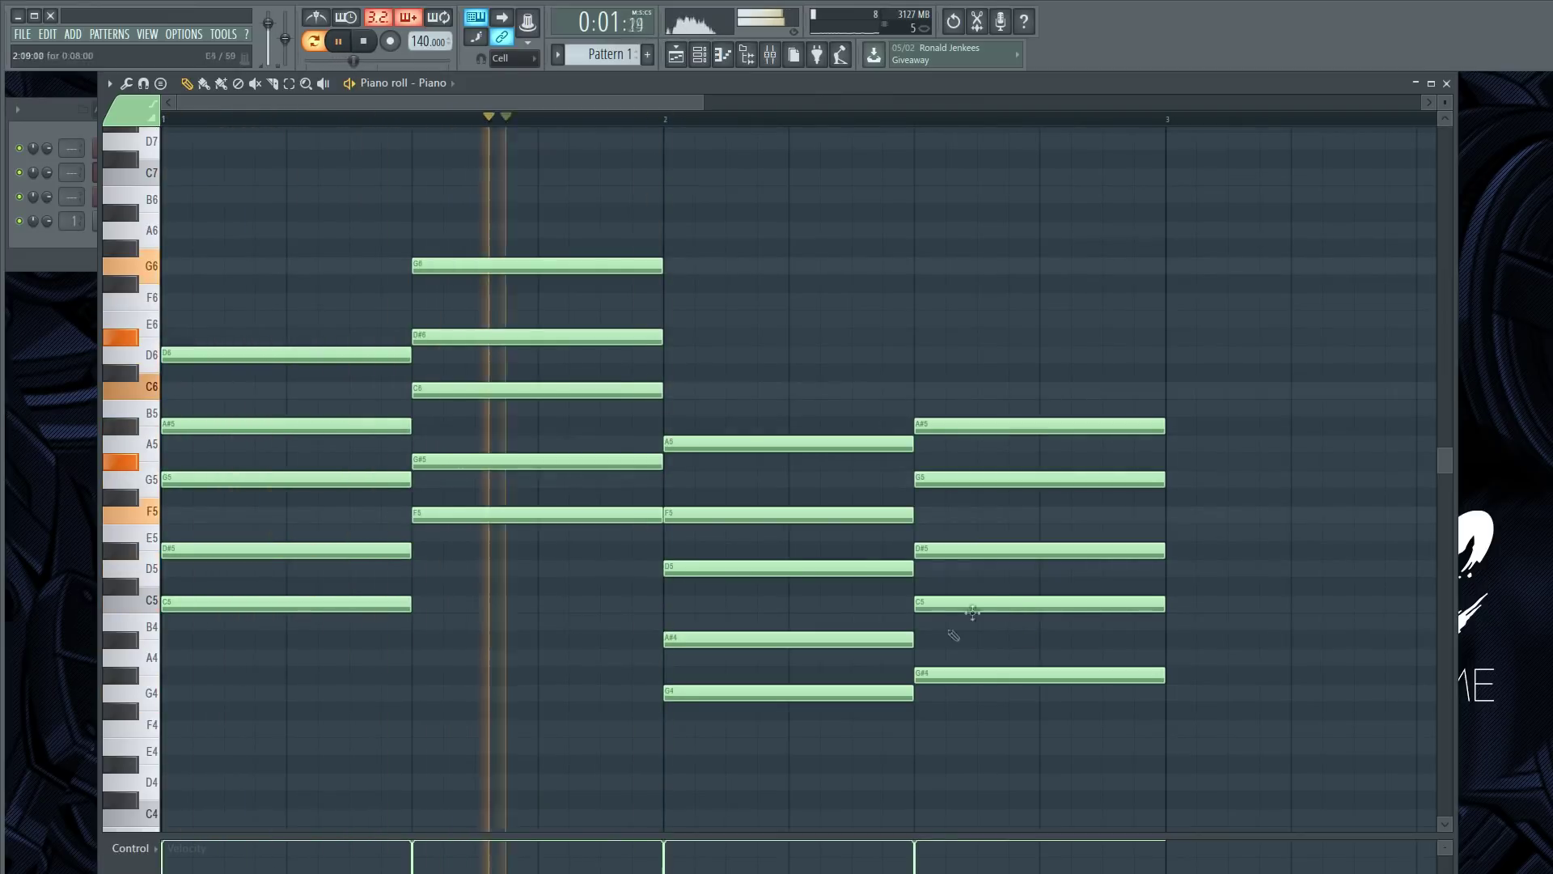
key(space)
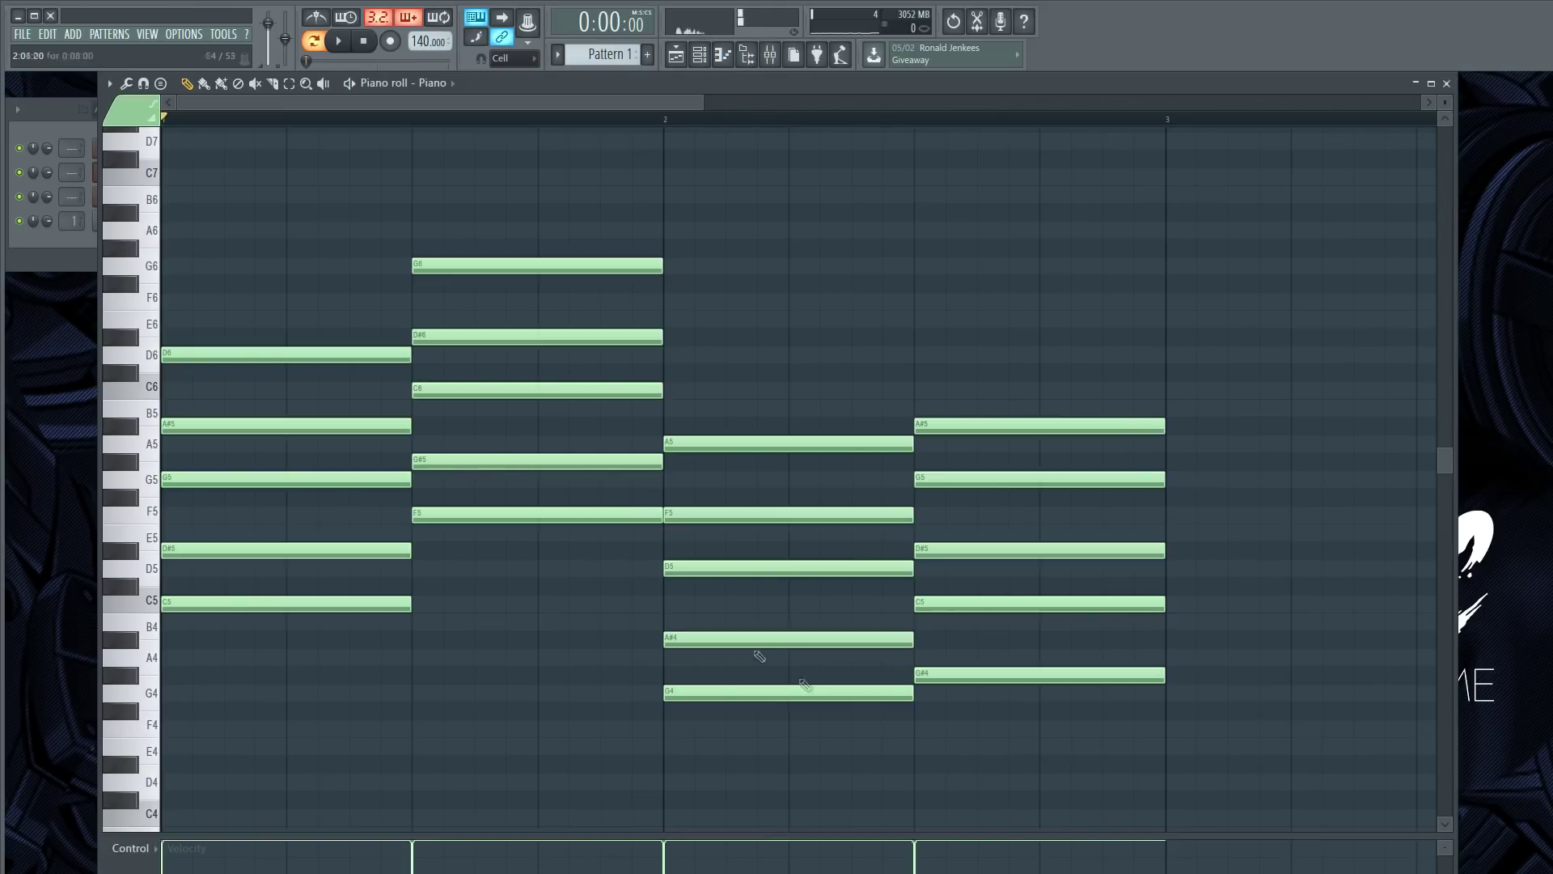
Delete every note above the lowest one in all four chords, keeping only C5, F5, G4 and G#4.
right_click(325, 555)
right_click(504, 265)
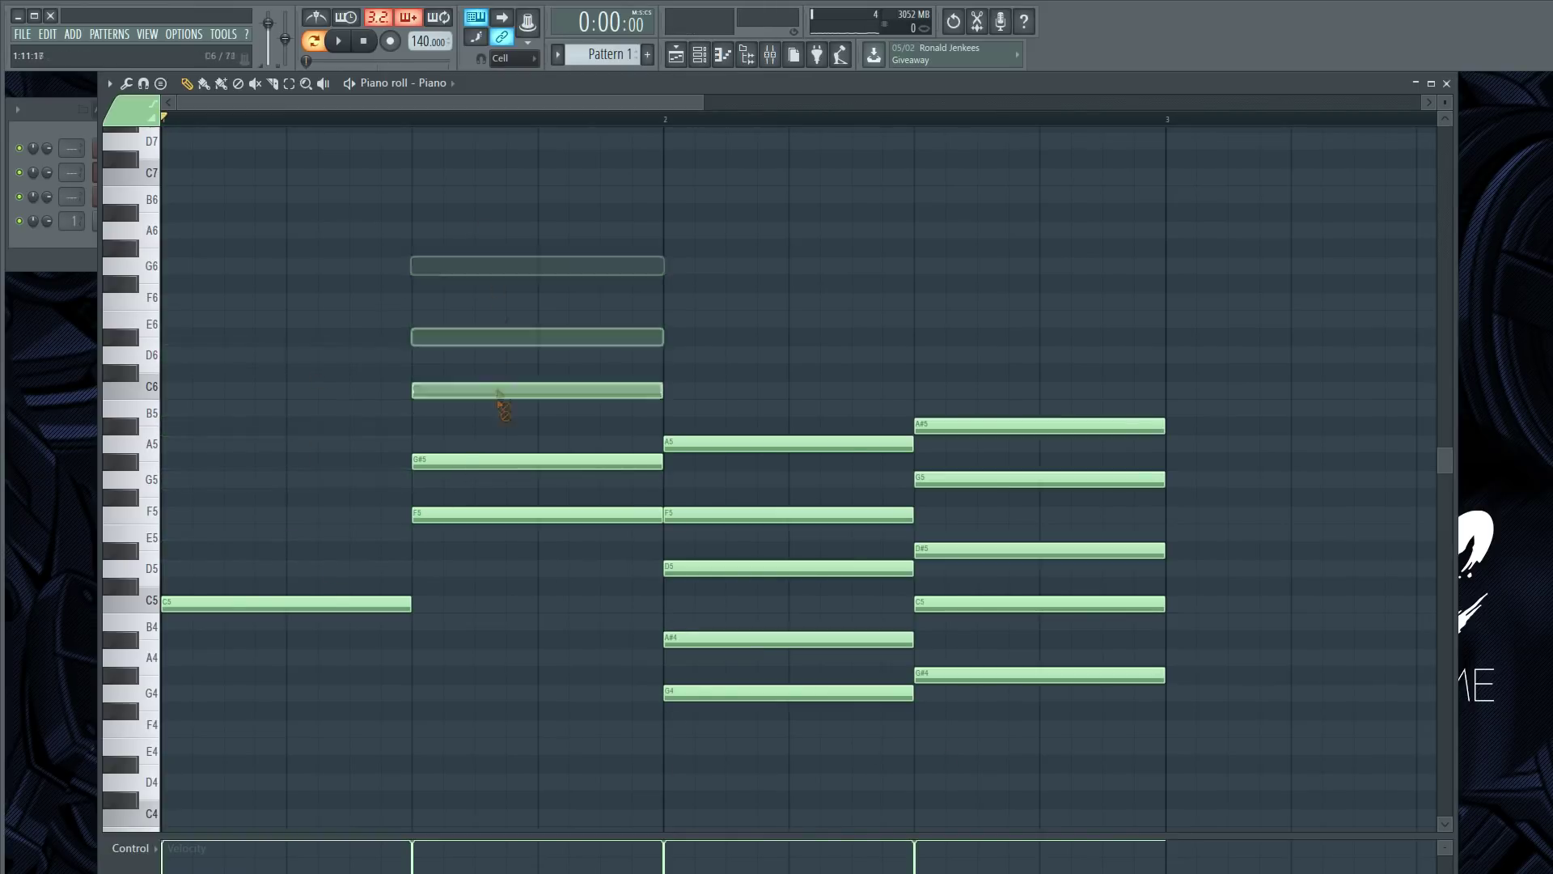
right_click(745, 442)
right_click(791, 644)
right_click(1027, 427)
right_click(1033, 603)
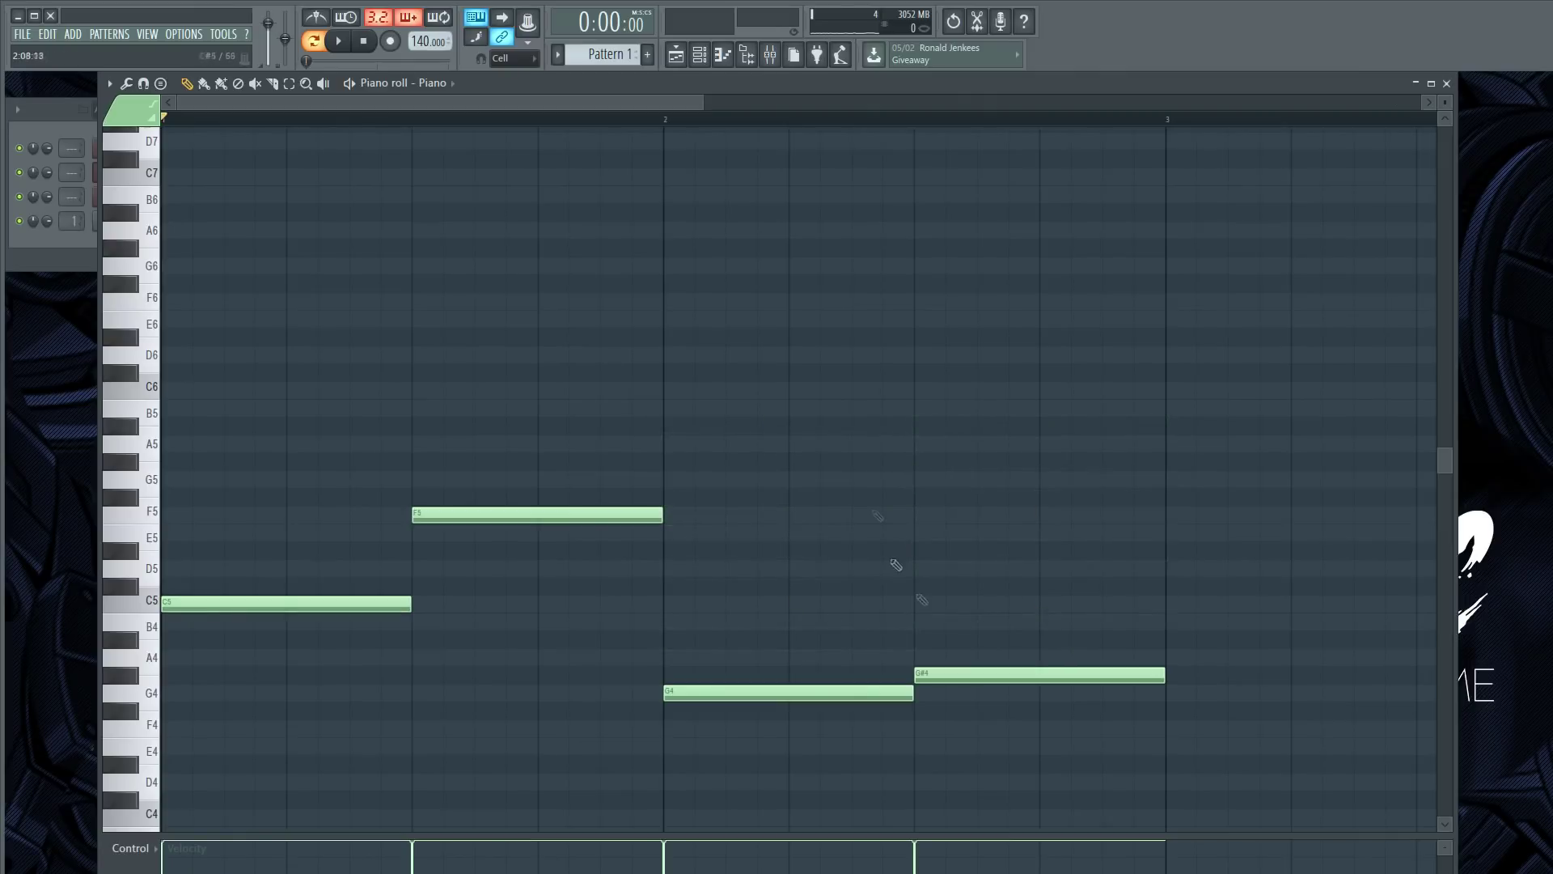
Move the four root notes from the Piano channel into the Bass channel's piano roll and play them back.
click(289, 83)
drag(226, 312, 1221, 809)
key(ctrl+x)
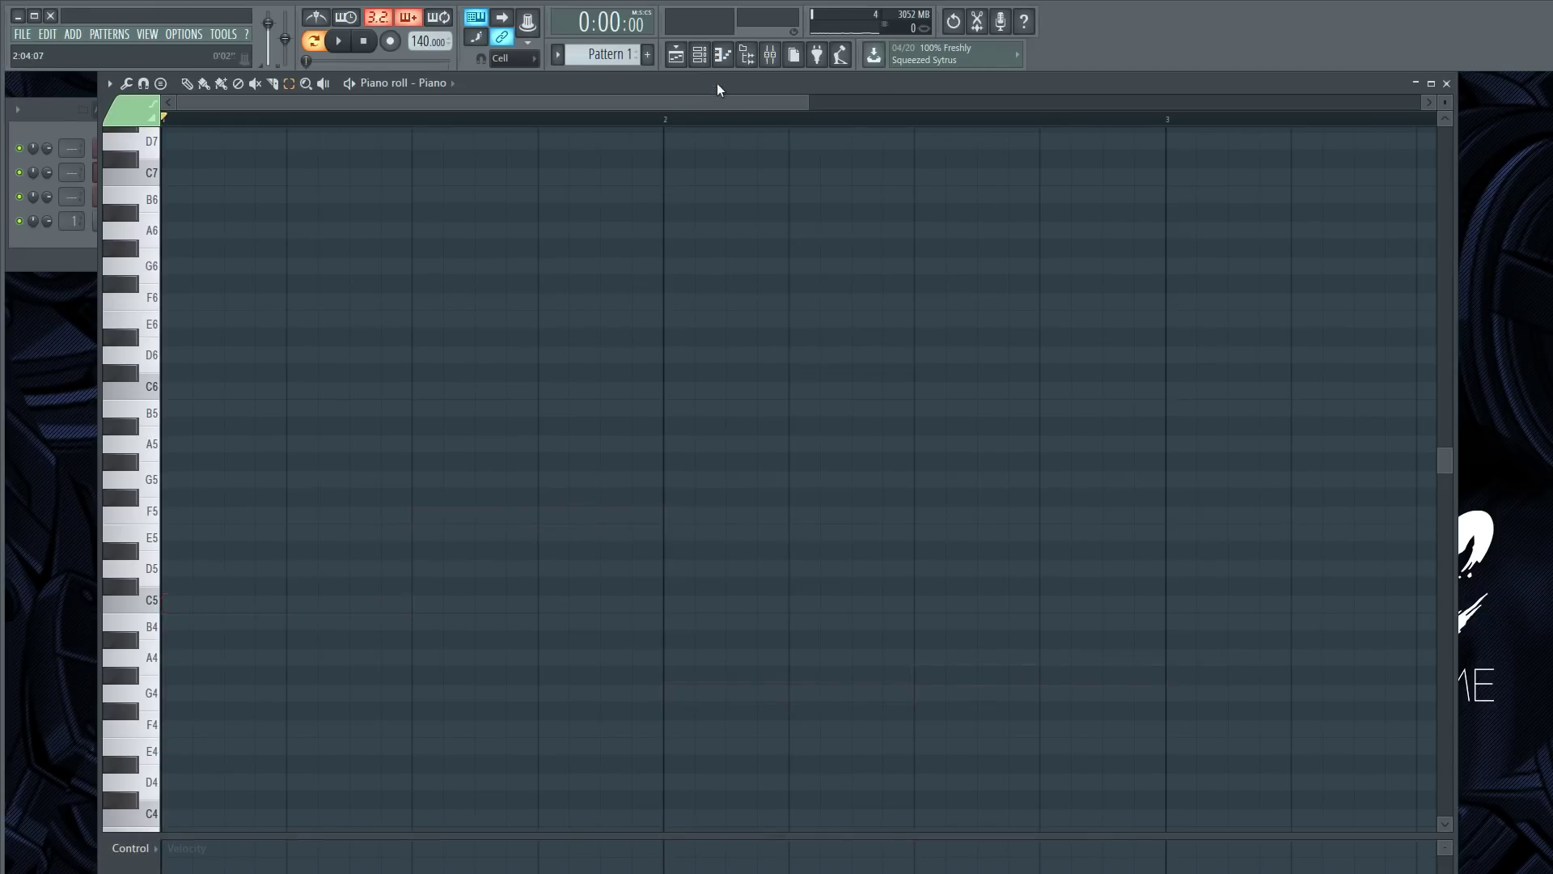
click(700, 55)
right_click(147, 150)
click(194, 149)
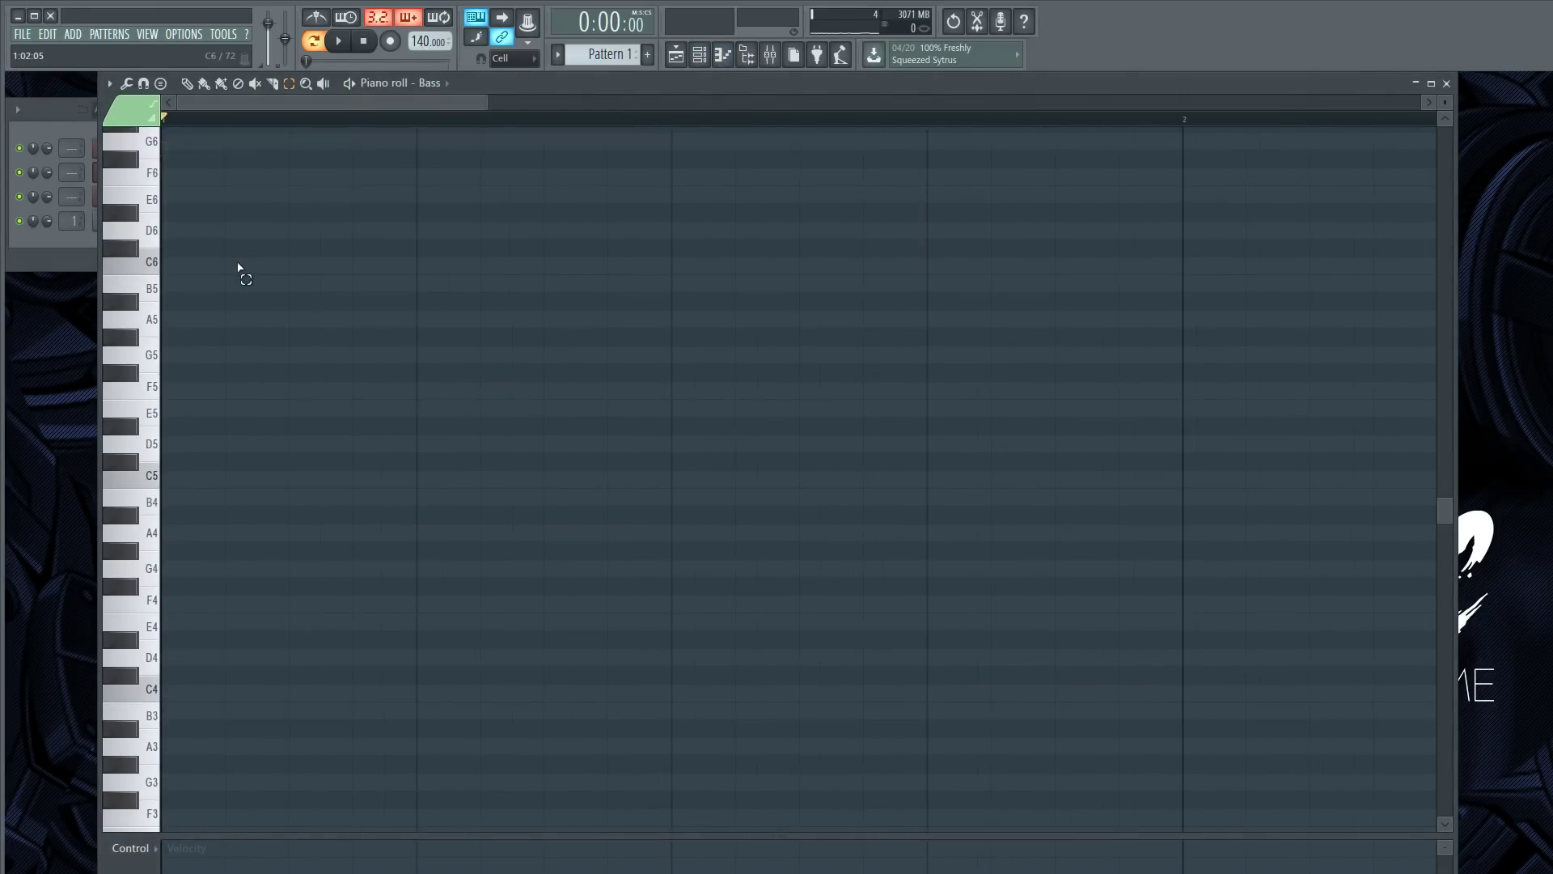
key(ctrl+v)
key(space)
ctrl+scroll(459, 495, down, 5)
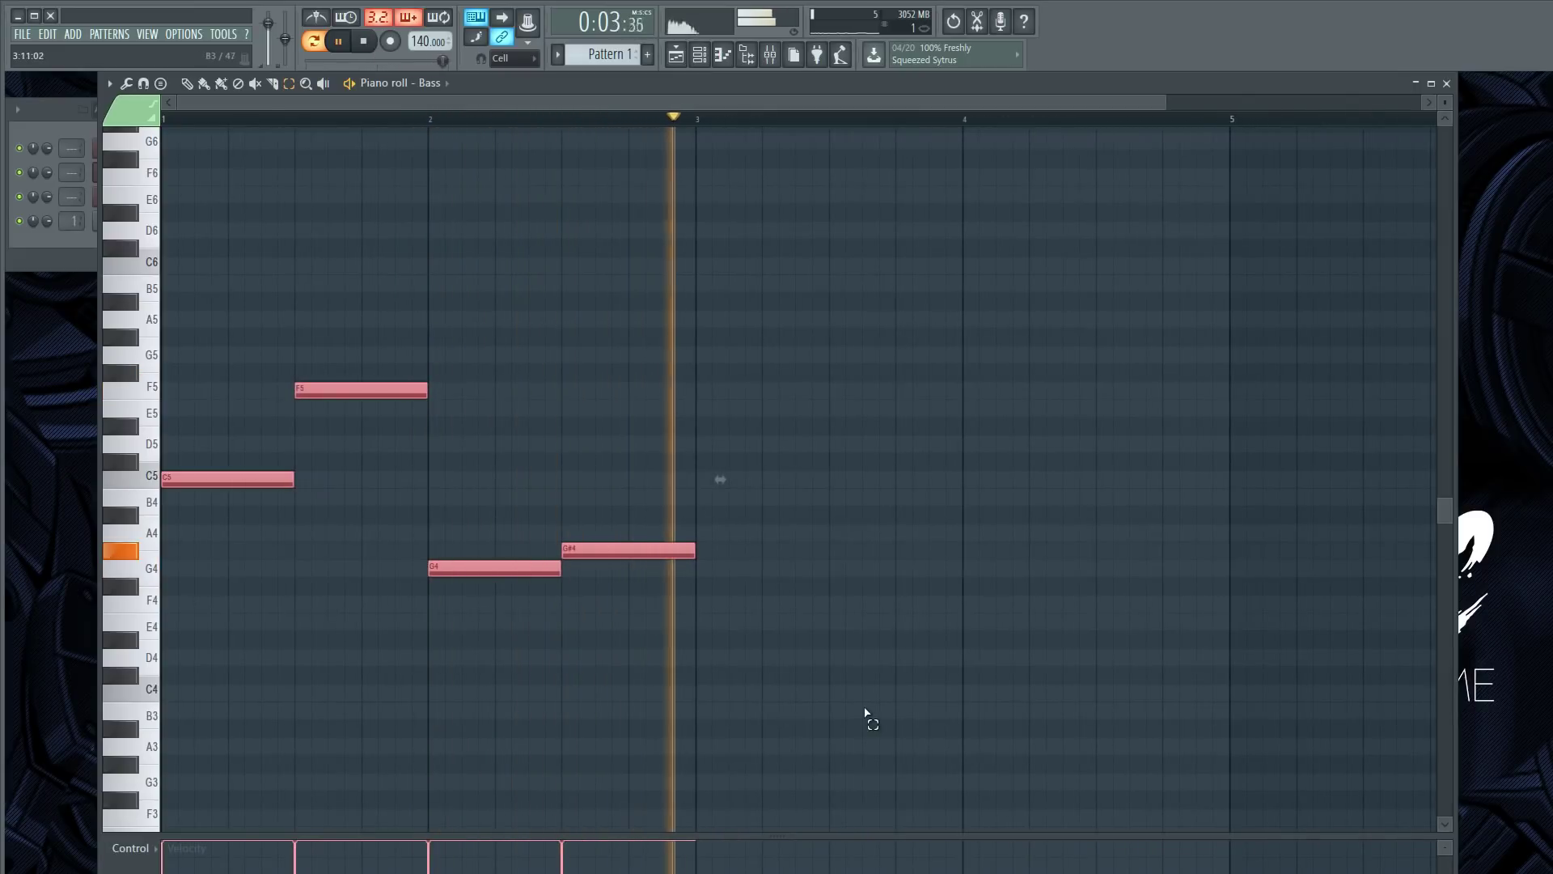
key(space)
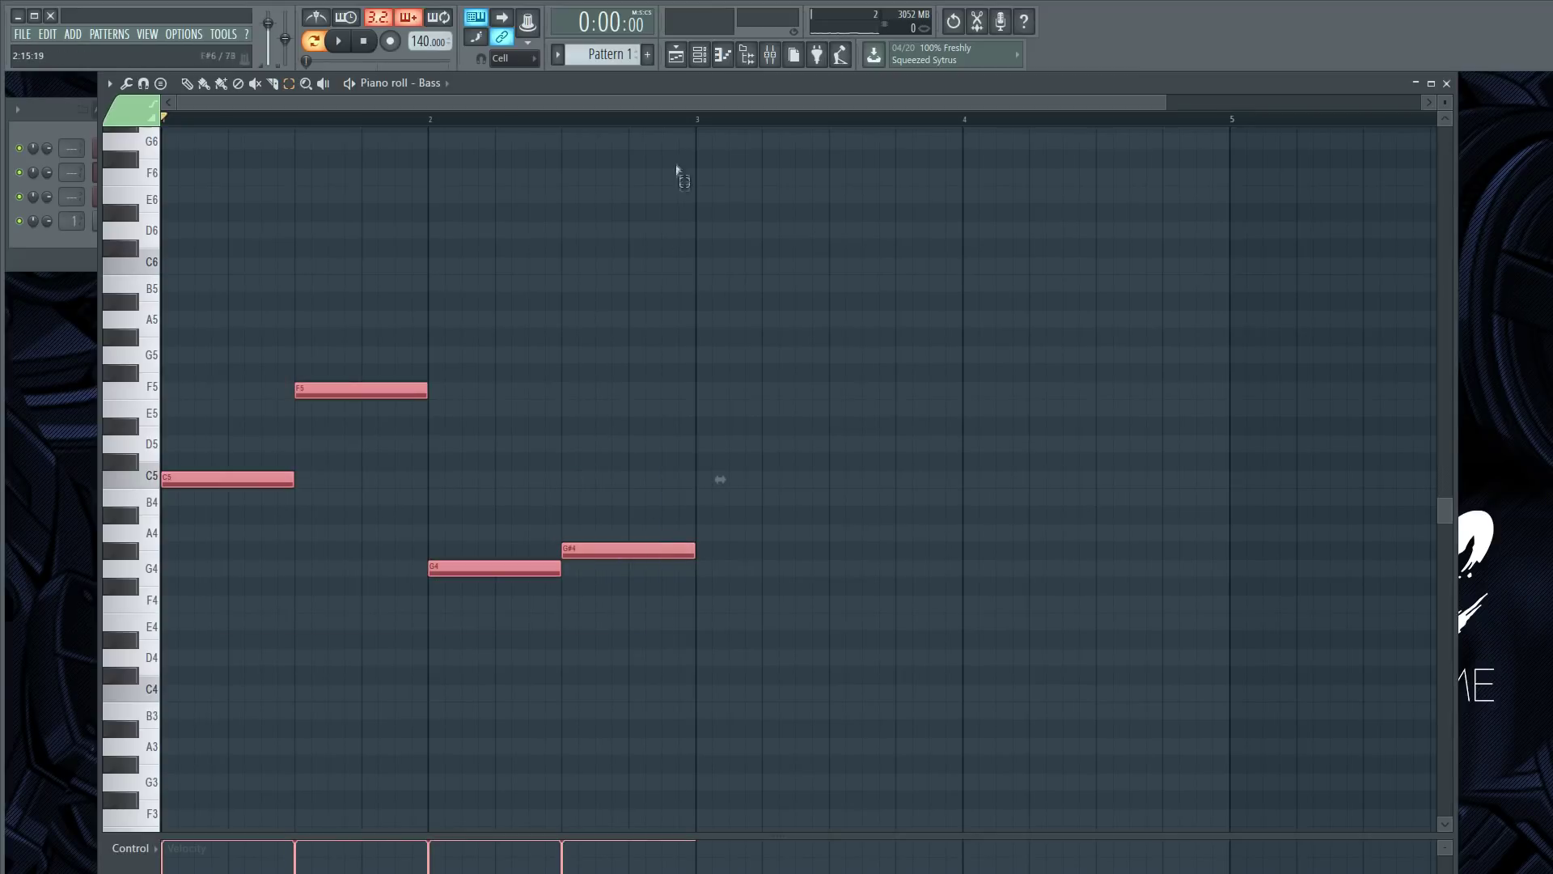
Duplicate the bass notes of bars 1 and 2 into bars 3 and 4.
drag(679, 119, 166, 71)
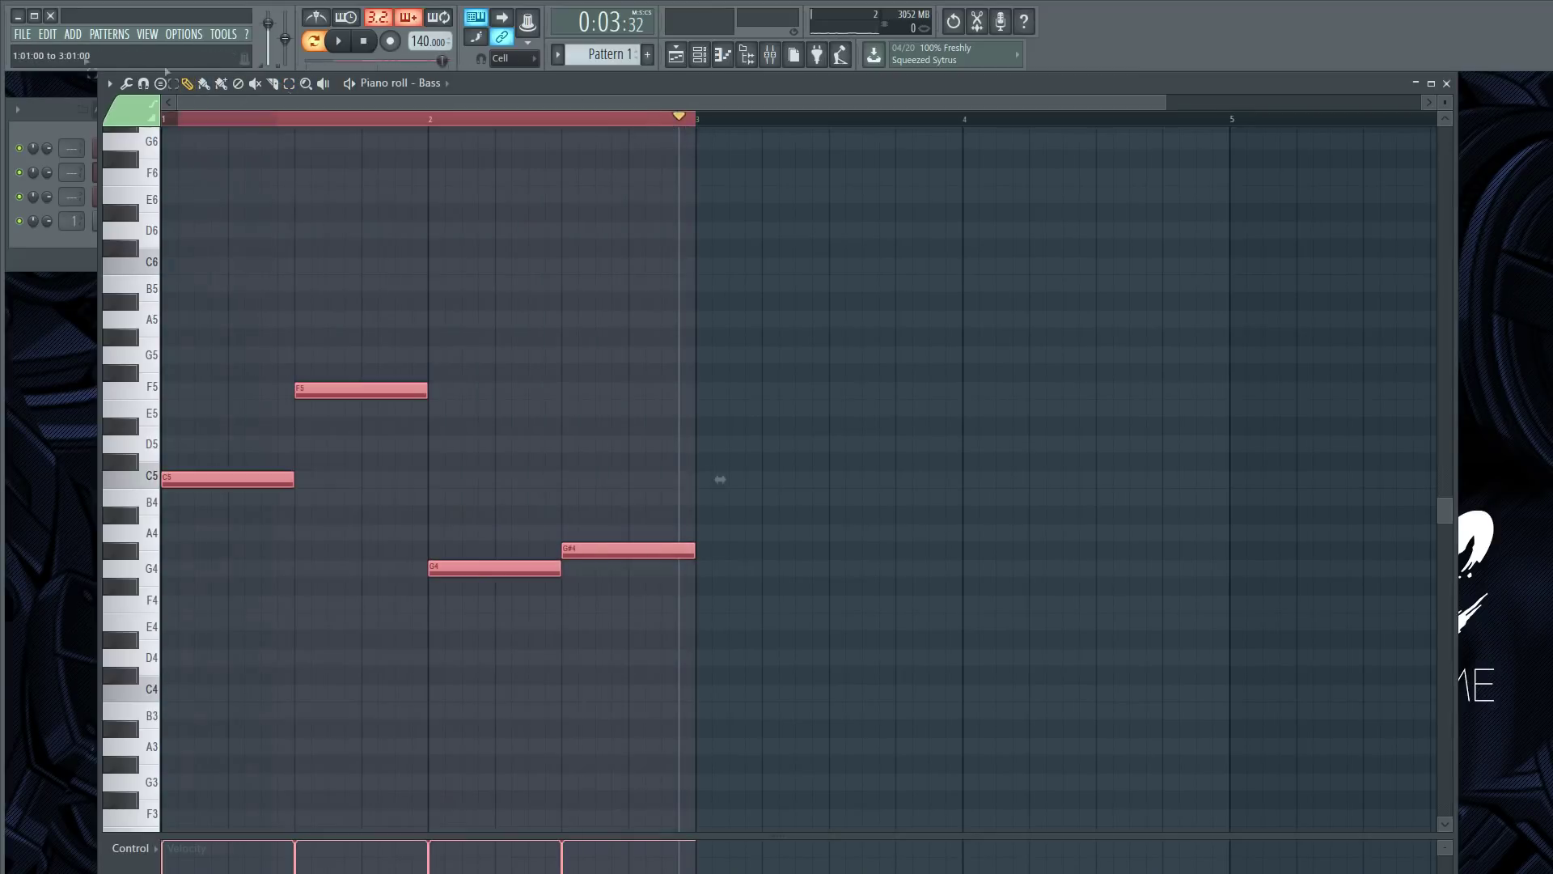
key(ctrl+b)
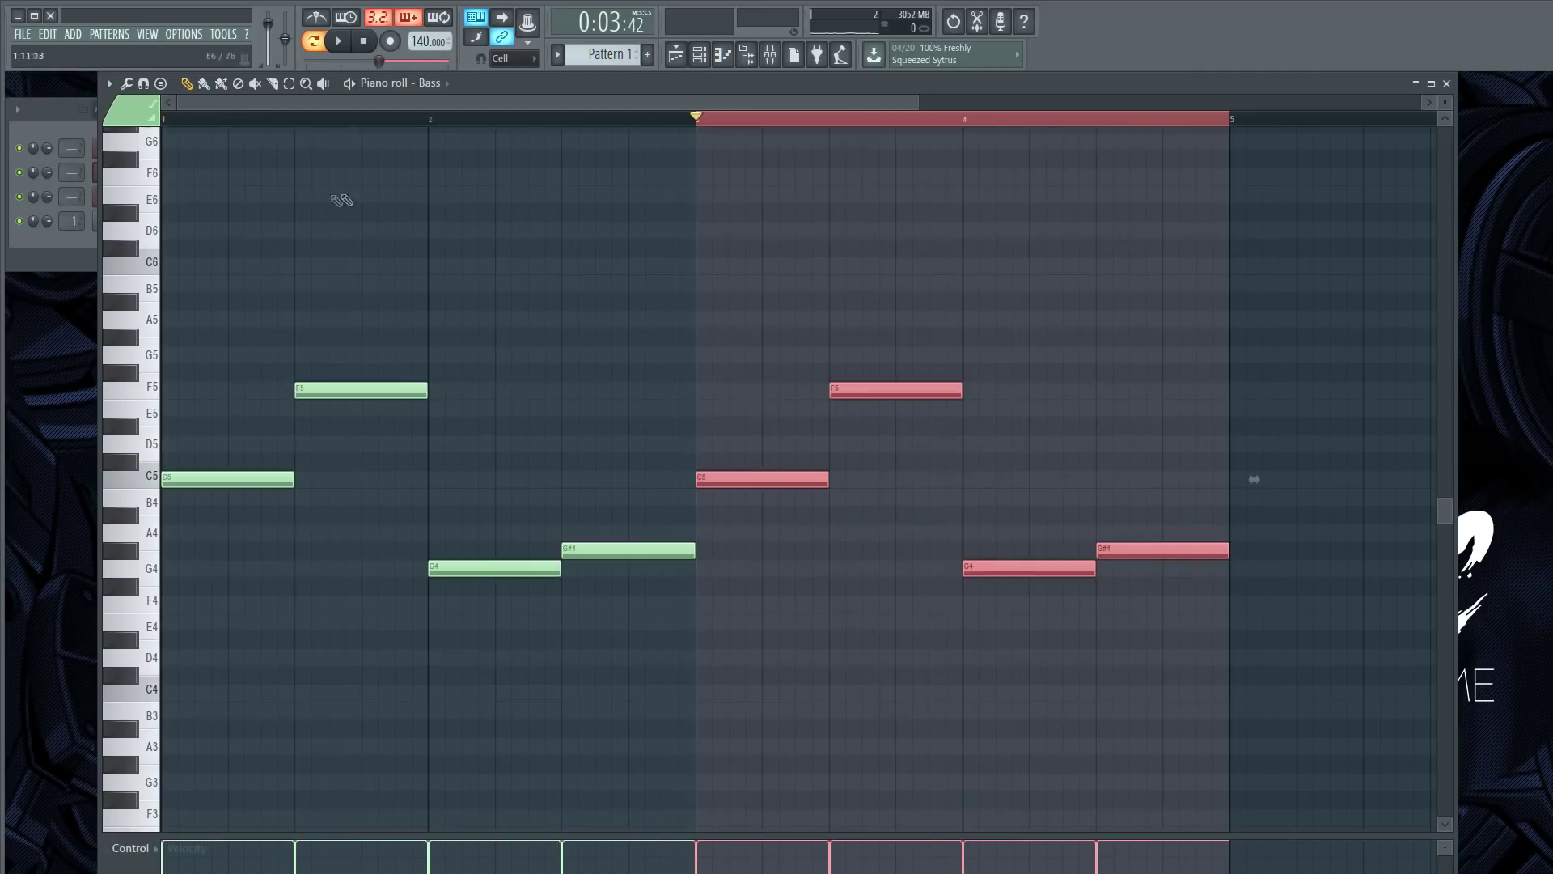
click(180, 125)
Copy the bass notes into the Piano channel and open that channel's piano roll.
click(699, 54)
right_click(152, 185)
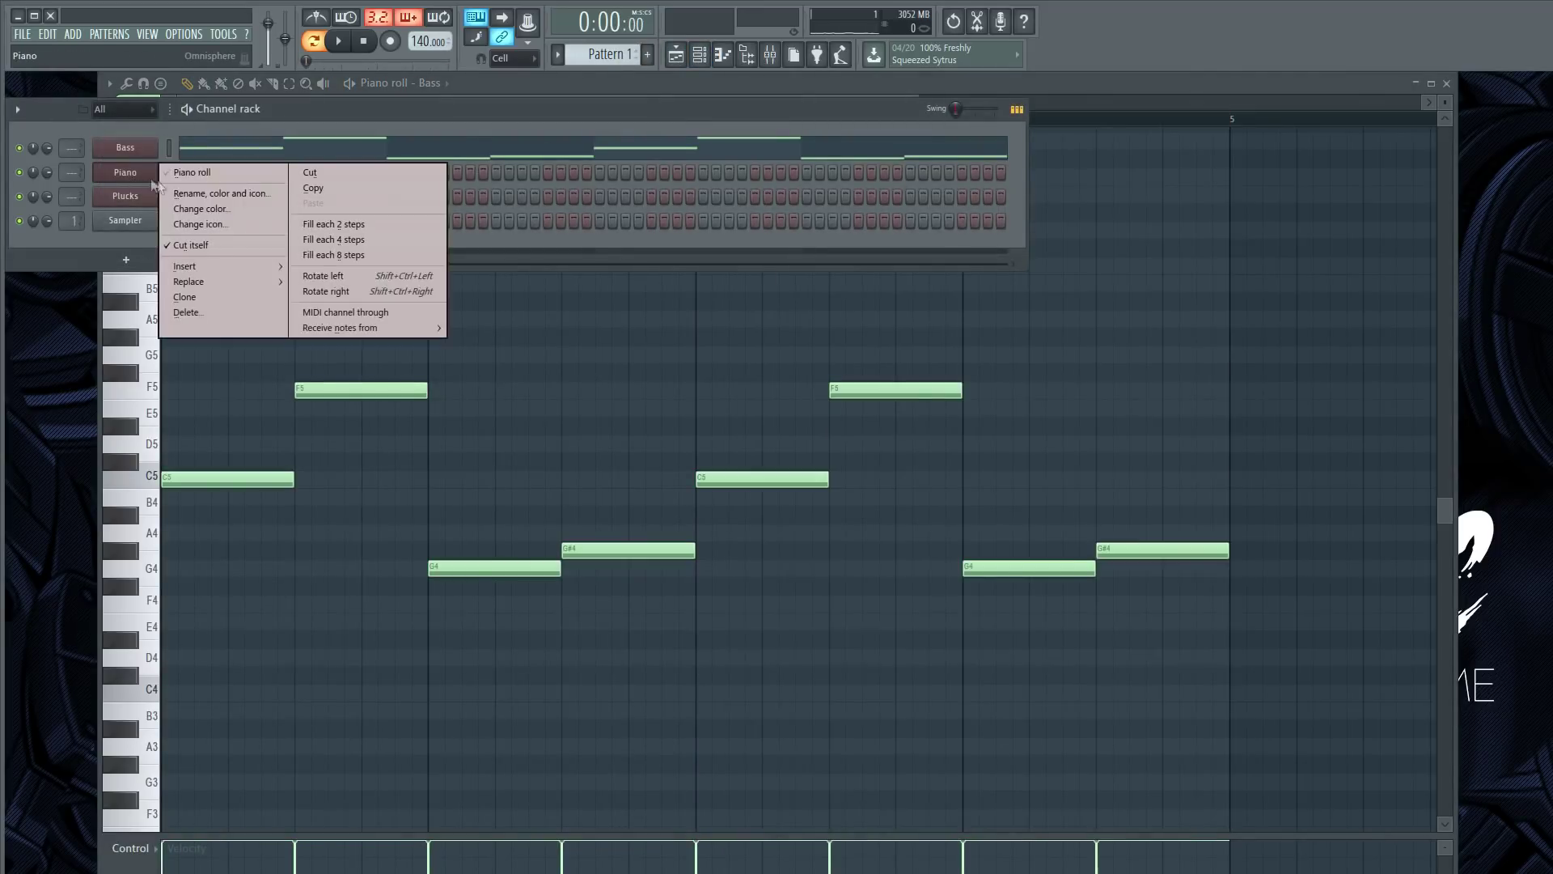
click(190, 172)
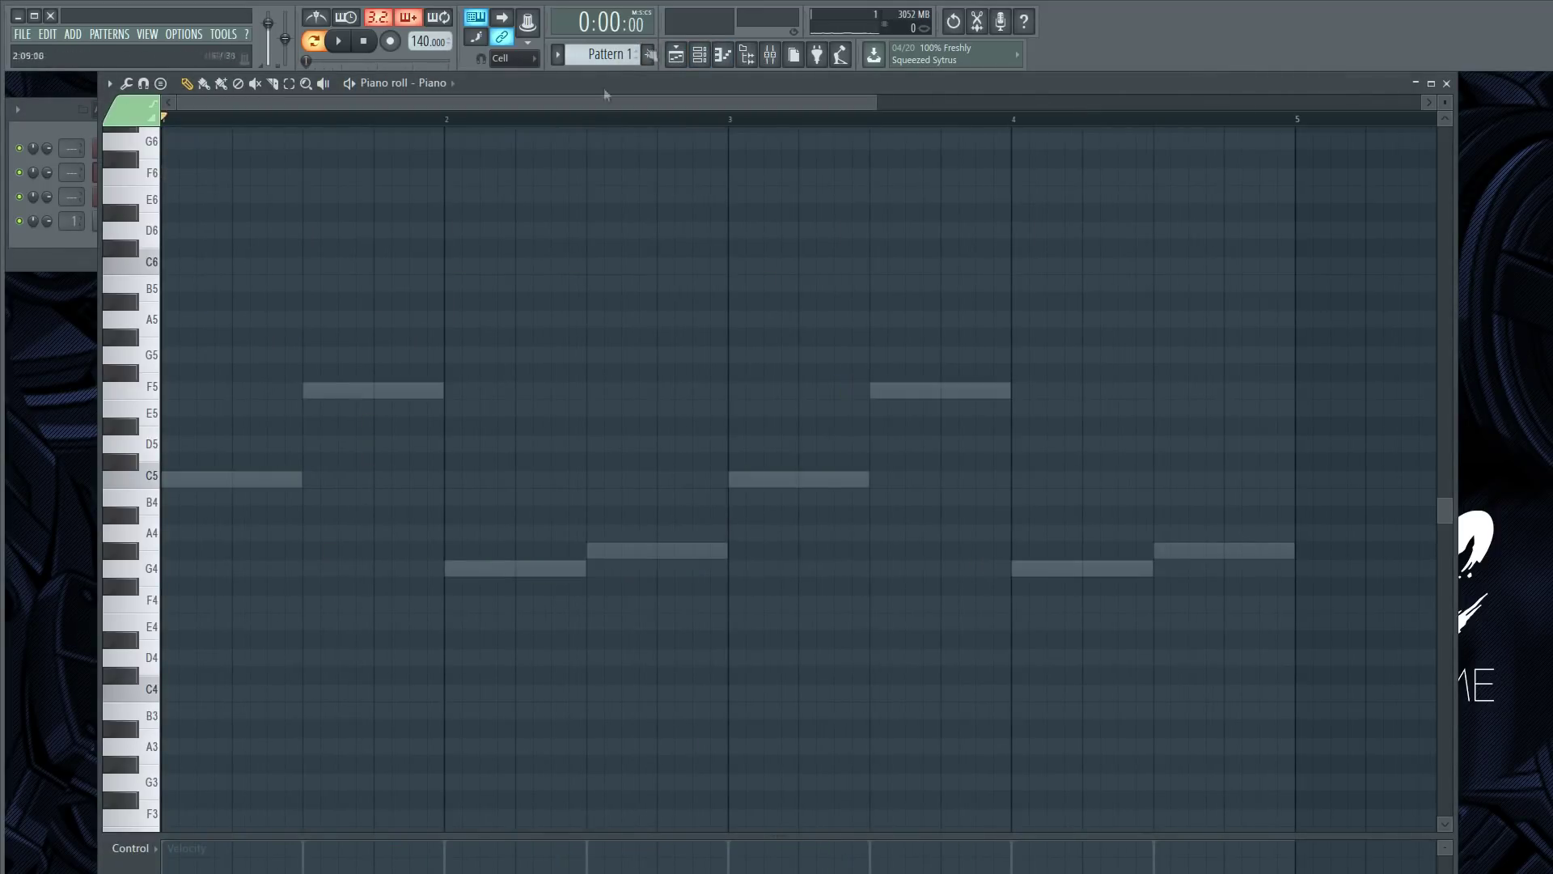
click(699, 53)
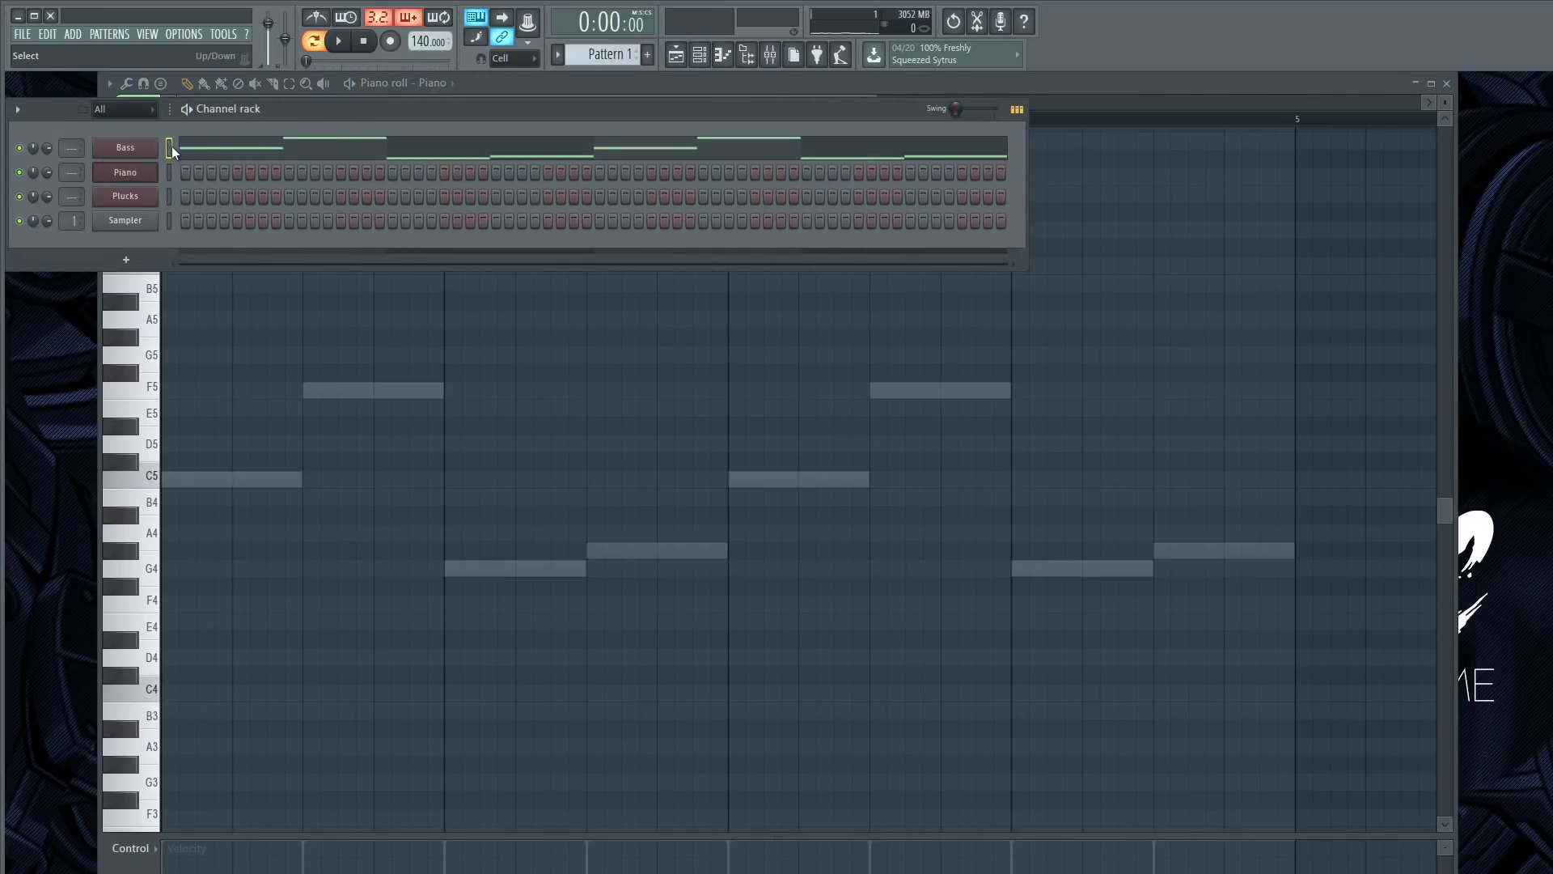
click(168, 173)
key(ctrl+v)
click(201, 176)
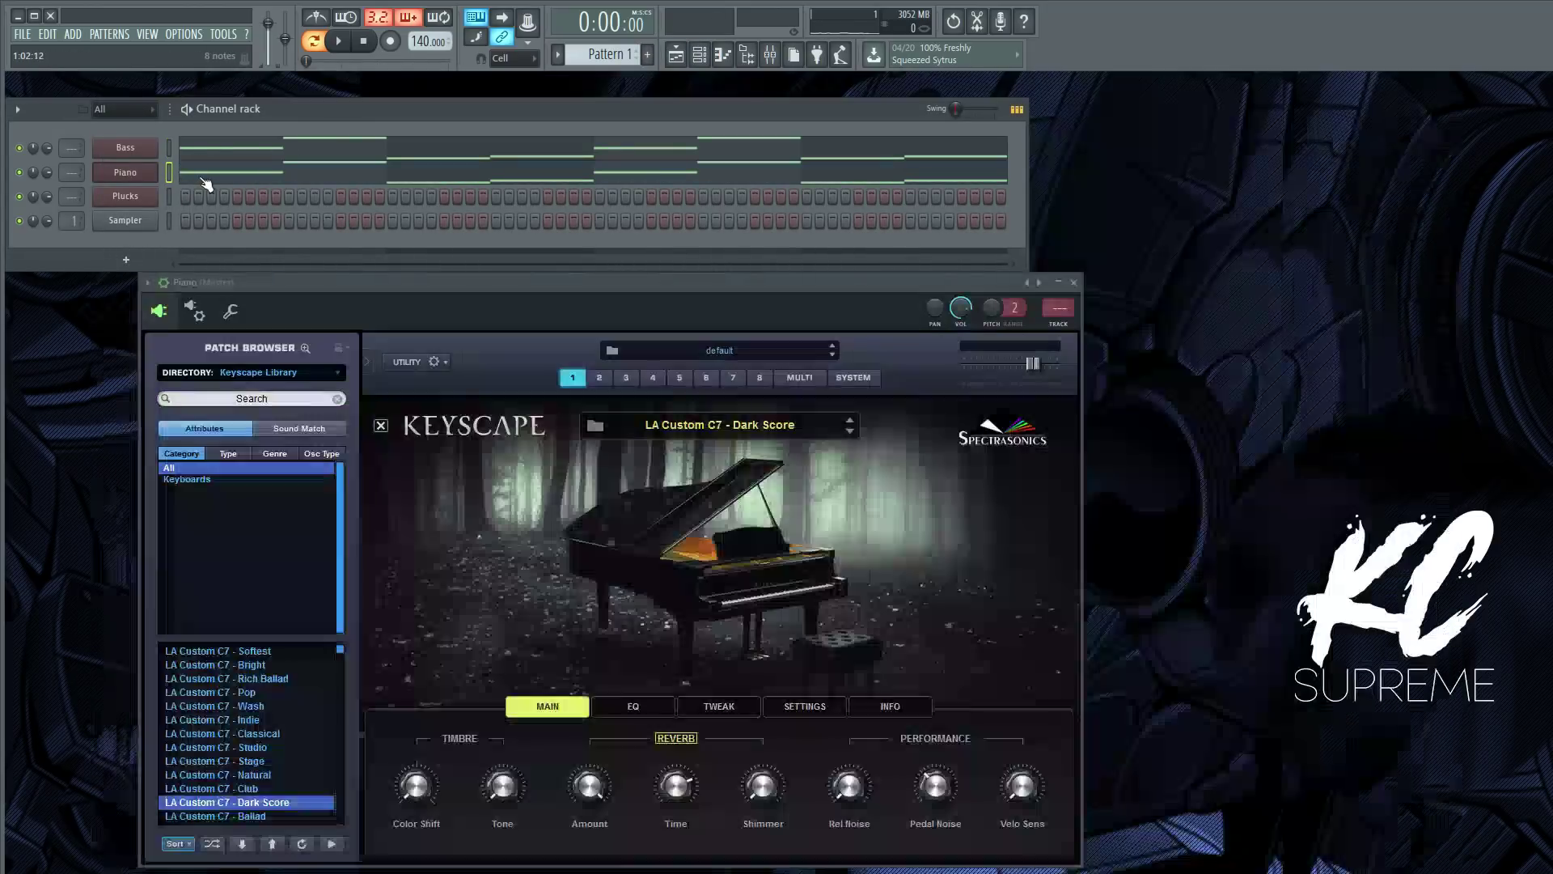
click(264, 191)
click(271, 176)
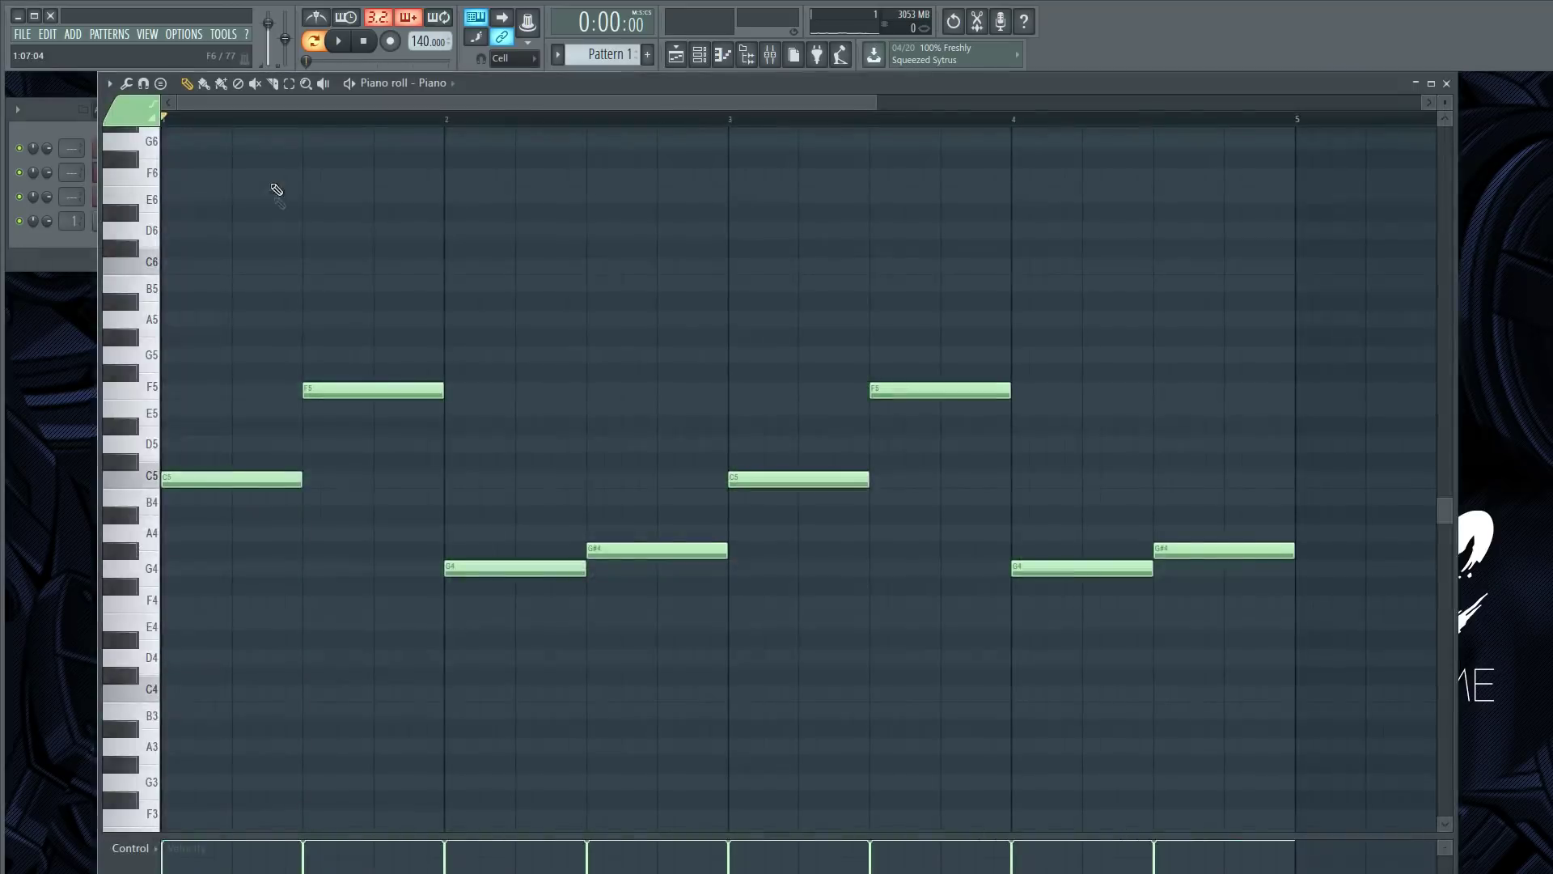
Try half-bar D#5 and G5 notes above the first C5 with playback and delete them again.
scroll(288, 419, up, 3)
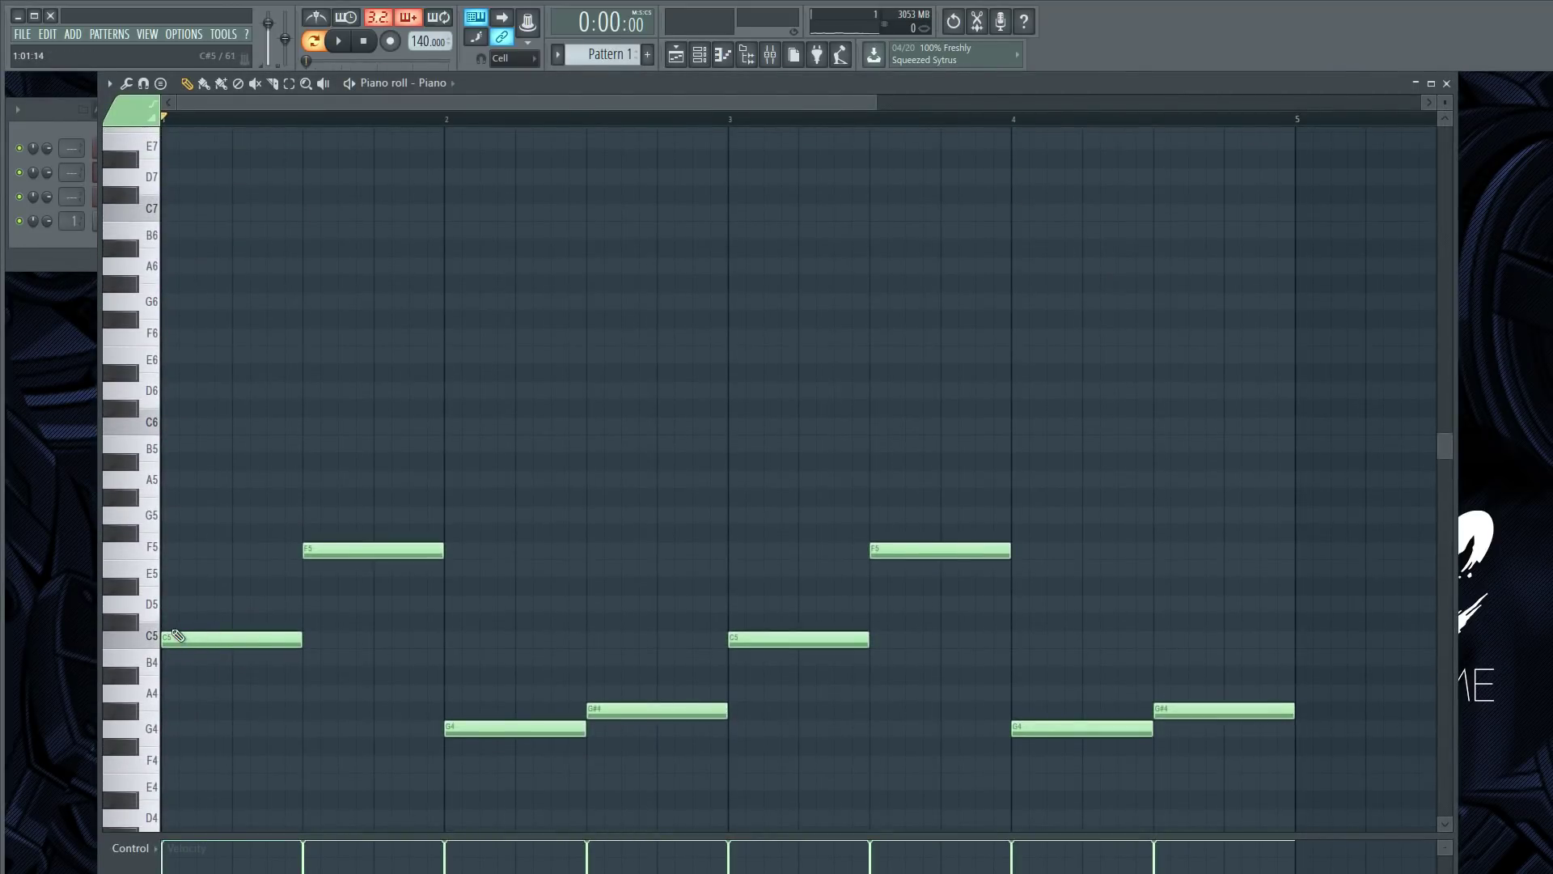
click(178, 589)
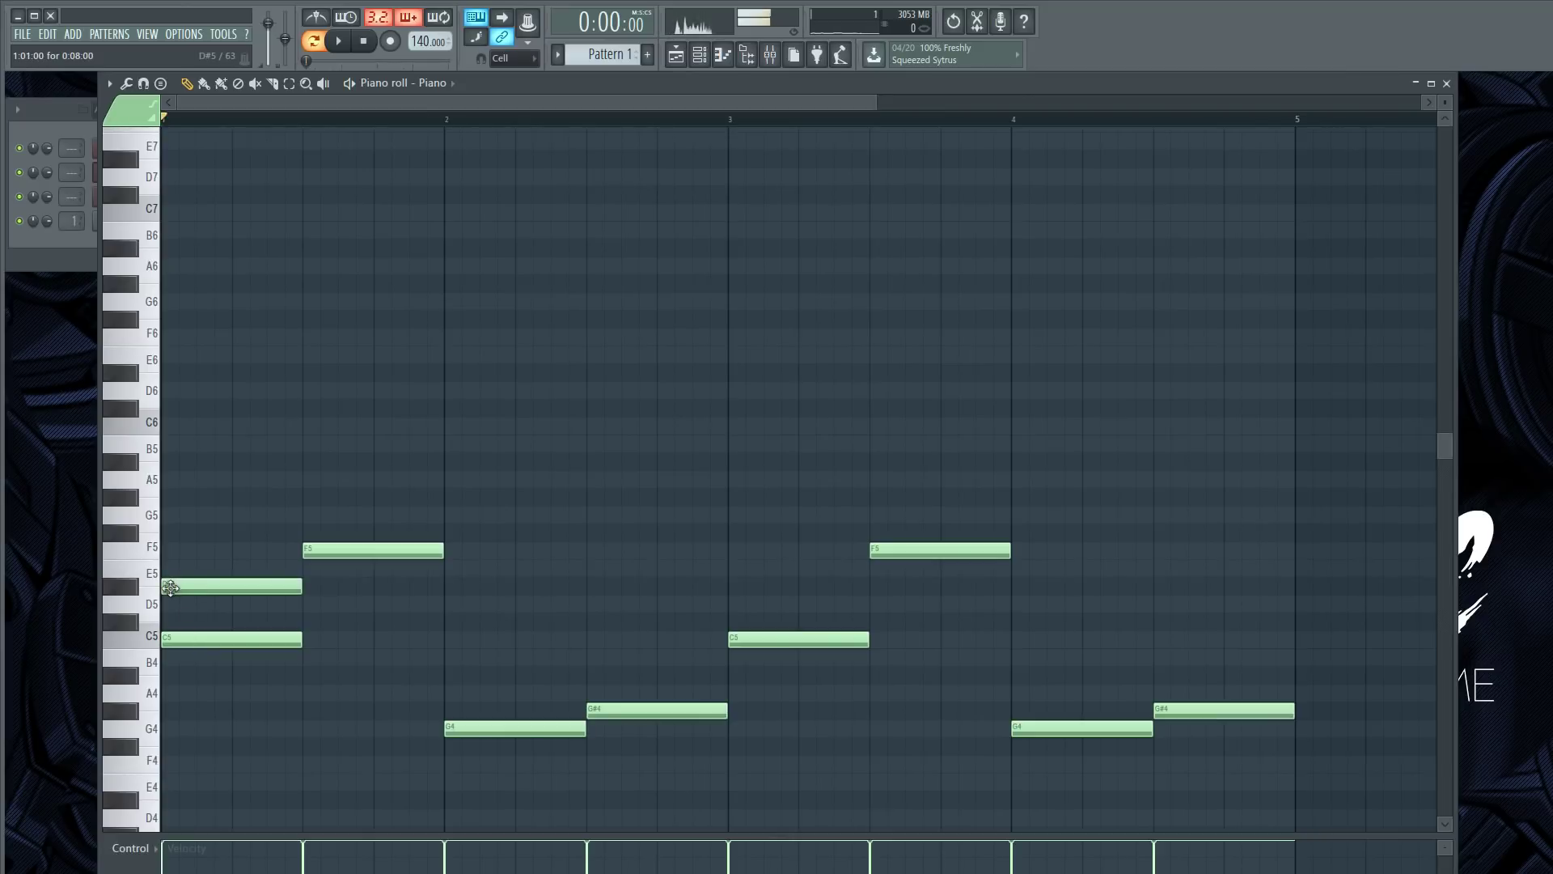
click(178, 518)
key(space)
key(space)
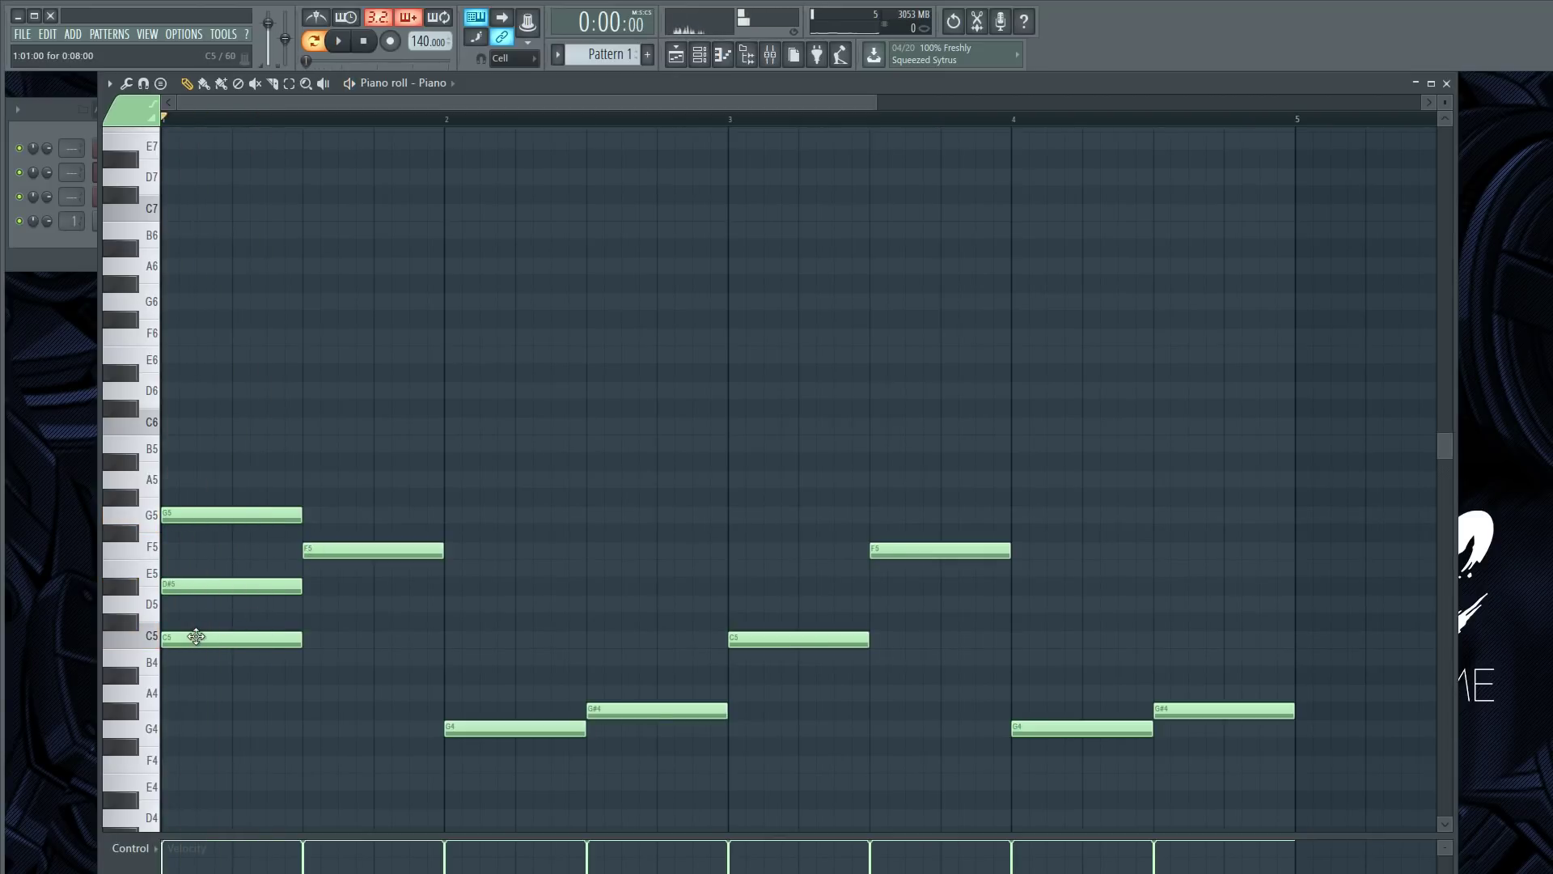
right_click(209, 585)
right_click(212, 514)
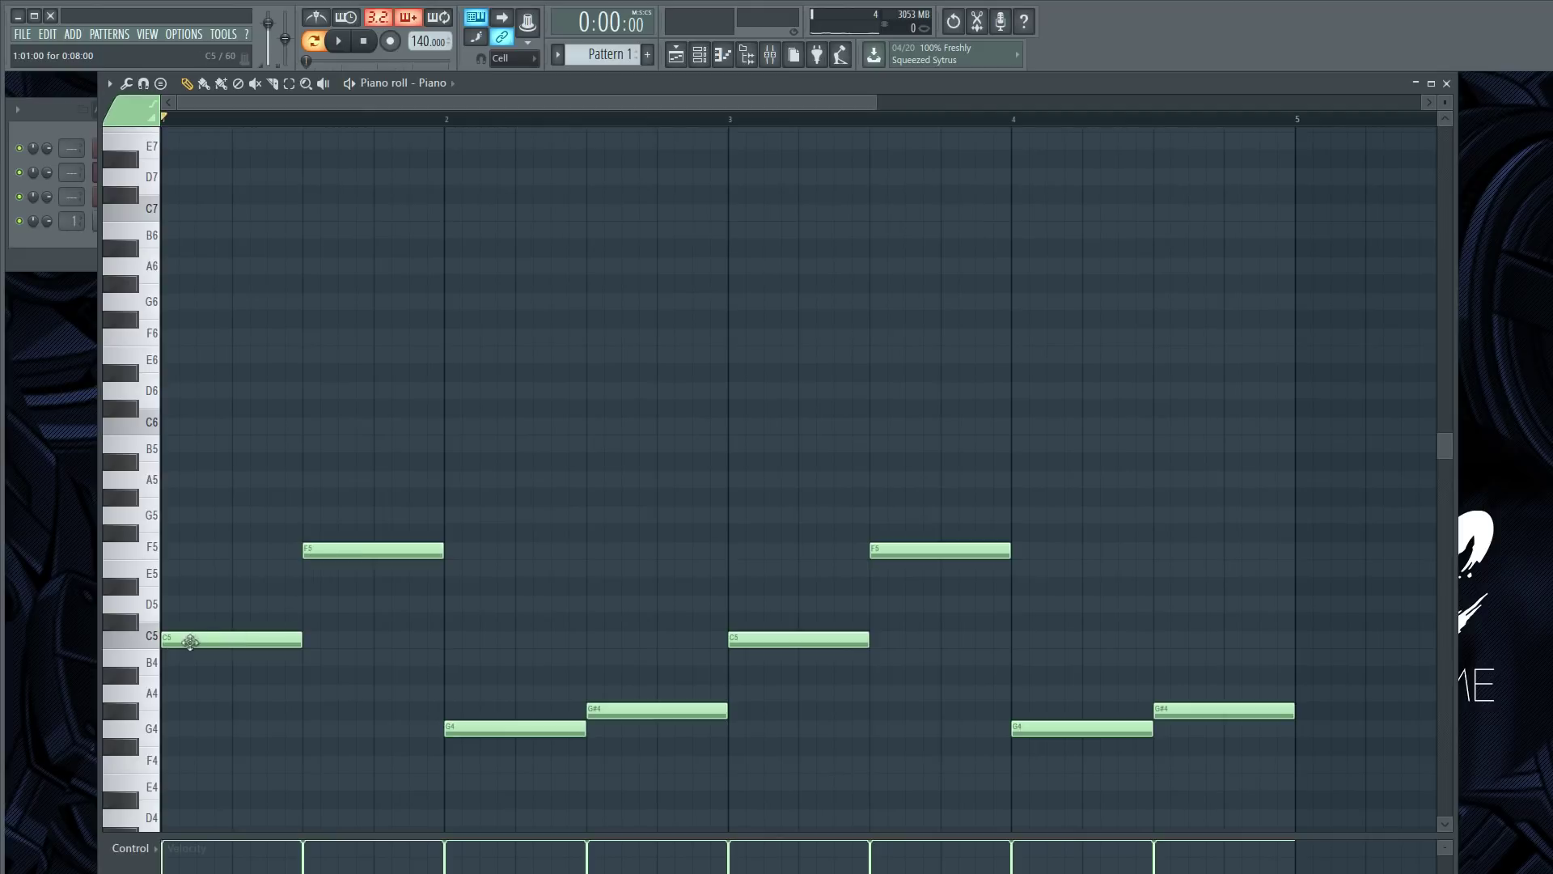
Build the first chord with half-bar D#5 and G5 above C5, and the second with G#5 and C6 above F5.
click(179, 586)
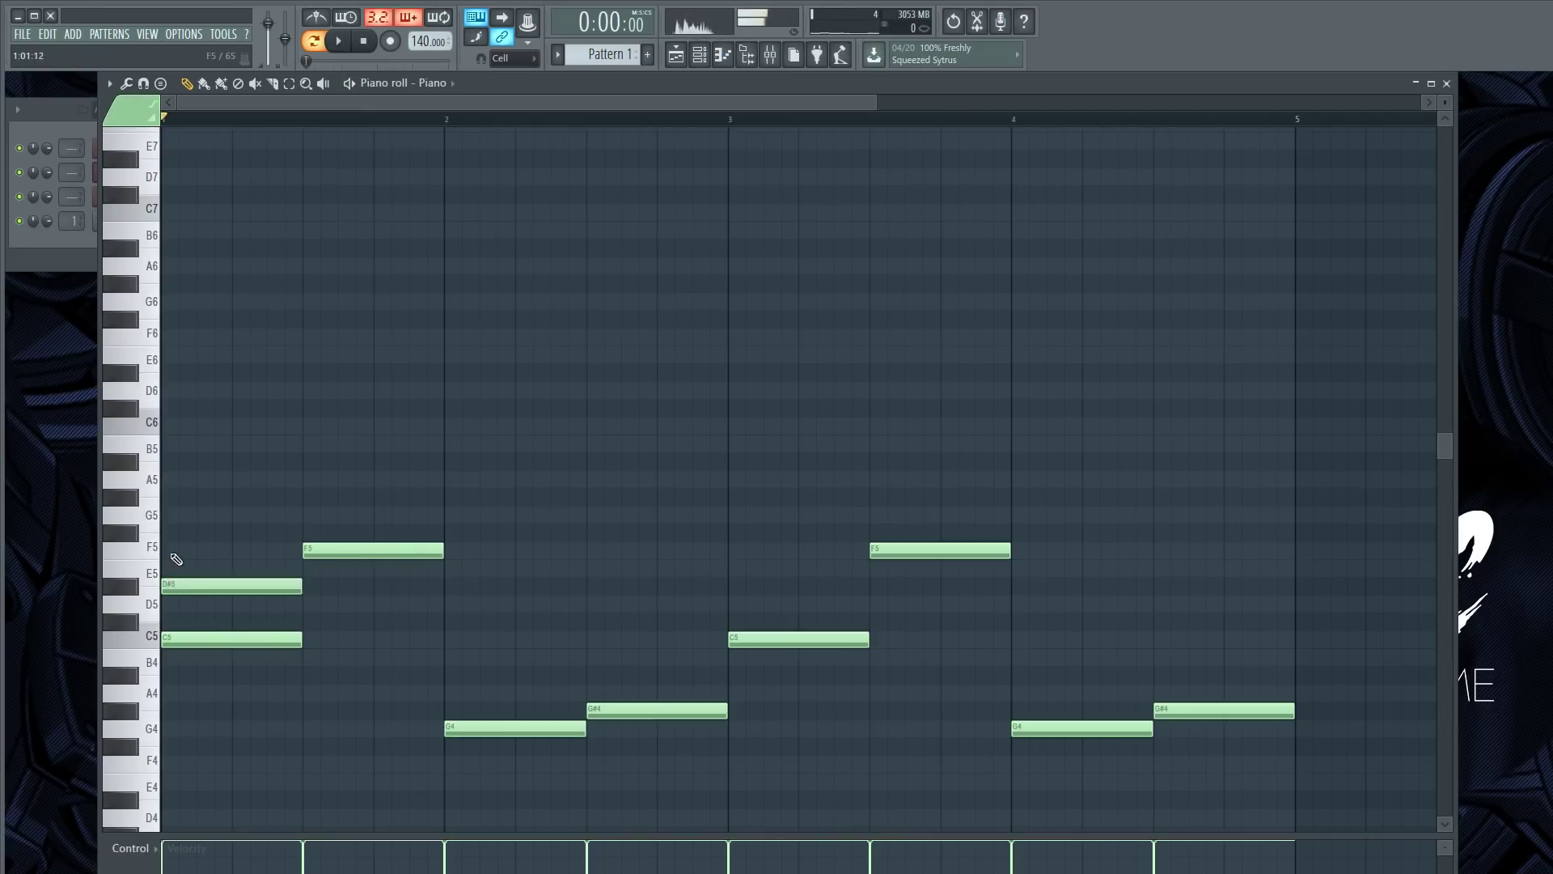
click(175, 516)
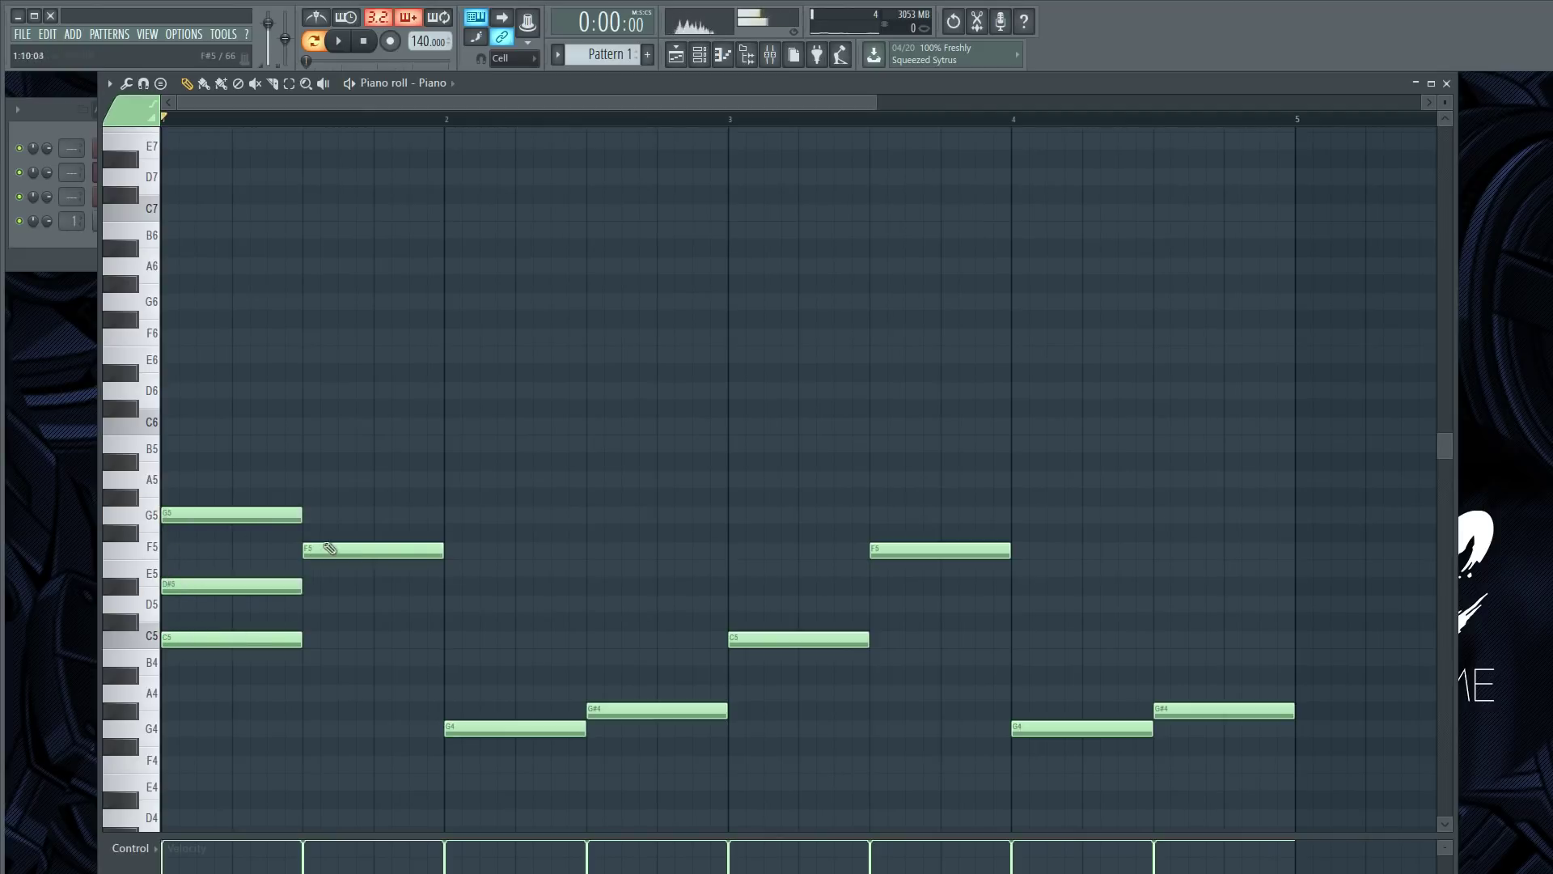
click(337, 495)
click(315, 428)
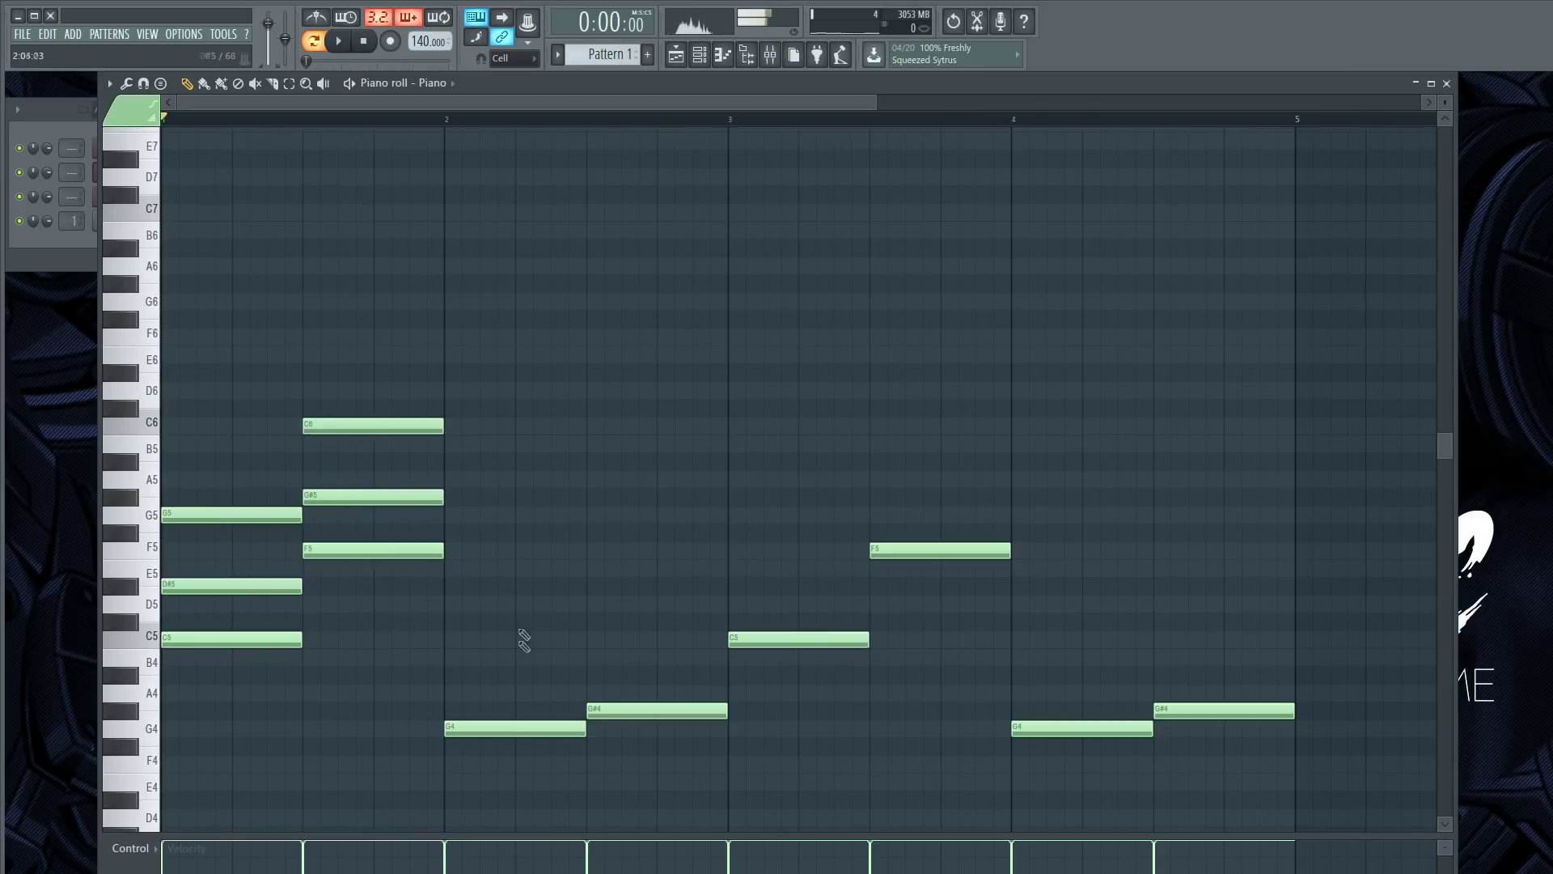
Add half-bar A#4 and D5 above G4 and B4 and D#5 above G#4 in bar 2, and play back the chords.
click(461, 676)
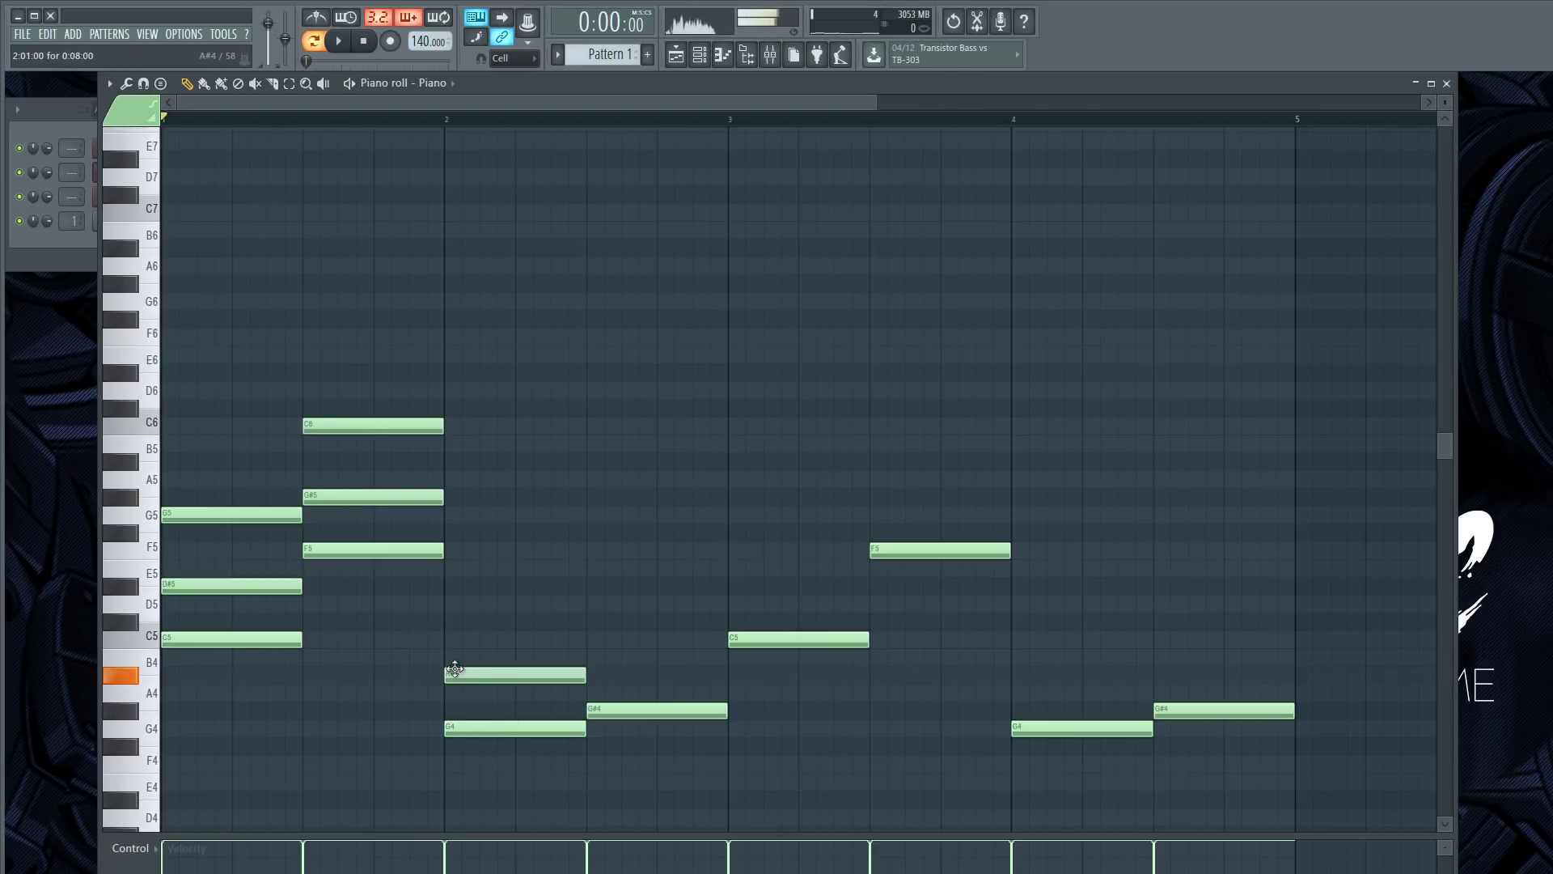
click(449, 604)
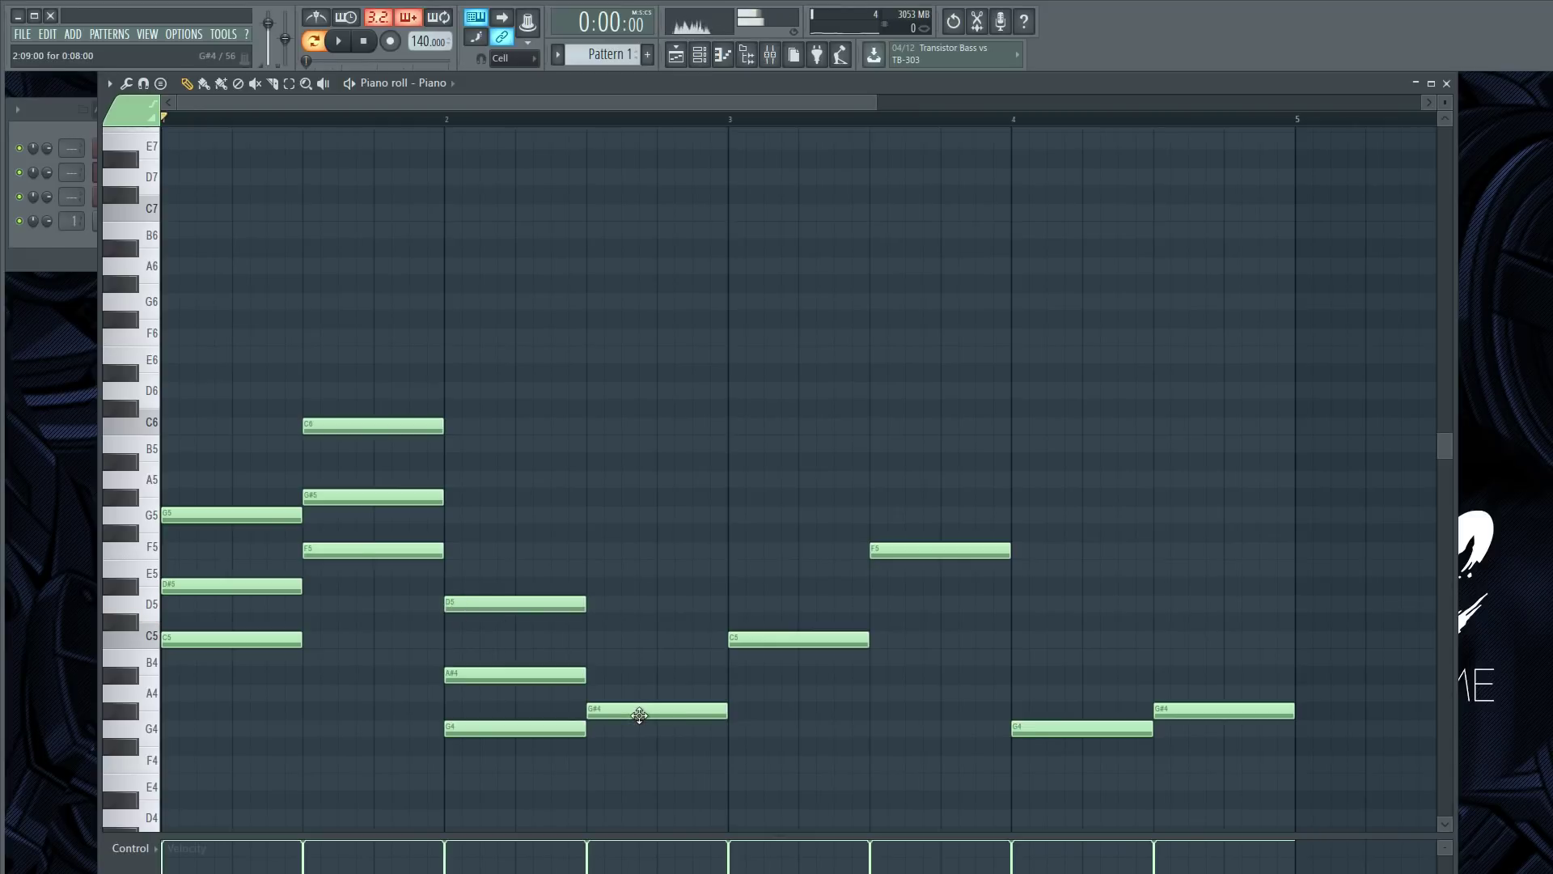
click(605, 655)
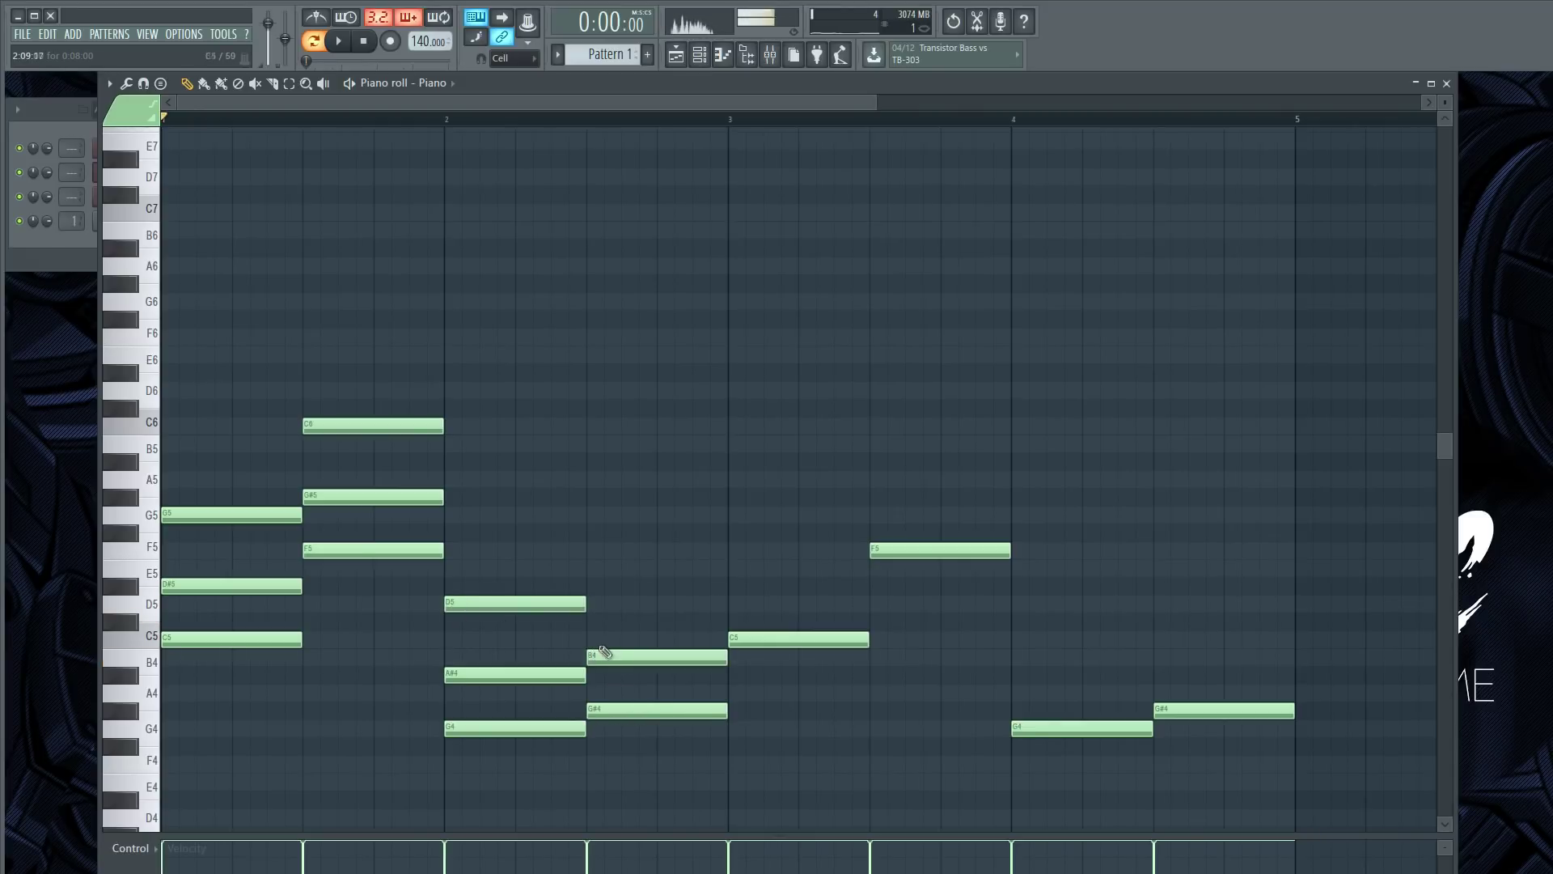
click(600, 586)
key(space)
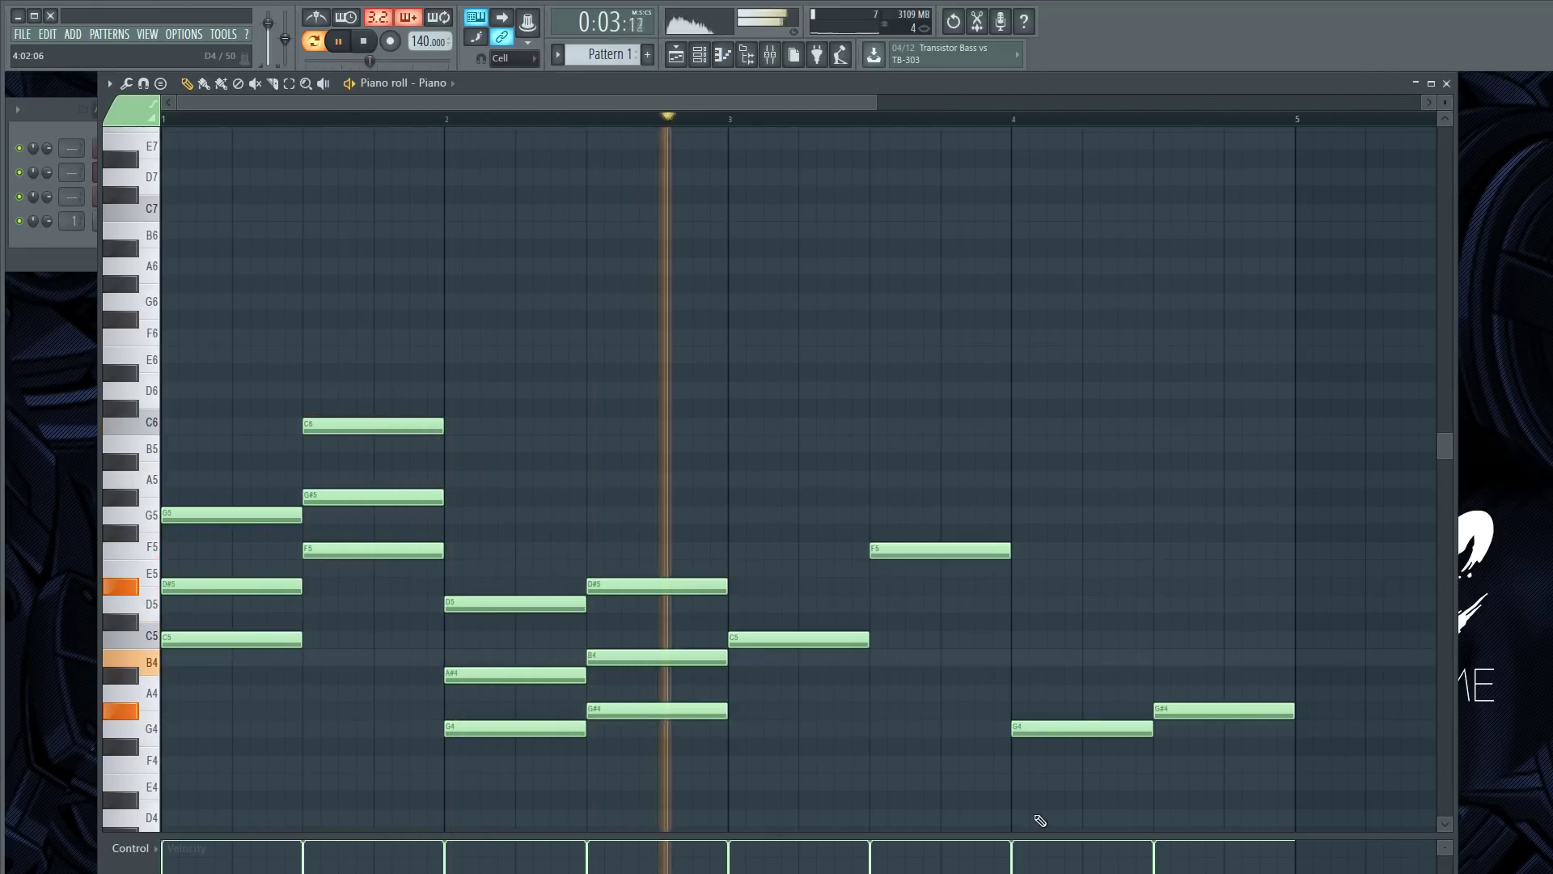
key(space)
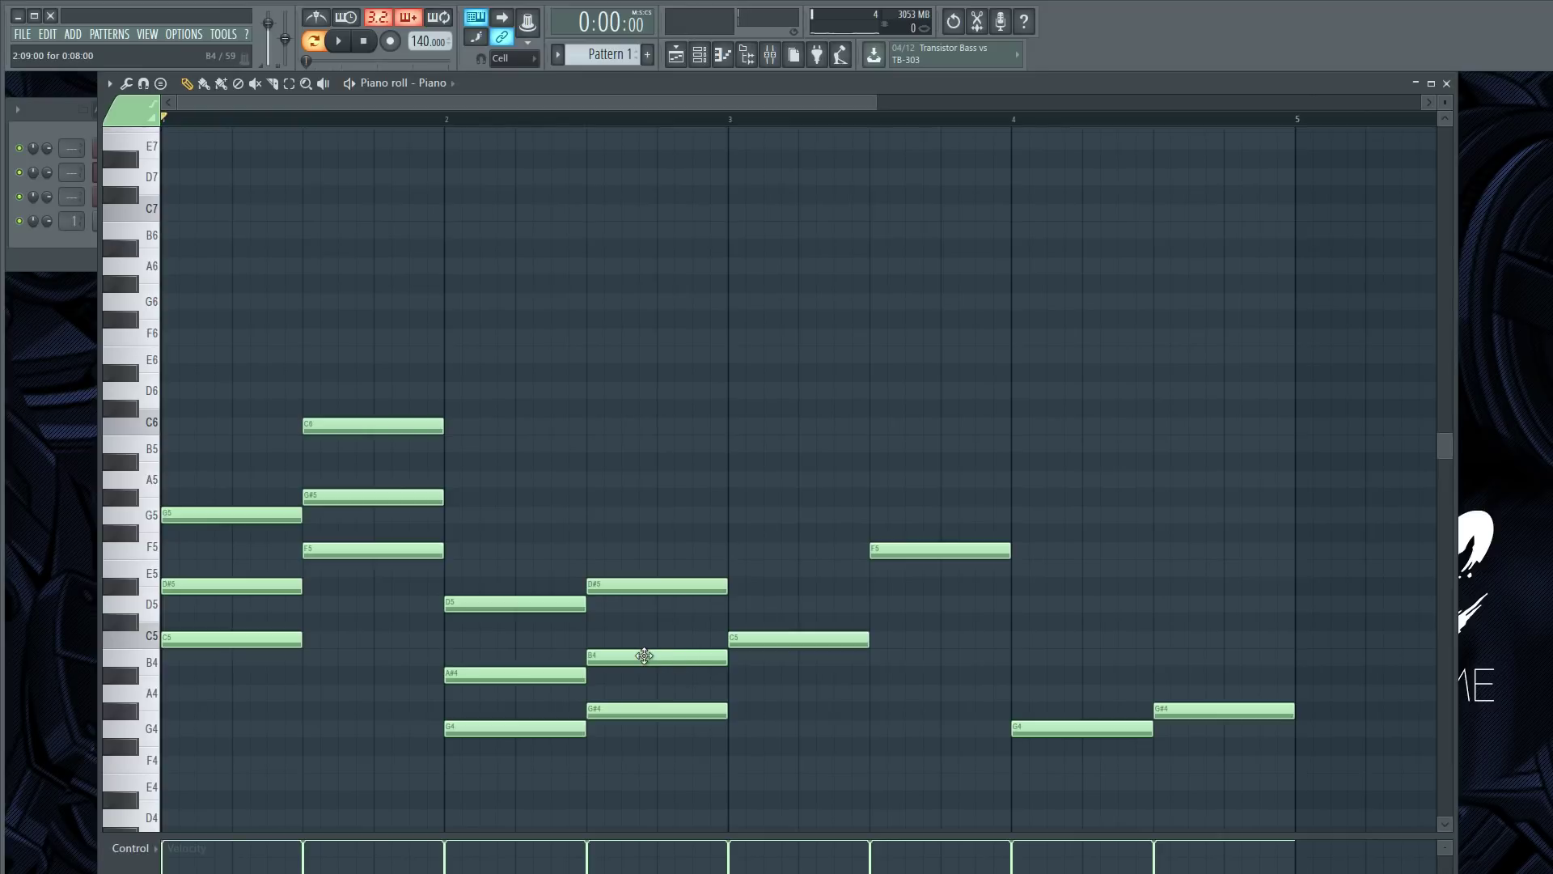
Raise the fourth chord's middle note from B4 to C5 and play back the progression.
drag(644, 655, 642, 638)
key(space)
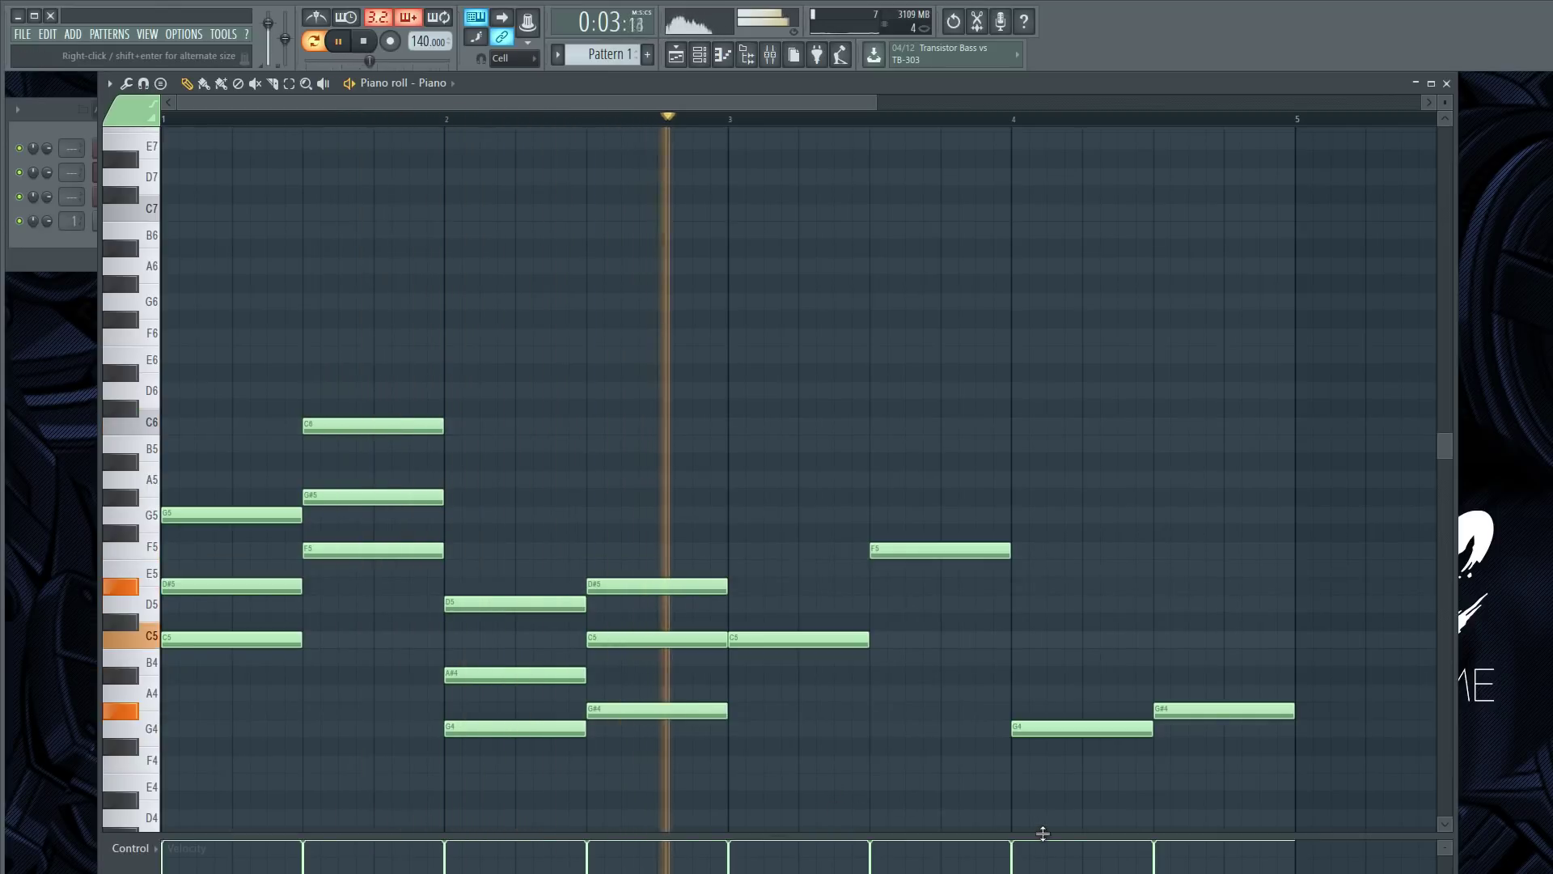
key(space)
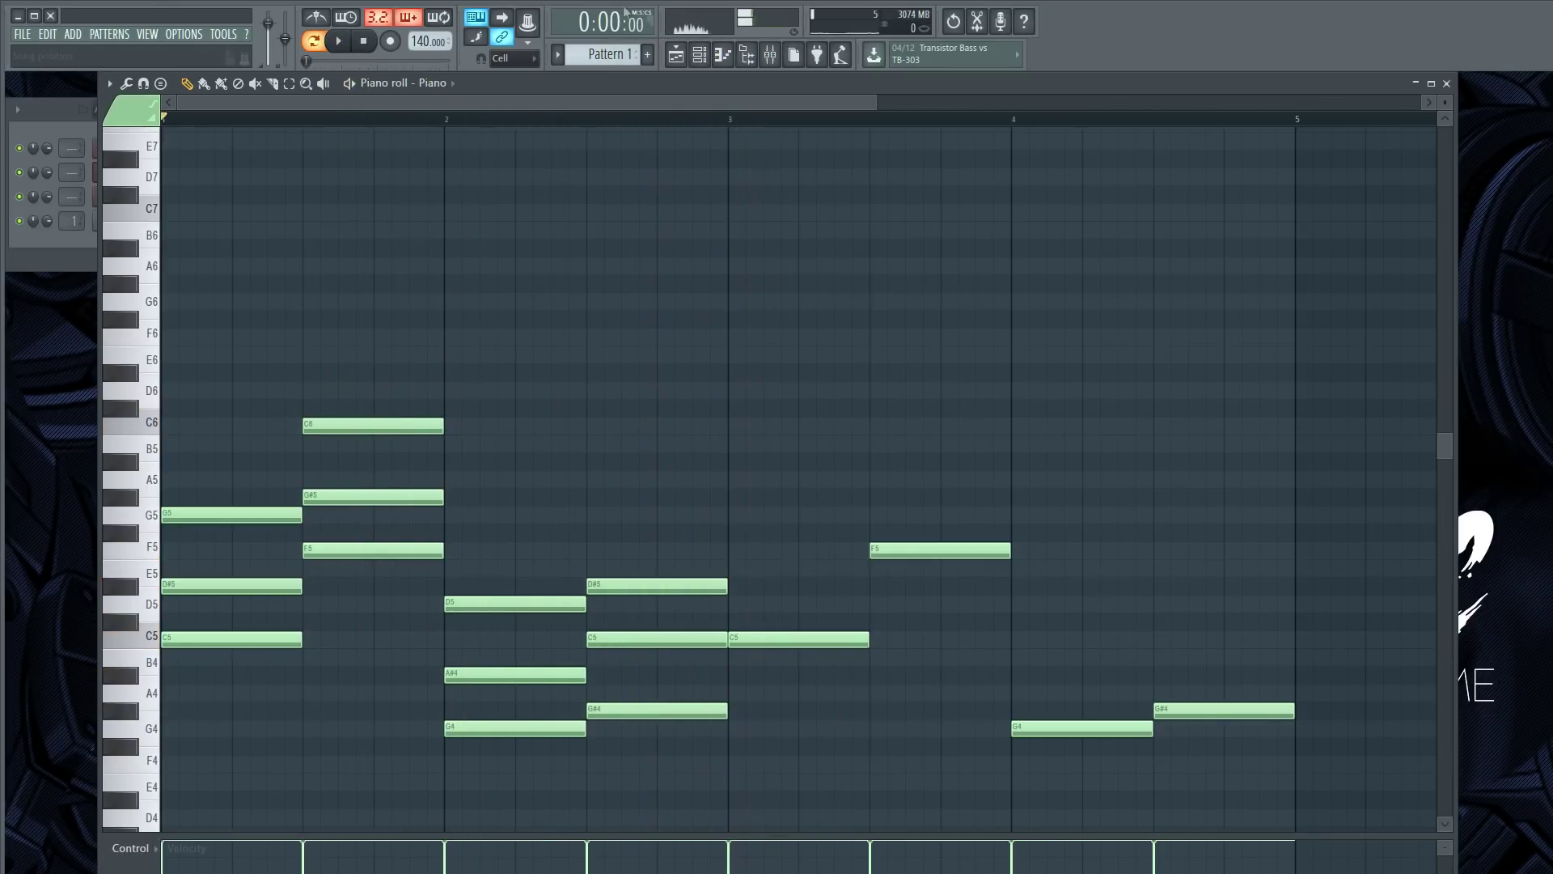
Cut all notes from the Piano and Bass channels and open the Bass channel's piano roll.
click(700, 54)
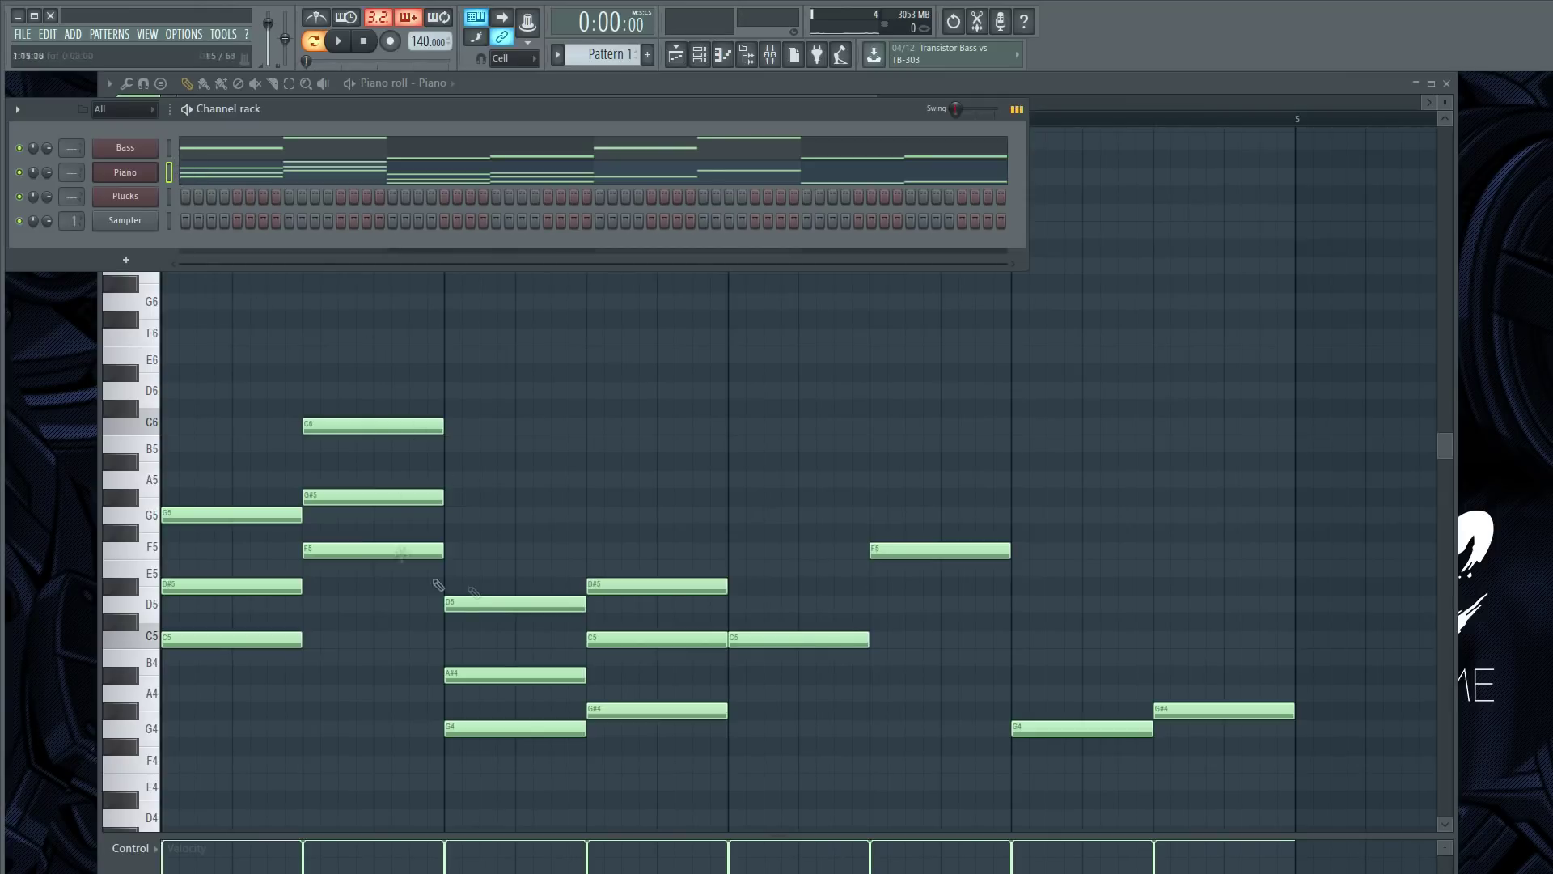
key(ctrl+x)
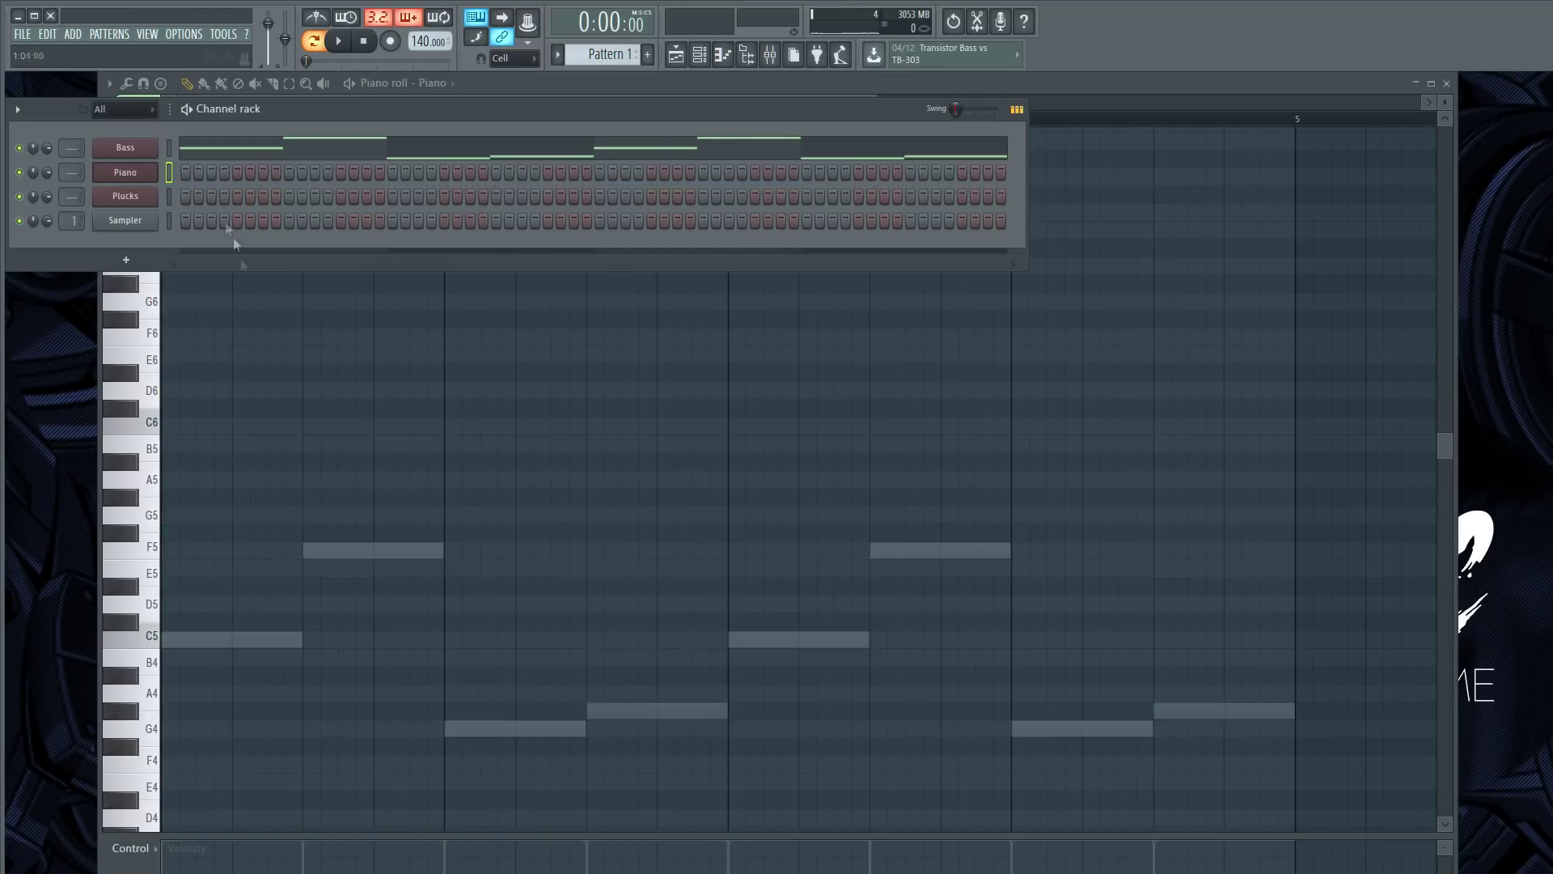
click(172, 153)
key(ctrl+x)
right_click(133, 153)
click(204, 152)
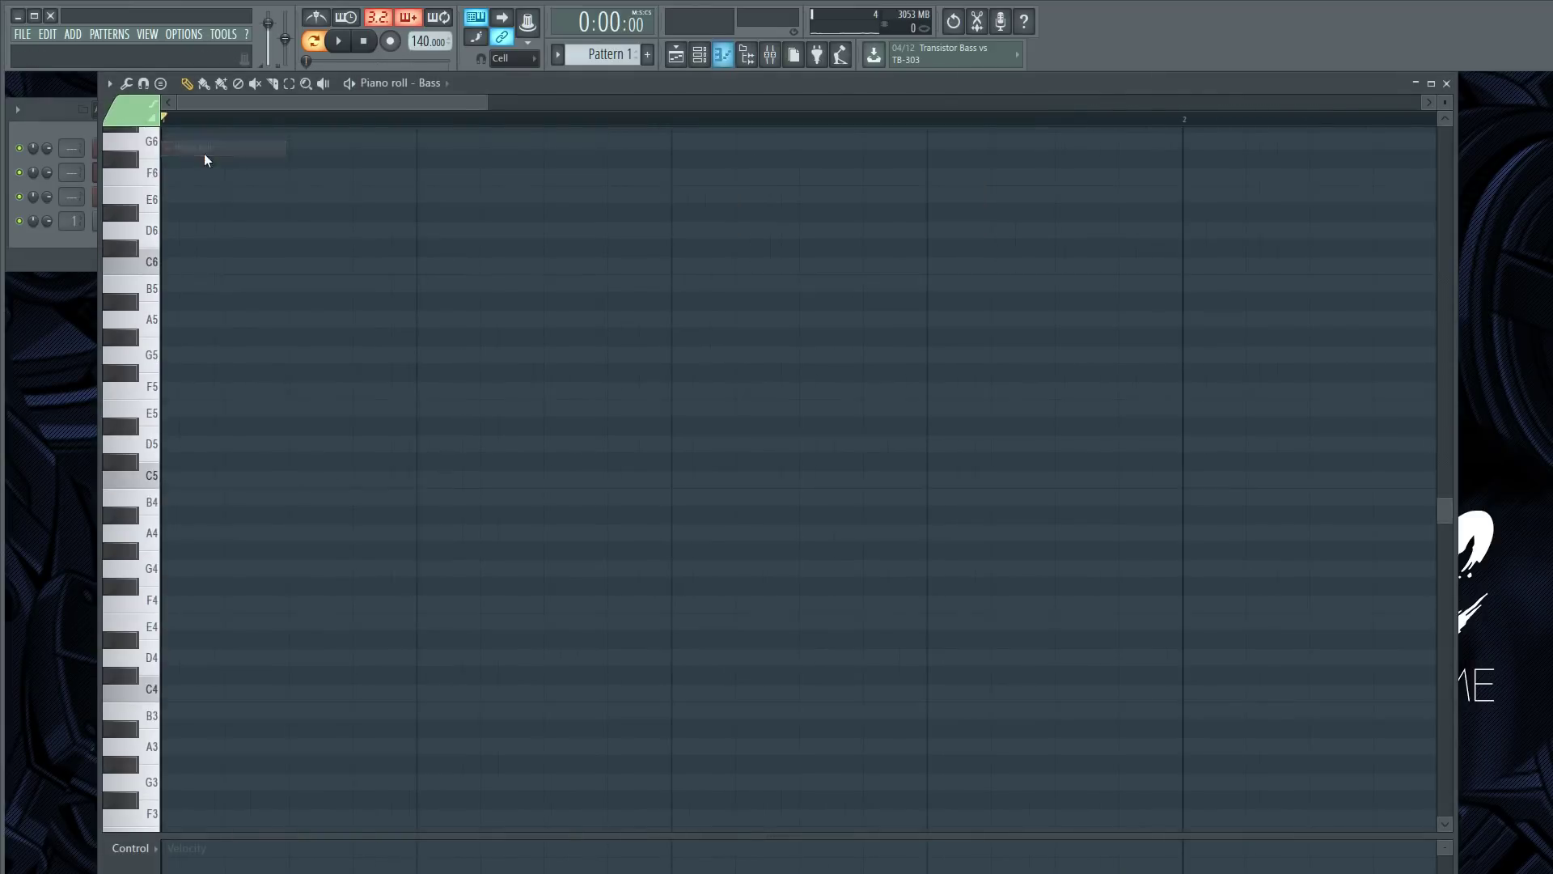
Draw half-bar bass notes G4, C4, D4 and D#4 across bars 1 and 2, raise them an octave, and play them back.
scroll(250, 579, down, 3)
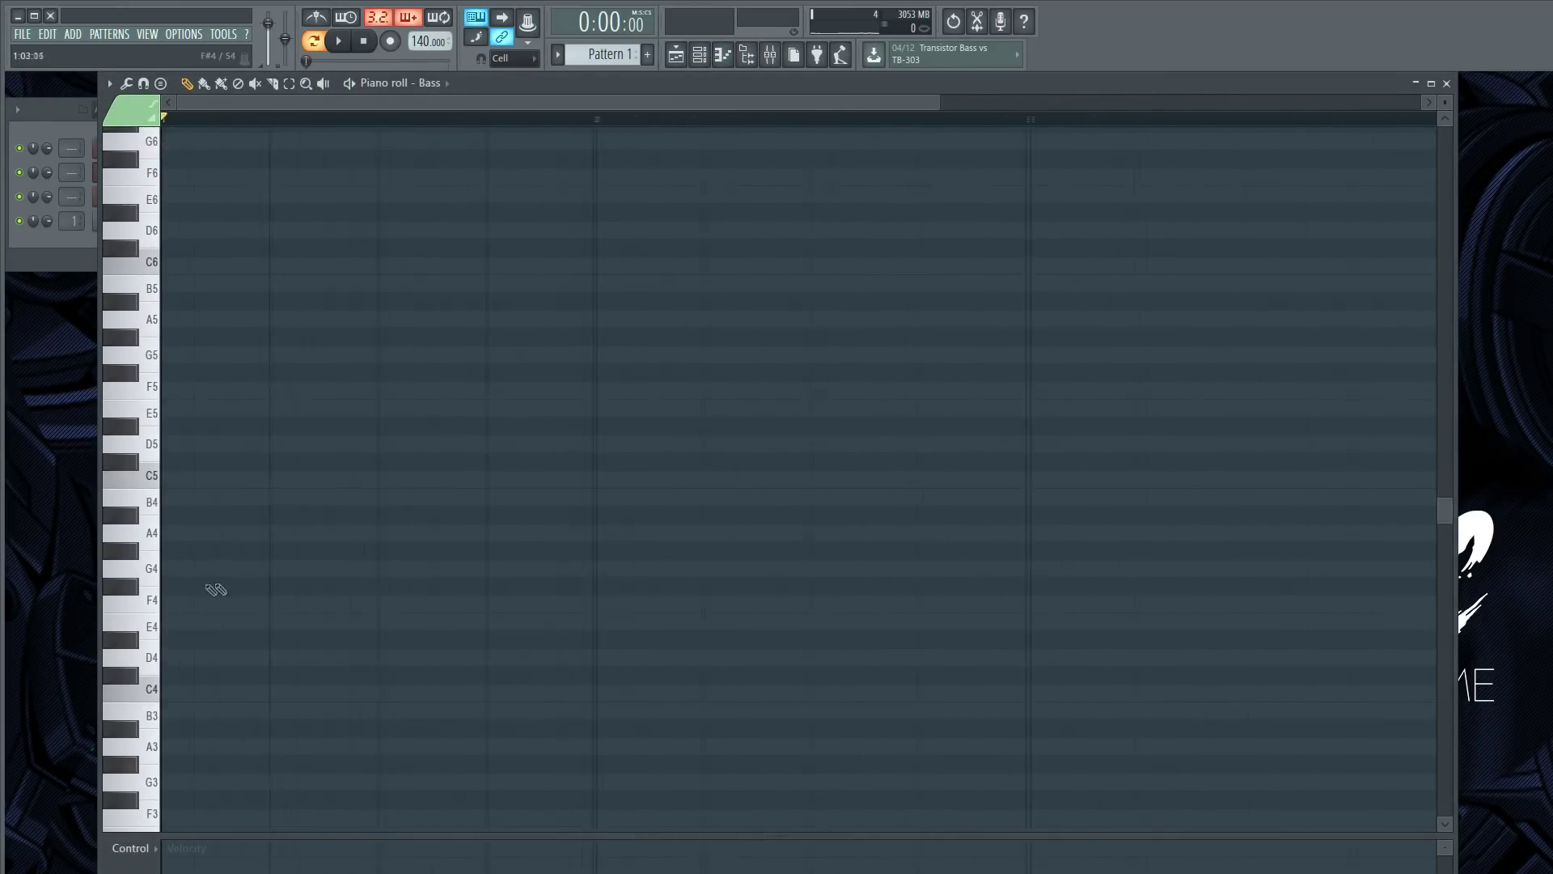
click(166, 569)
click(377, 692)
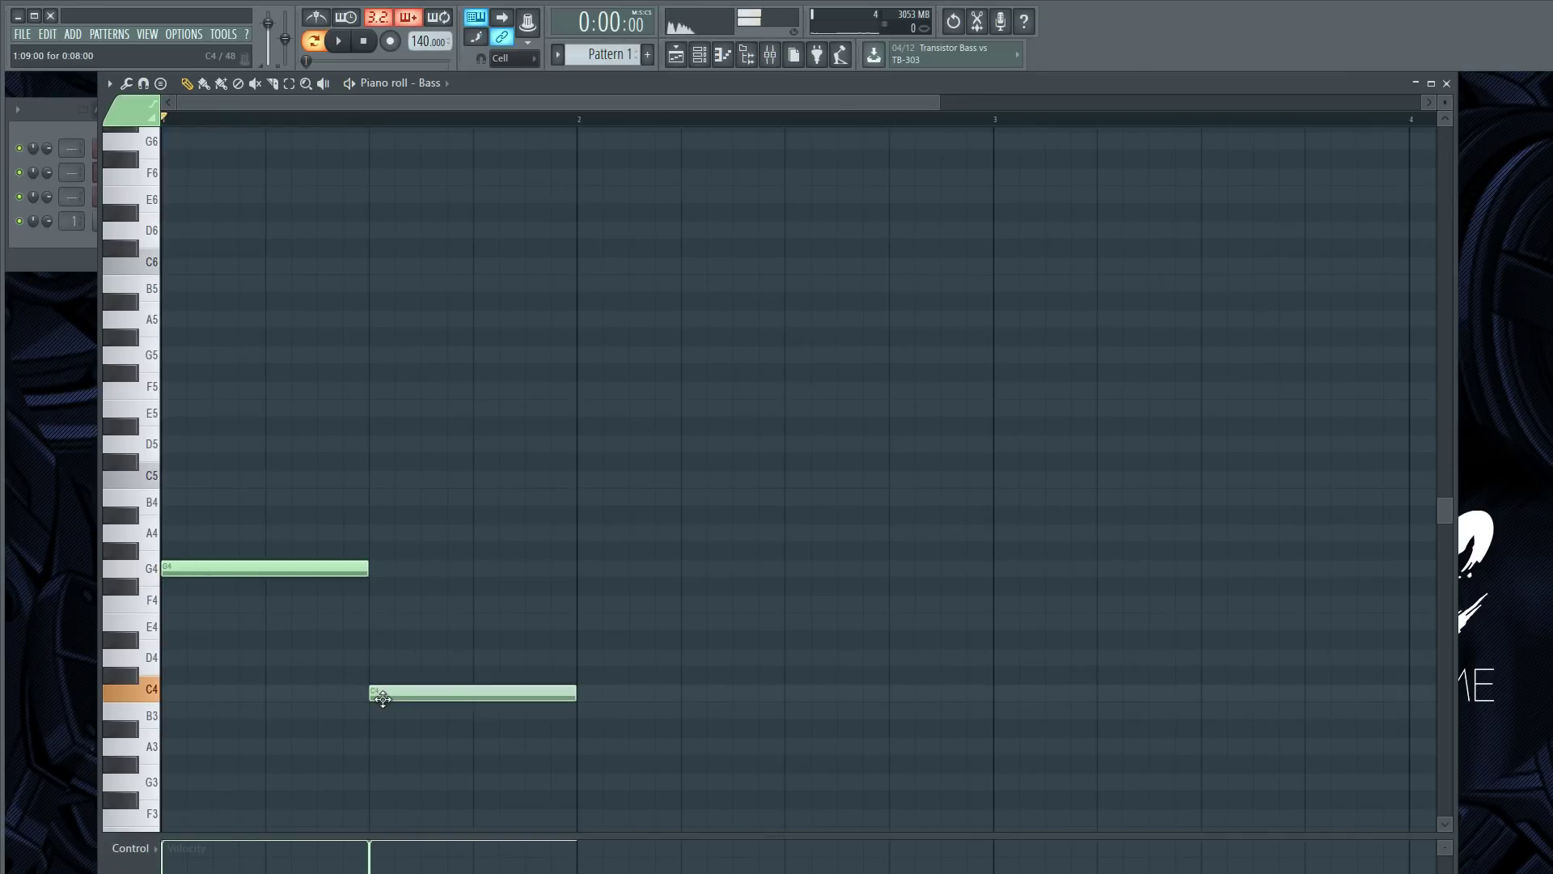
click(584, 657)
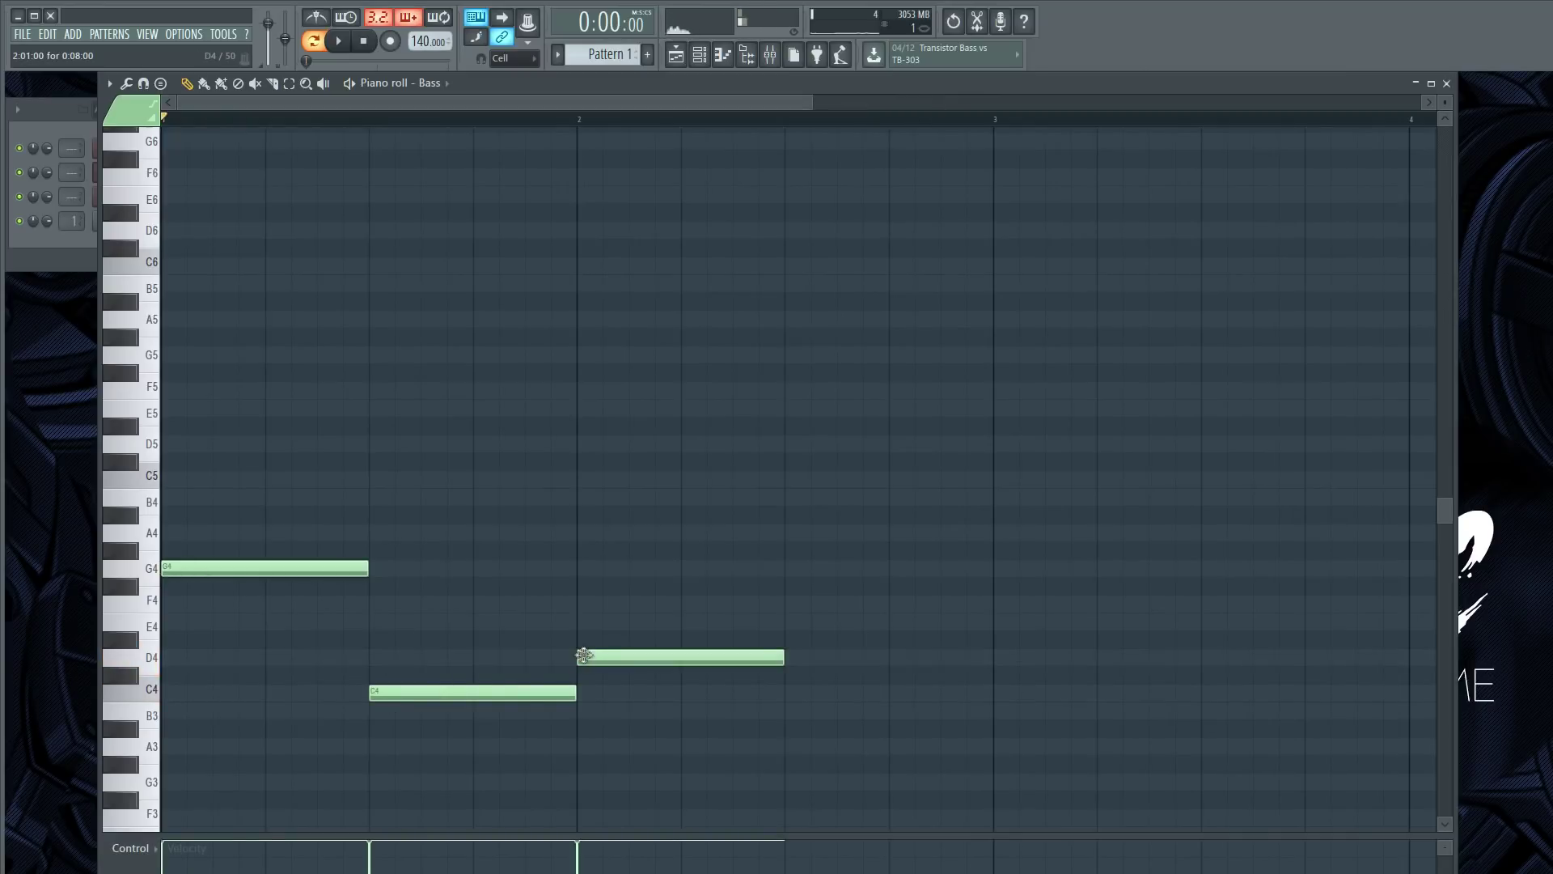
click(799, 638)
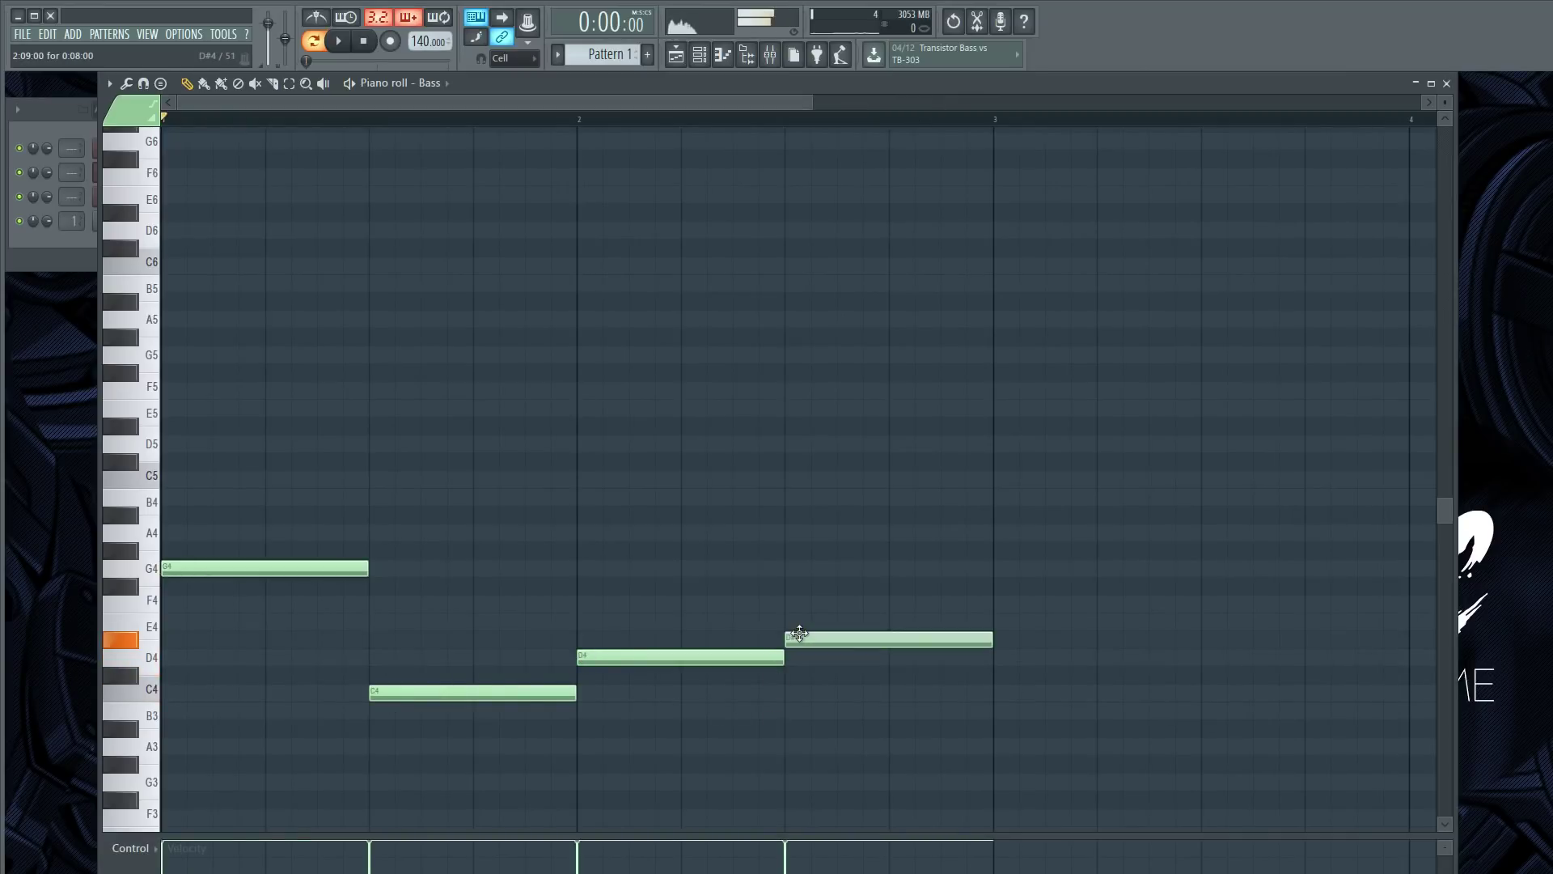
key(ctrl+Up)
key(space)
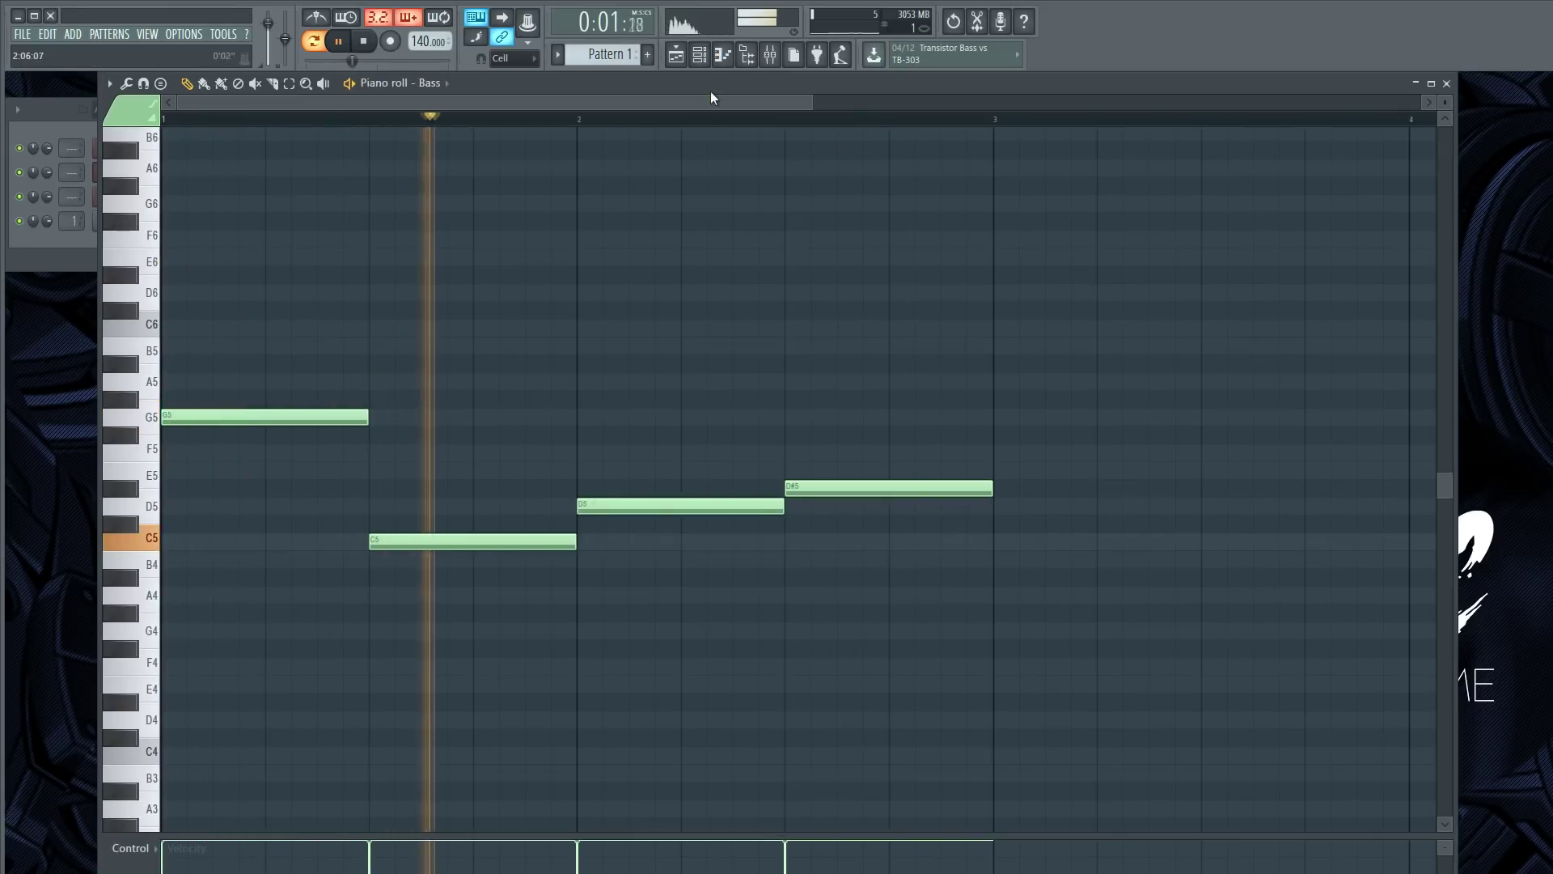
key(space)
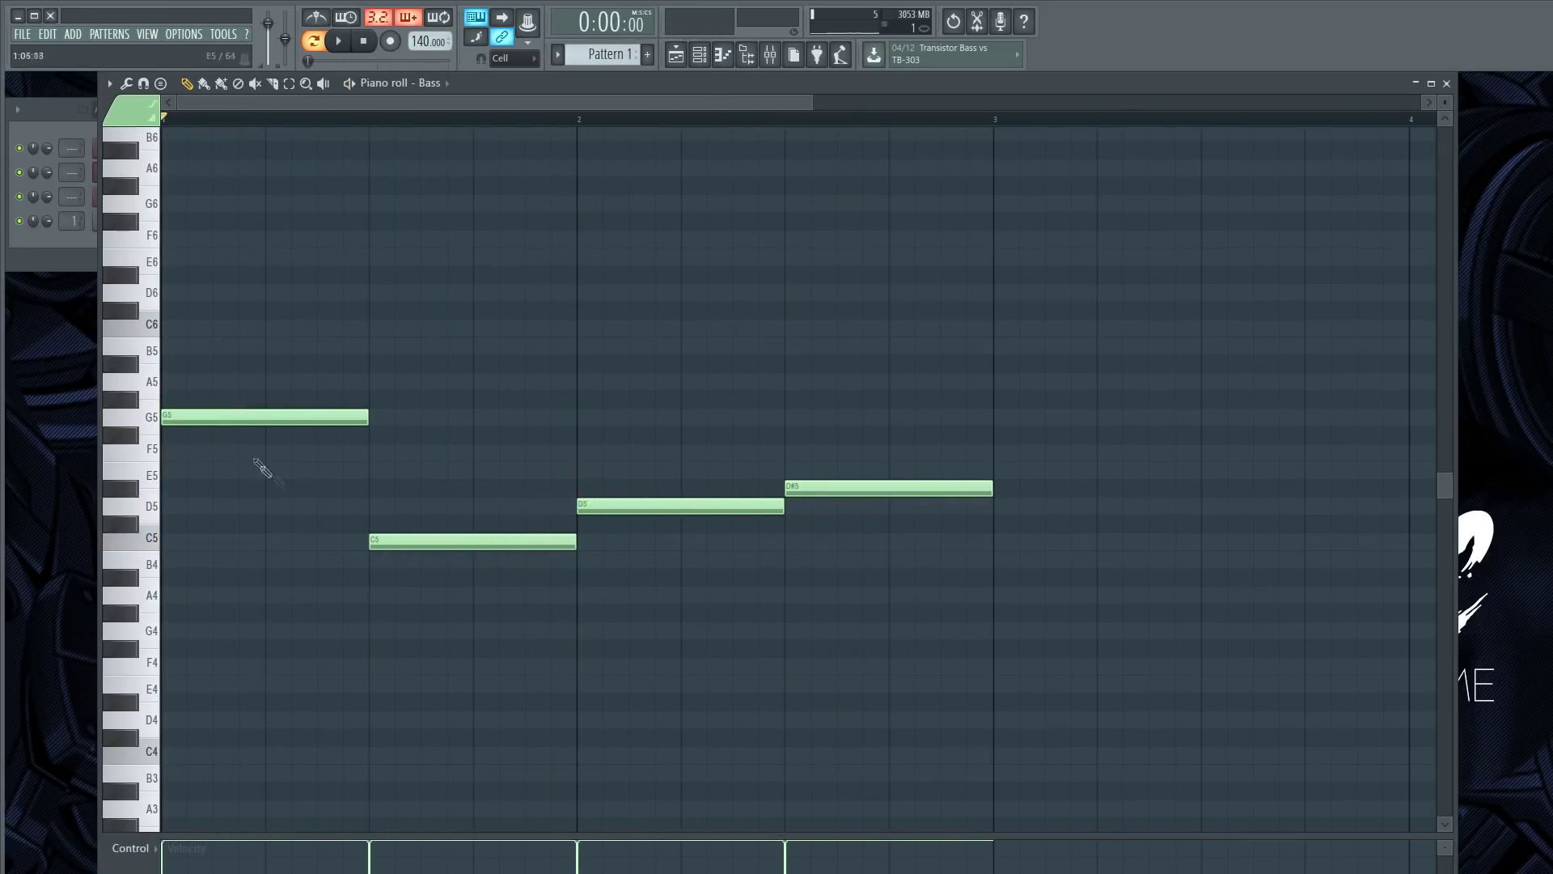
Delete all four bass notes from the Bass piano roll.
right_click(271, 417)
right_click(473, 541)
right_click(850, 488)
right_click(729, 505)
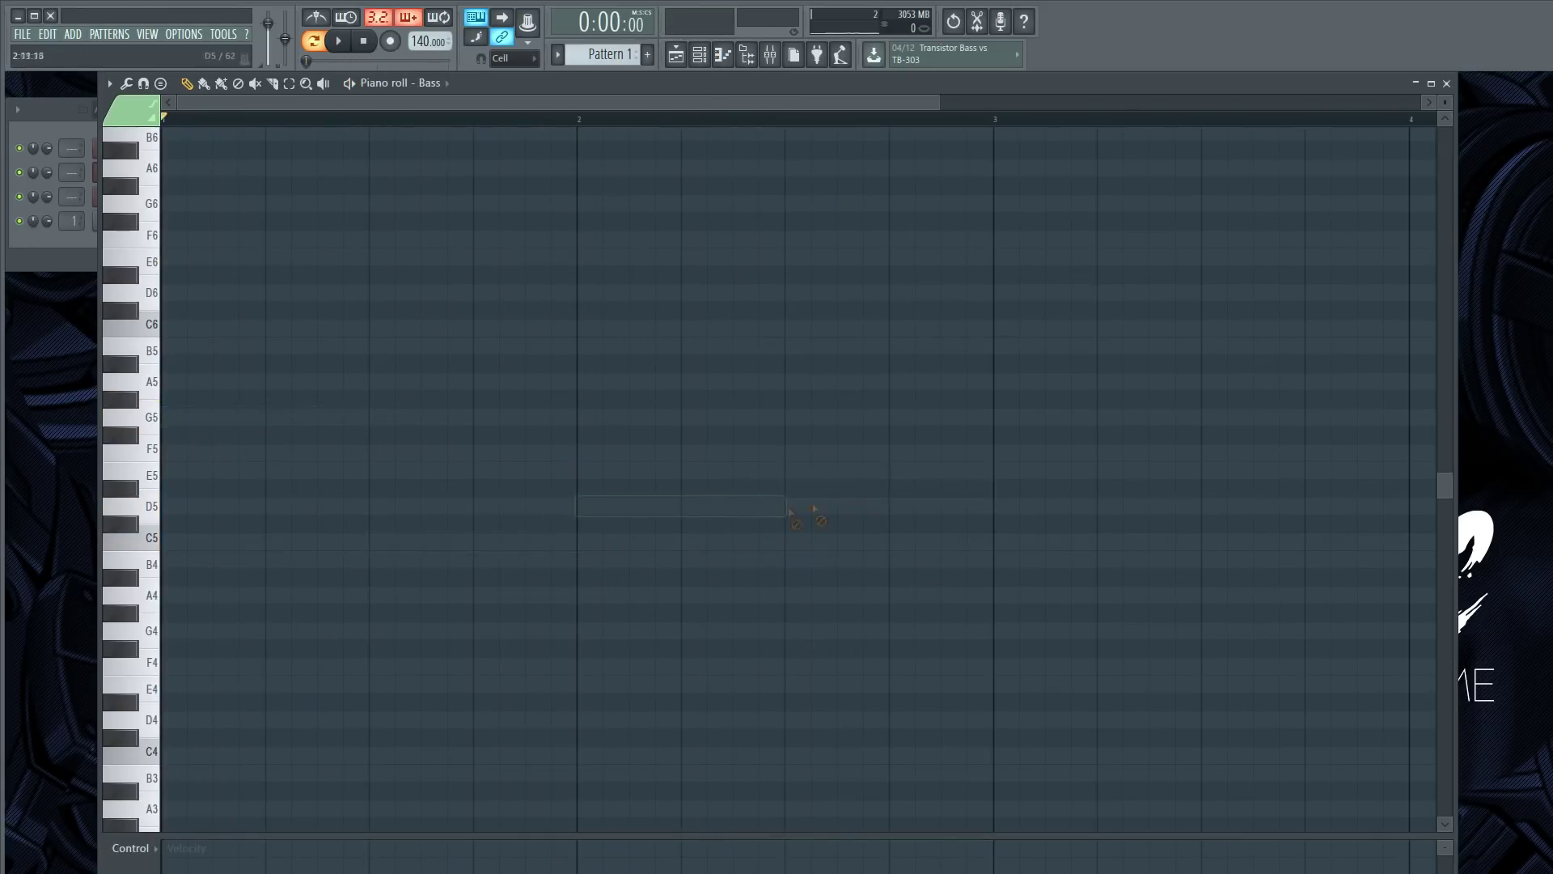
Draw a new bass line of half-bar notes A4, D5, F4 and E4 over bars 1 and 2, and play it back.
click(176, 596)
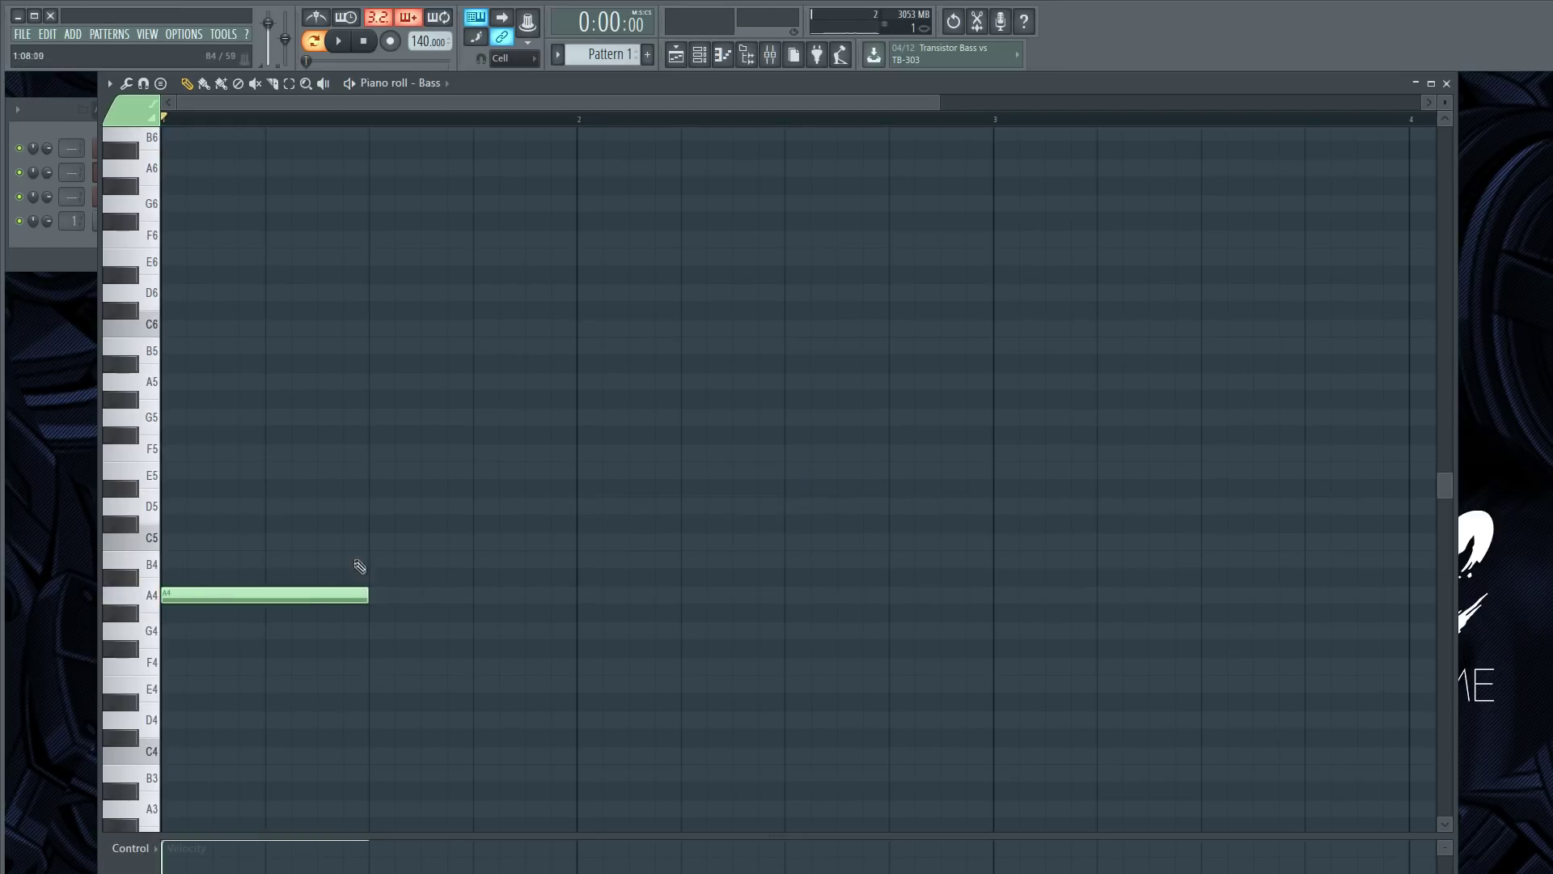
click(372, 507)
click(597, 665)
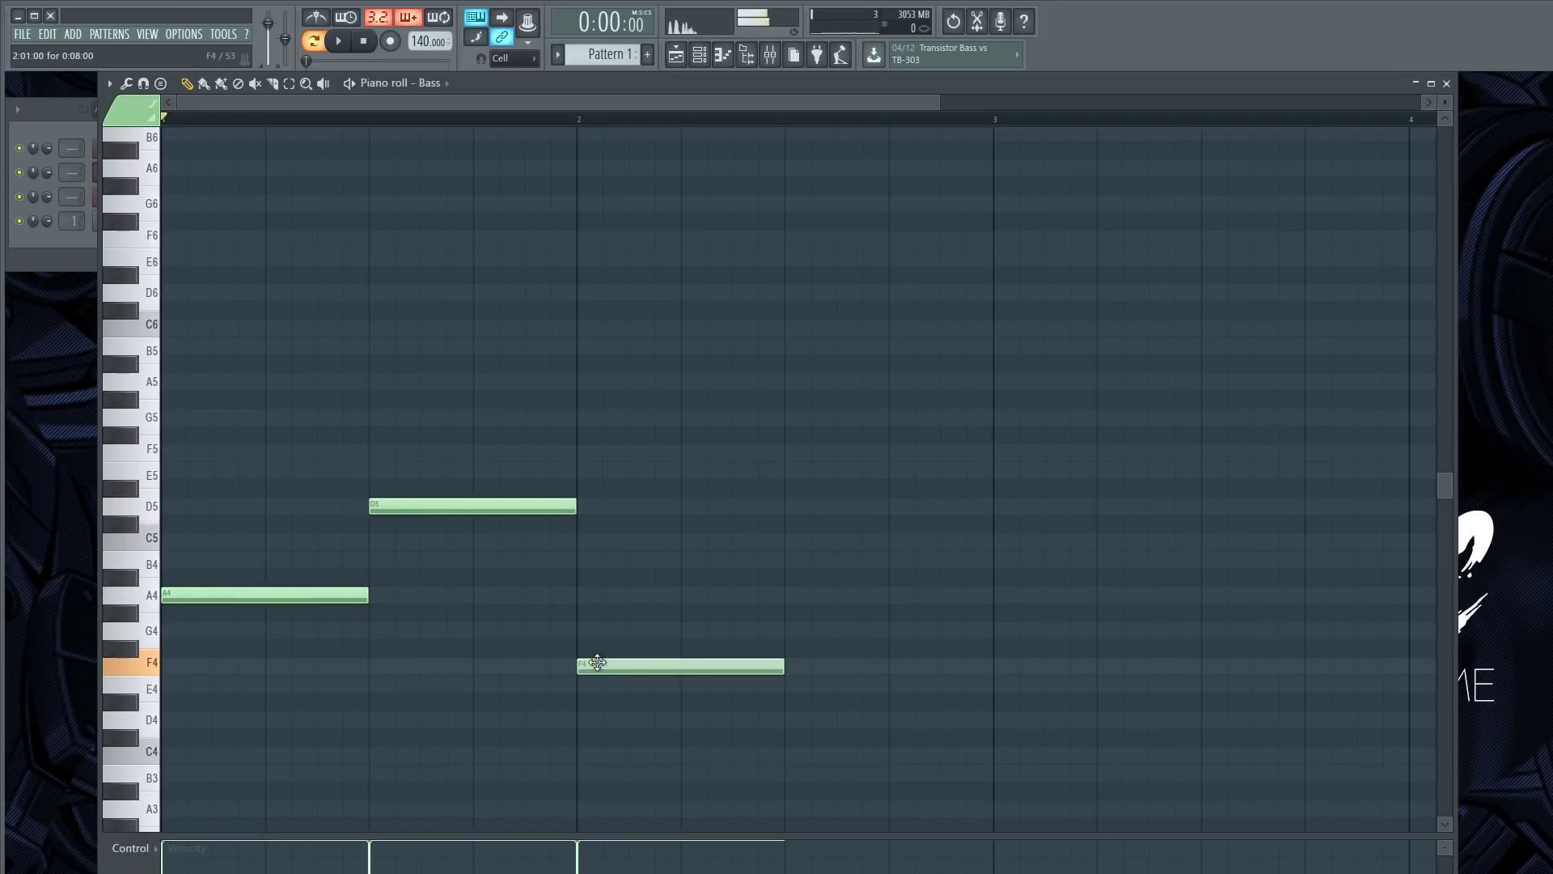
click(790, 684)
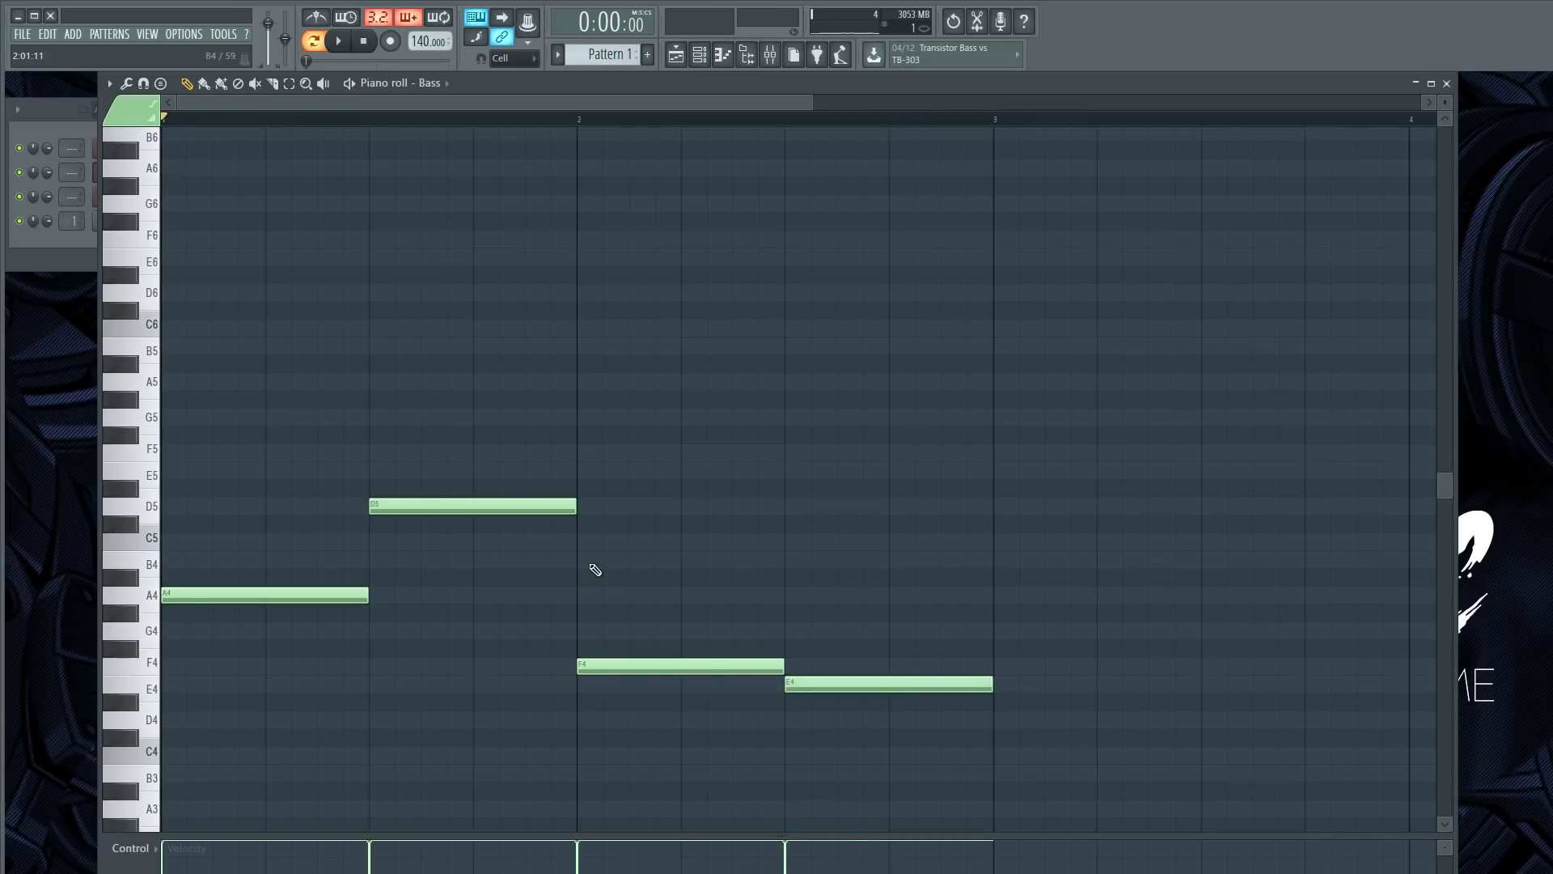
key(space)
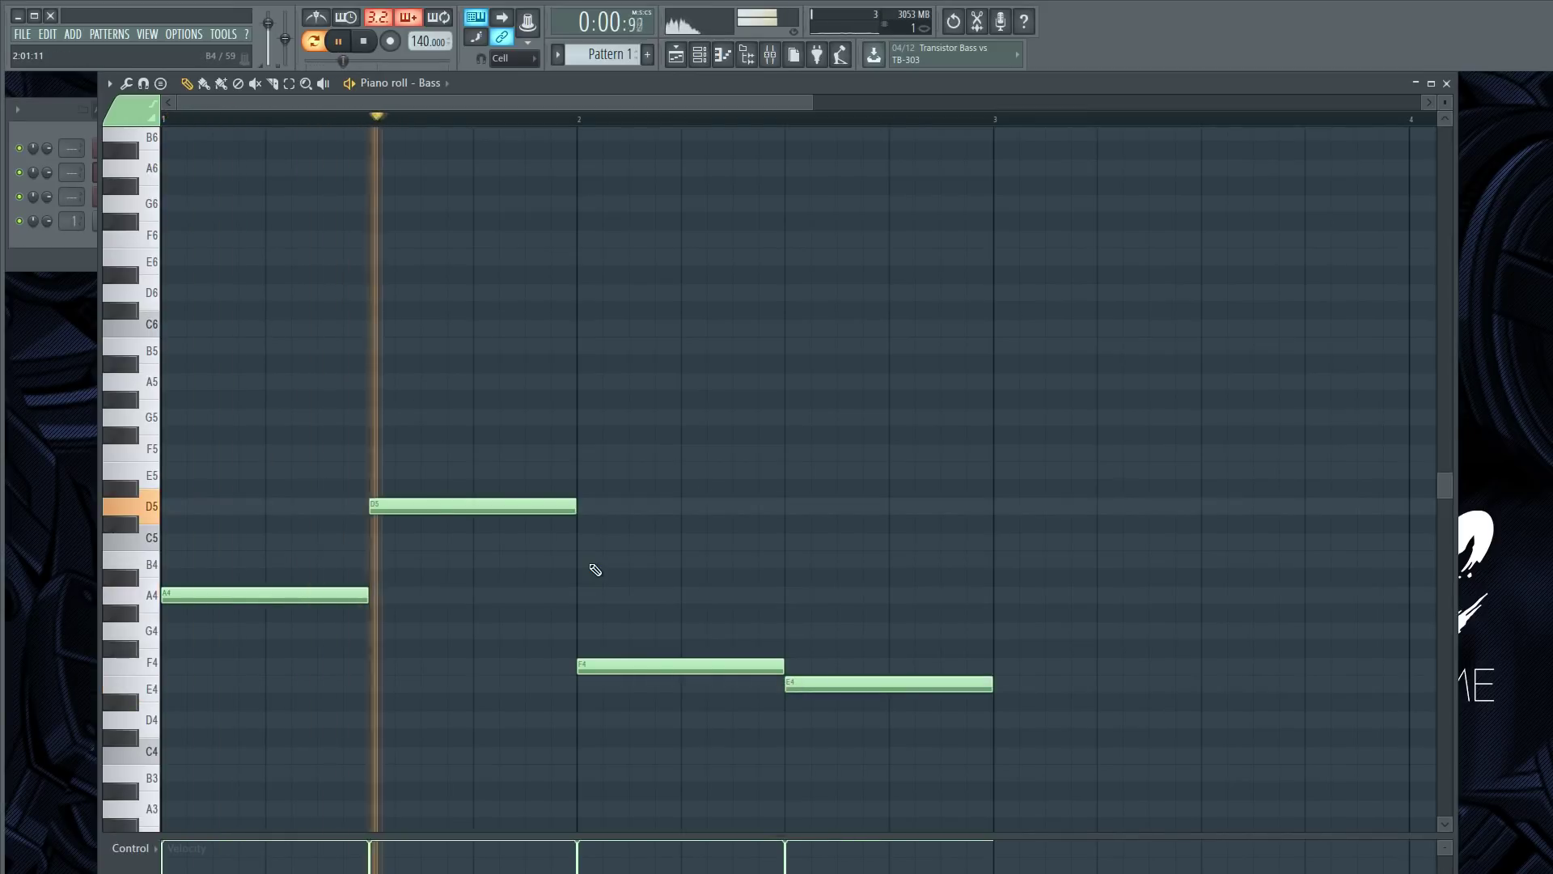
key(space)
Shorten A4 and F4 to 6 steps, extend D5 and E4 to fill the rest of each bar, and play back the bass line.
drag(366, 593, 316, 593)
drag(414, 511, 363, 512)
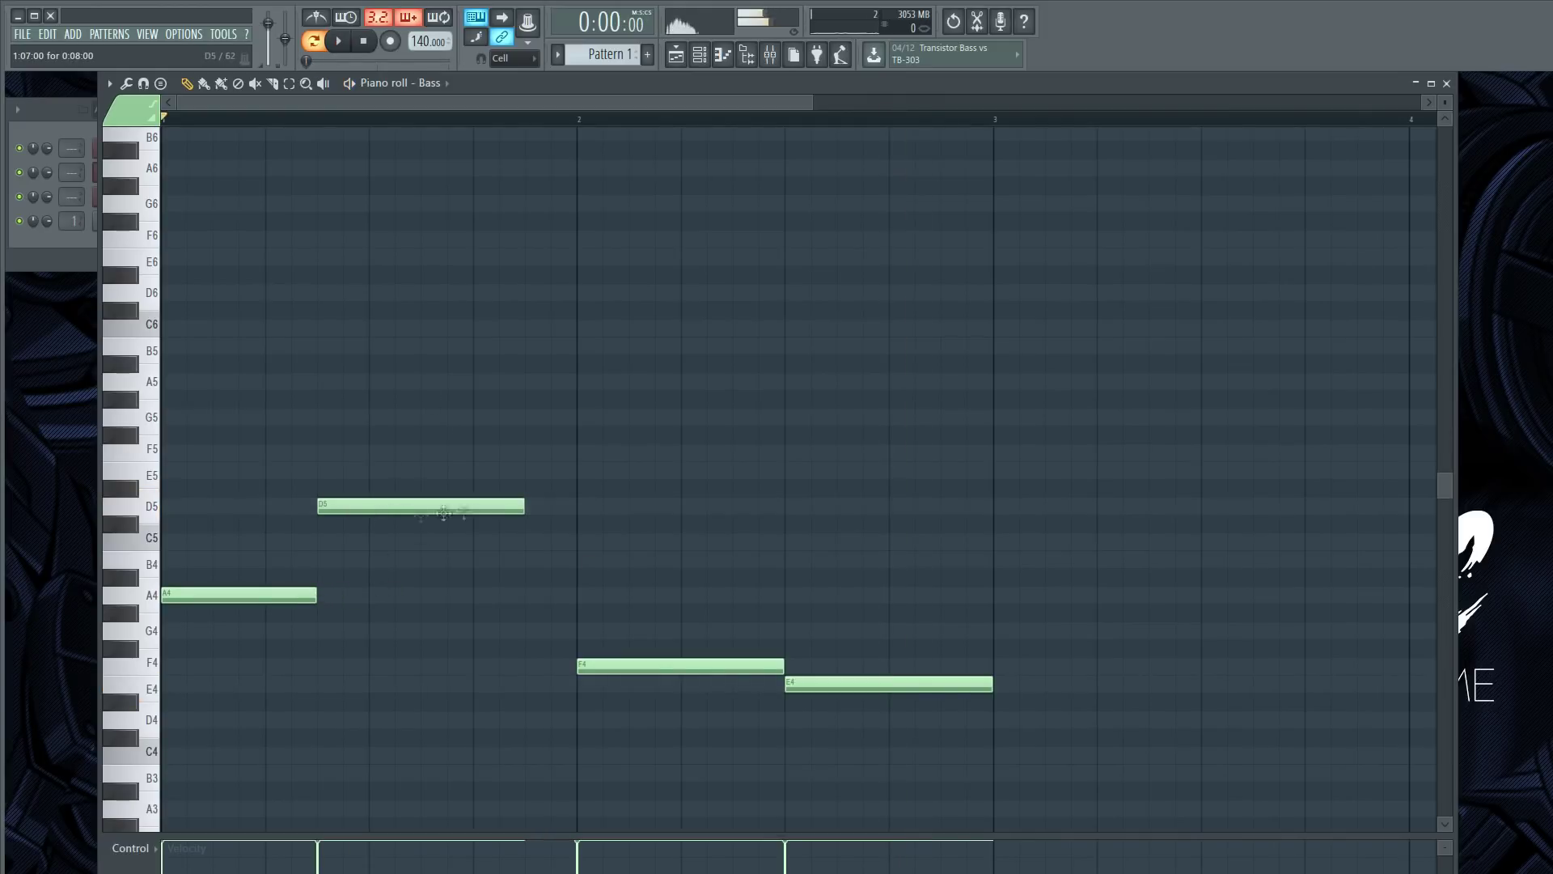
drag(523, 506, 574, 507)
drag(776, 666, 738, 671)
click(791, 666)
right_click(791, 666)
drag(790, 680, 738, 682)
key(space)
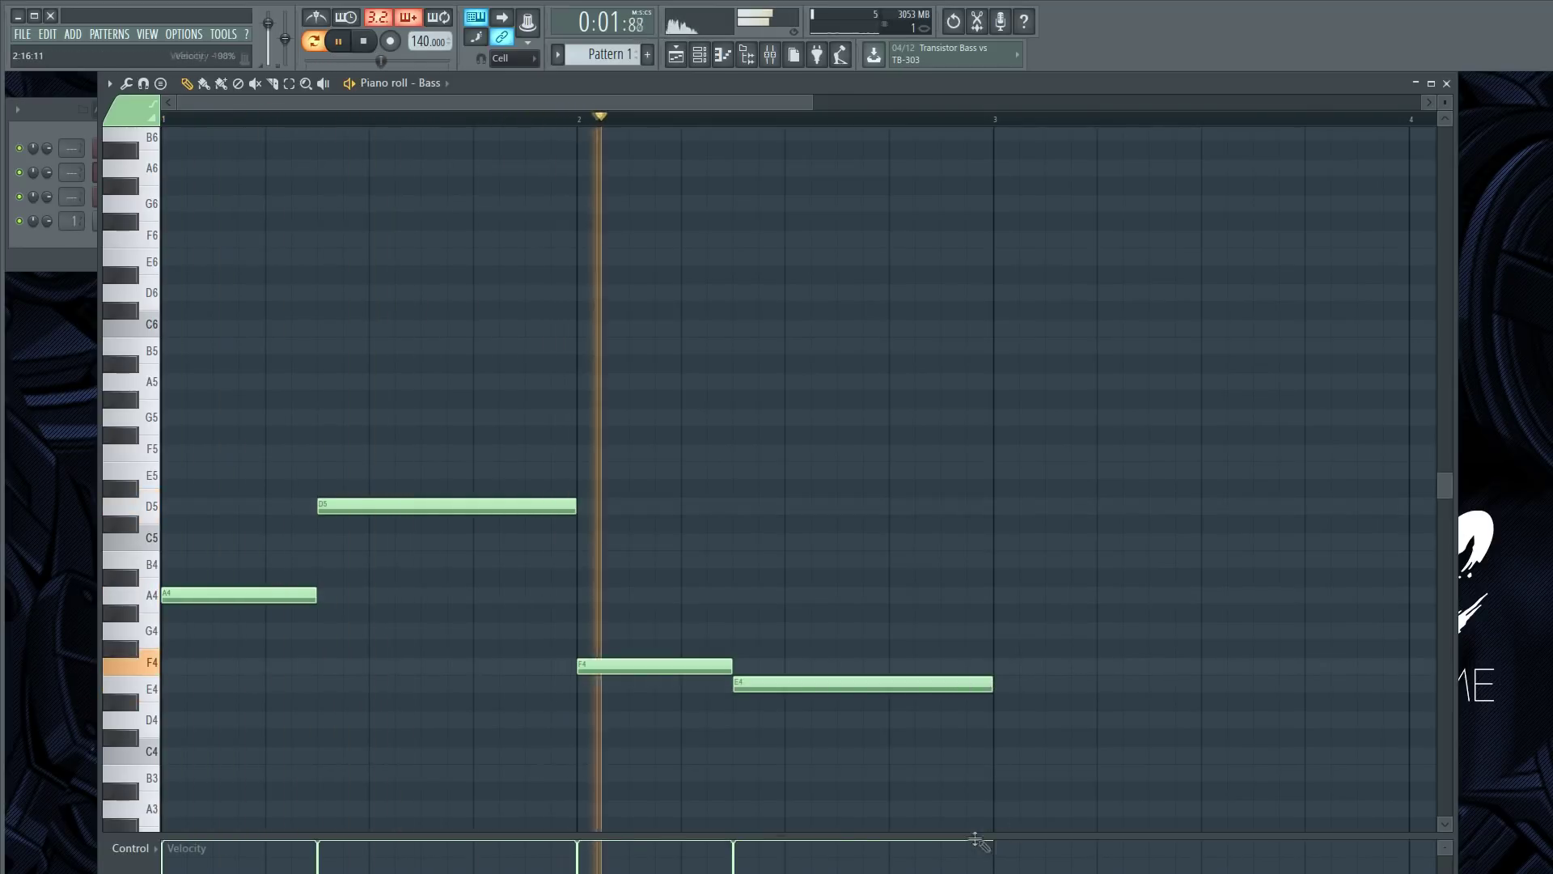
Copy the bass line into the Piano channel's piano roll and play it back.
click(701, 55)
key(space)
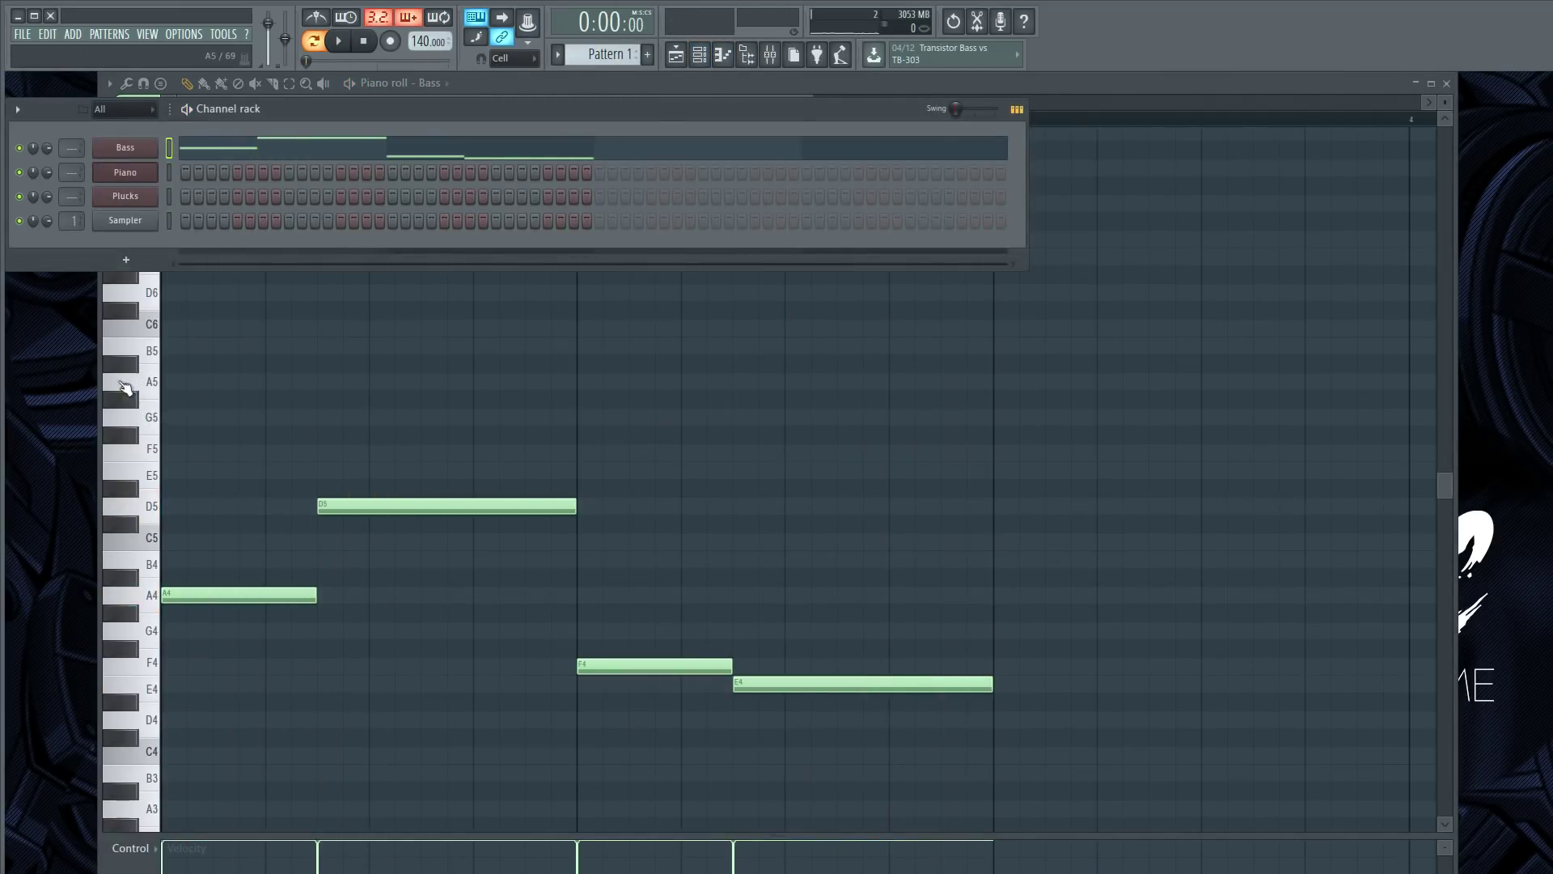
click(171, 175)
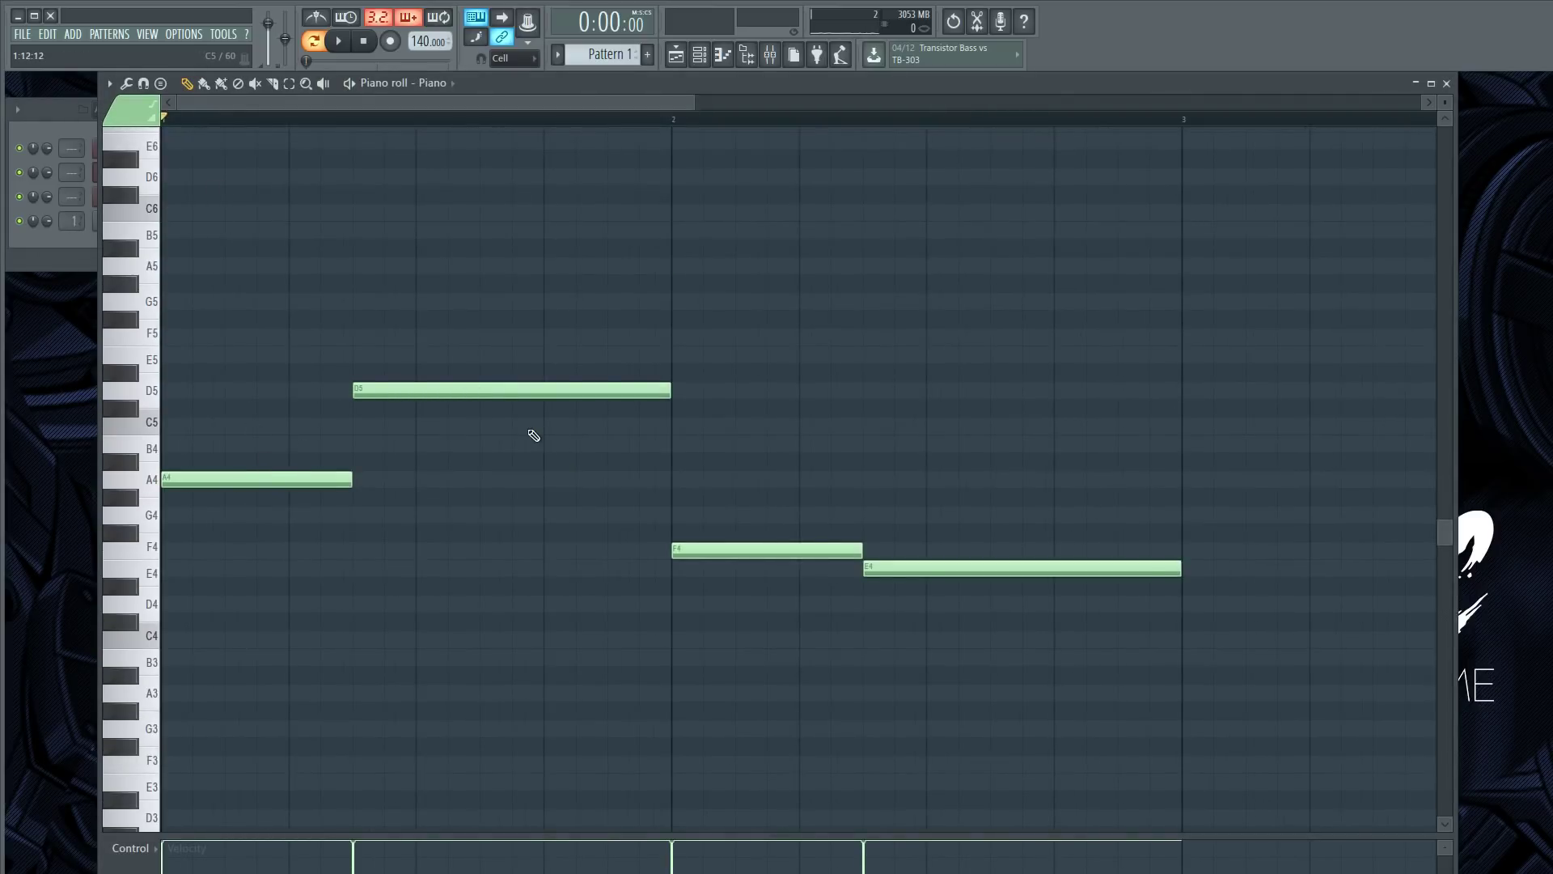
key(space)
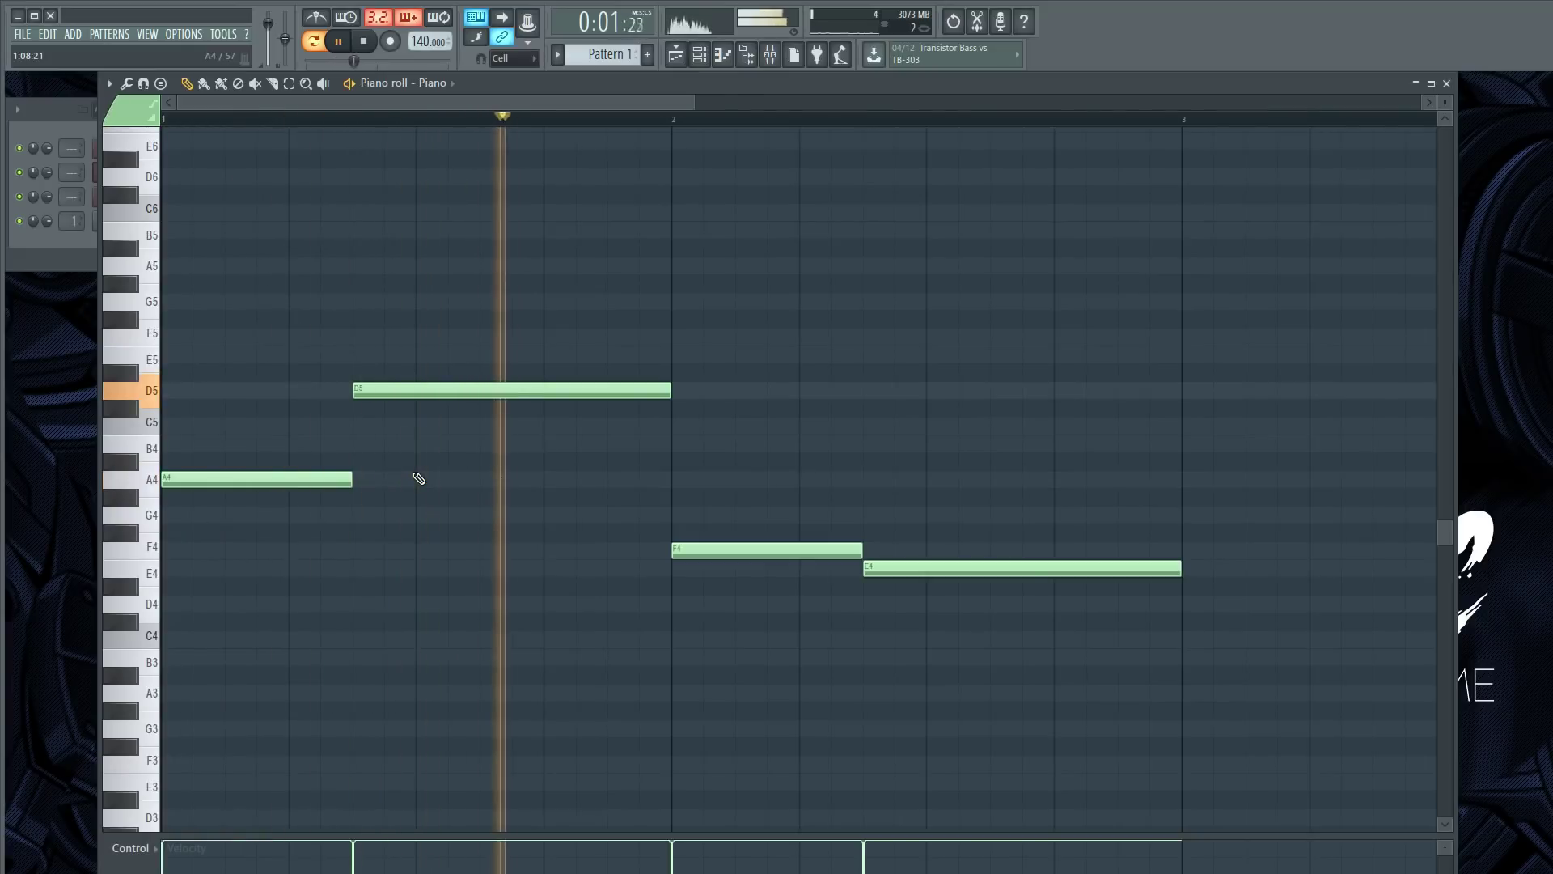
key(space)
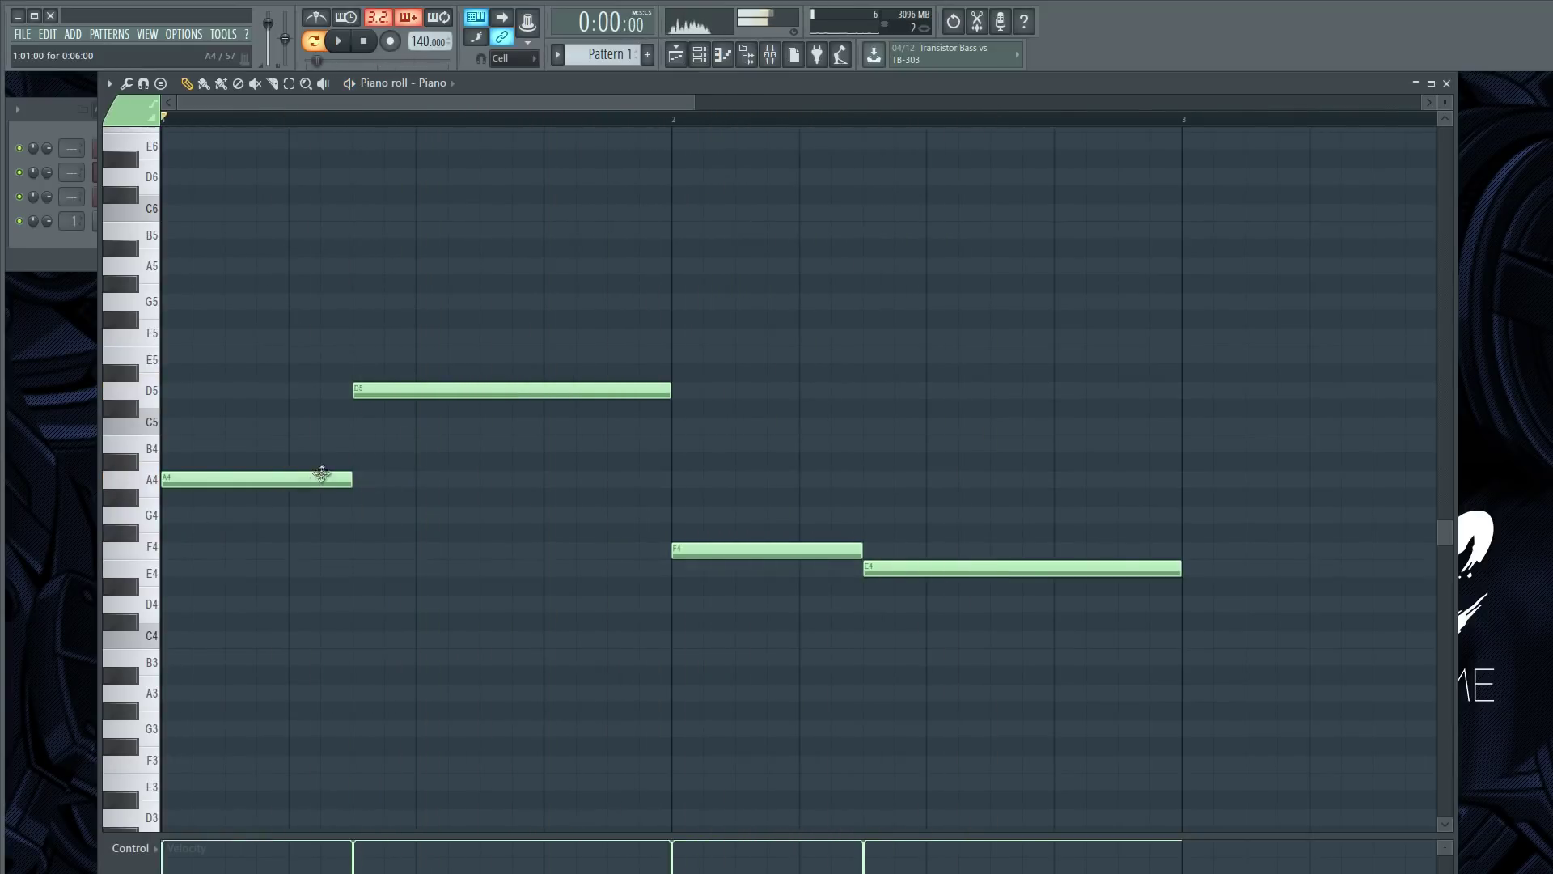
Build the first chord by adding 6-step C5 and E5 above A4, and play it back.
scroll(190, 486, up, 3)
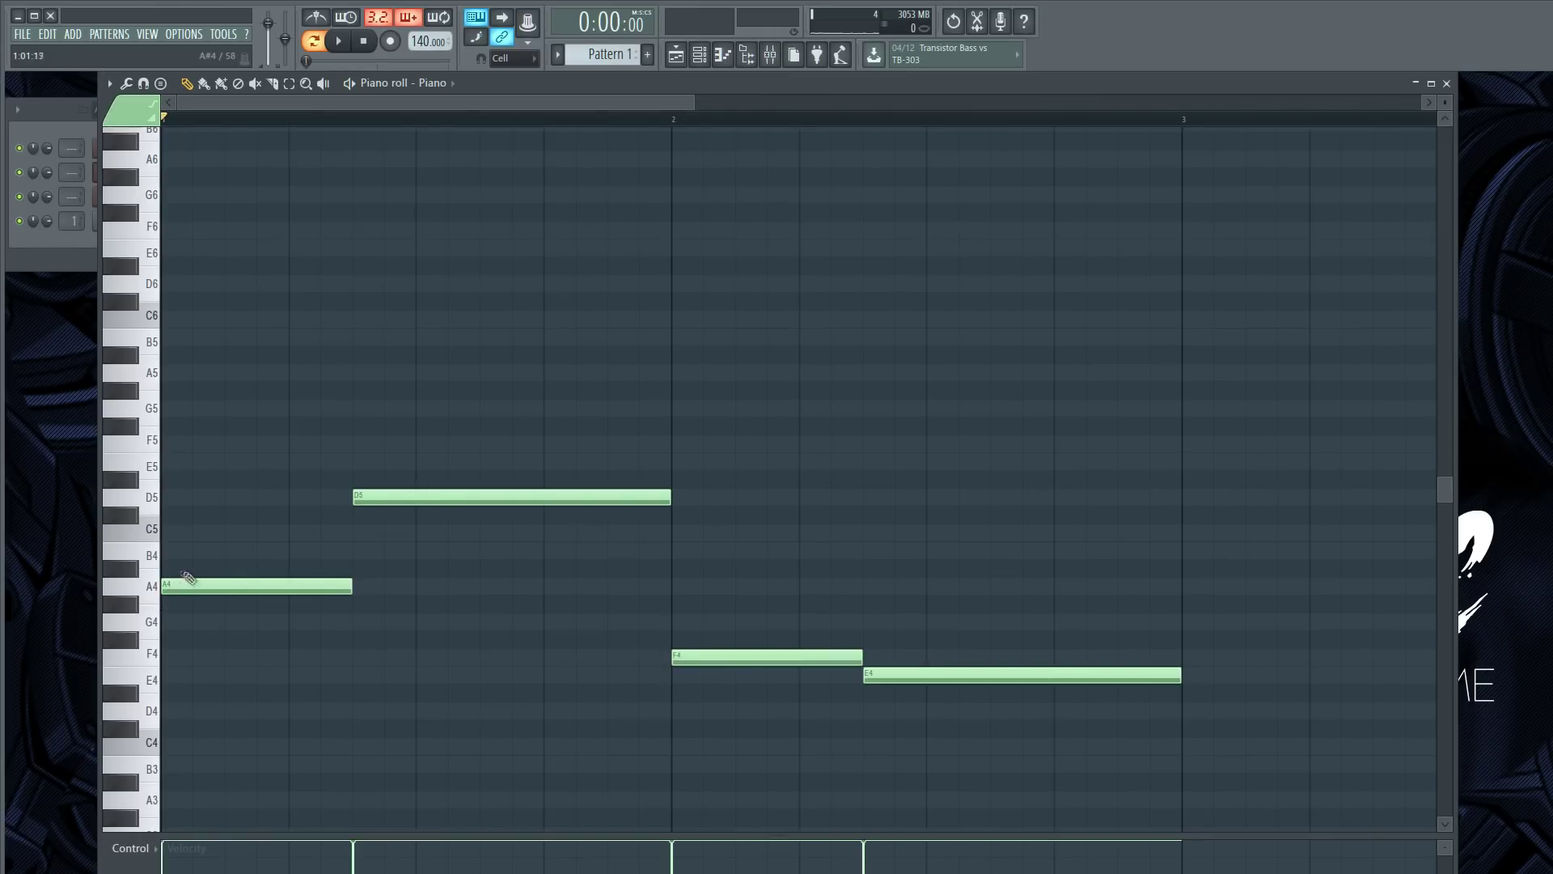
click(177, 535)
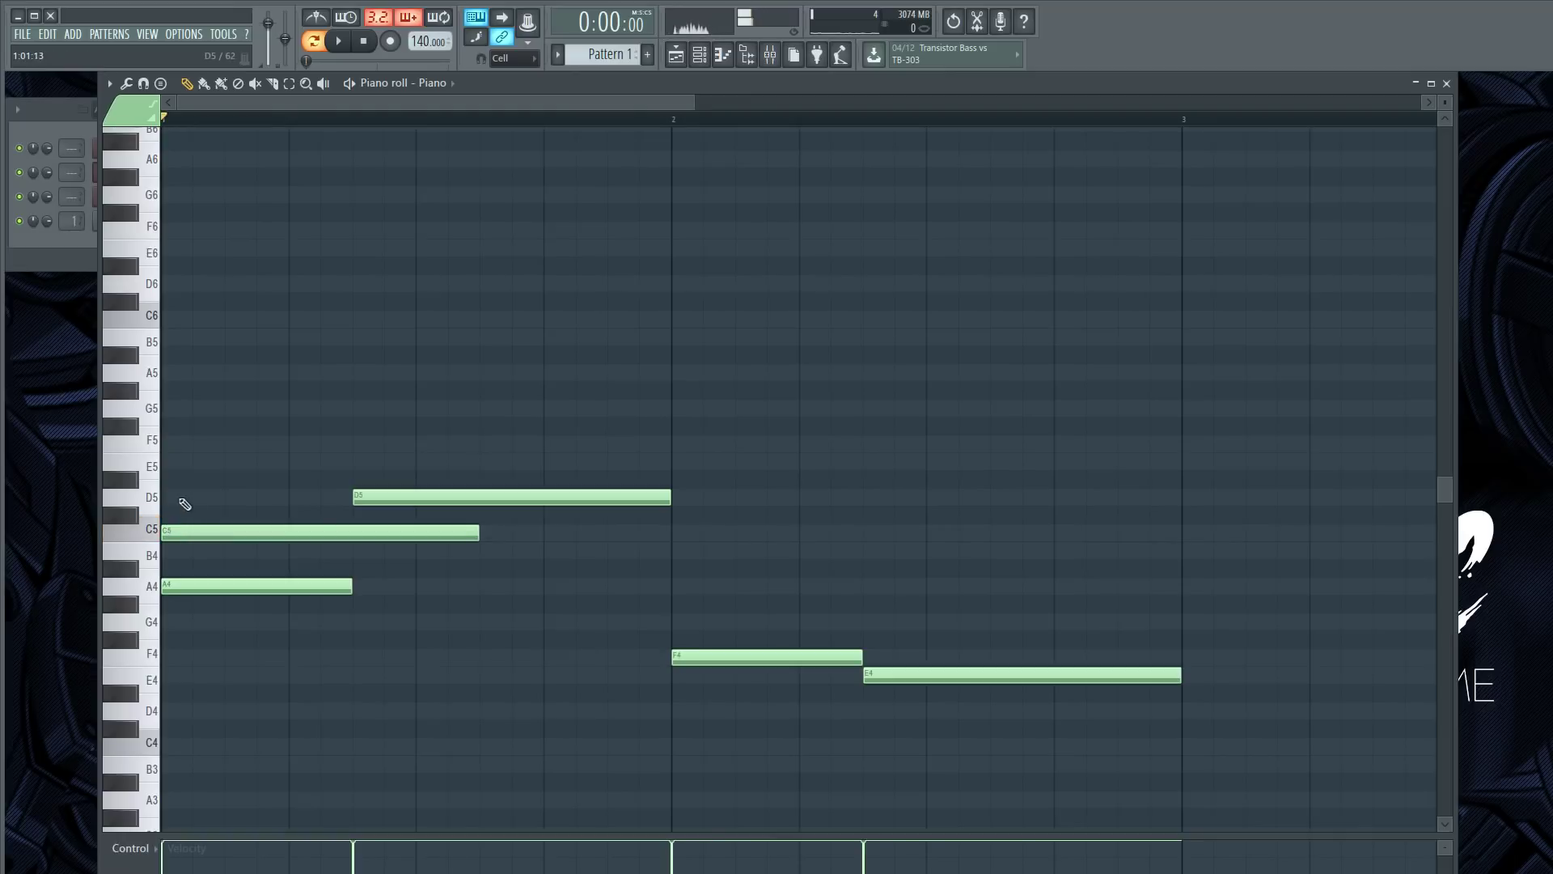
click(186, 462)
click(290, 584)
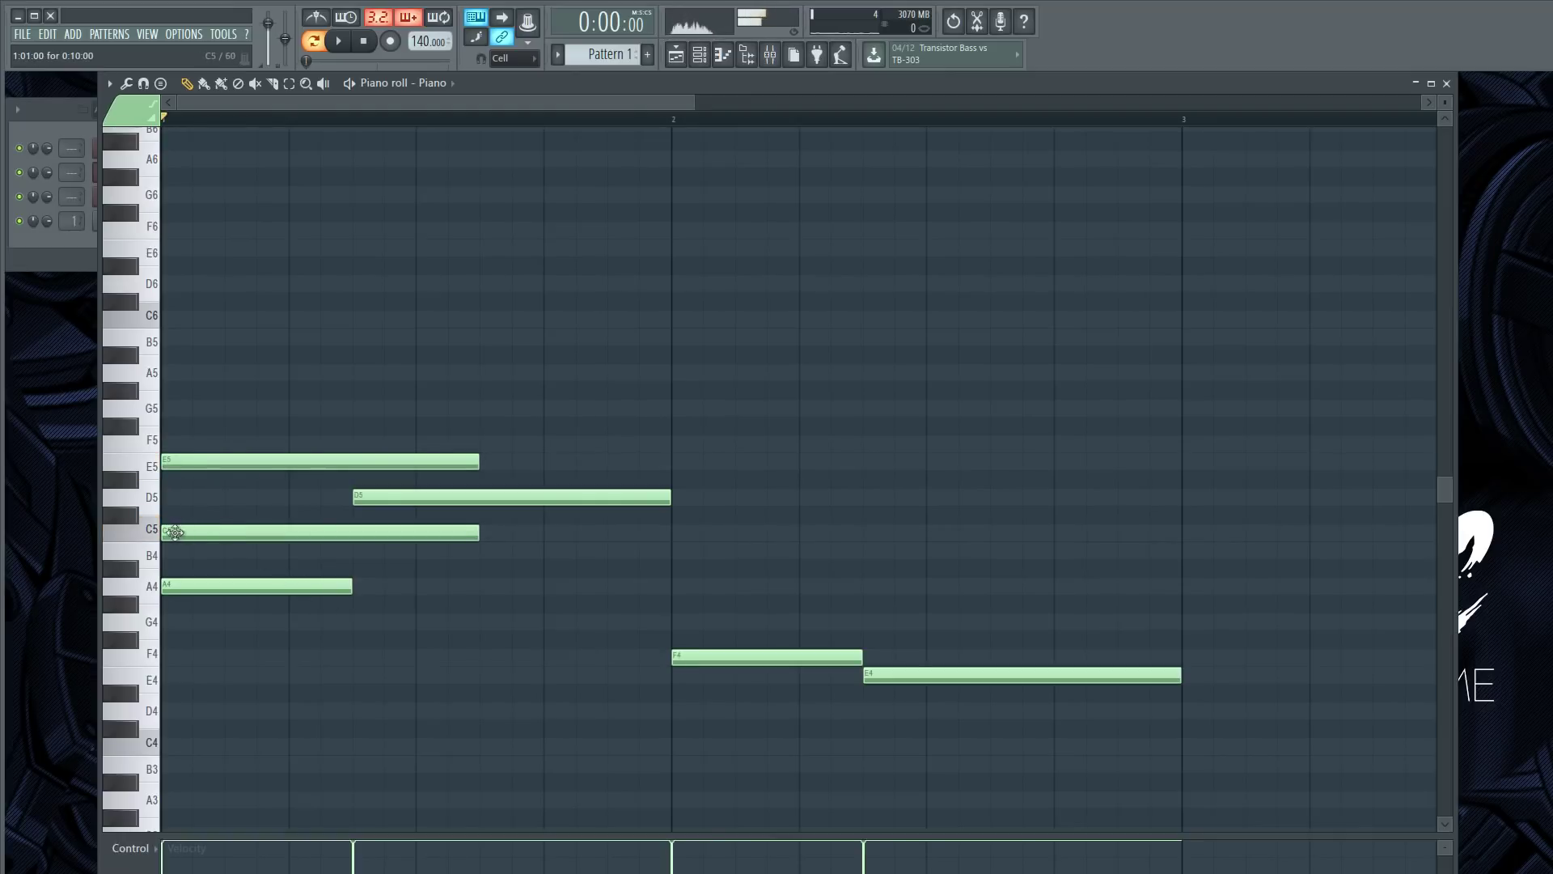
right_click(174, 532)
click(175, 532)
right_click(167, 461)
click(170, 463)
key(space)
key(space)
Build the second chord by adding F5 and A5 above D5 at the same length, and play back the chords.
click(366, 501)
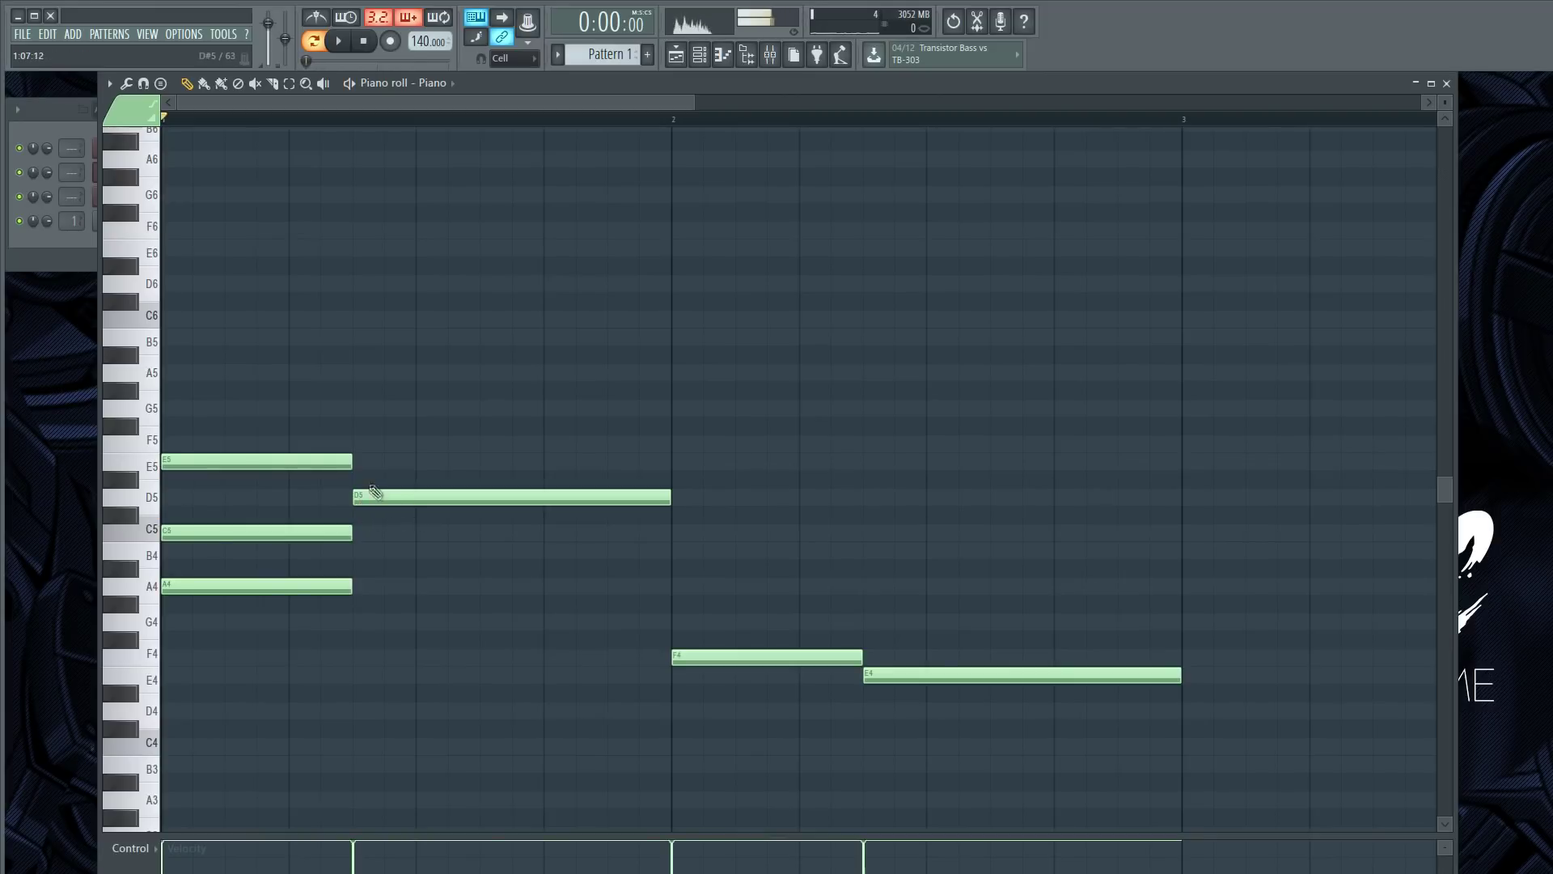
click(364, 444)
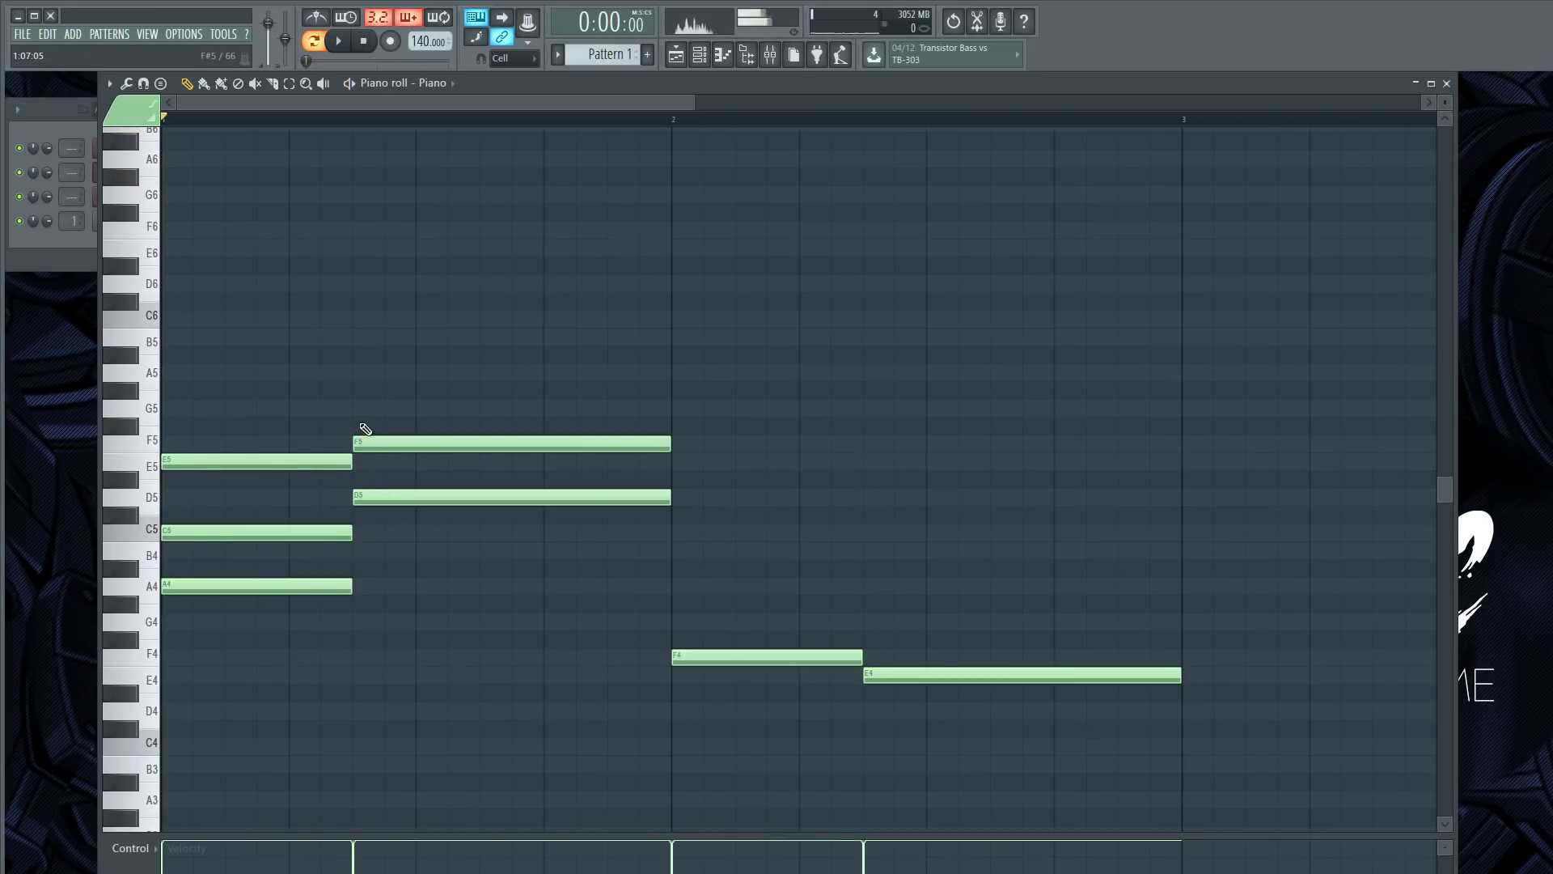
click(364, 373)
key(space)
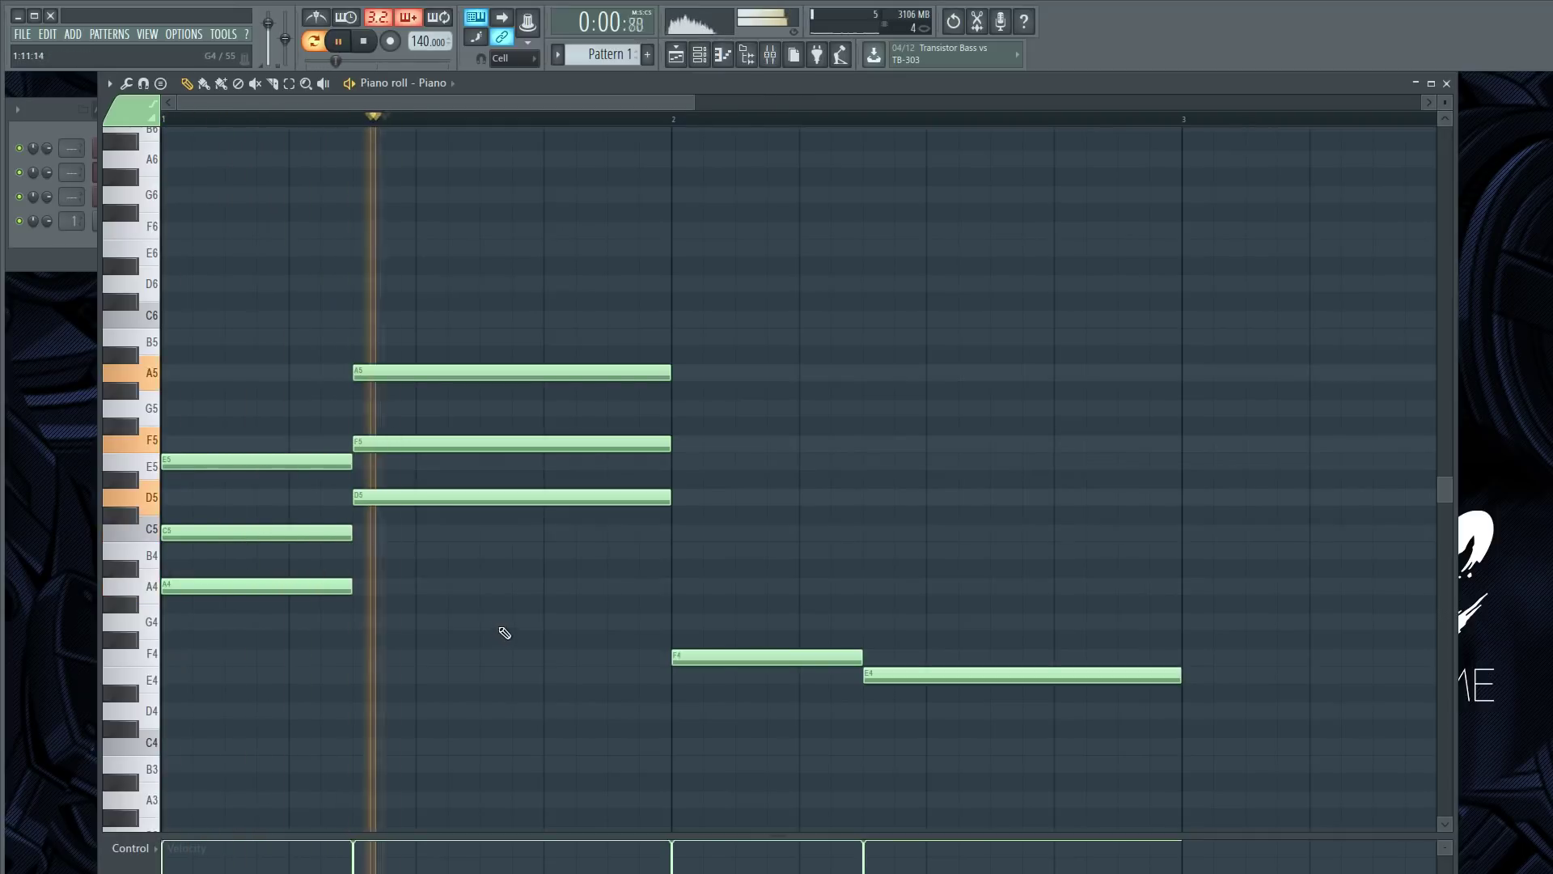
key(space)
Try G#4 and then A4 with C5 above F4 in the third chord, and delete the two upper notes.
click(682, 658)
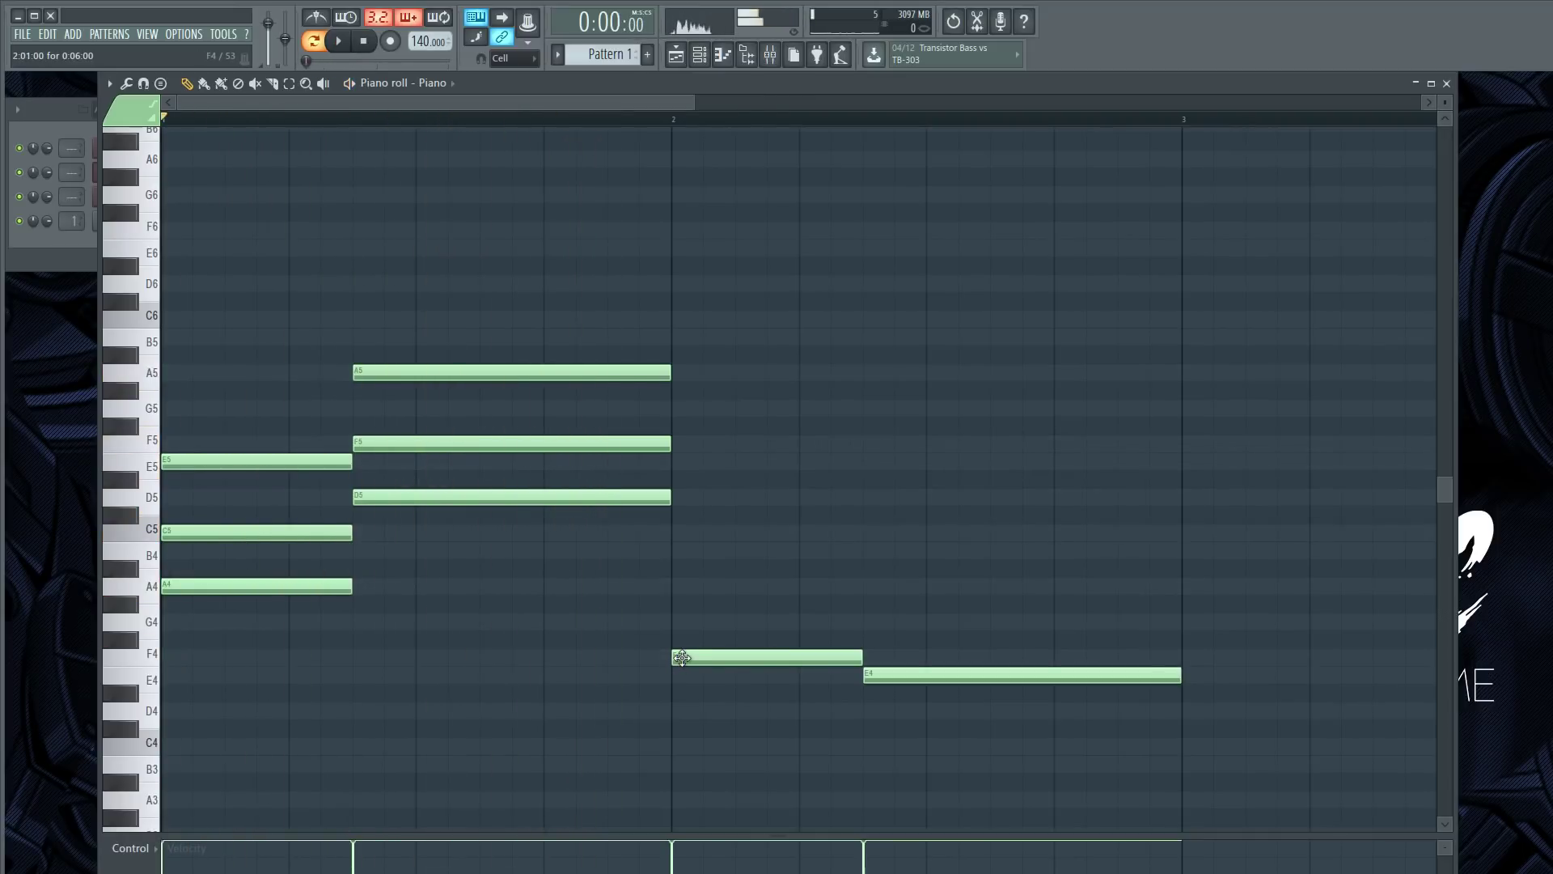
click(684, 604)
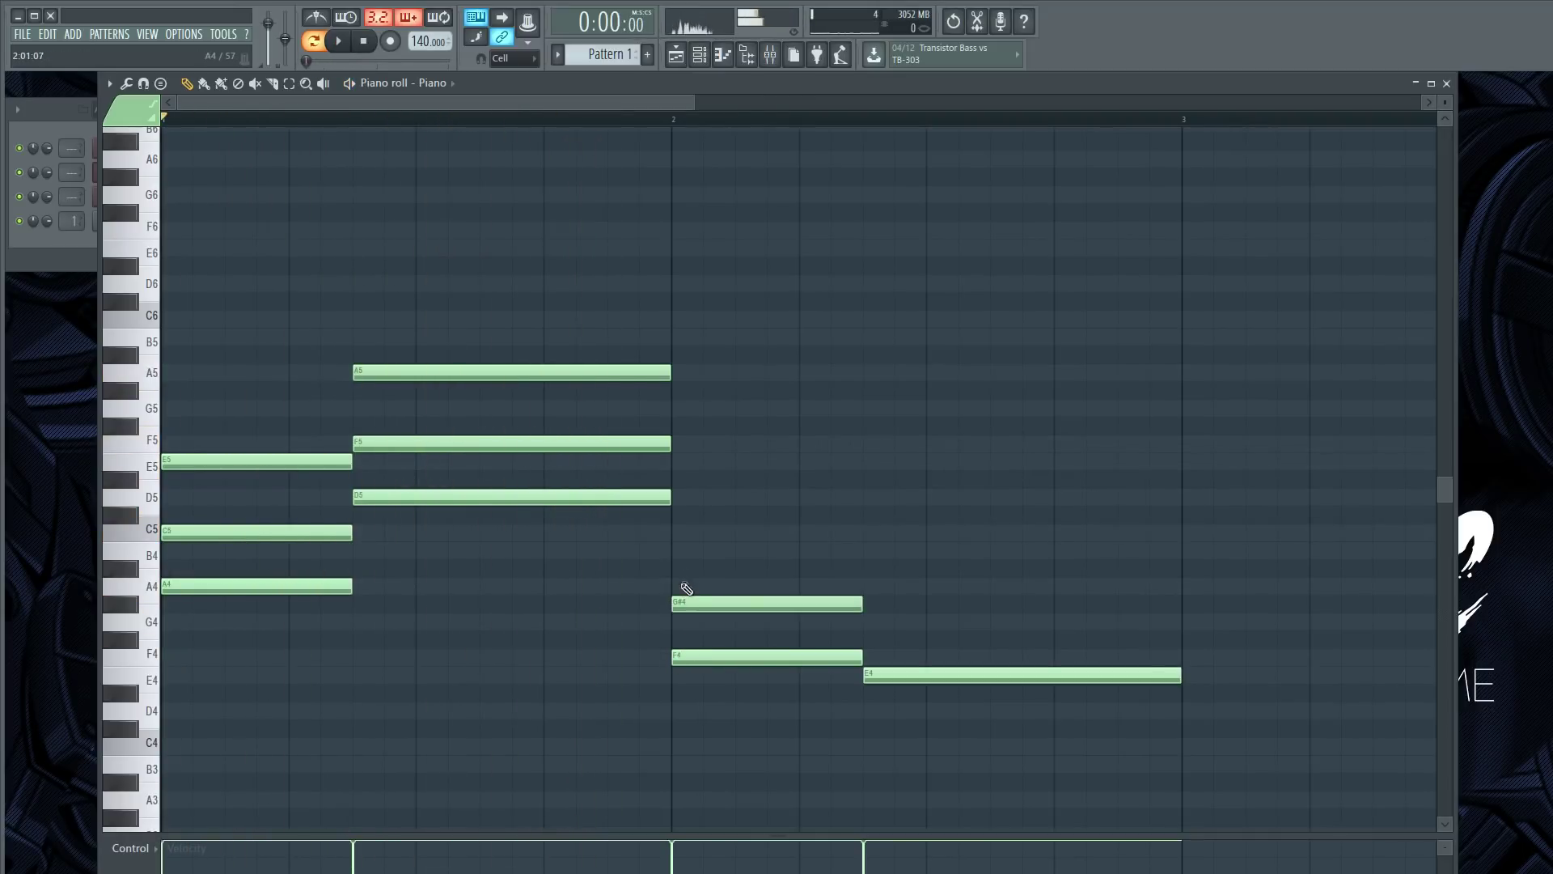
click(685, 534)
key(space)
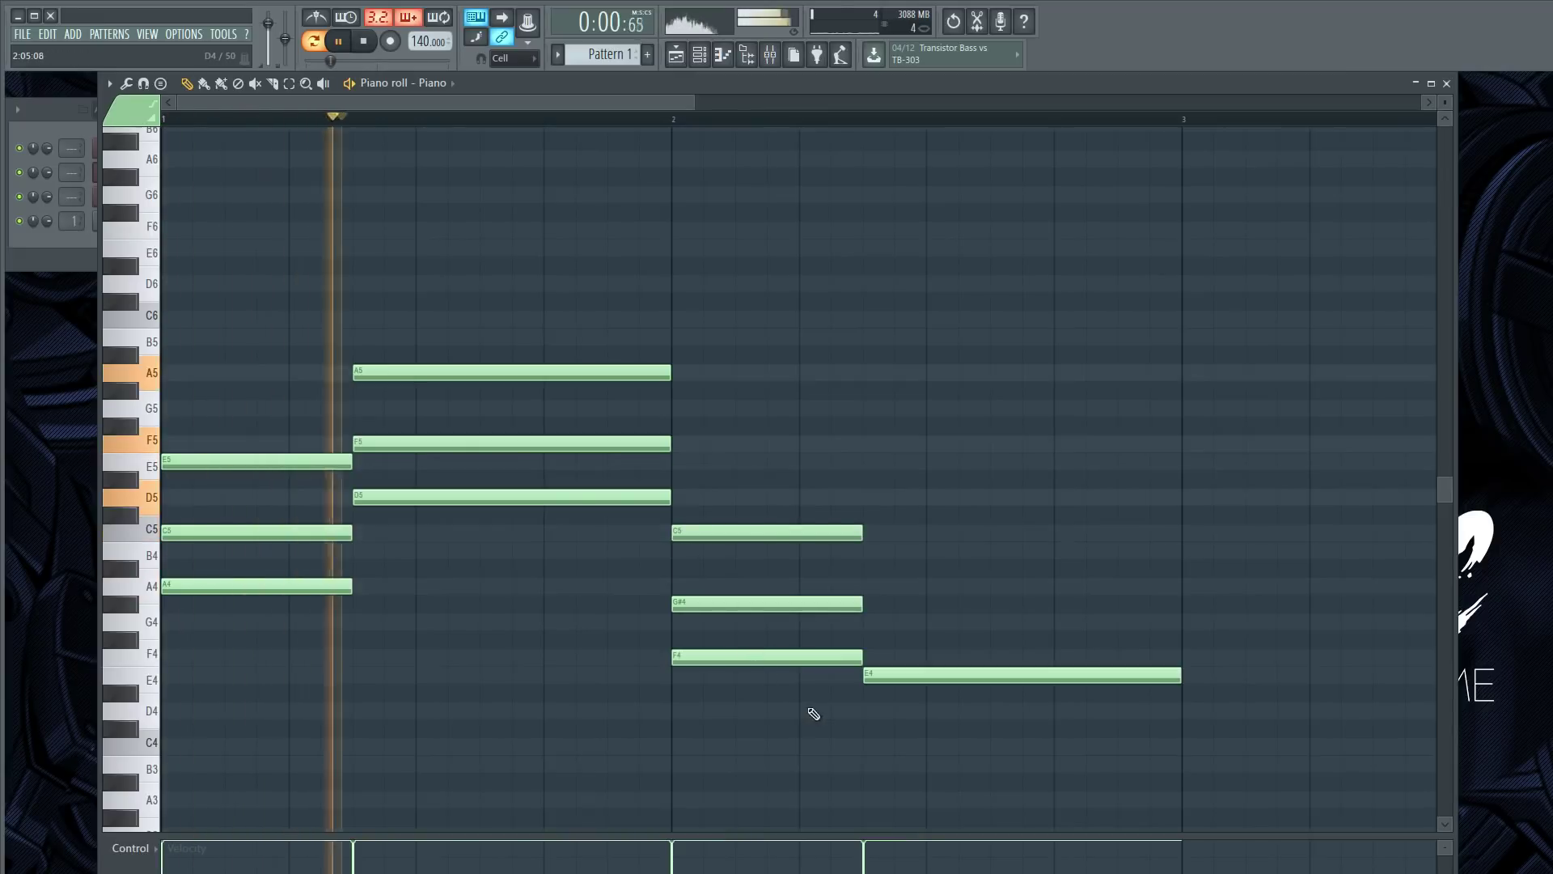
key(space)
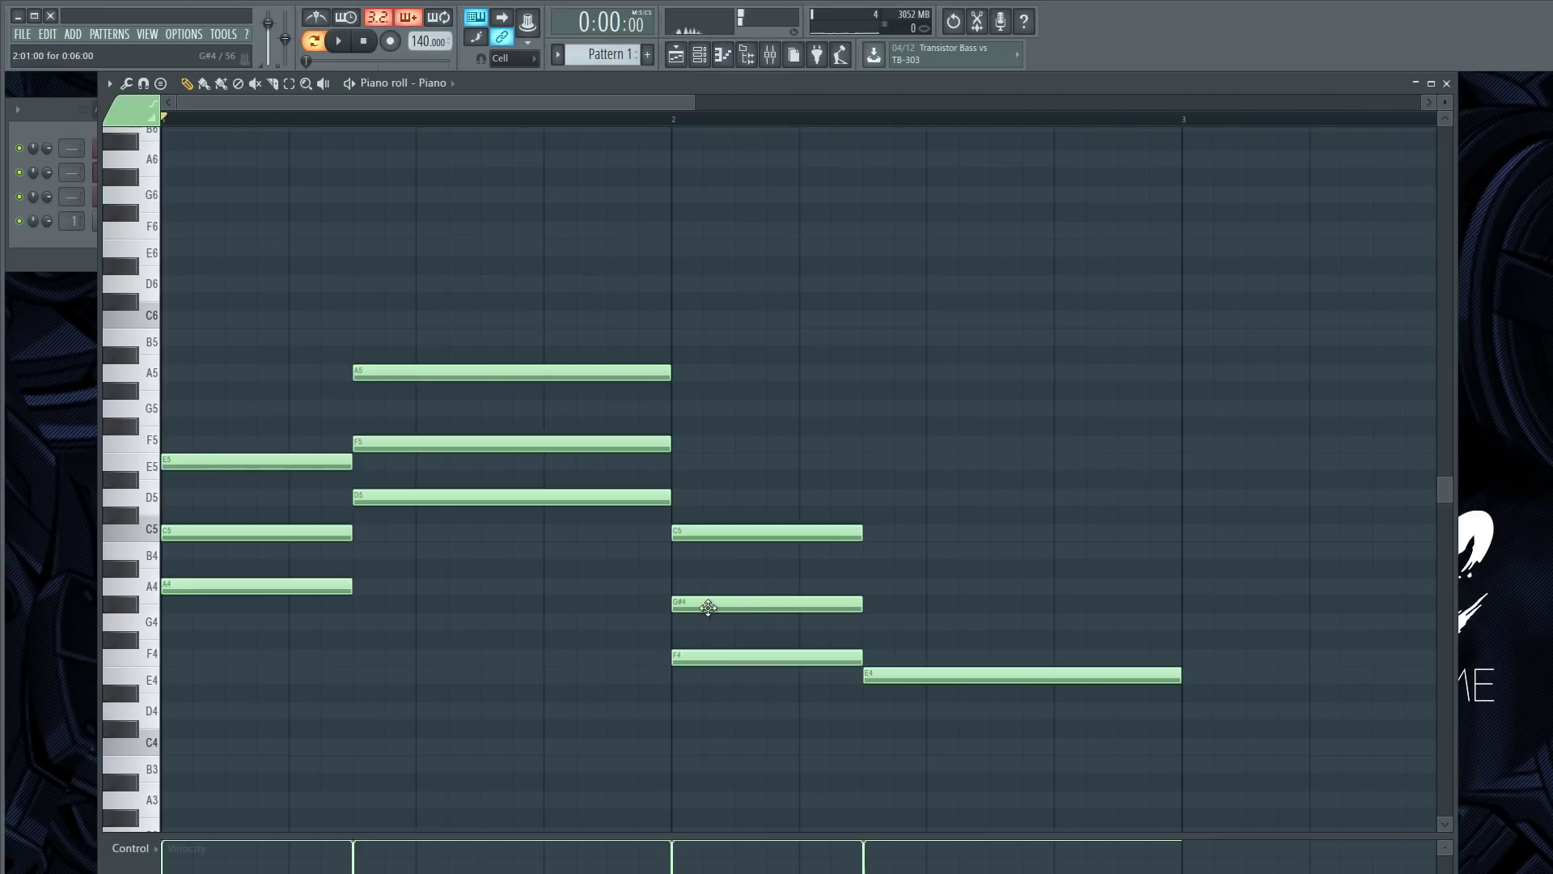
drag(701, 604, 698, 586)
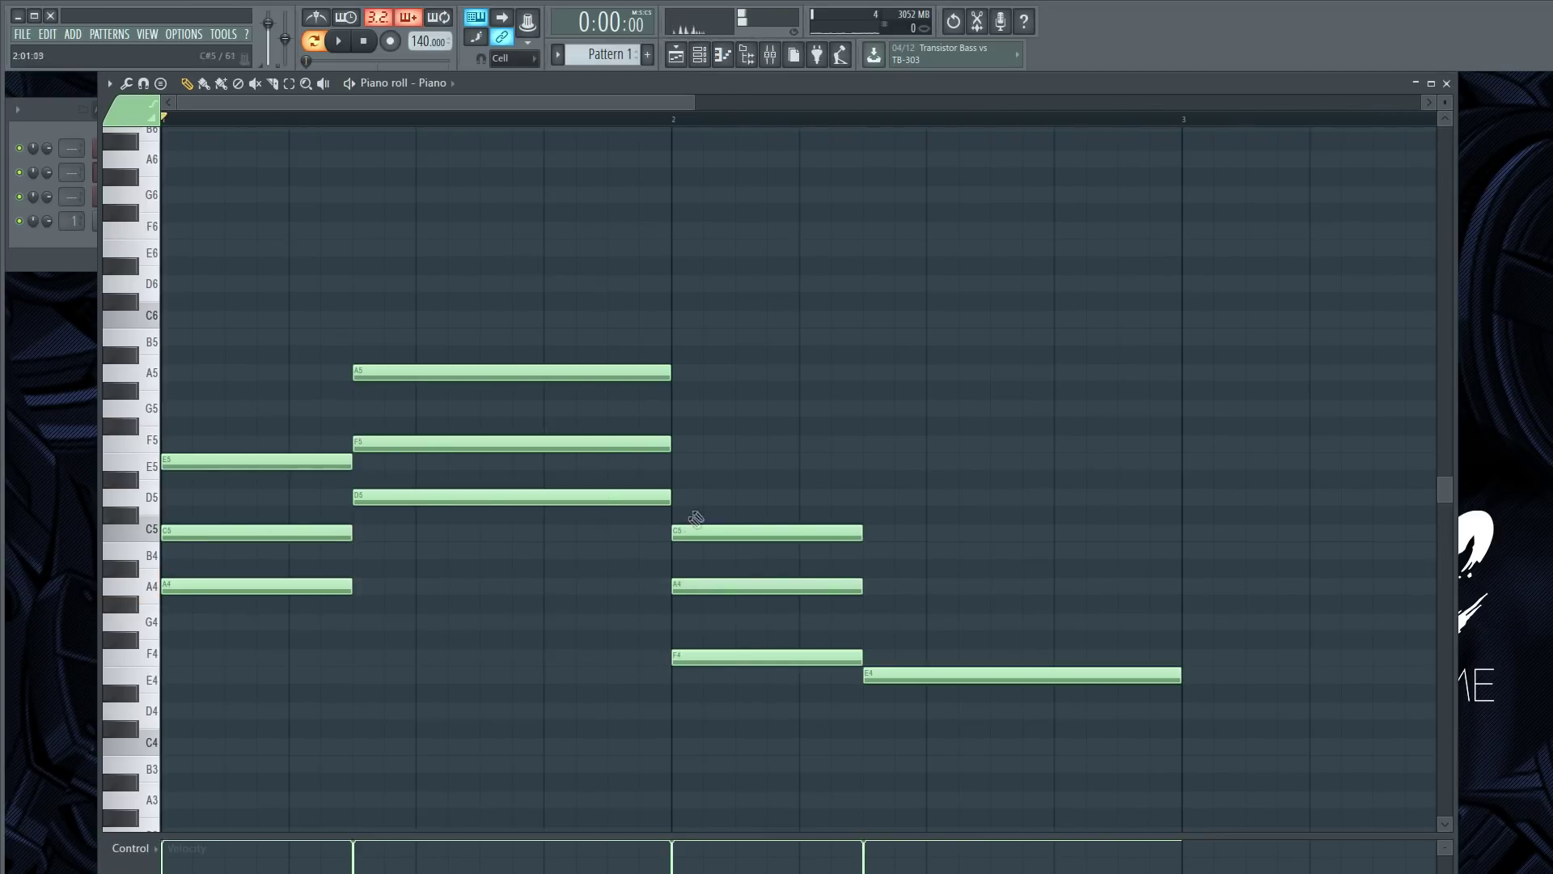
right_click(712, 531)
right_click(705, 585)
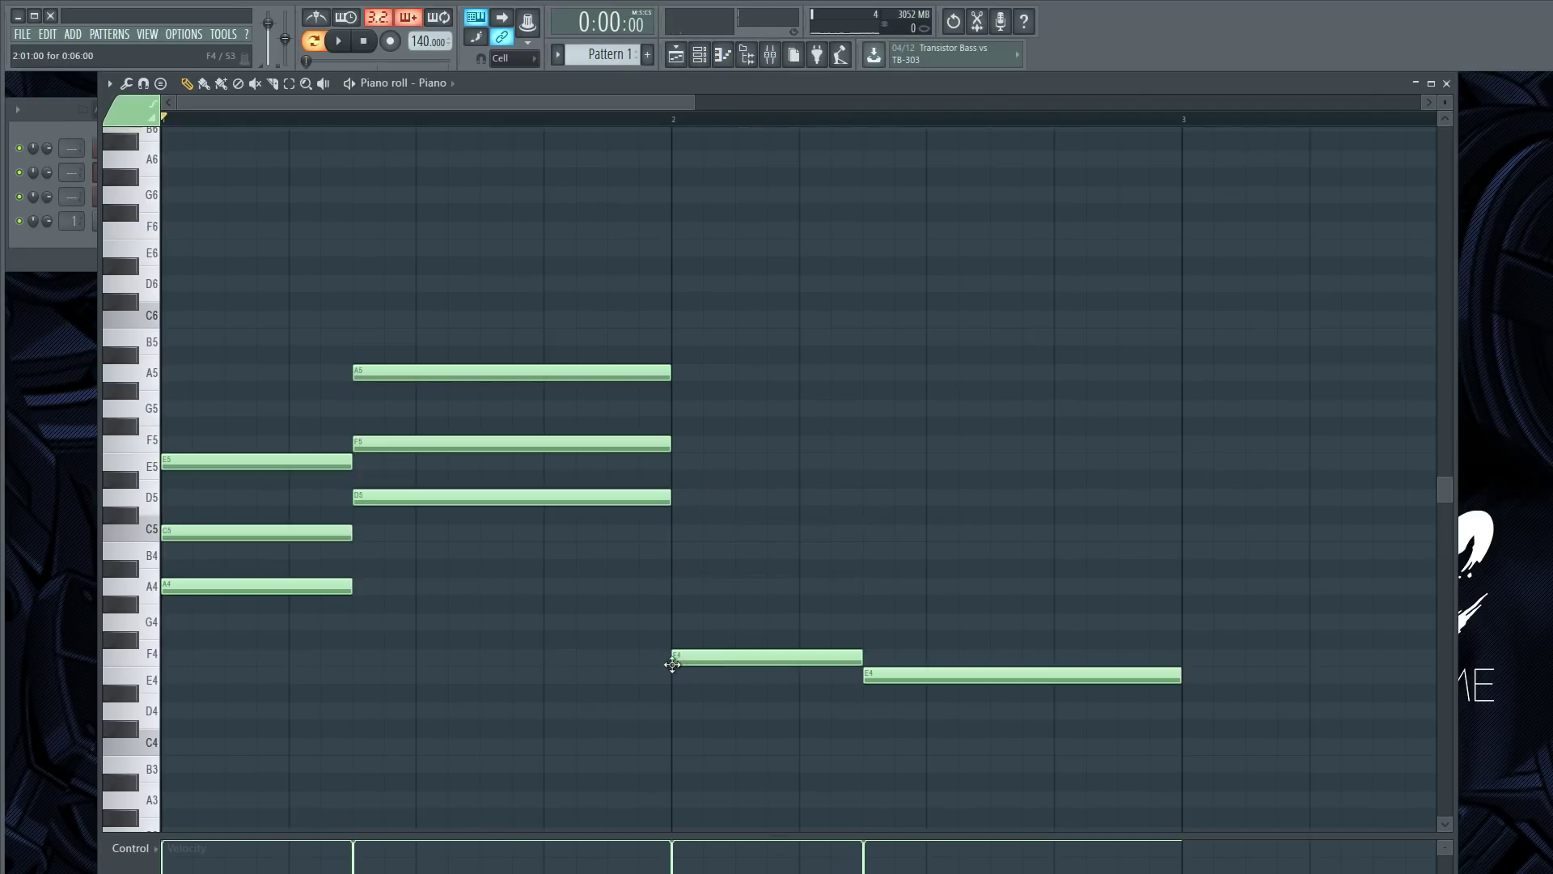
Build the third chord by adding 6-step A4 and C5 above F4, and play back the progression.
click(696, 584)
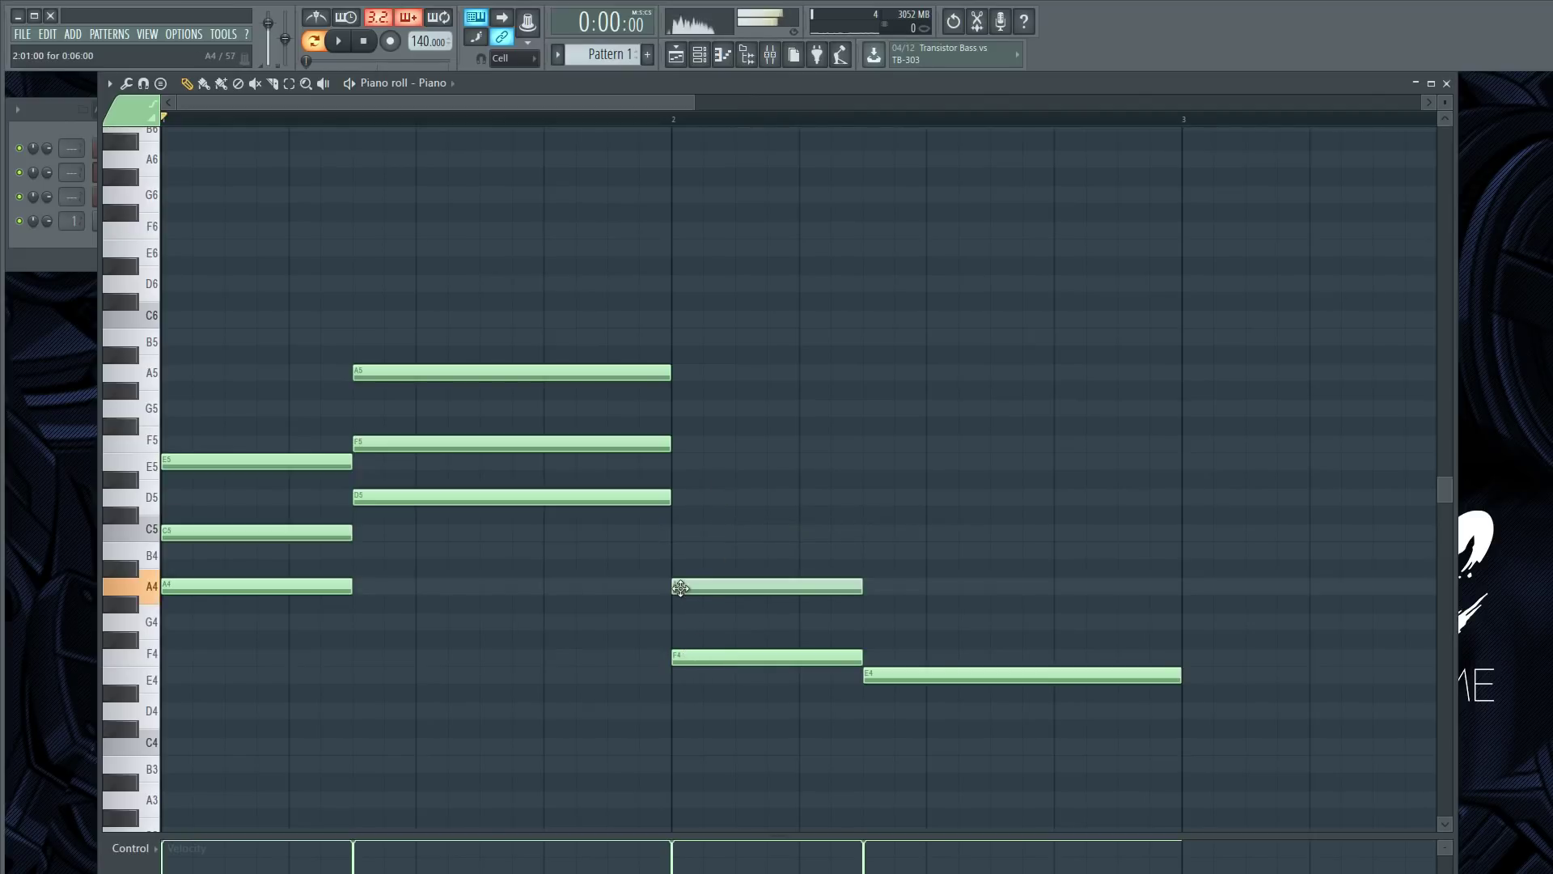
click(686, 531)
key(space)
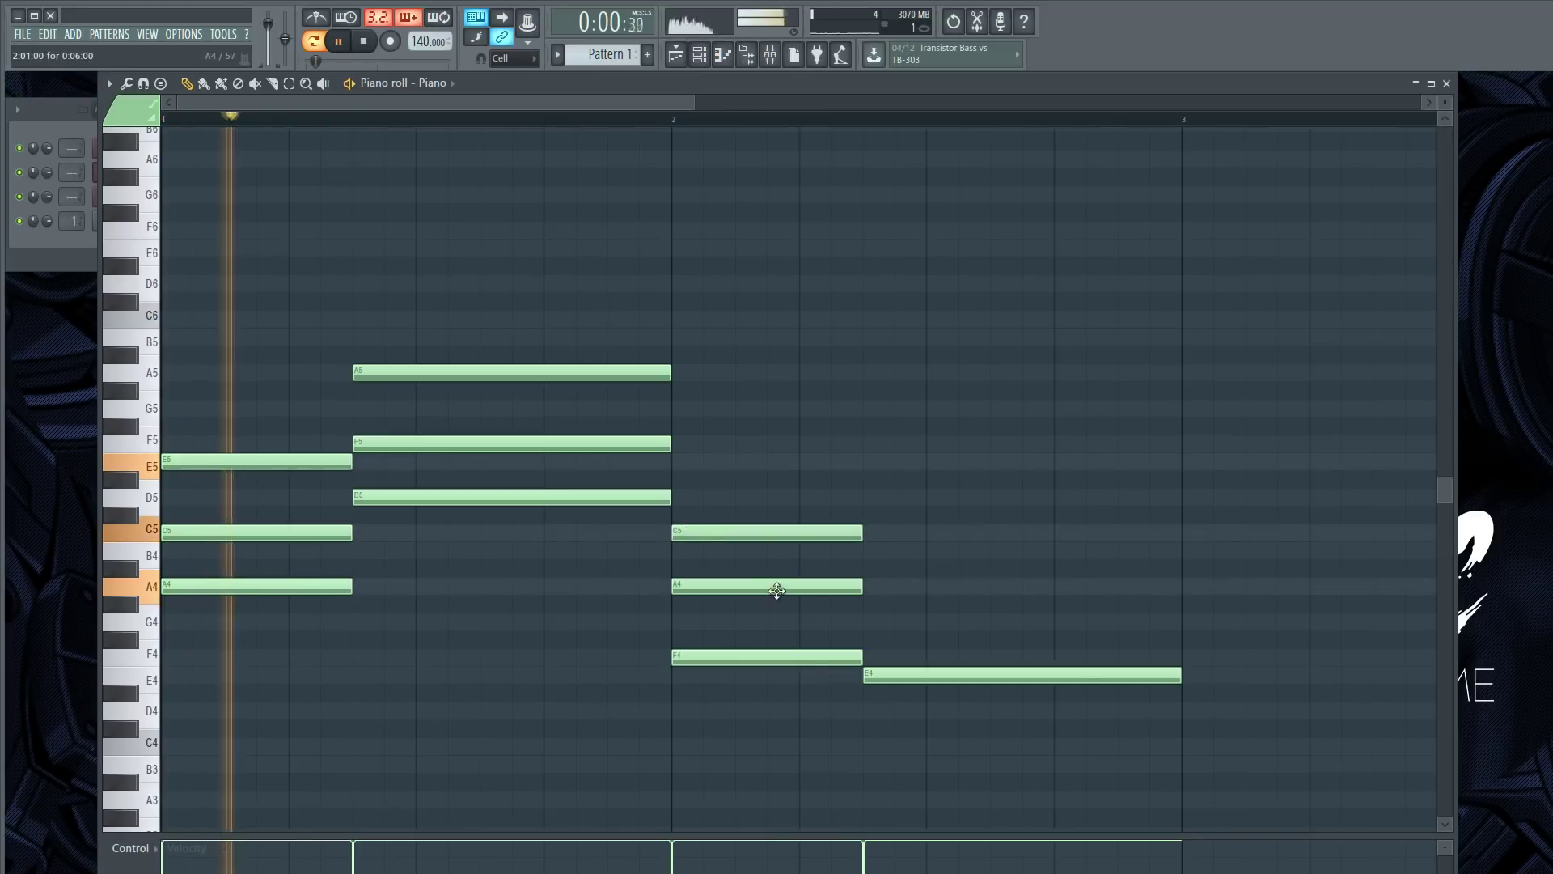
key(space)
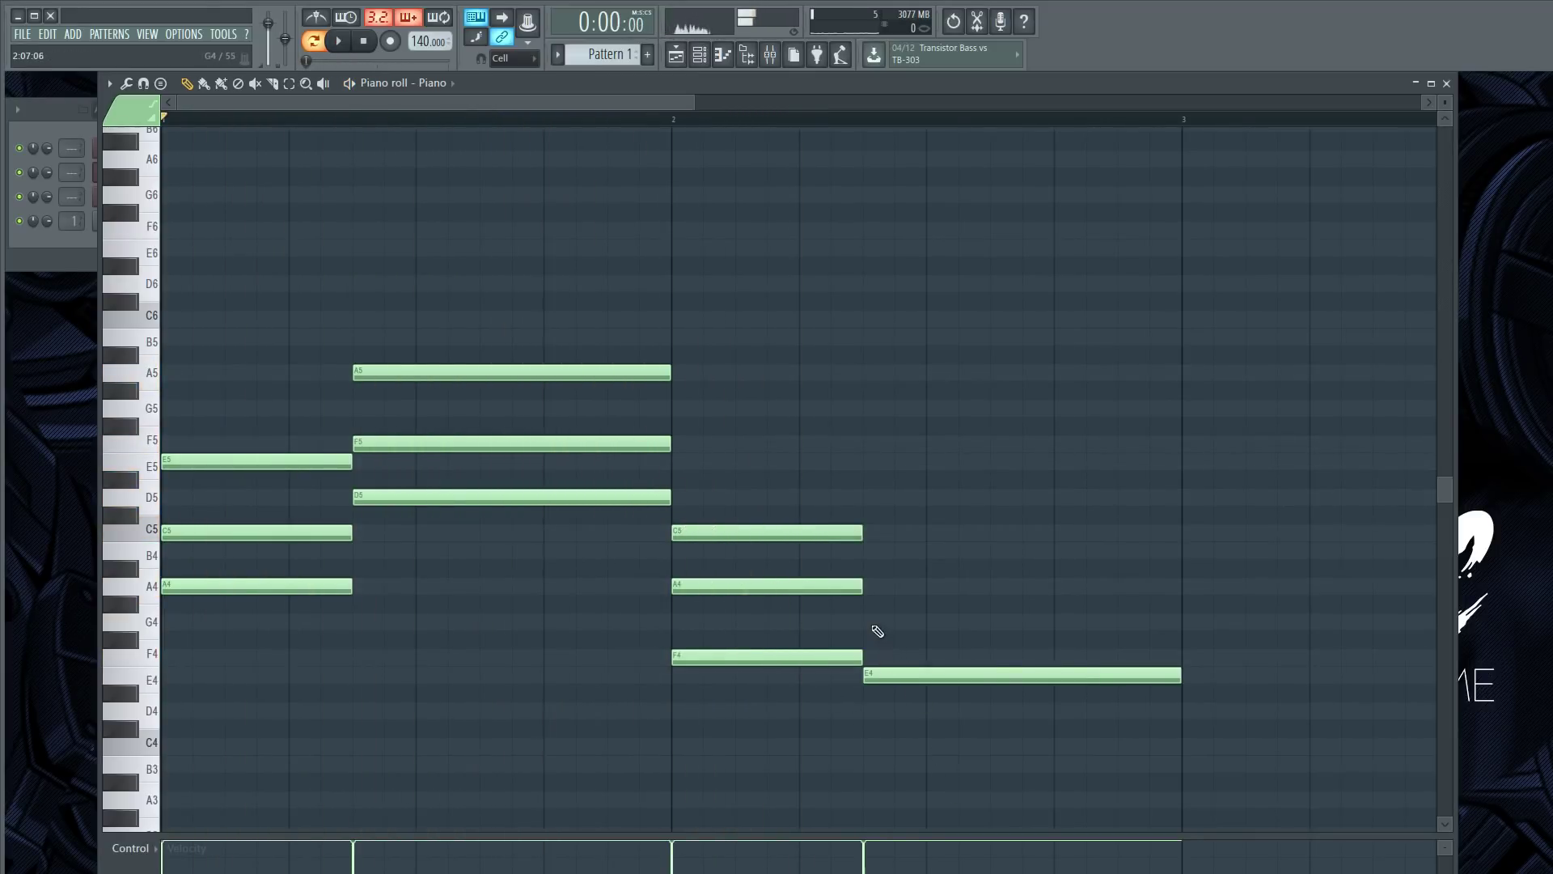
Build the fourth chord by adding G4 and B4 above E4 at the same length, and play back the progression.
click(882, 620)
click(881, 555)
key(space)
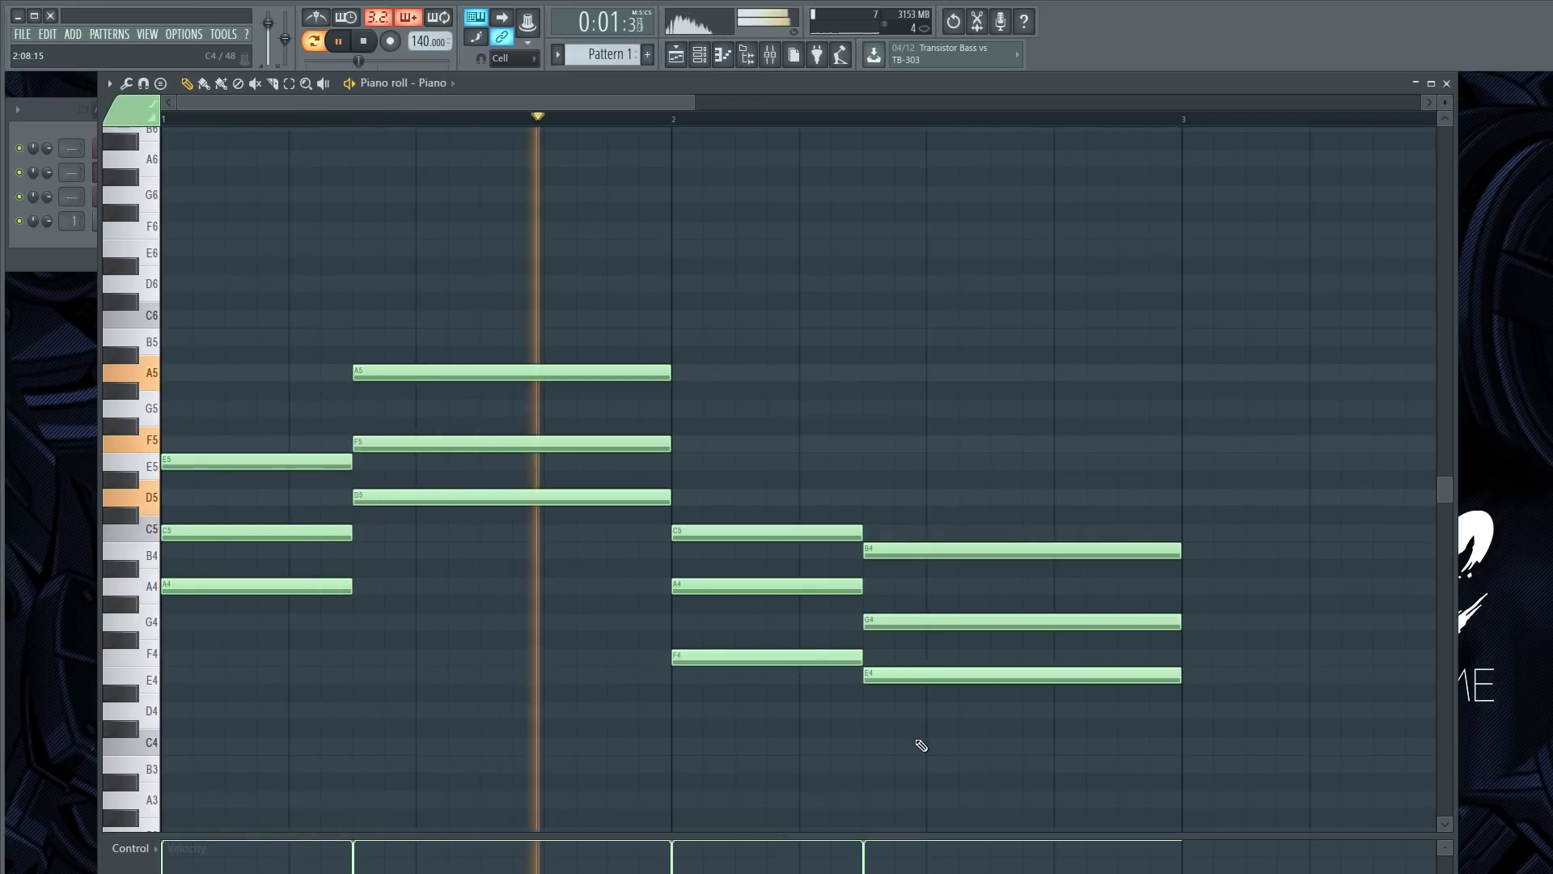
key(space)
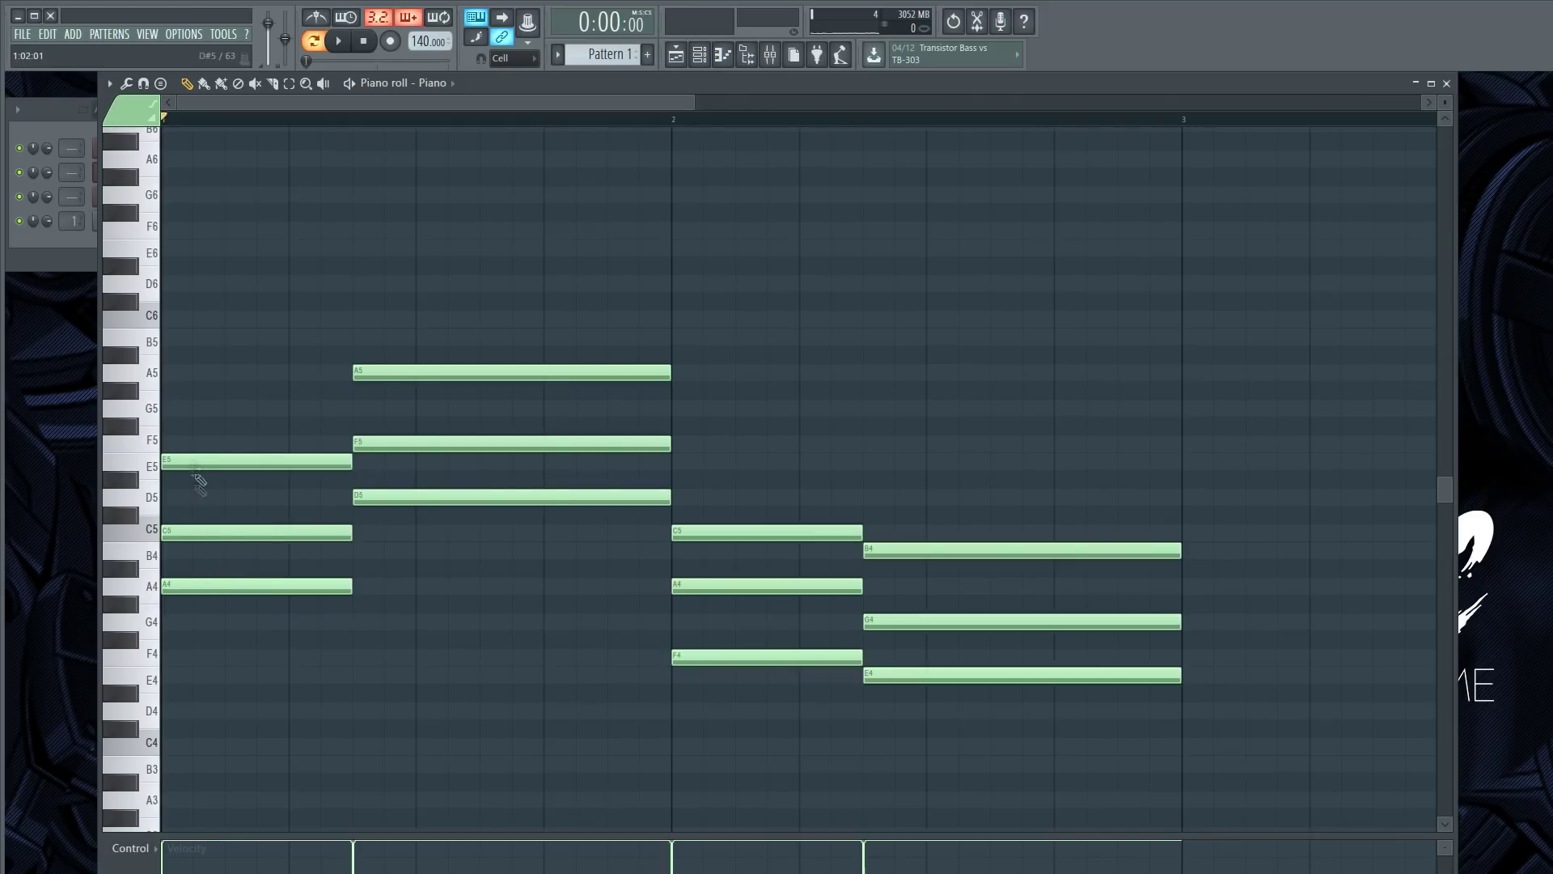
Extend the first chord by adding 6-step G5 and B5 notes above E5, and play it back.
click(172, 407)
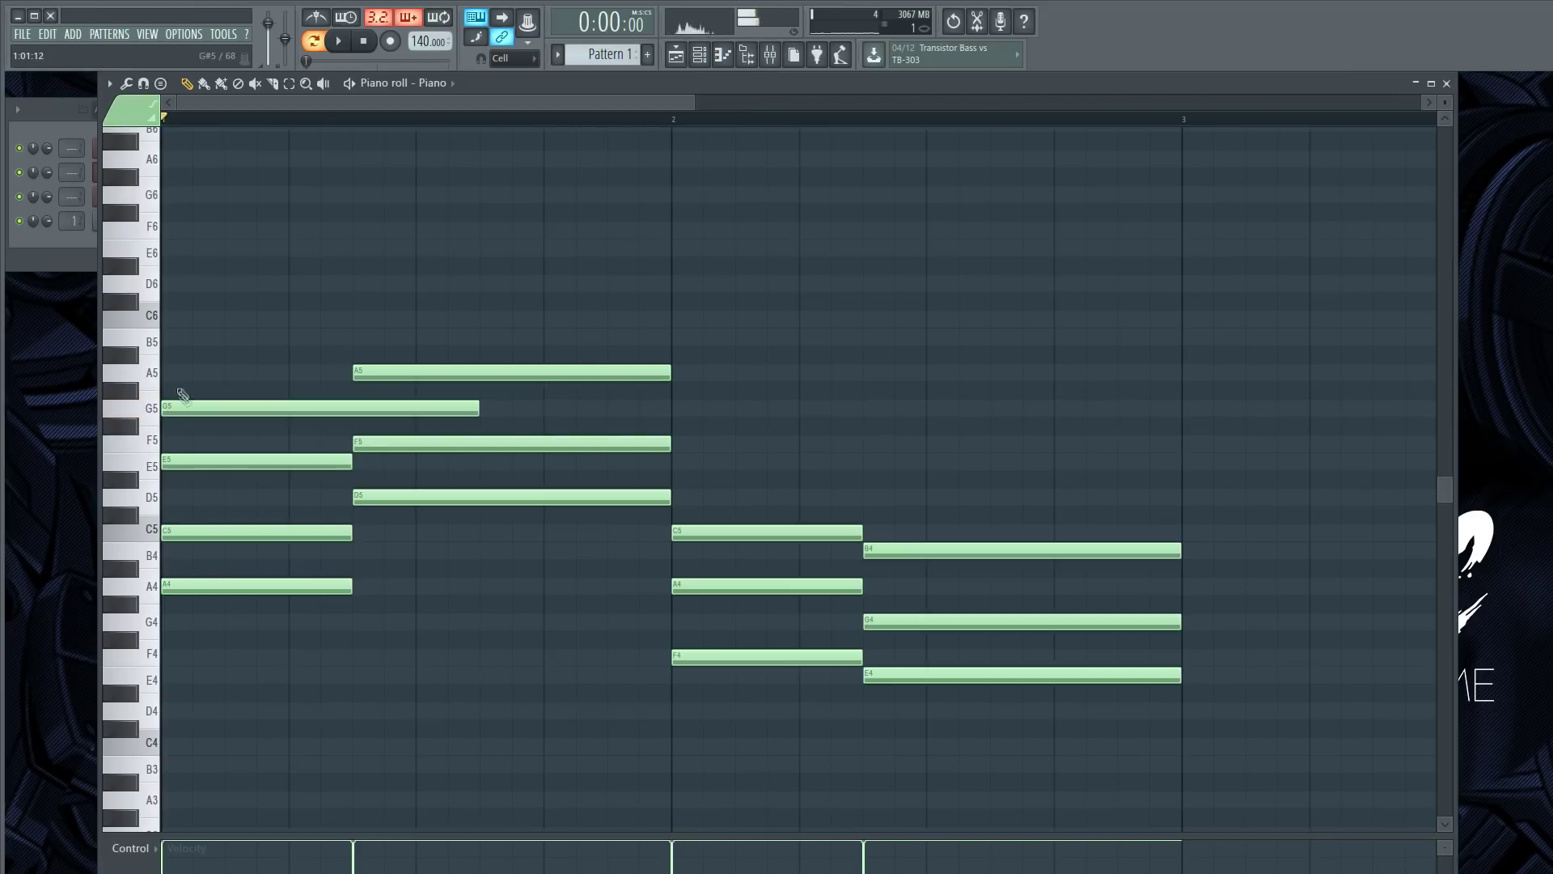
right_click(173, 408)
click(172, 406)
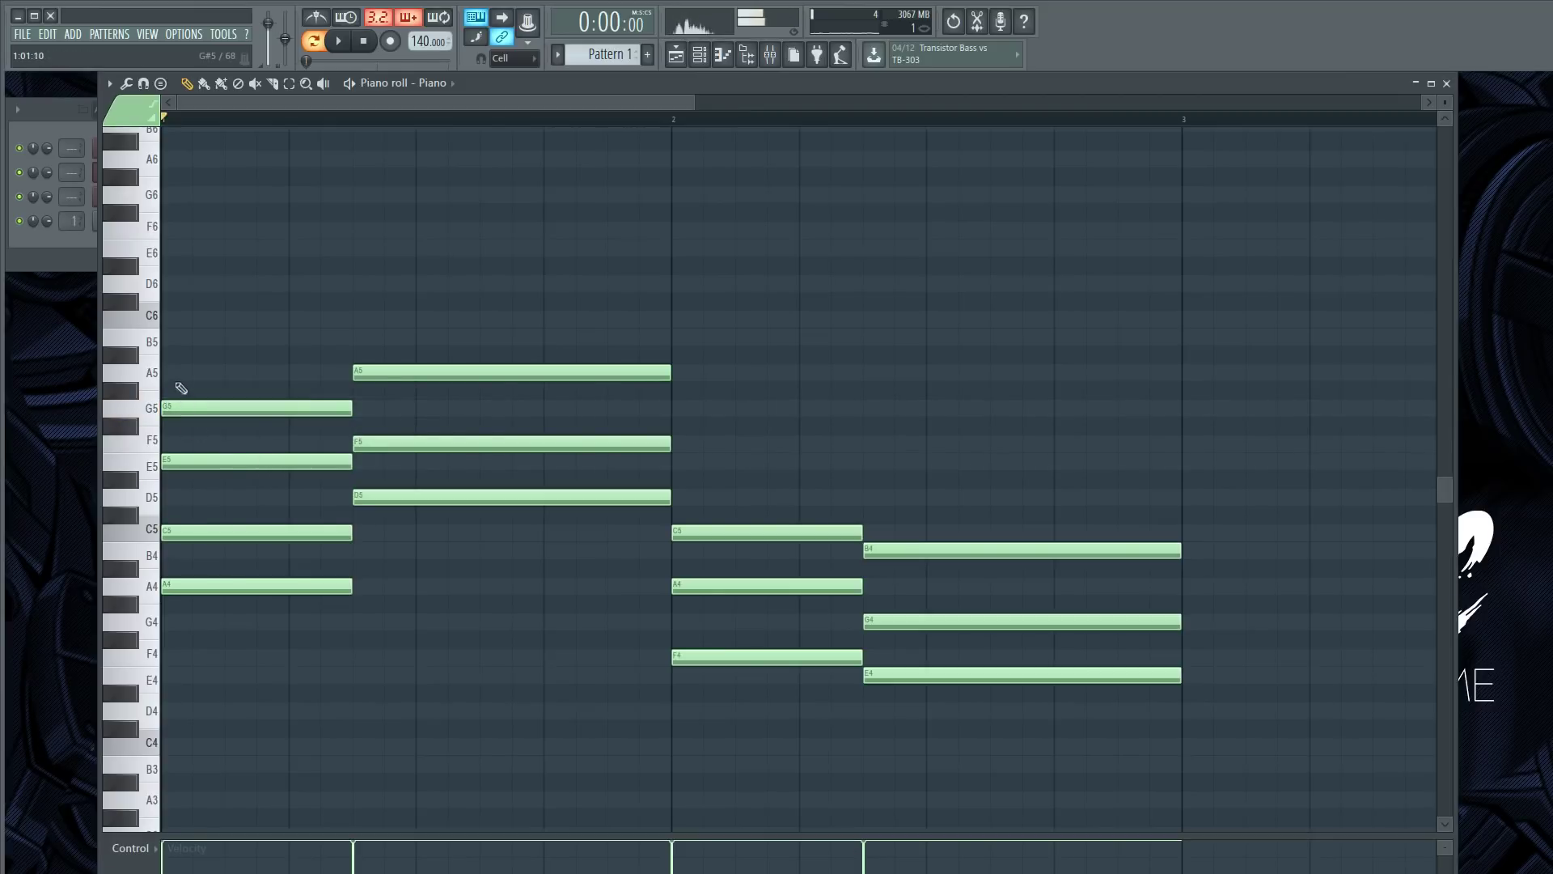
click(178, 338)
key(space)
key(space)
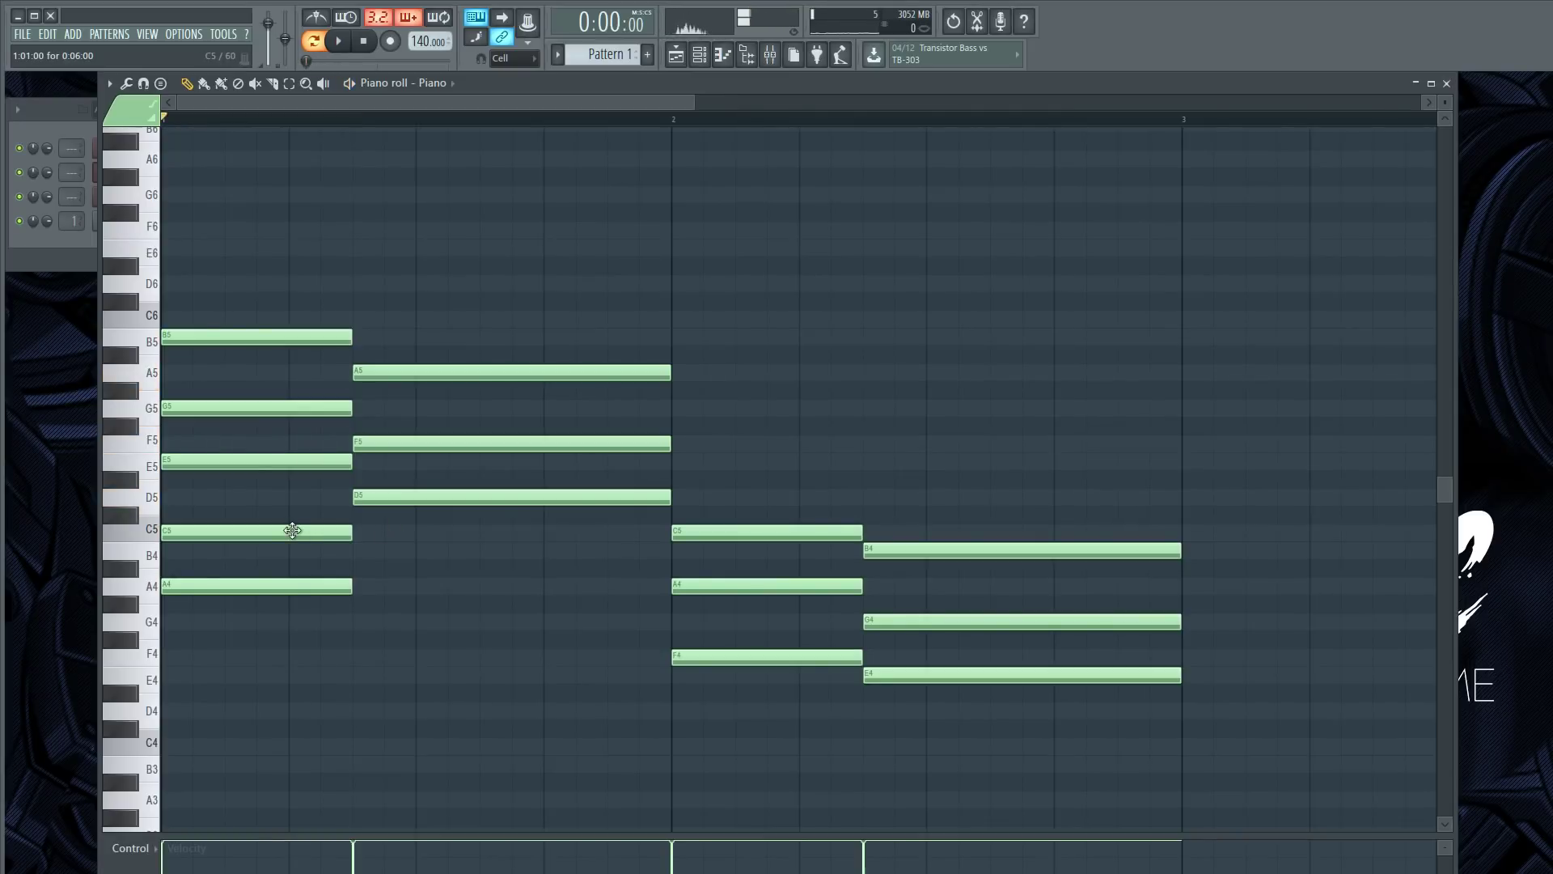
key(space)
key(space)
key(space)
Extend the second chord by adding C6 and E6 above A5 at the chord's full length, and play back the progression.
click(366, 319)
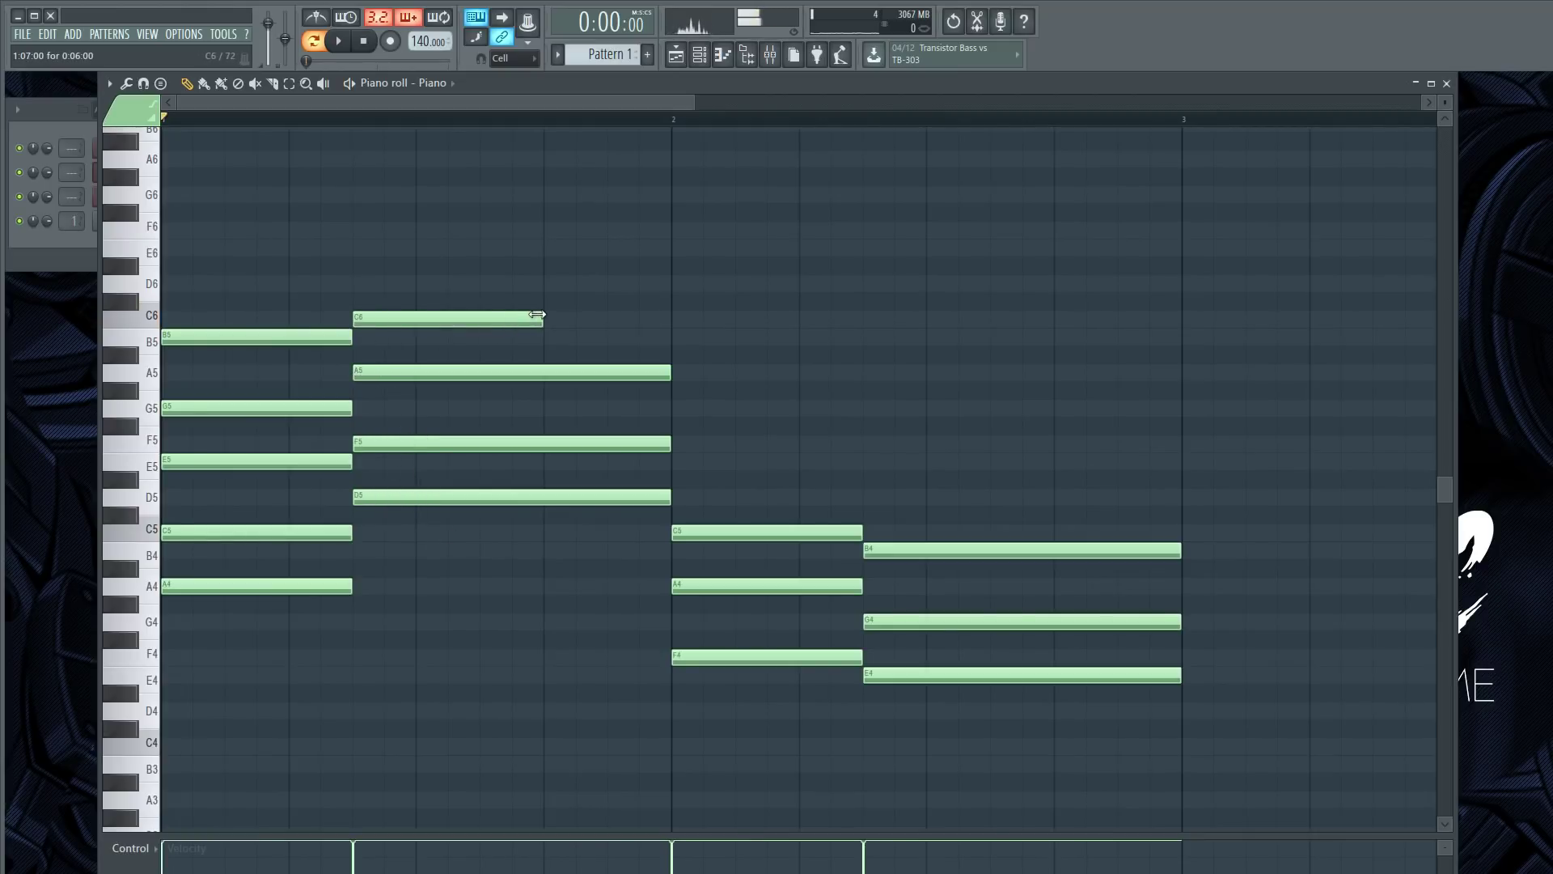
drag(537, 315, 648, 322)
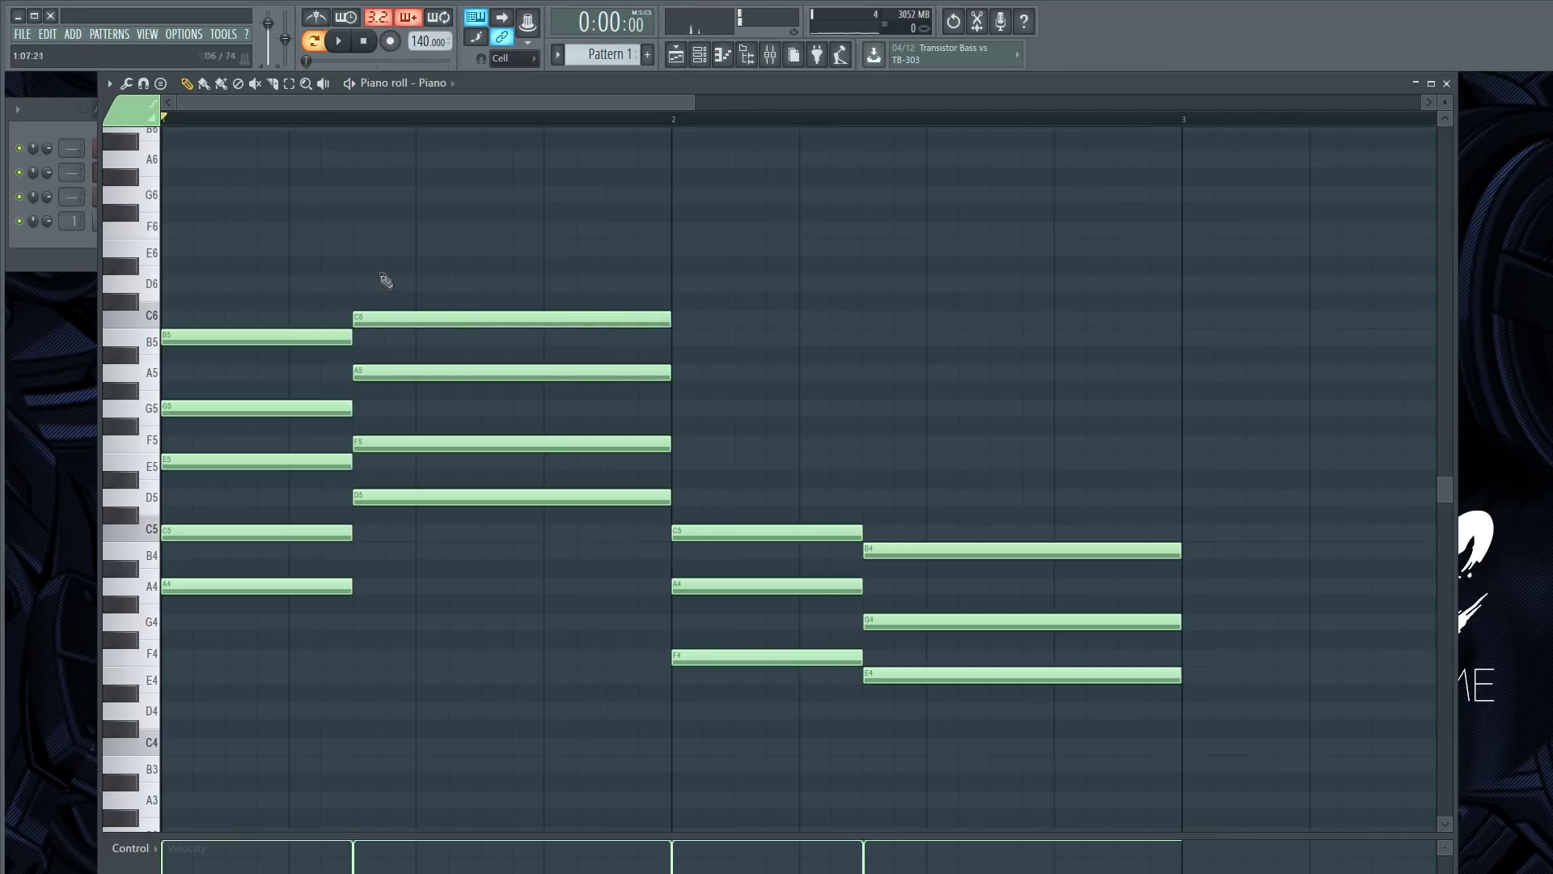
click(366, 251)
key(space)
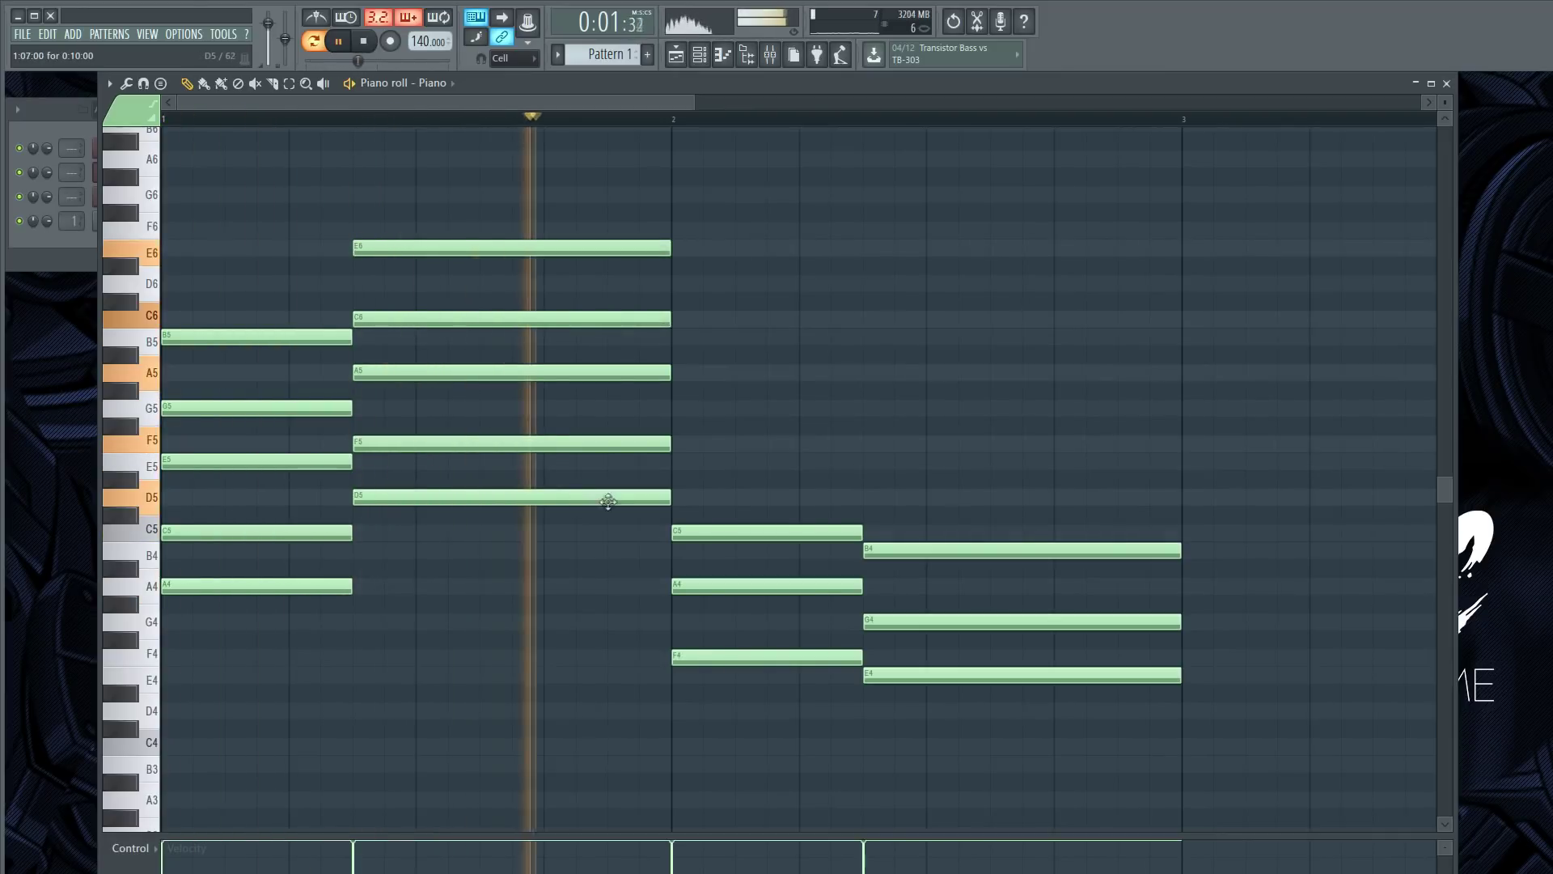
key(space)
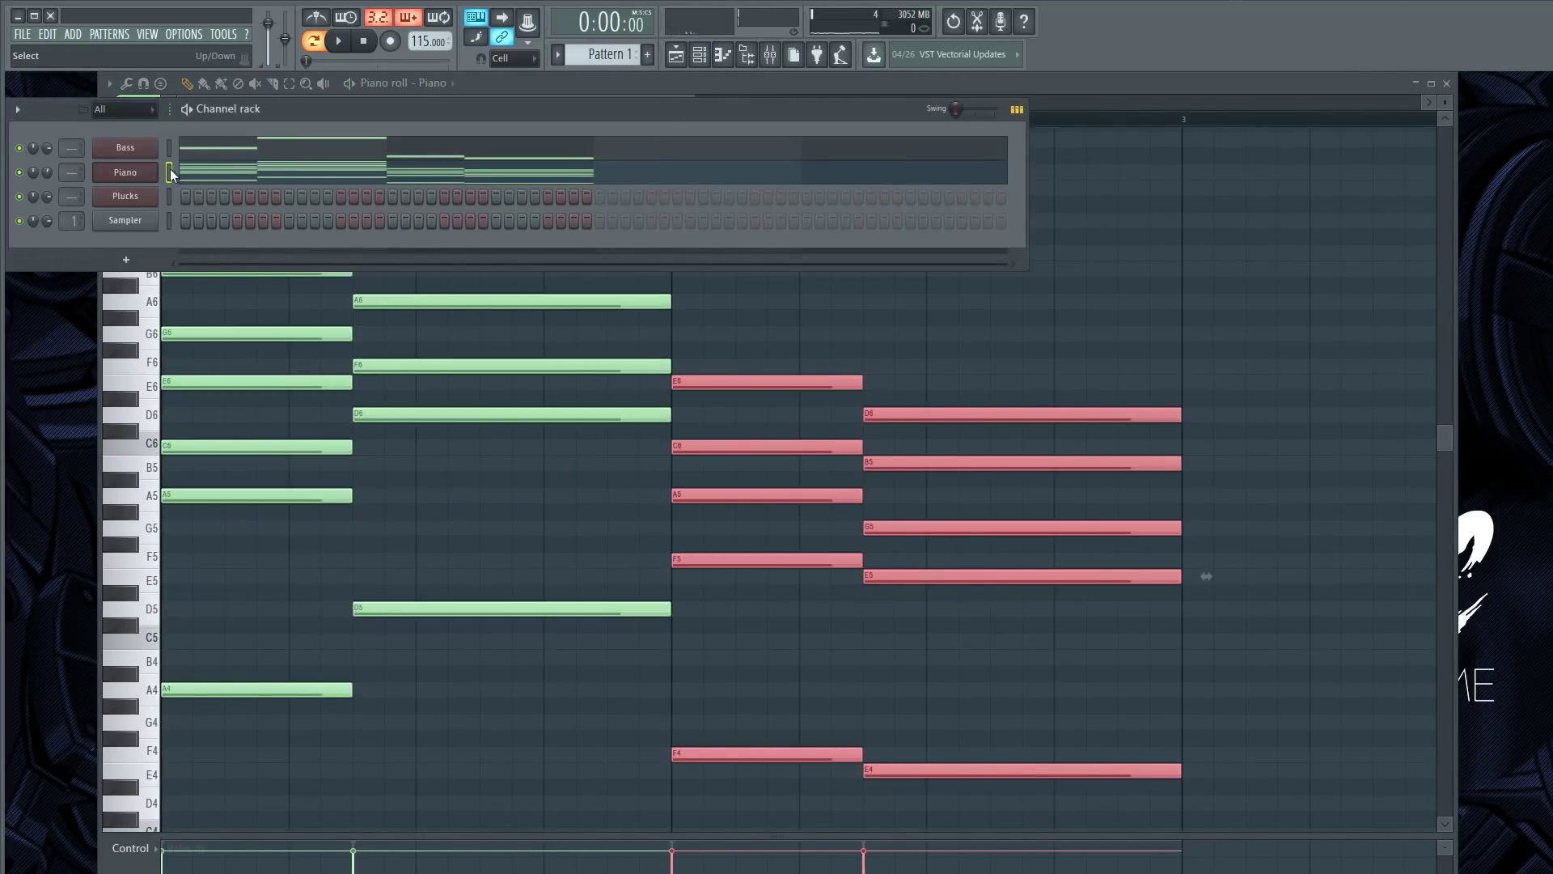
Cut all notes from the Piano channel and delete the four bass notes in the Bass piano roll.
key(ctrl+x)
click(180, 152)
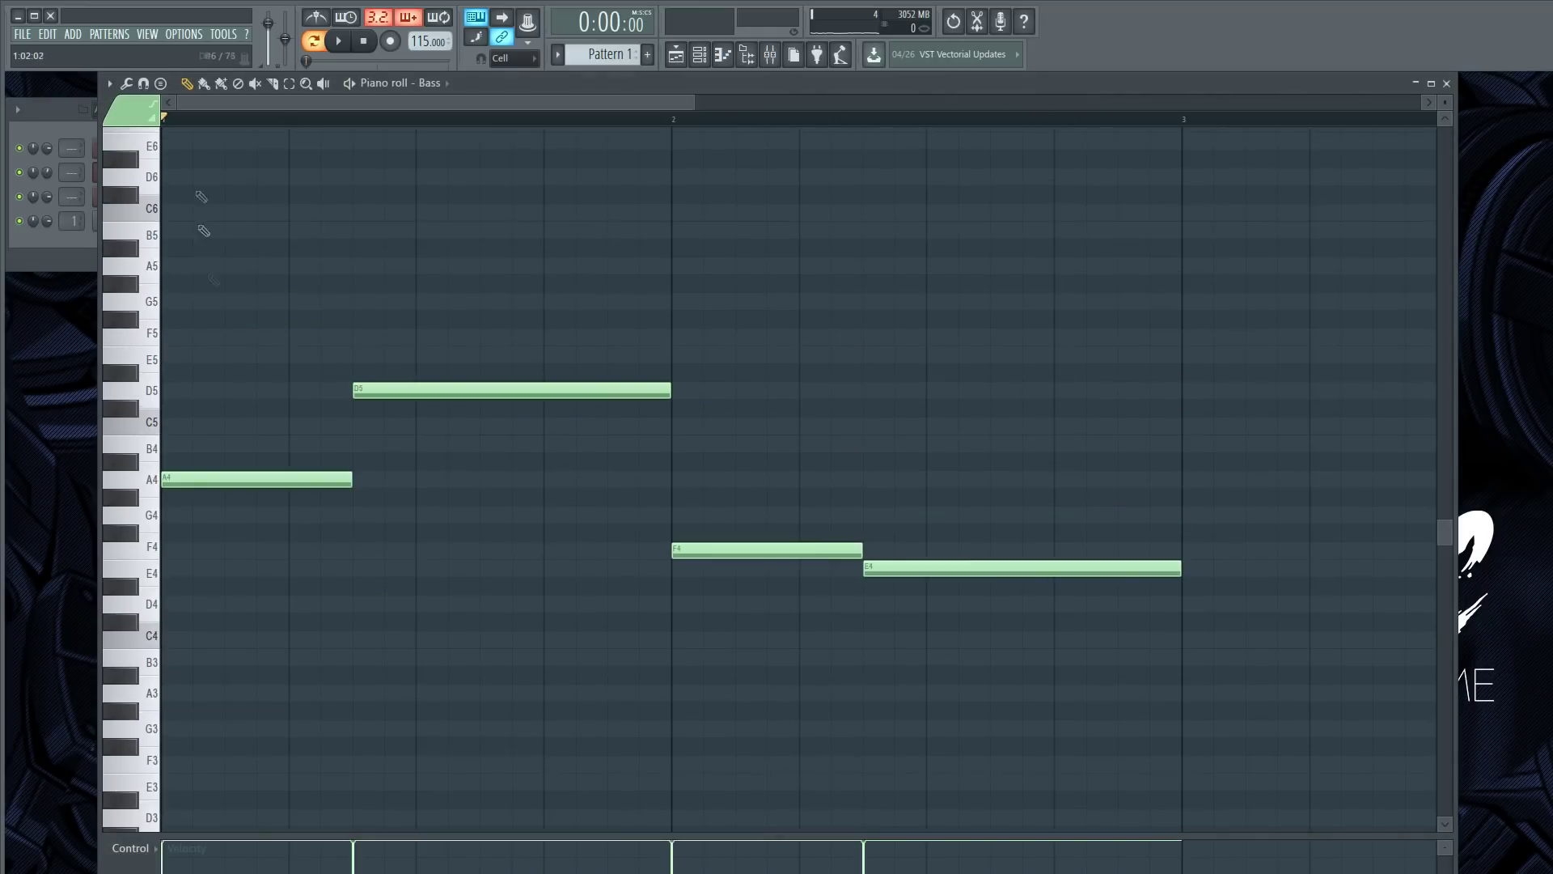
right_click(301, 478)
right_click(518, 391)
right_click(777, 550)
right_click(976, 567)
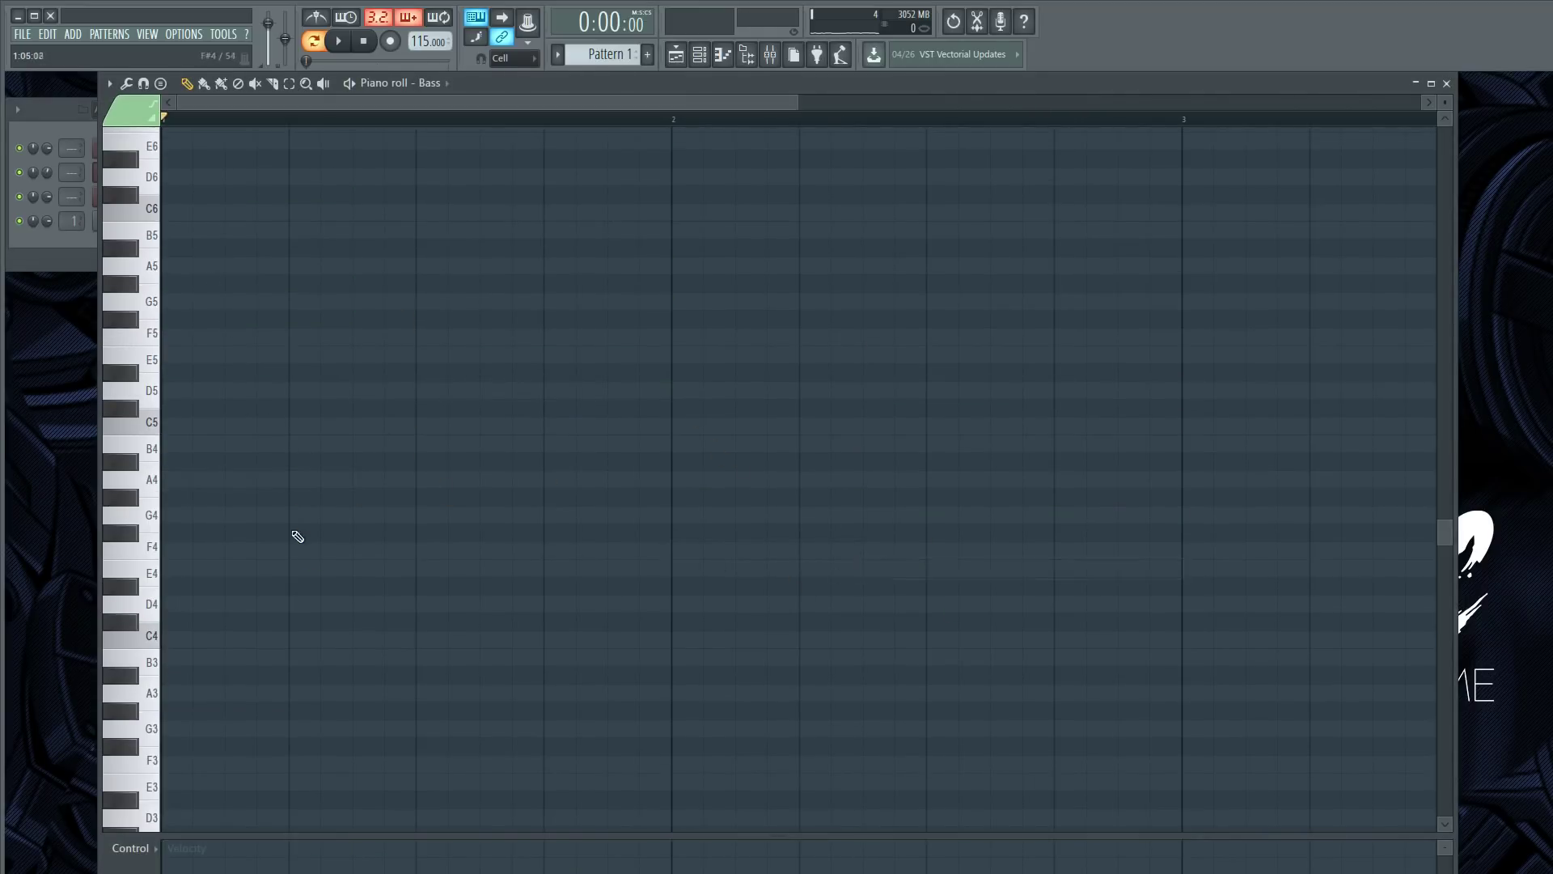
Draw a new bass line of D4, A4, E4 and F4, each 8 steps long, and play it back.
click(185, 609)
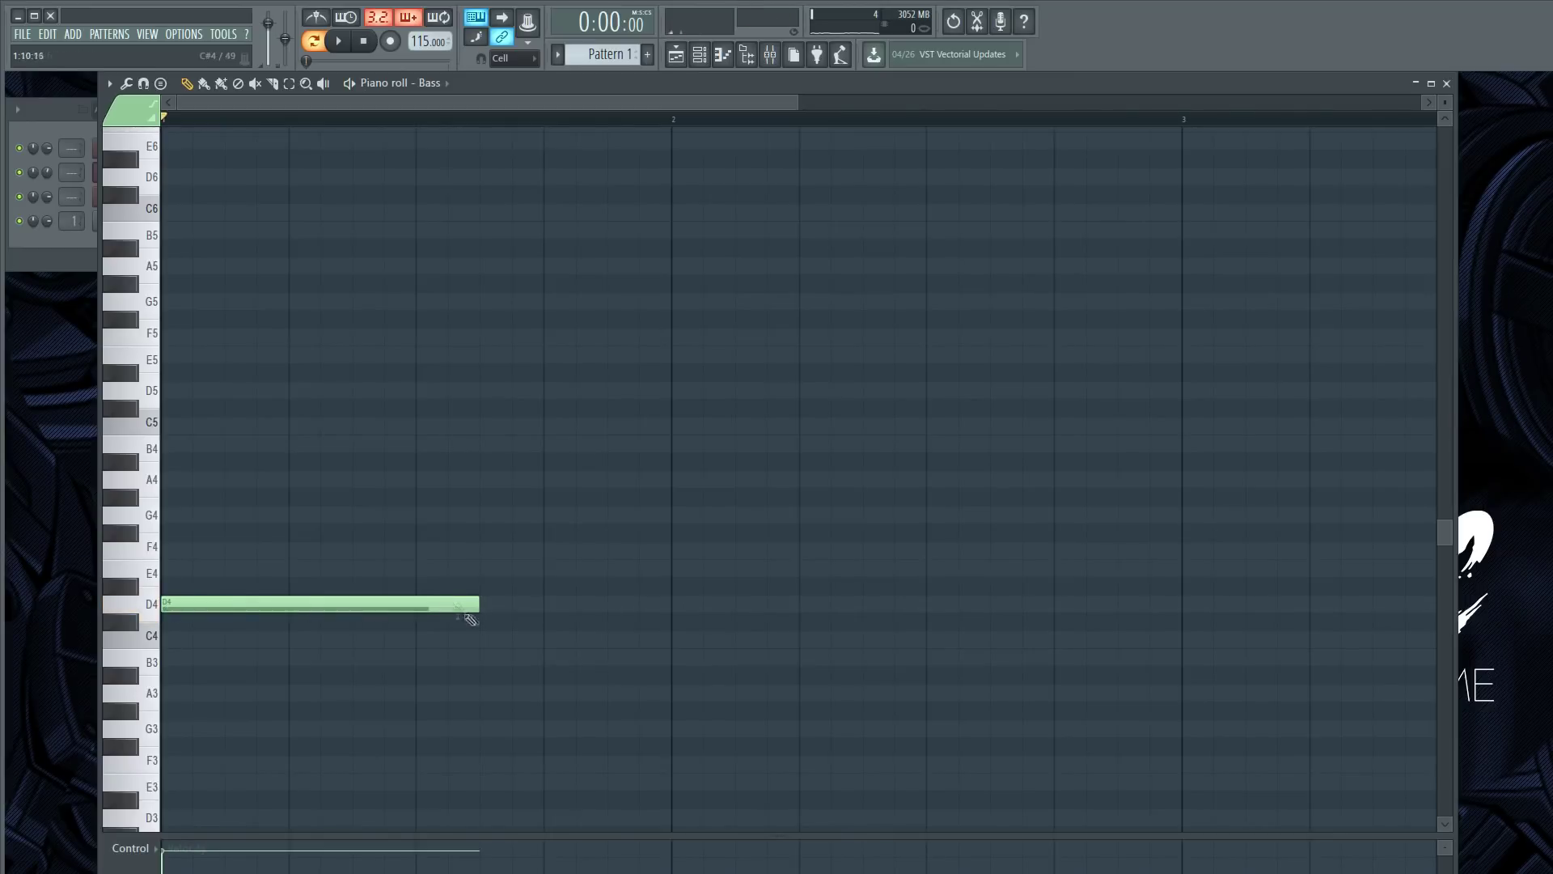
drag(471, 605, 440, 653)
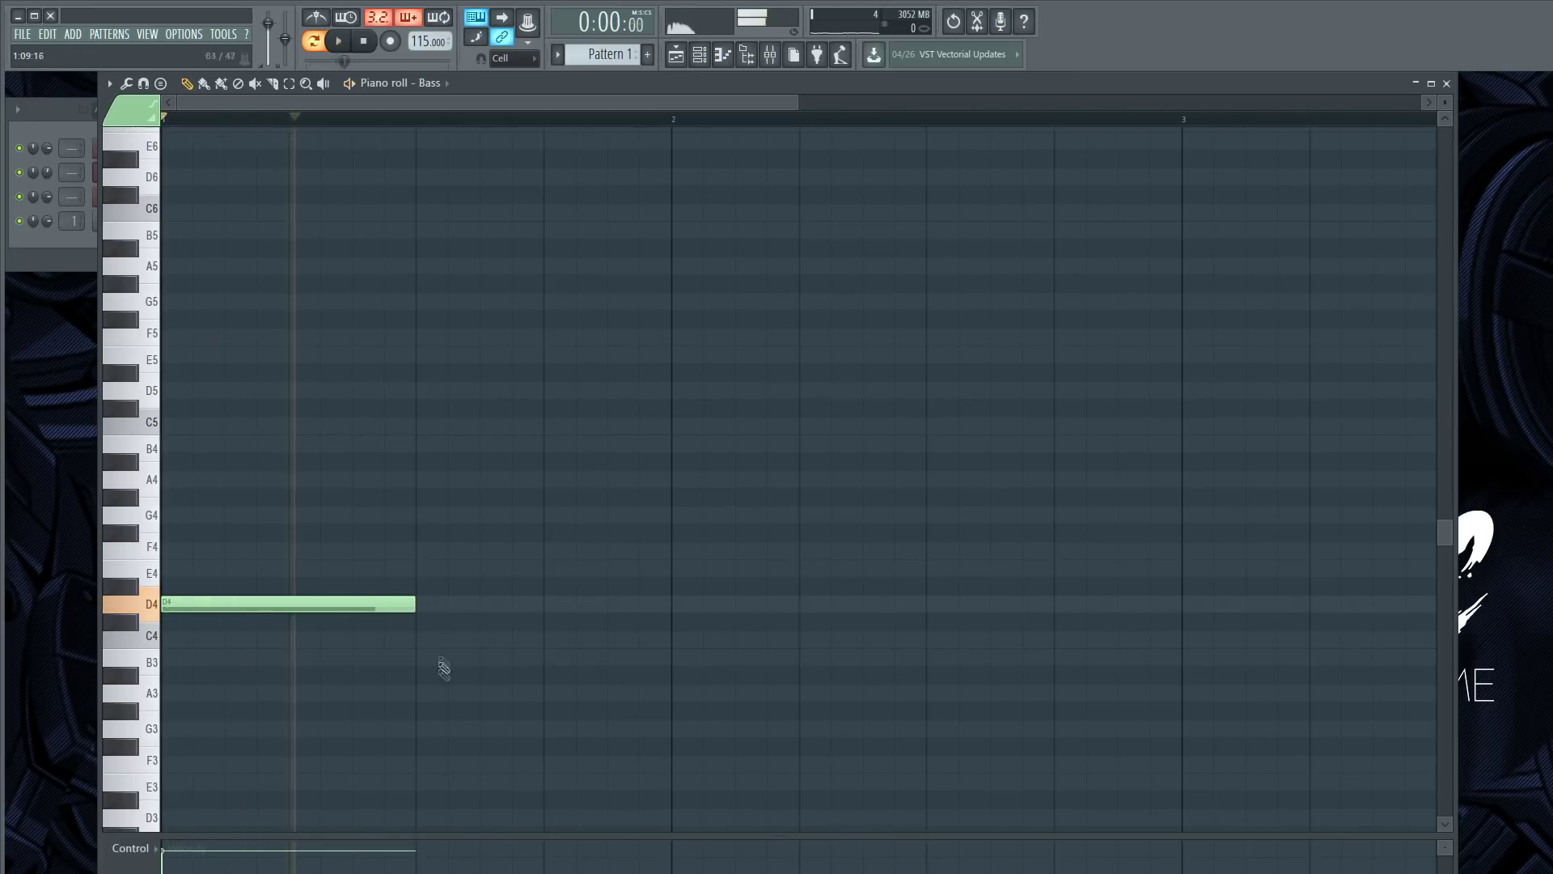
click(420, 498)
drag(430, 485, 430, 468)
key(space)
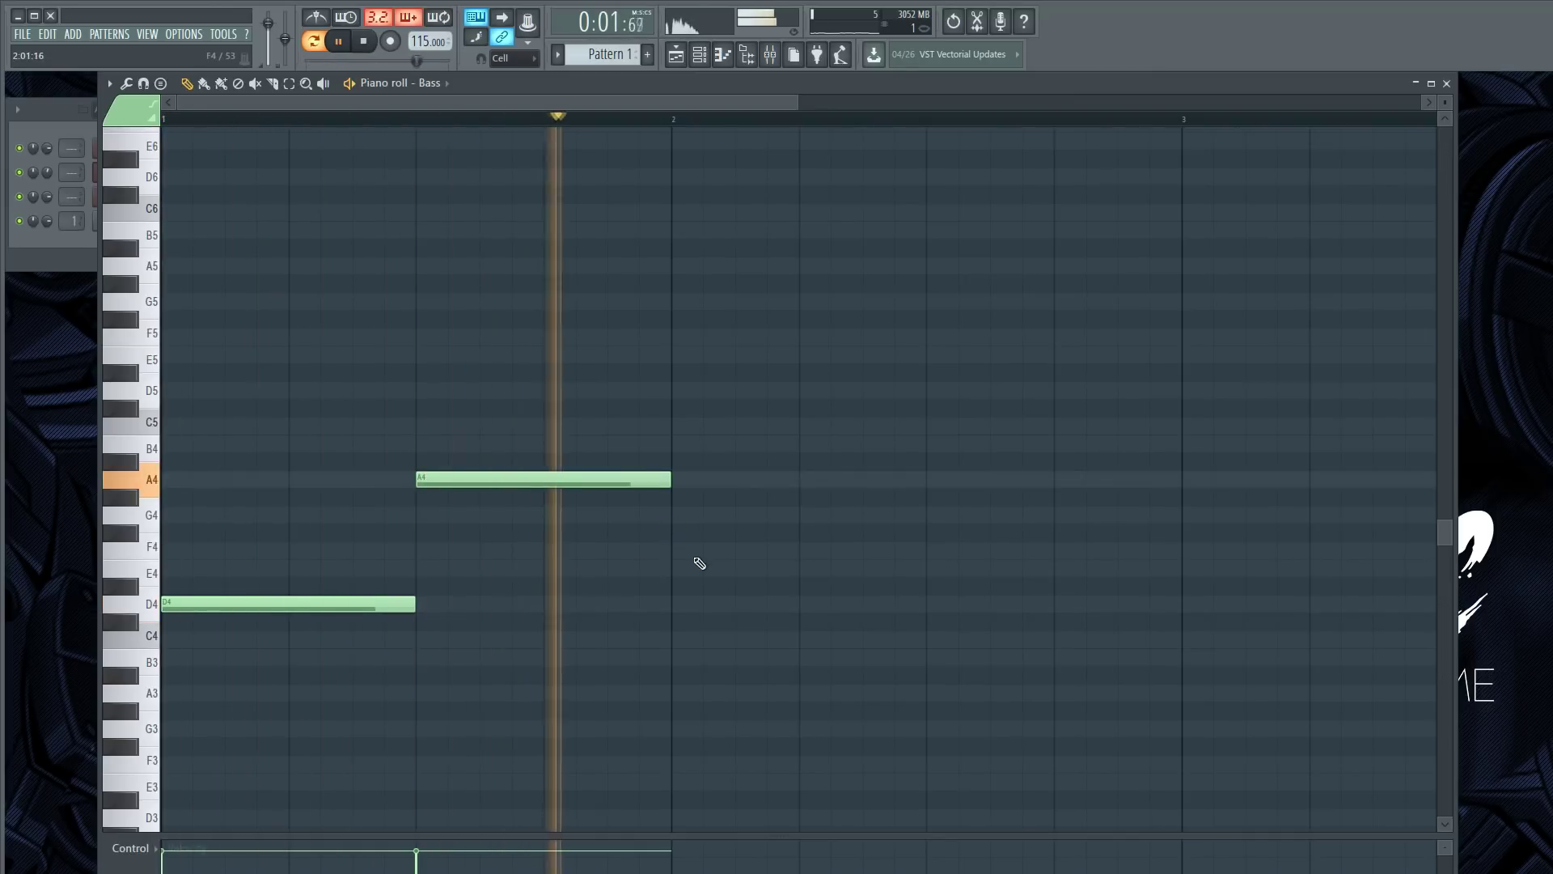
click(700, 565)
click(946, 549)
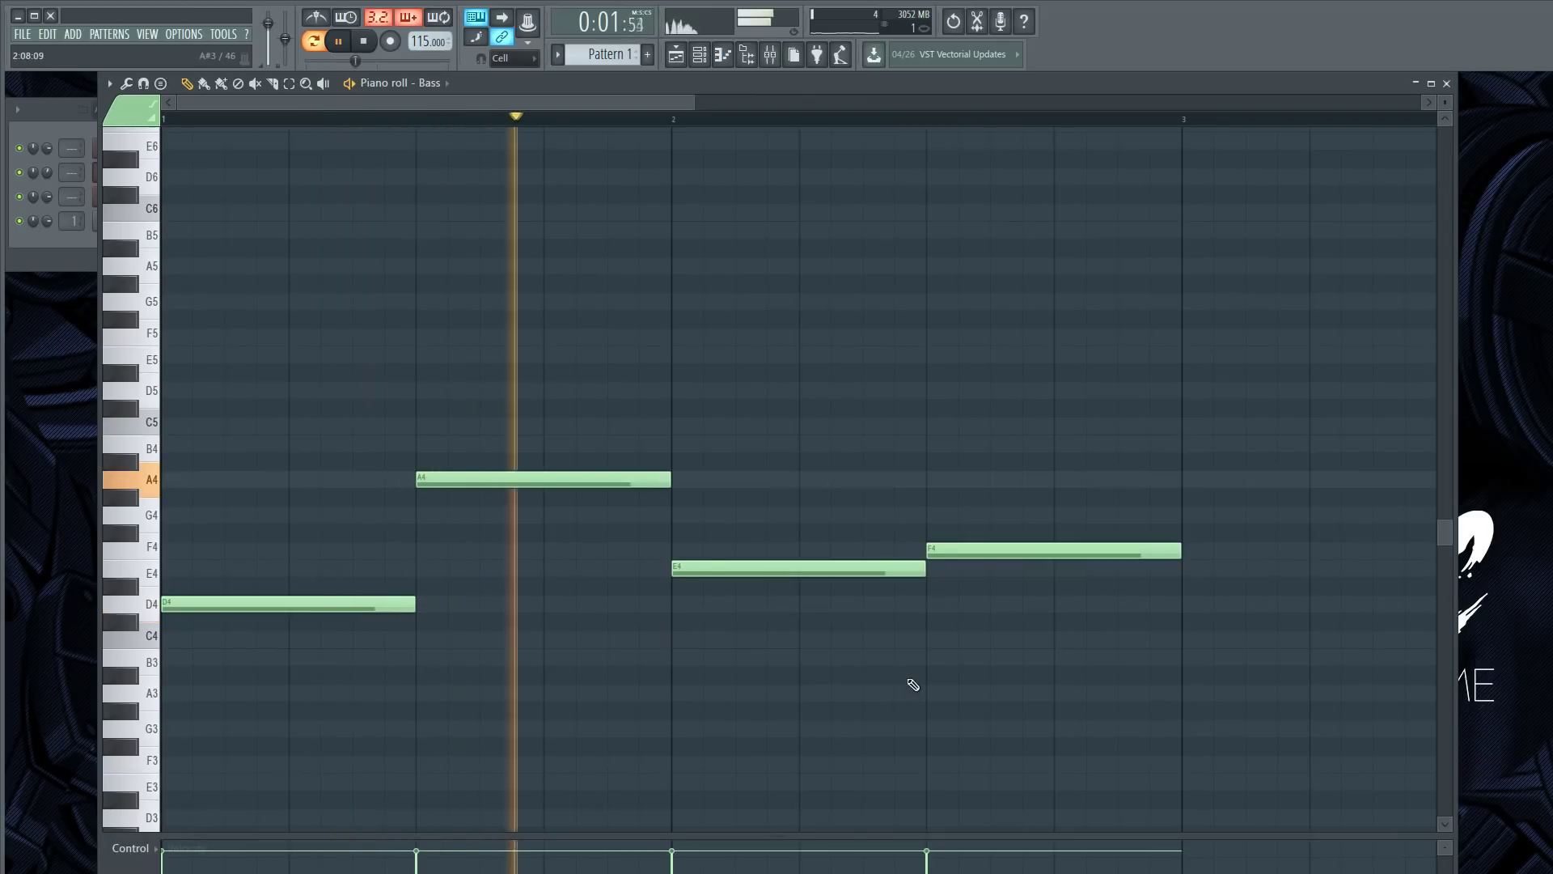
Shorten the final F4 bass note to 4 steps, add a 4-step G4 after it, and play back the line.
key(space)
drag(1180, 552, 1079, 558)
click(1068, 516)
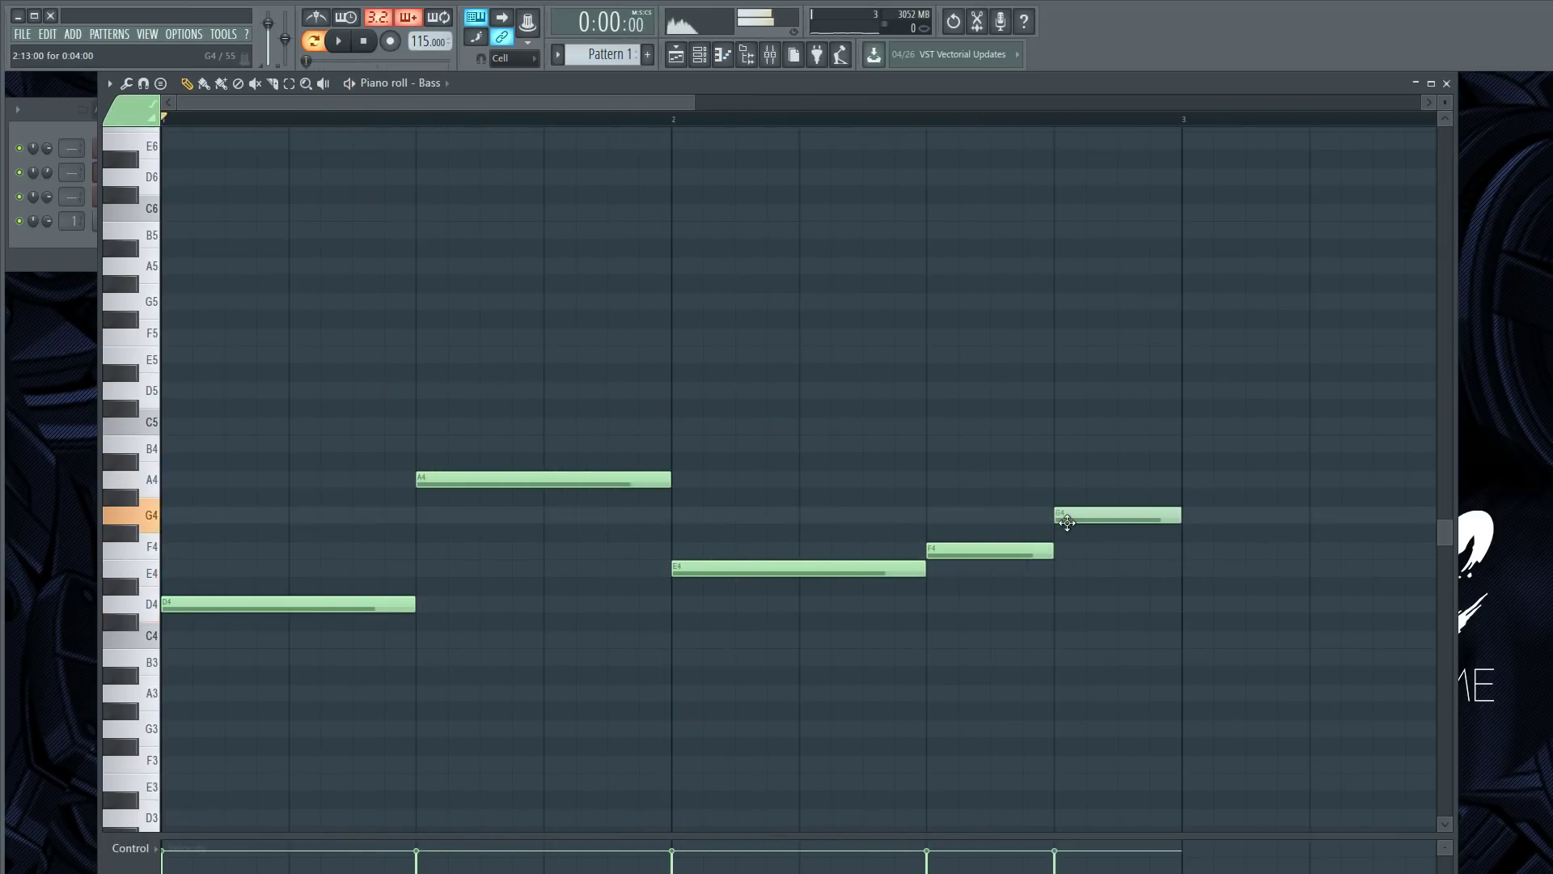
key(space)
Show the channel rack with the Bass channel selected, set the tempo to 88 BPM, and play back the bass line.
click(702, 55)
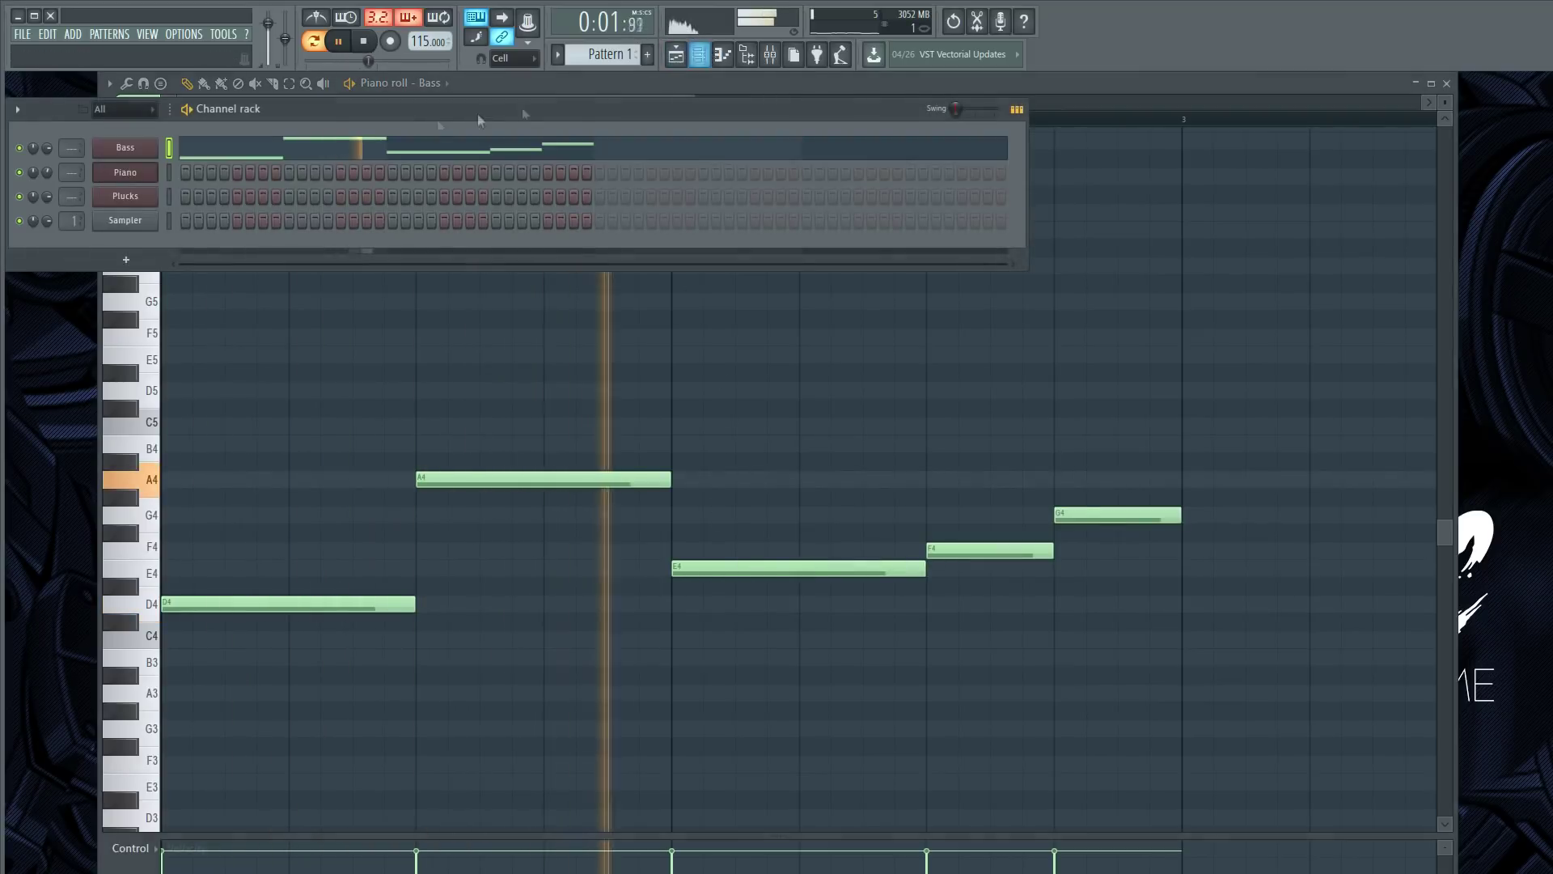
right_click(128, 157)
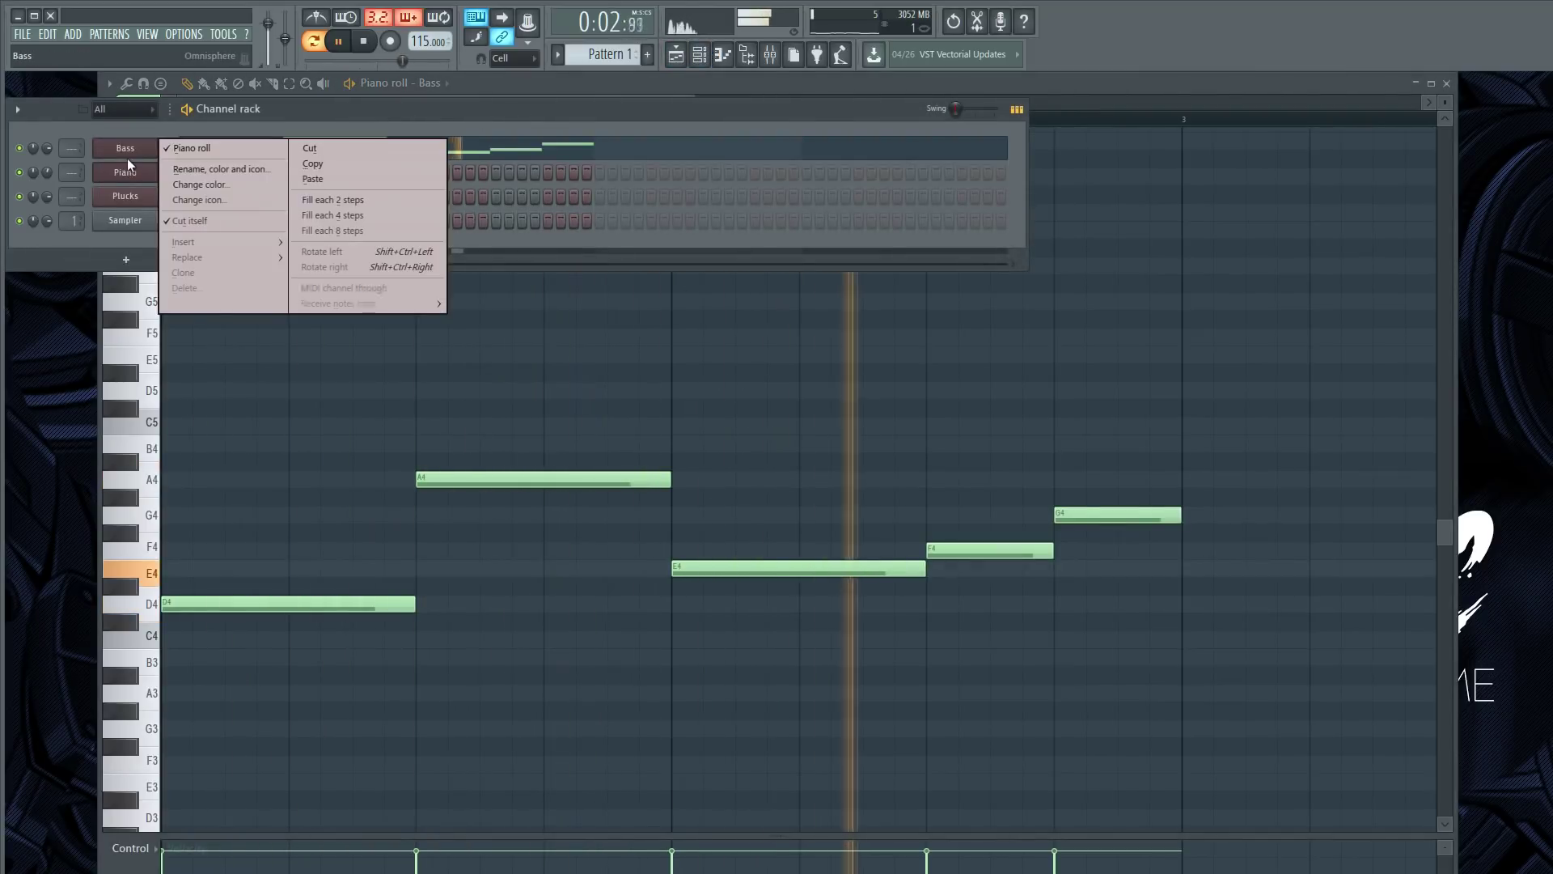
click(170, 132)
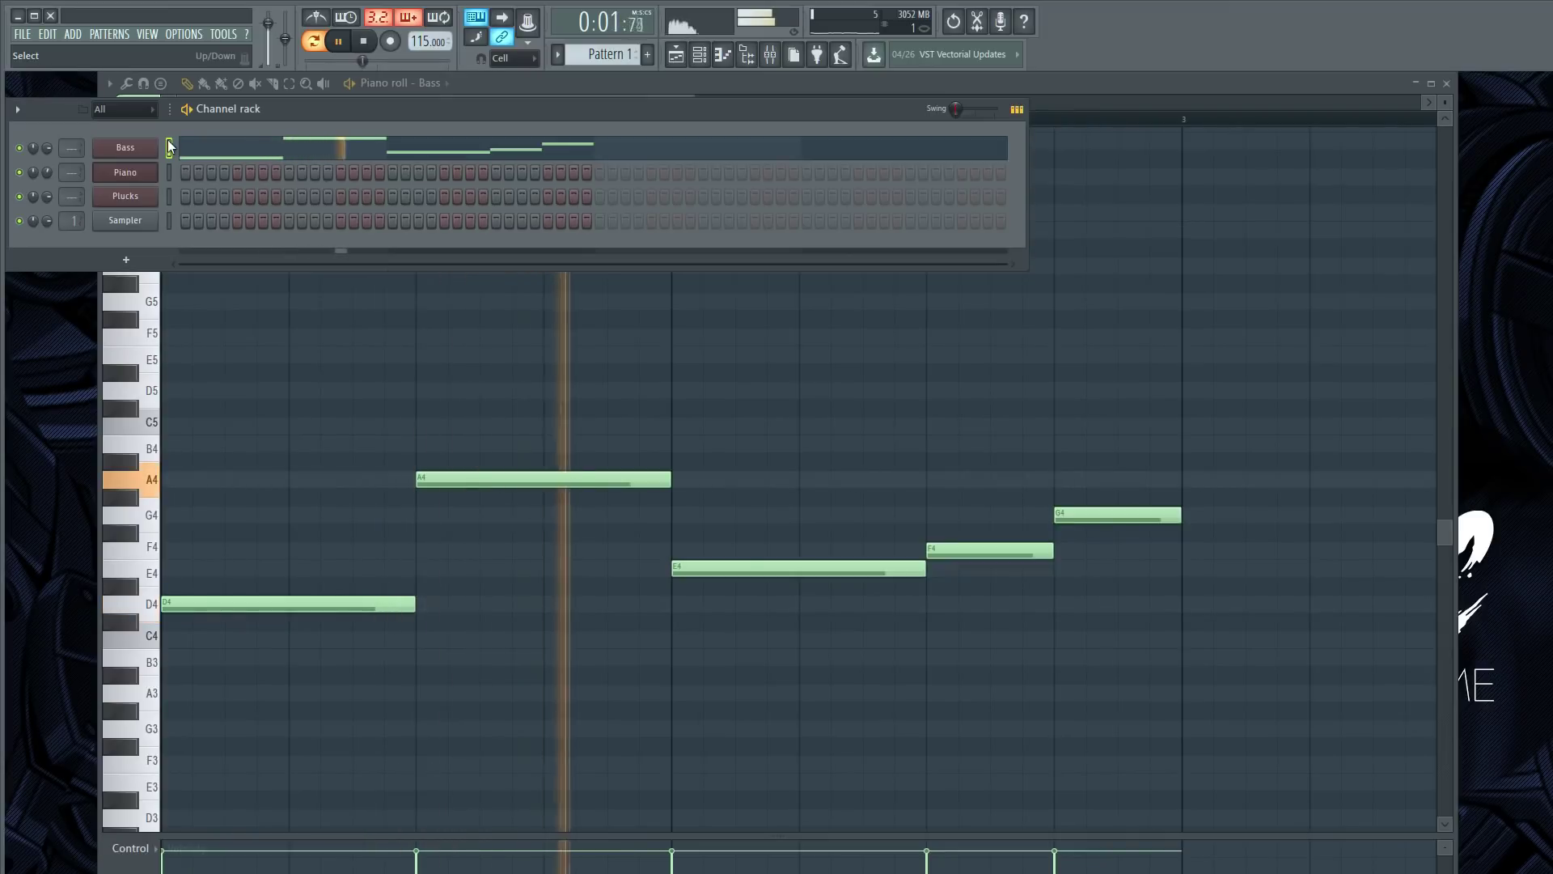
key(space)
drag(427, 43, 451, 107)
key(space)
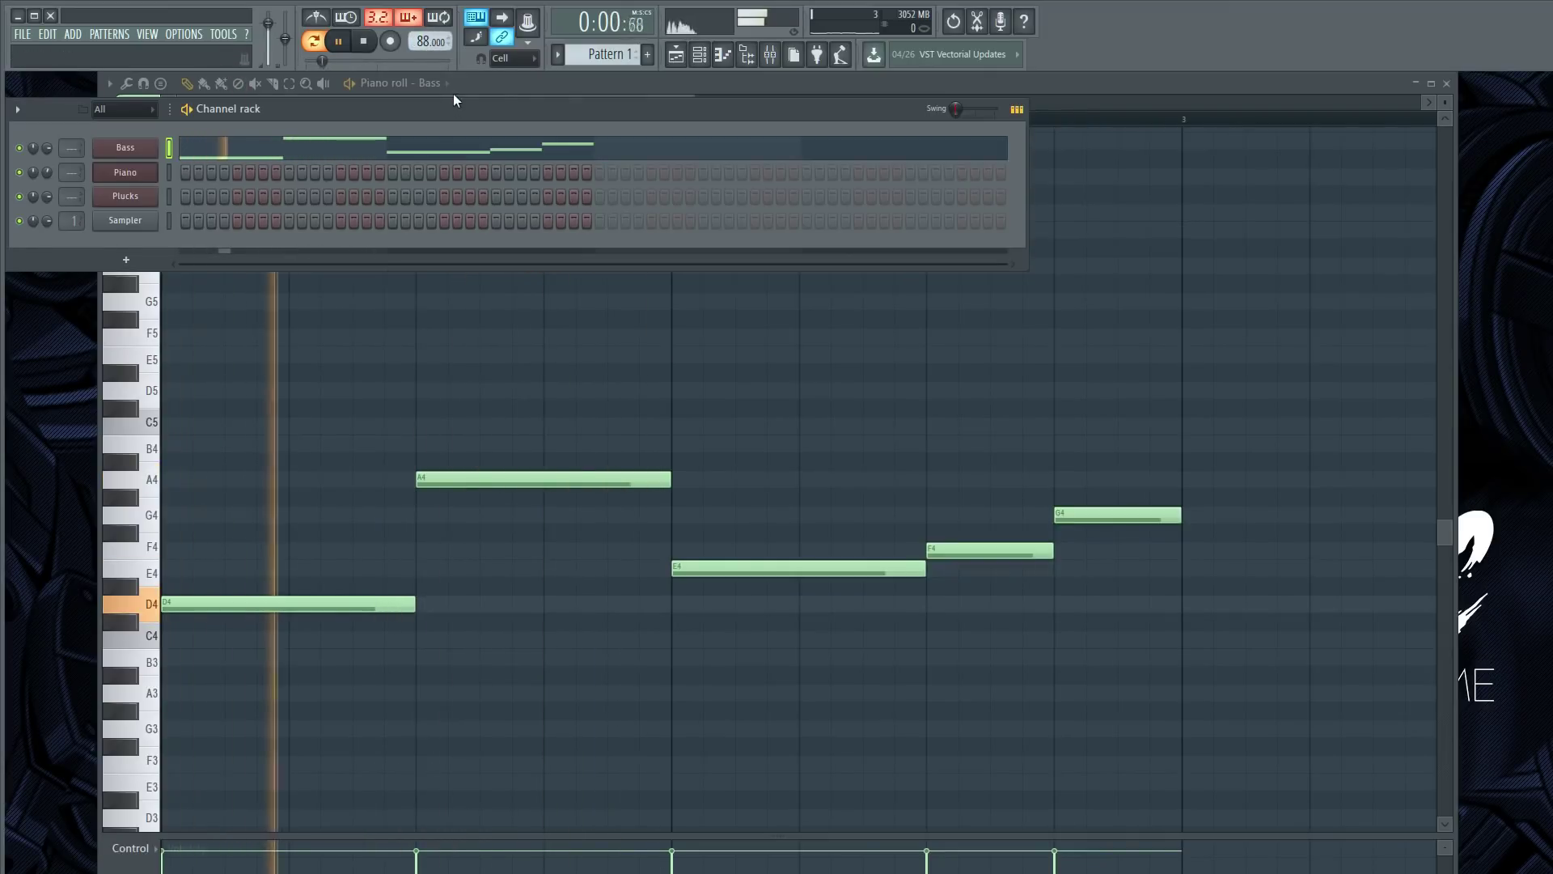
Copy the bass notes into the Piano channel and open its piano roll.
click(171, 168)
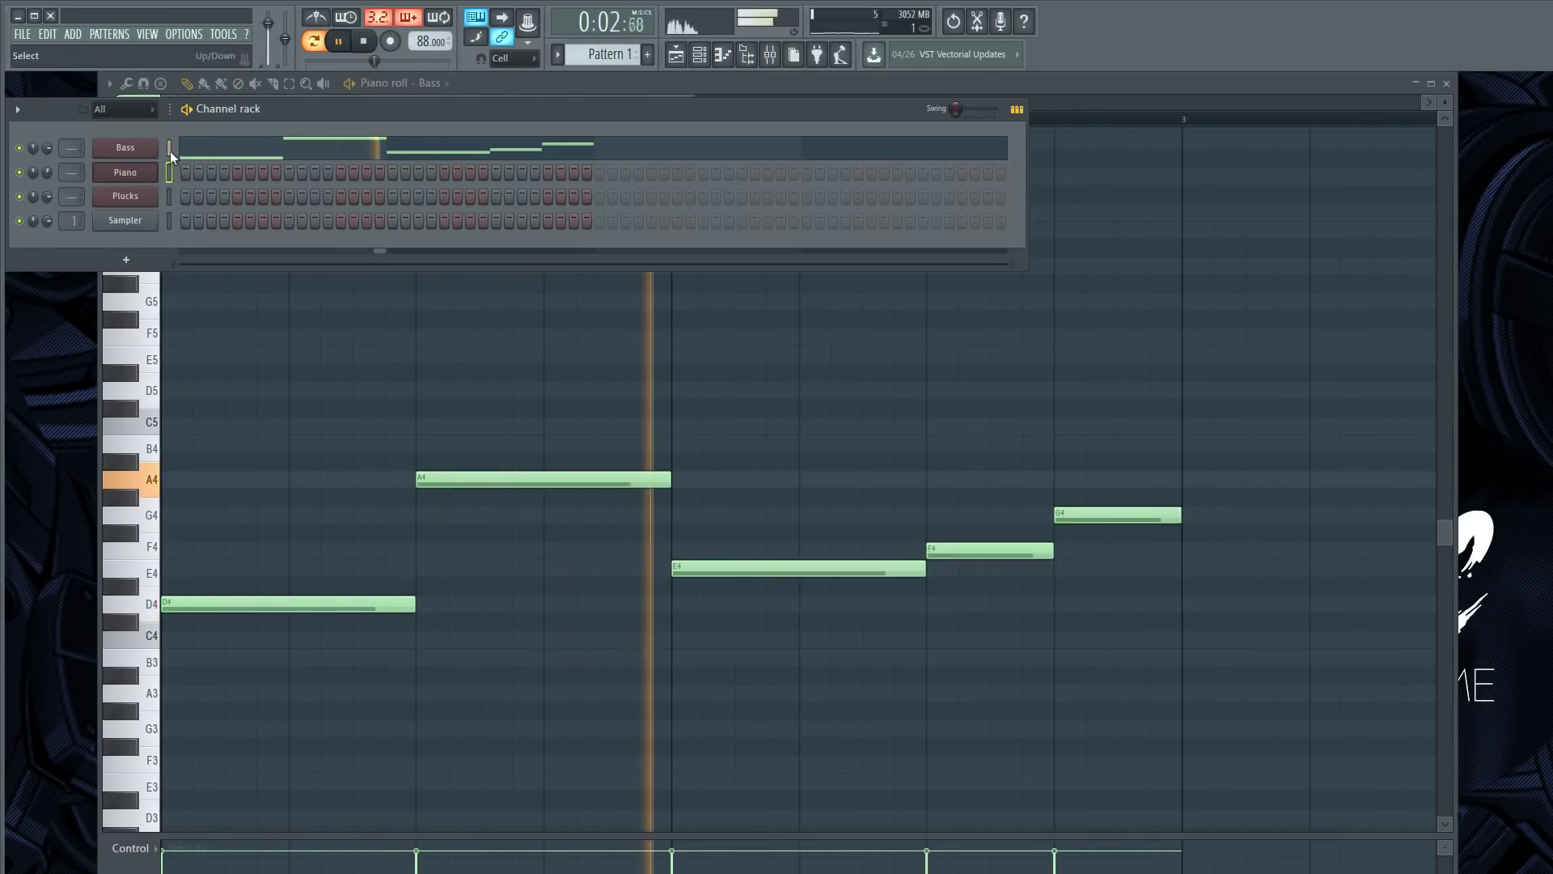
key(space)
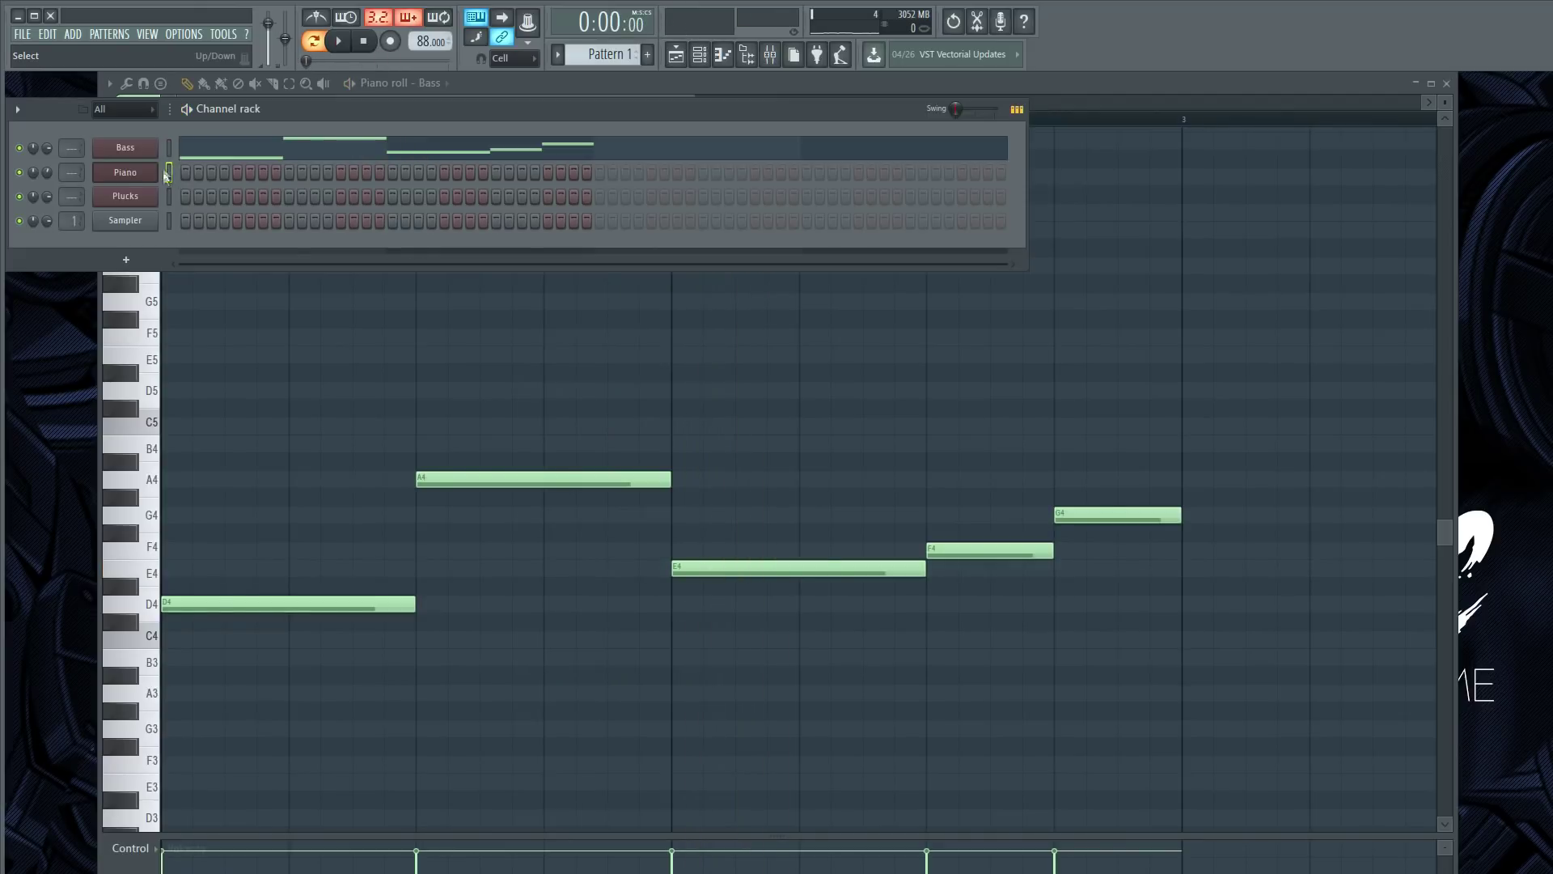
key(ctrl+v)
click(200, 171)
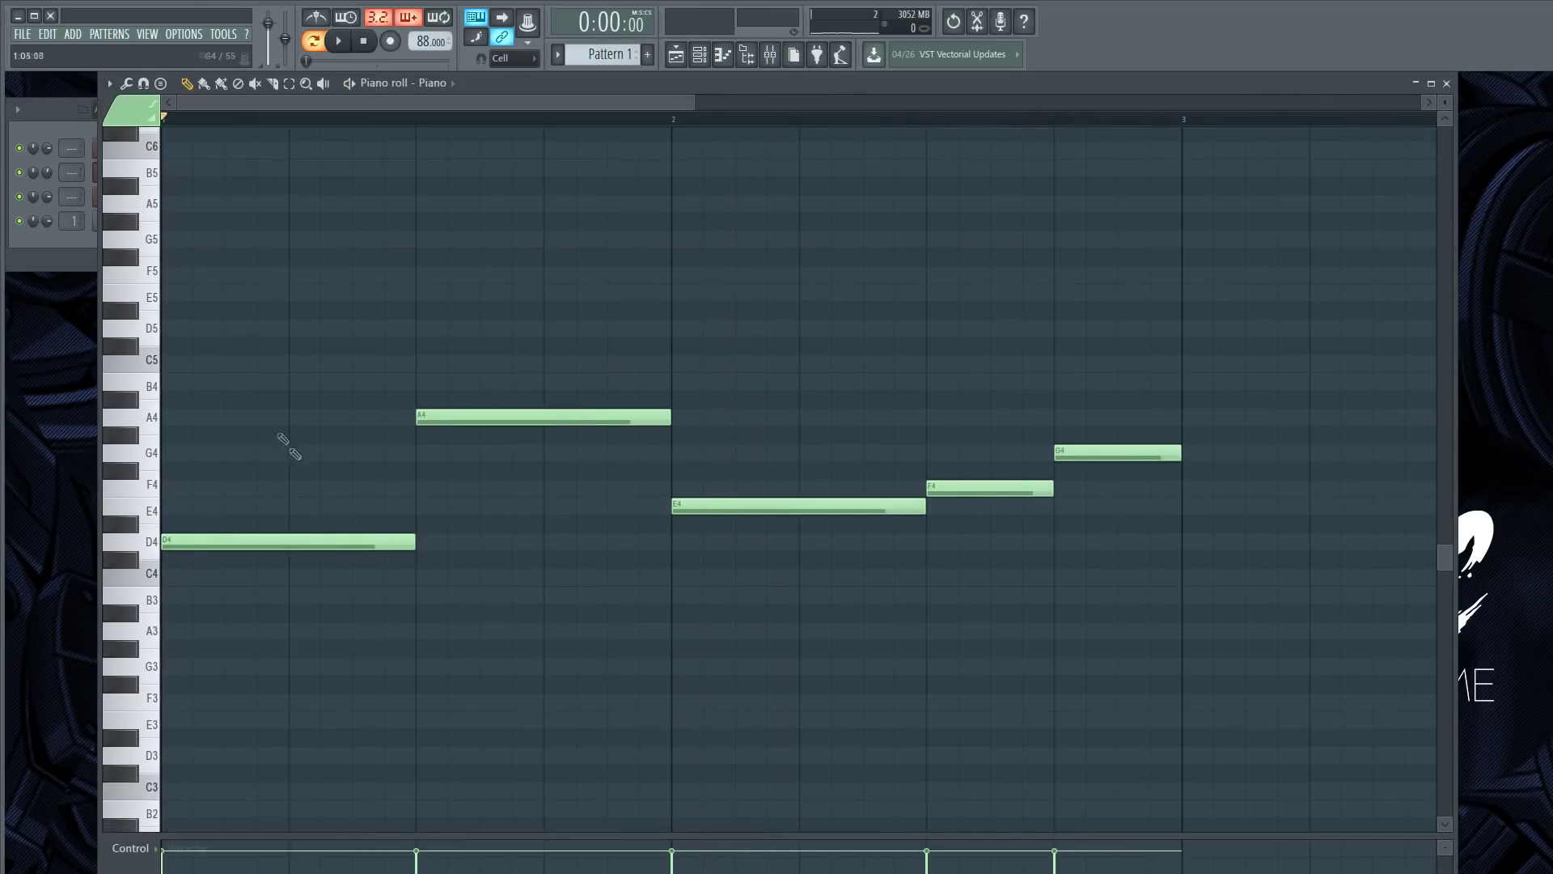
Build the first chord by adding 8-step F4 and A4 notes above D4, and play it back.
click(174, 490)
drag(287, 488, 415, 488)
key(space)
key(space)
click(178, 417)
key(space)
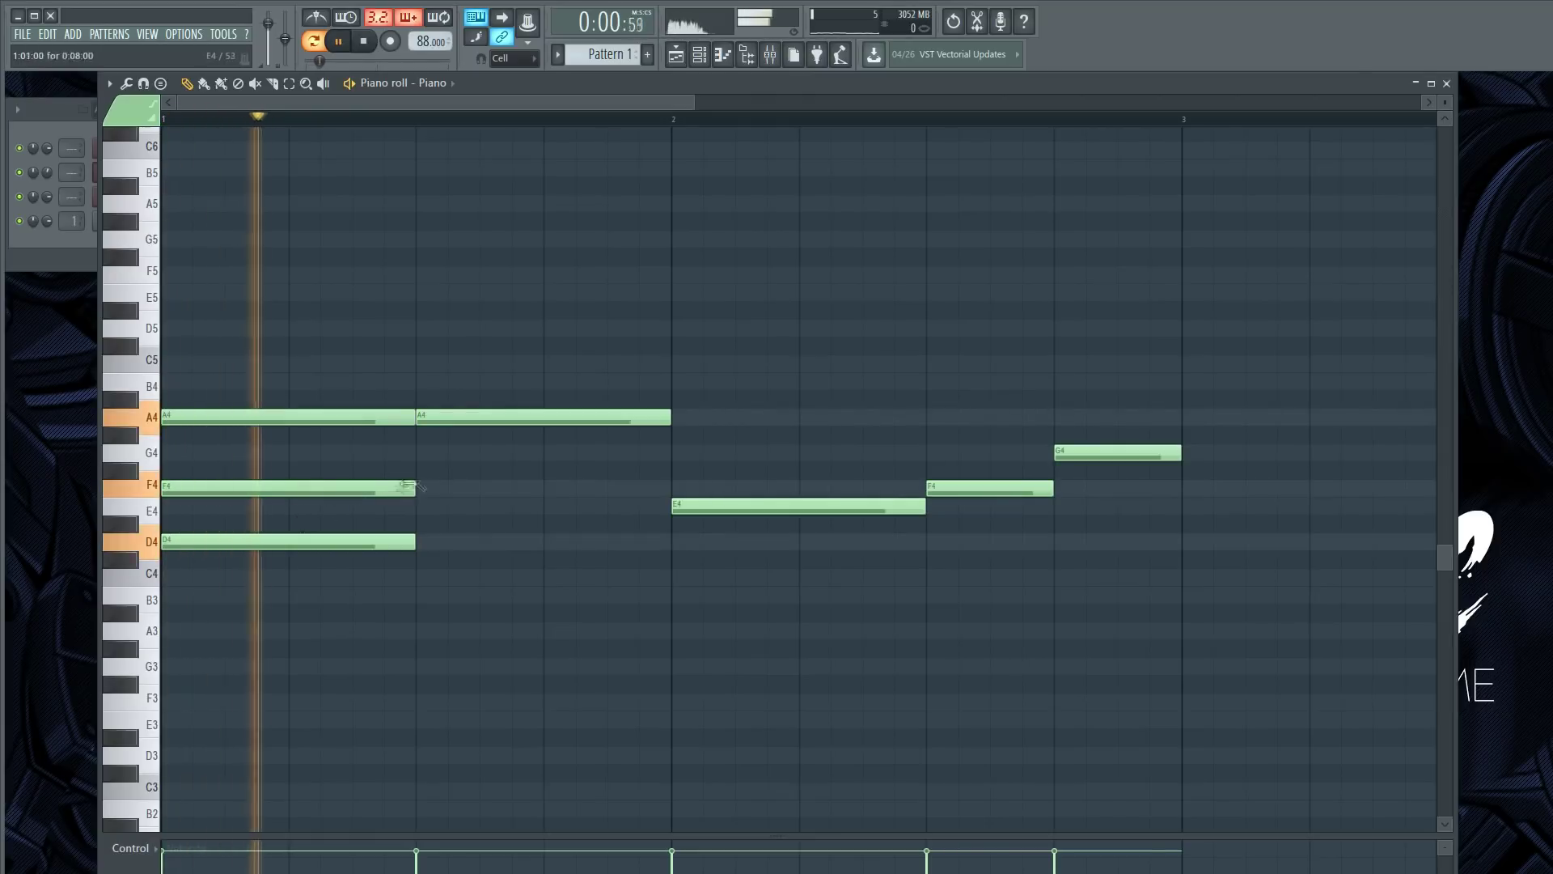
Add 8-step C5 and E5 above A4 in the second chord and G4 and B4 above E4 in the third, playing back each.
click(429, 362)
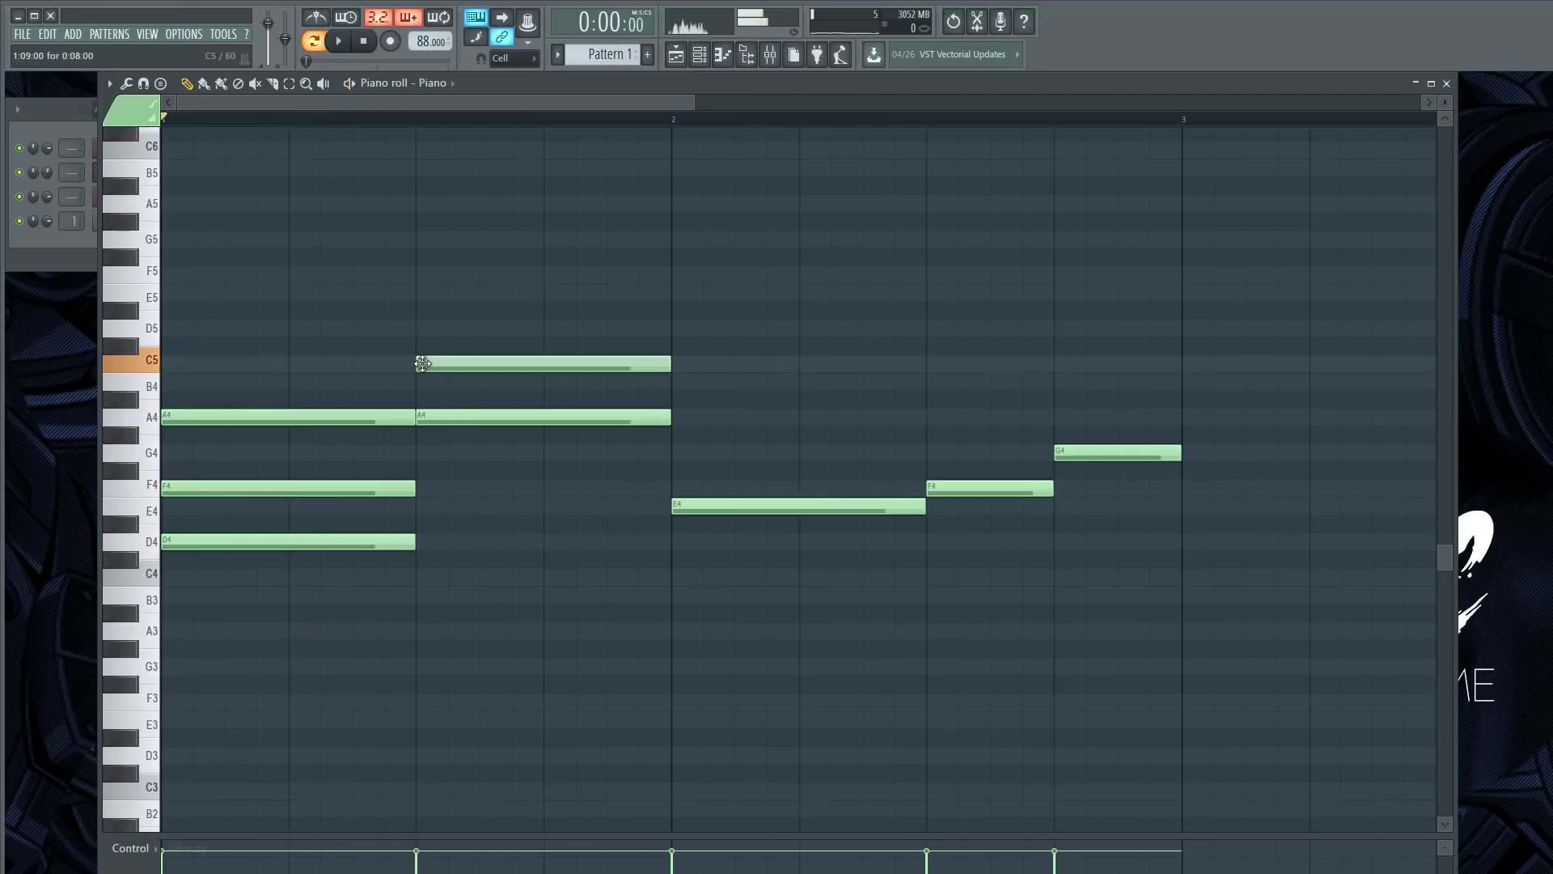
click(429, 293)
key(space)
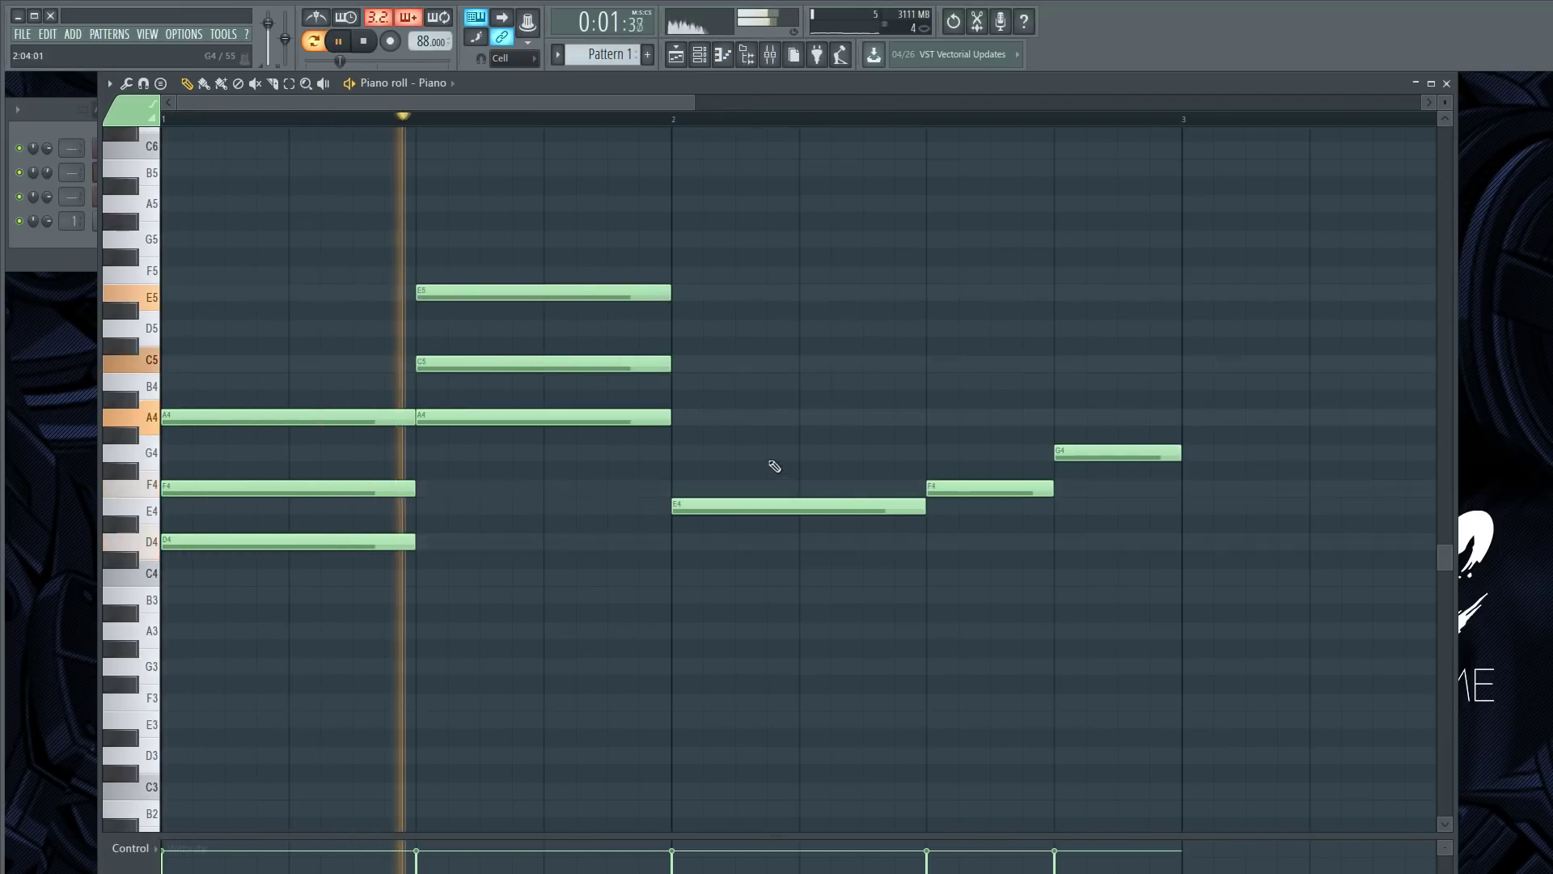
key(space)
click(683, 450)
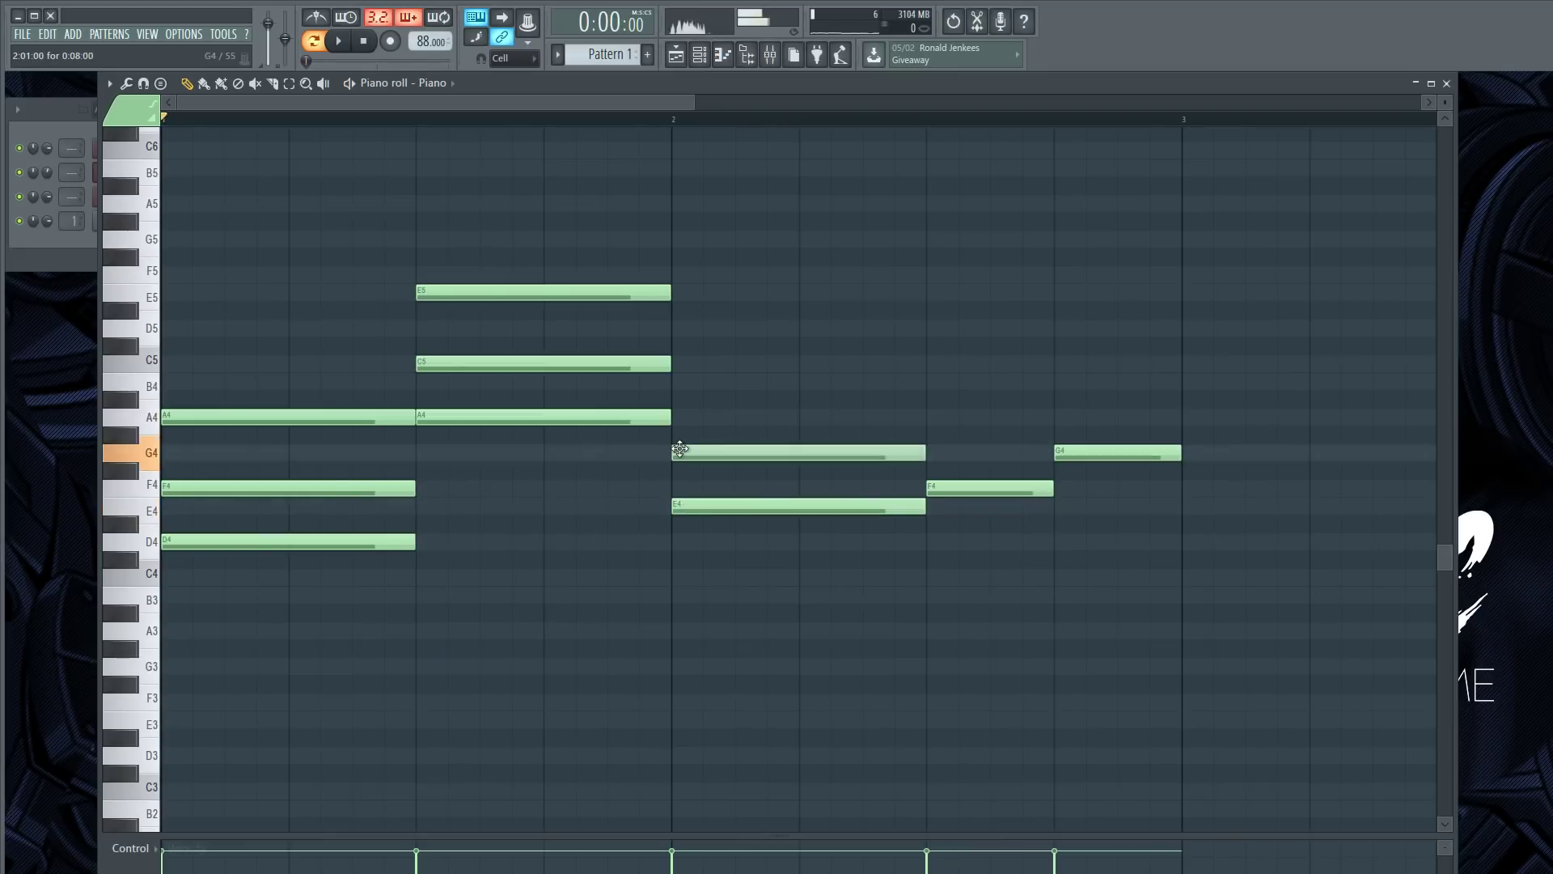
click(682, 381)
key(space)
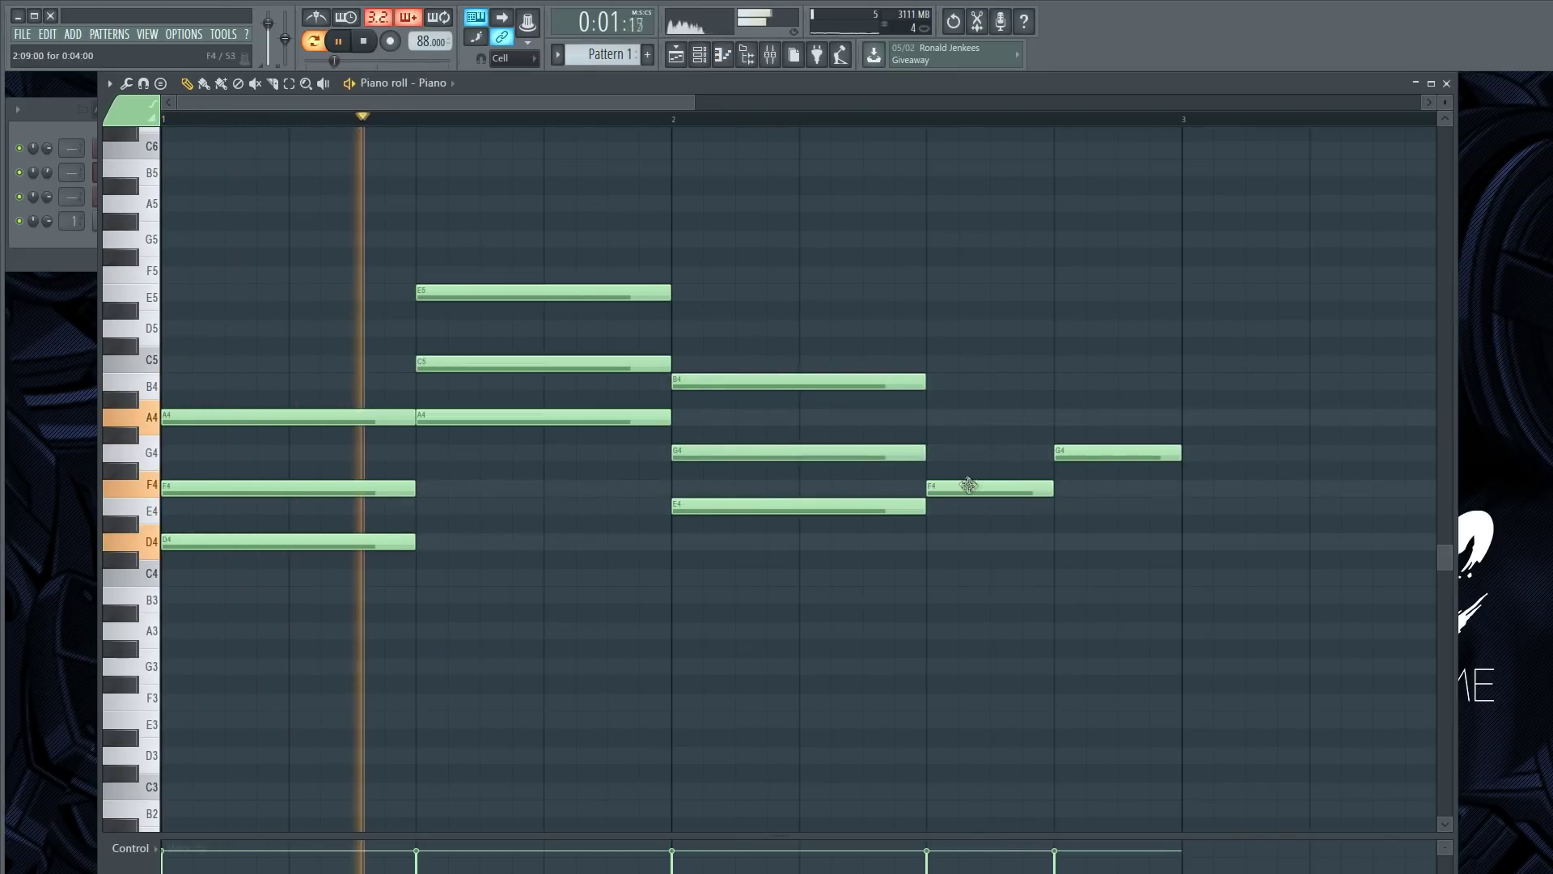
Build the last two 4-step chords with A4 and C5 above F4, and B4 and D5 above G4.
click(949, 437)
click(942, 362)
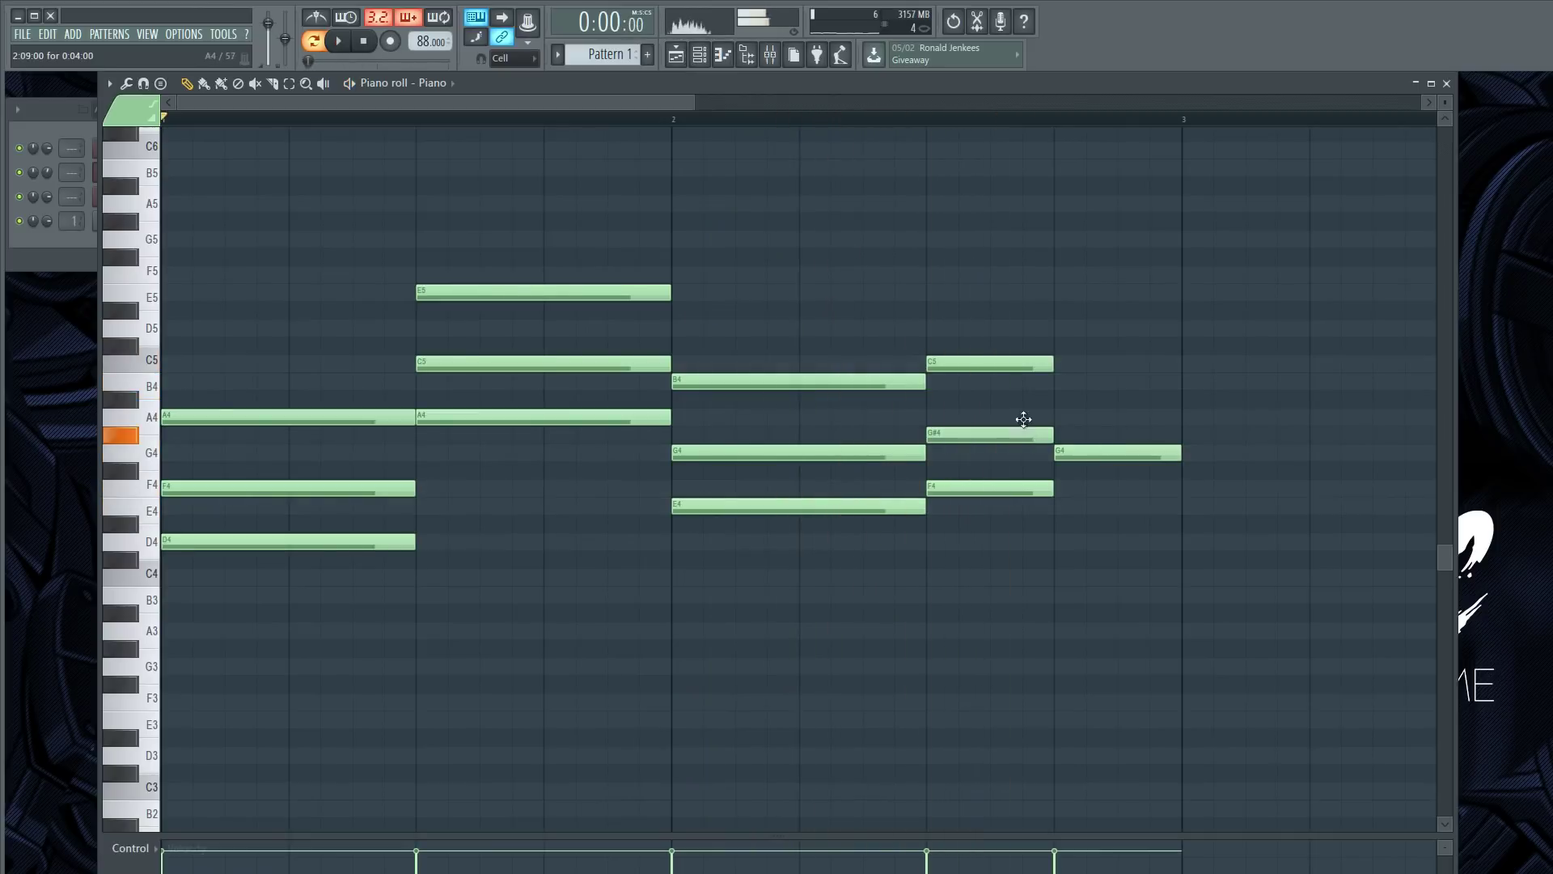
drag(1023, 432, 1024, 415)
click(1066, 398)
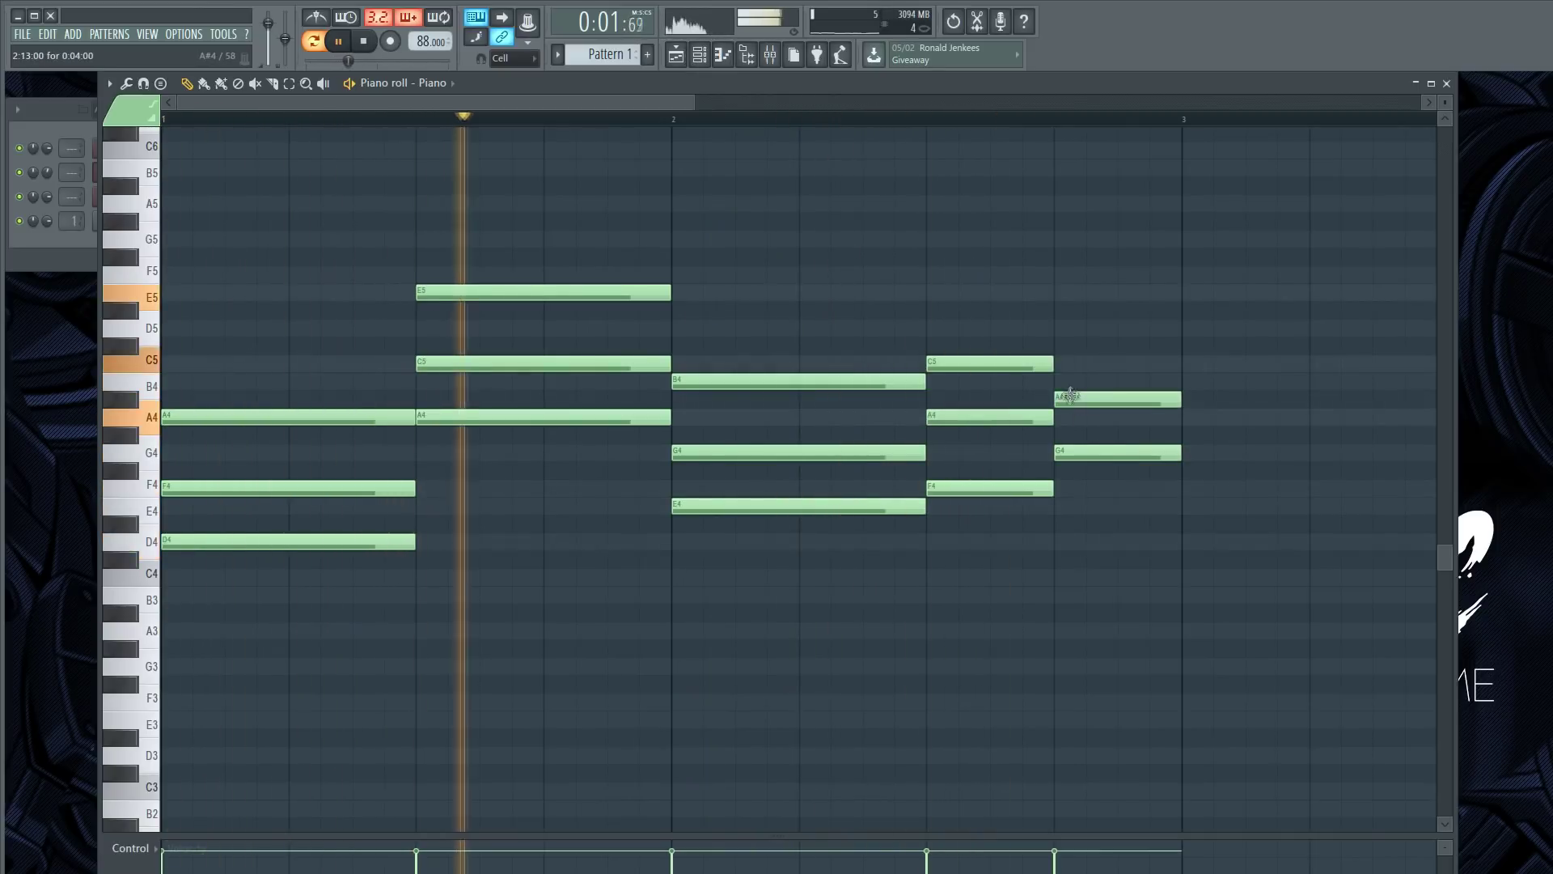
click(1067, 328)
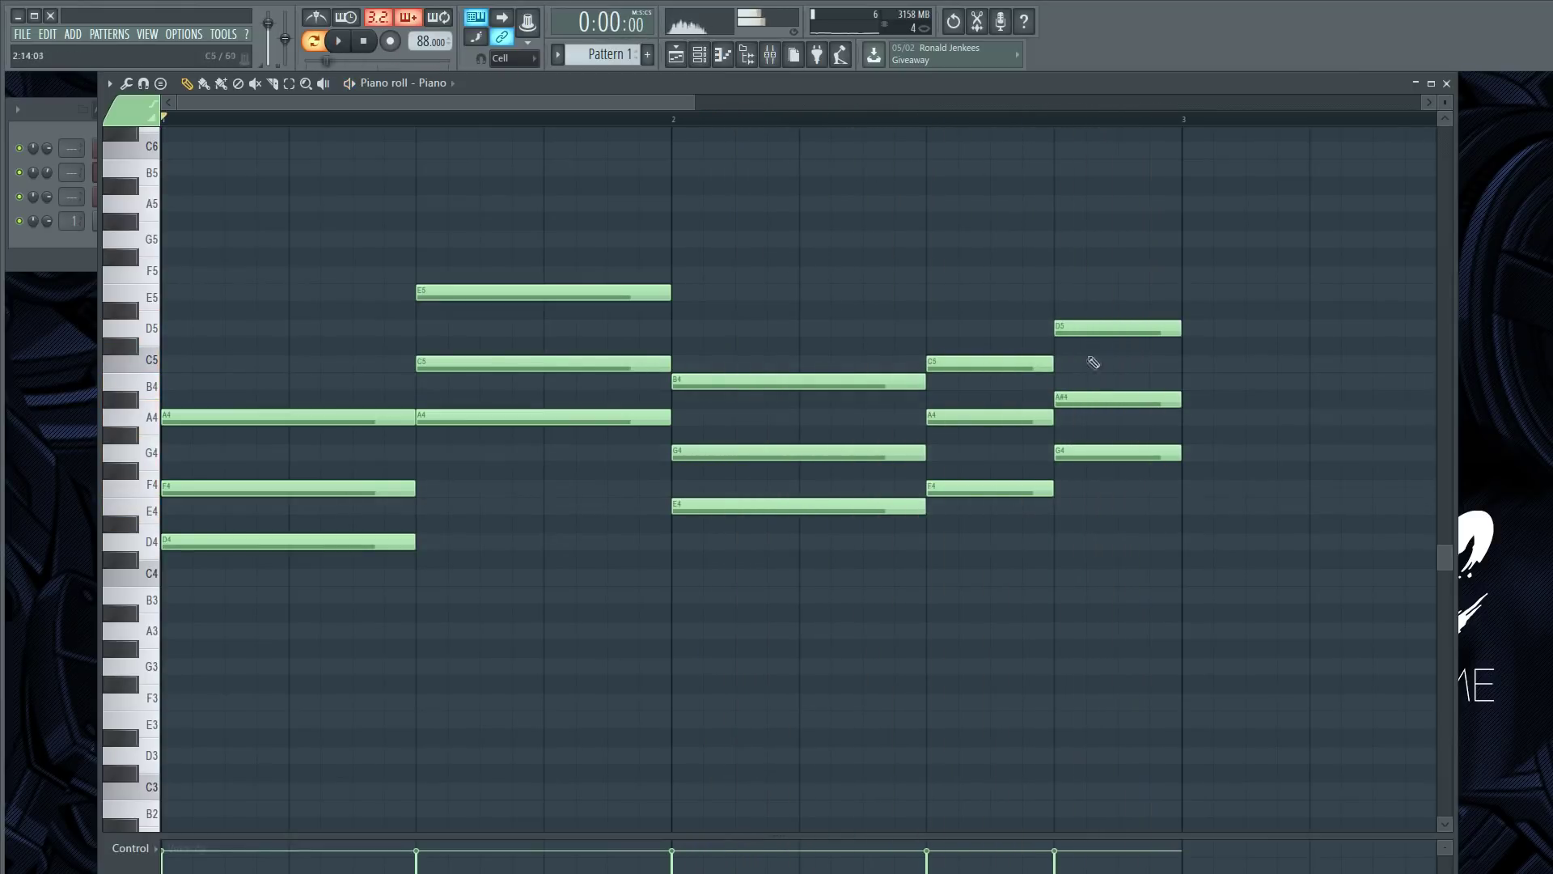
drag(1082, 398, 1084, 382)
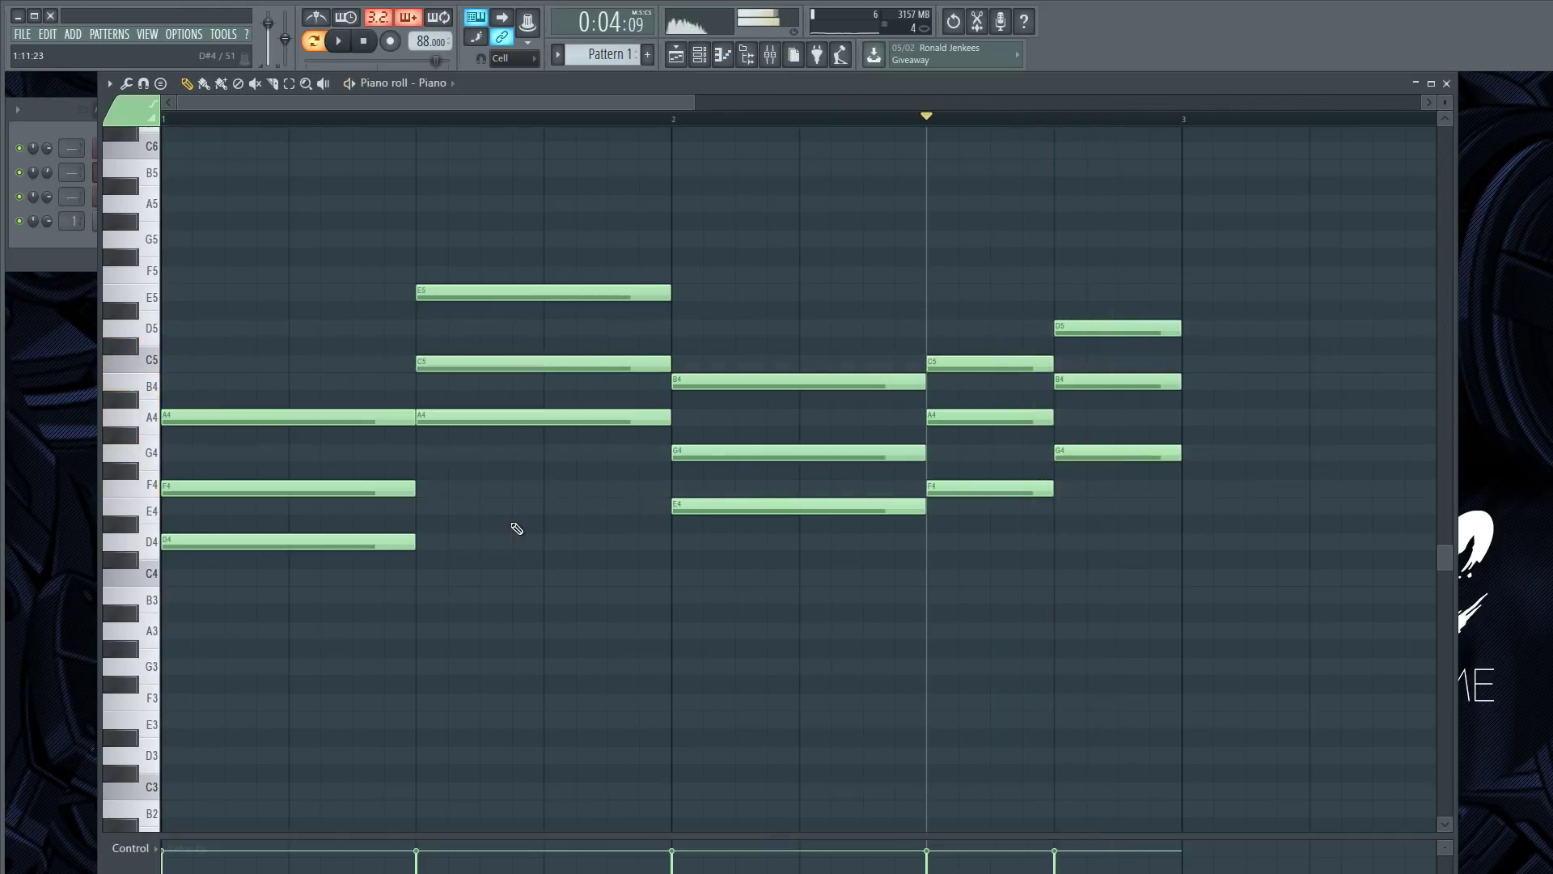
Transpose all the piano chords up one octave and play back the progression.
key(ctrl+Up)
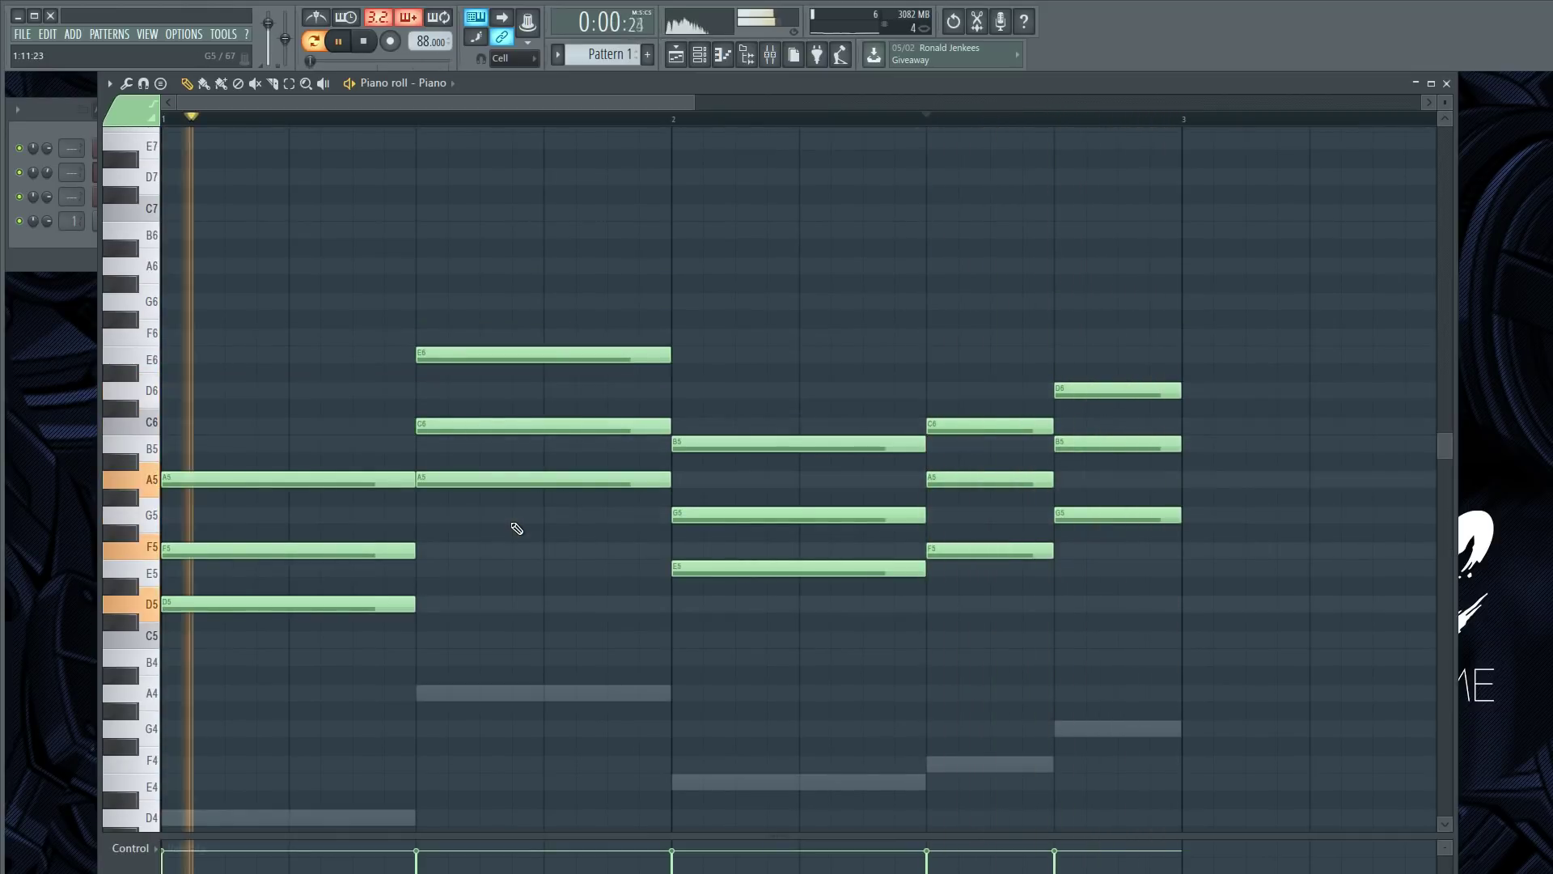
scroll(429, 572, down, 1)
scroll(428, 572, down, 1)
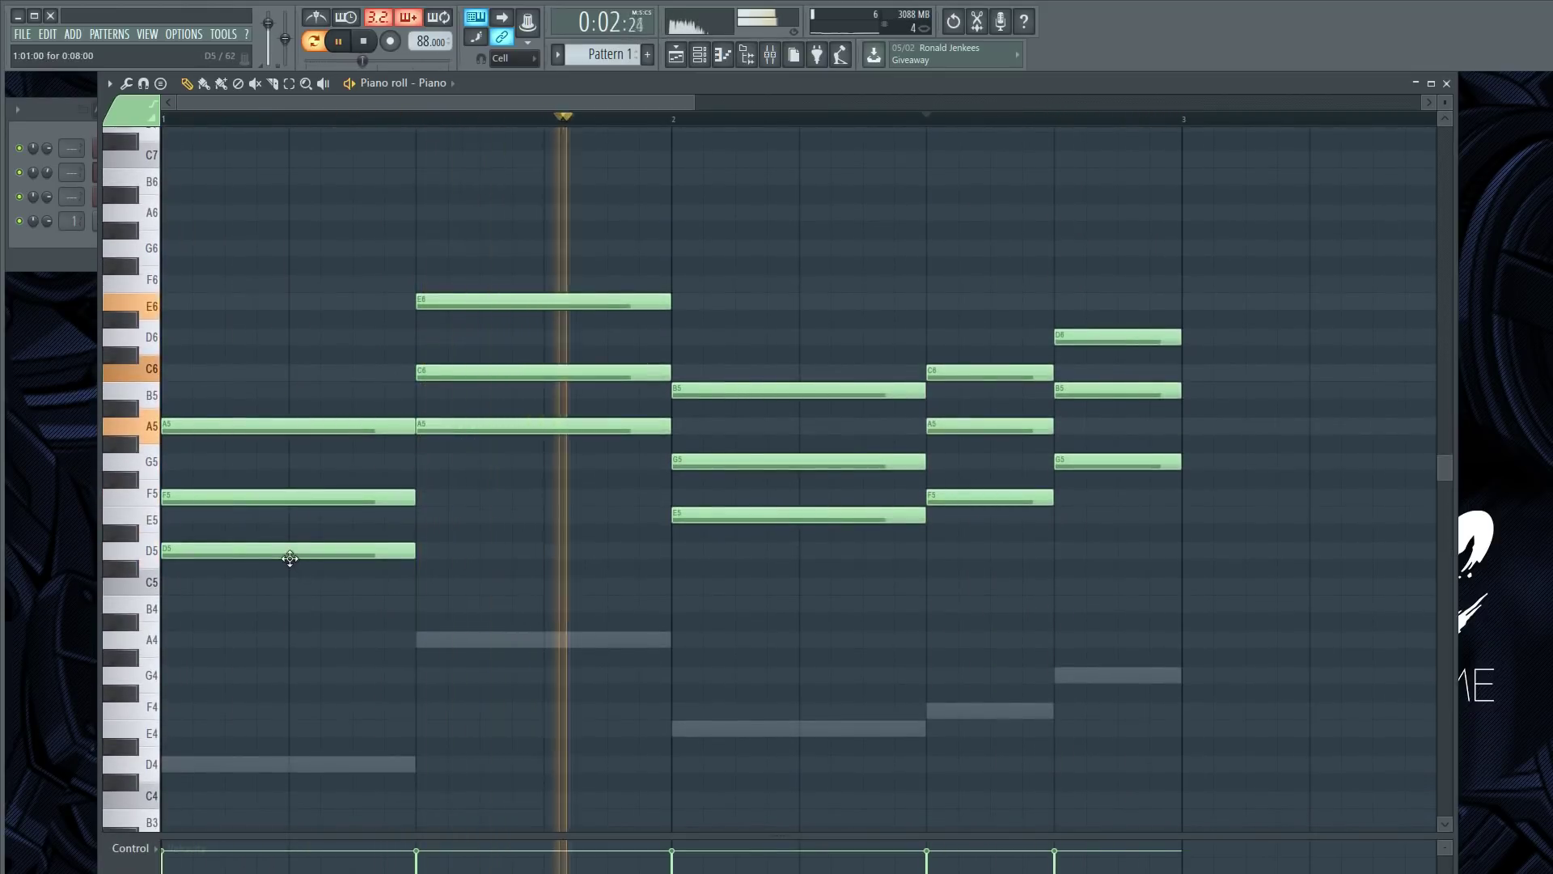
key(space)
Double the chord roots with 8-step D4, A4 and E4 notes and 4-step F4 and G4 notes, and play back the progression.
click(170, 766)
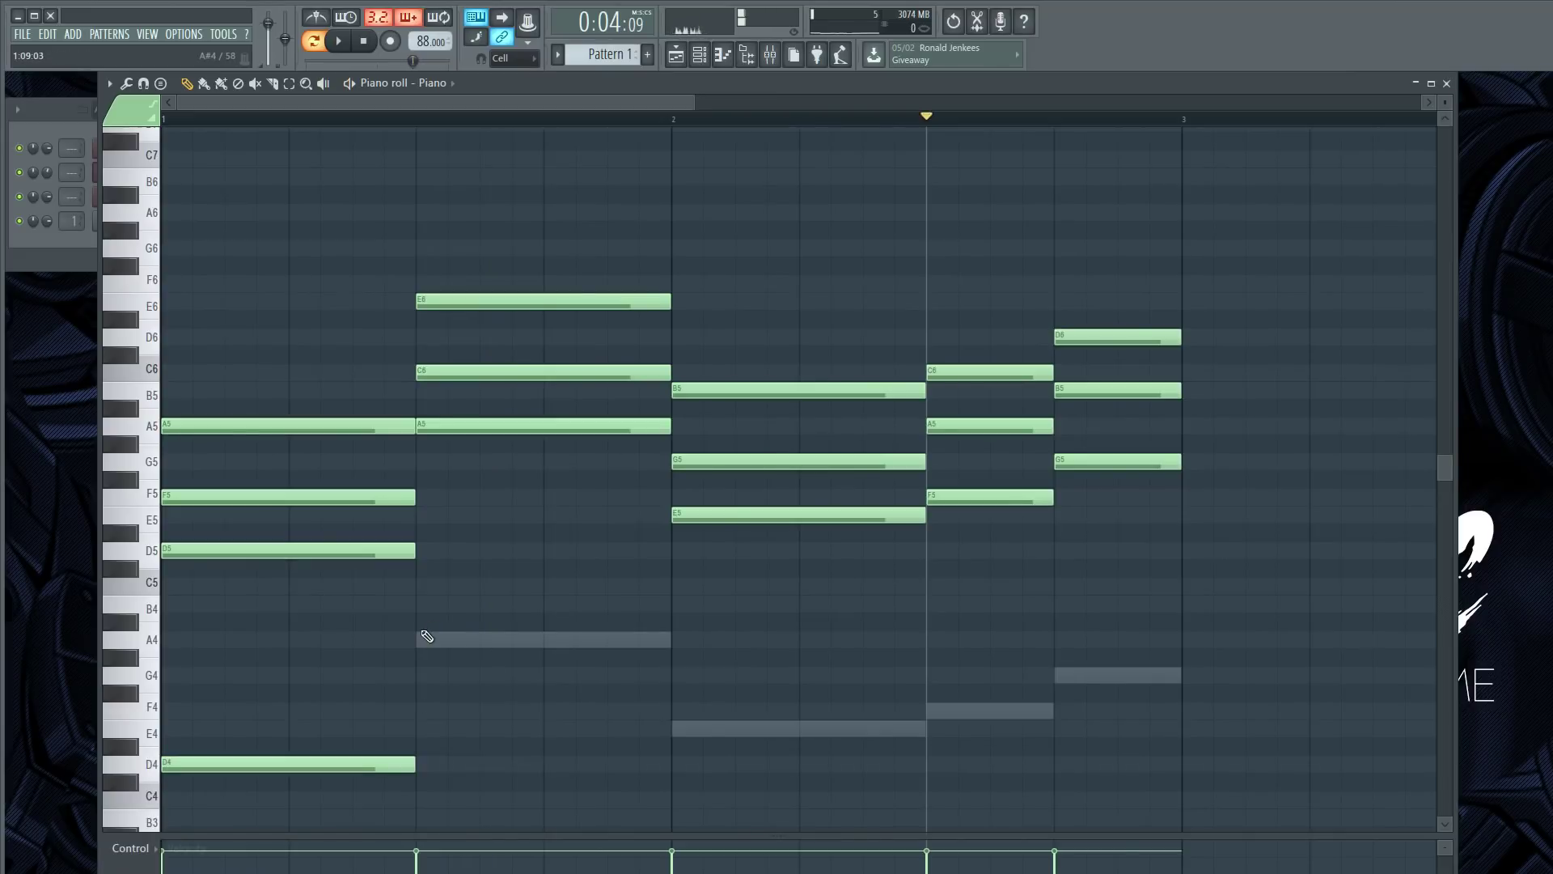
click(423, 630)
drag(542, 636, 542, 655)
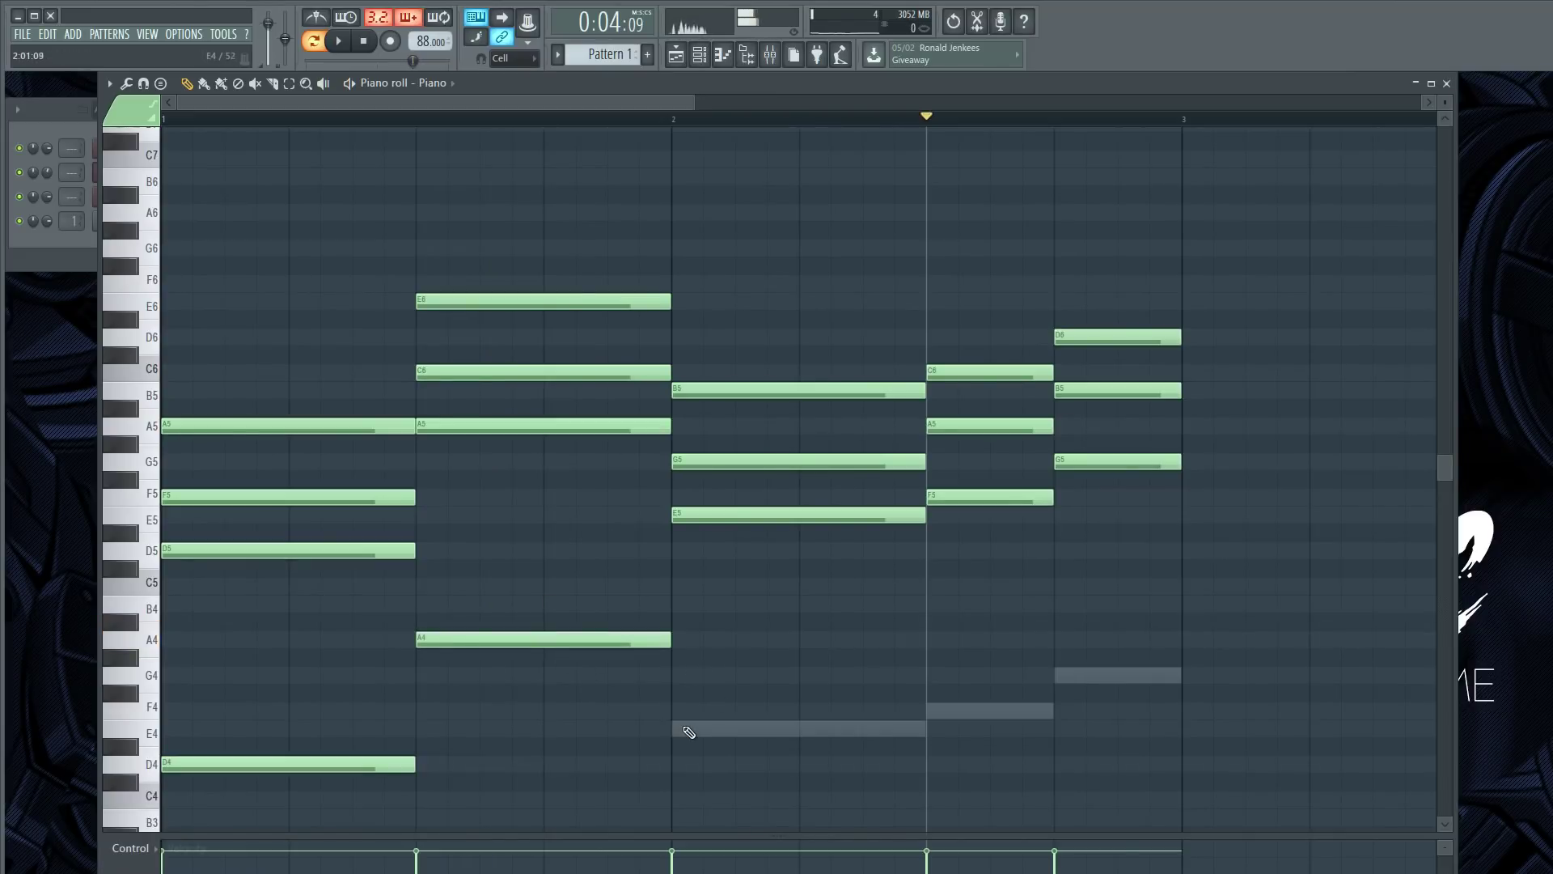
click(684, 729)
click(948, 717)
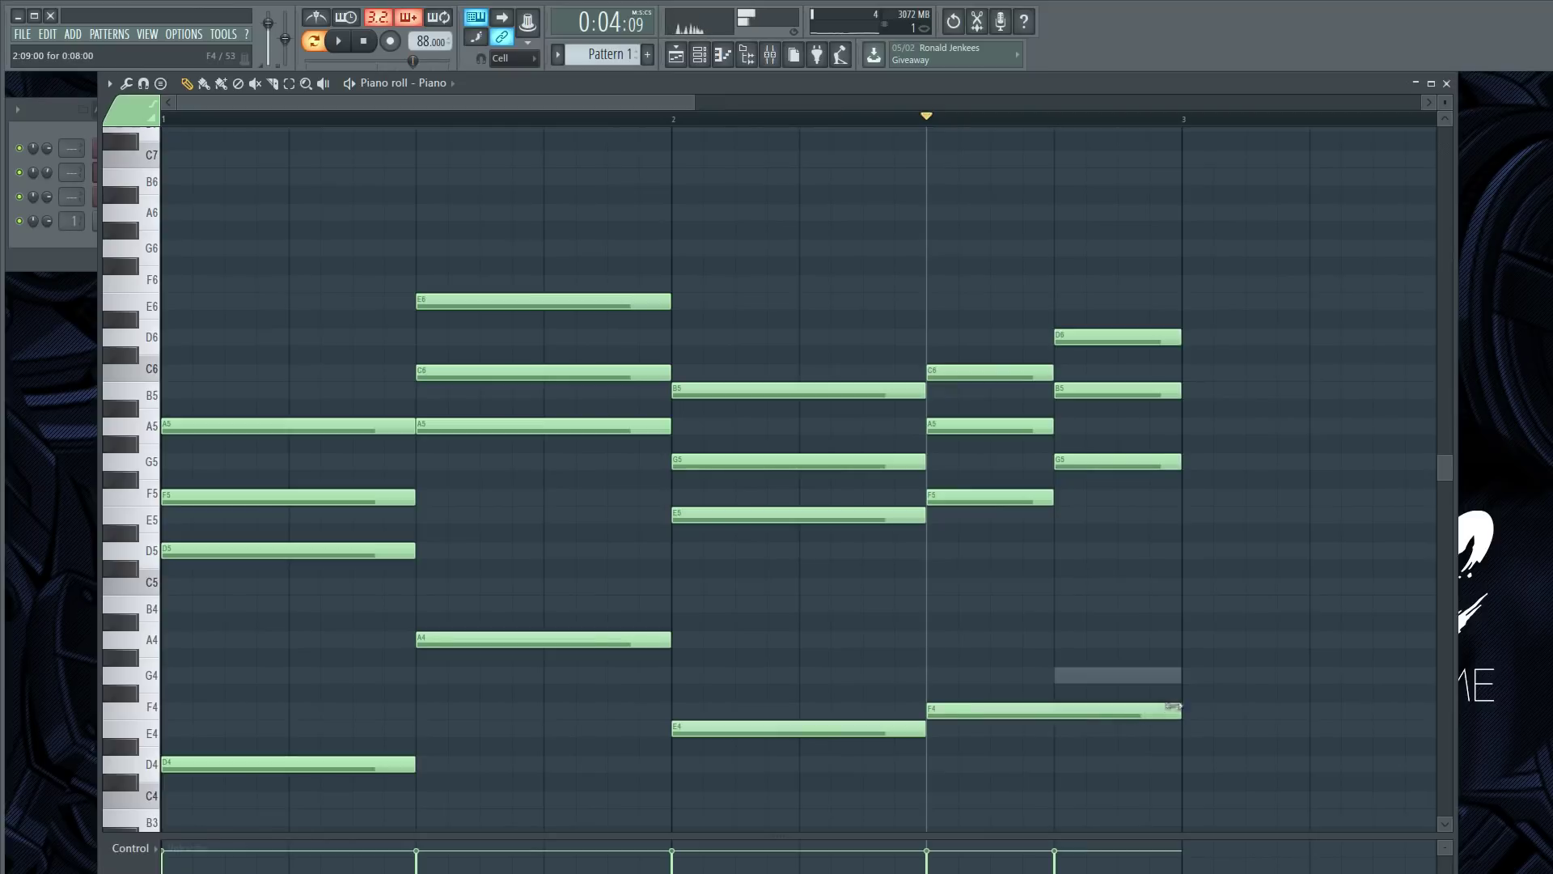
drag(1176, 705, 1062, 706)
click(1076, 677)
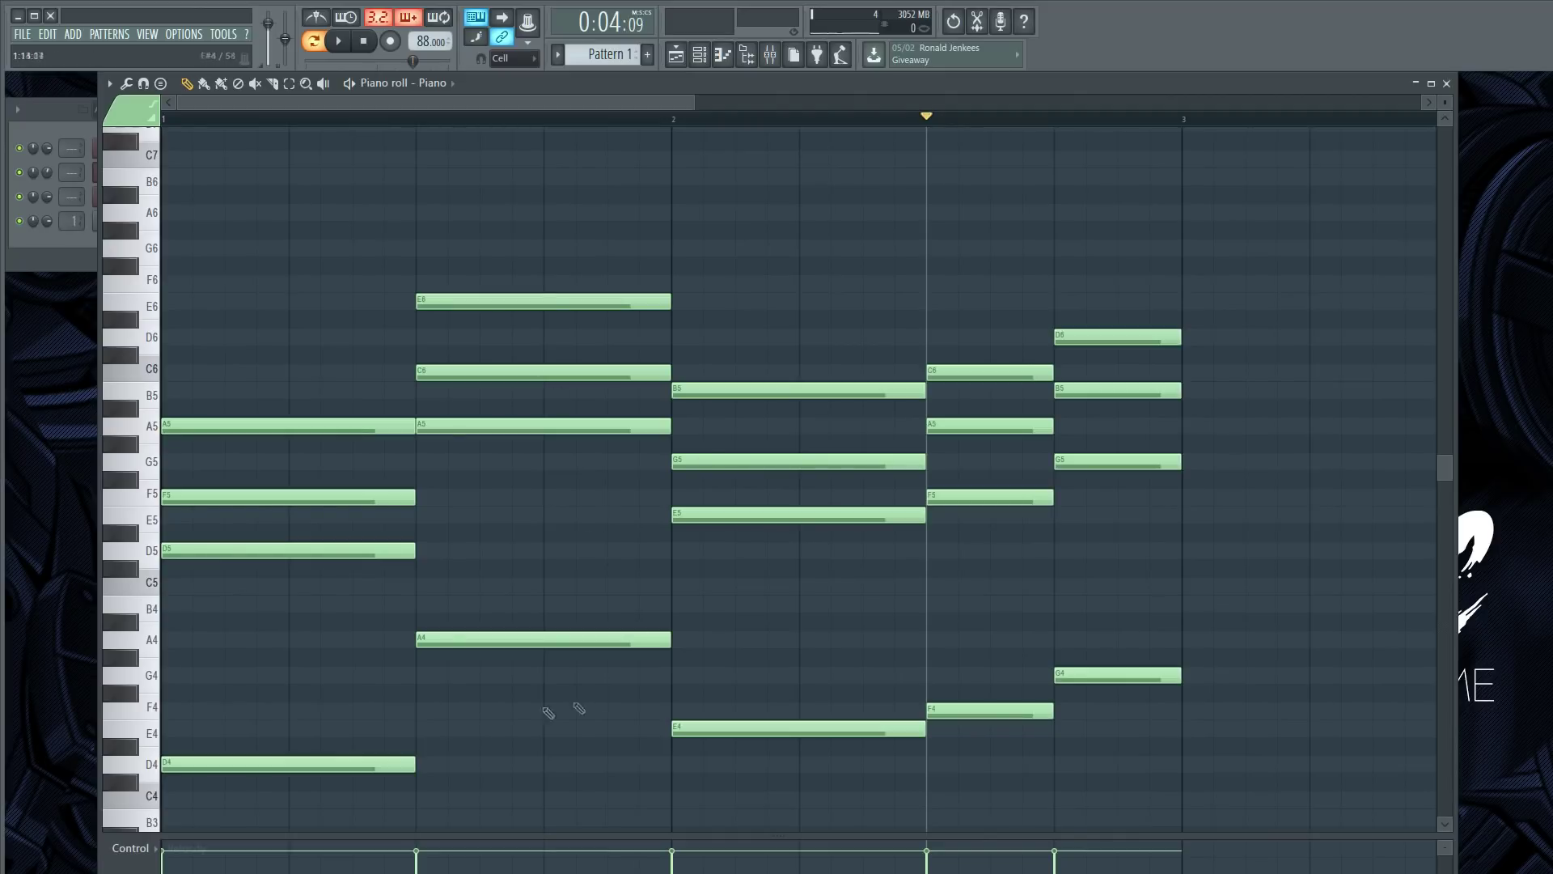
key(space)
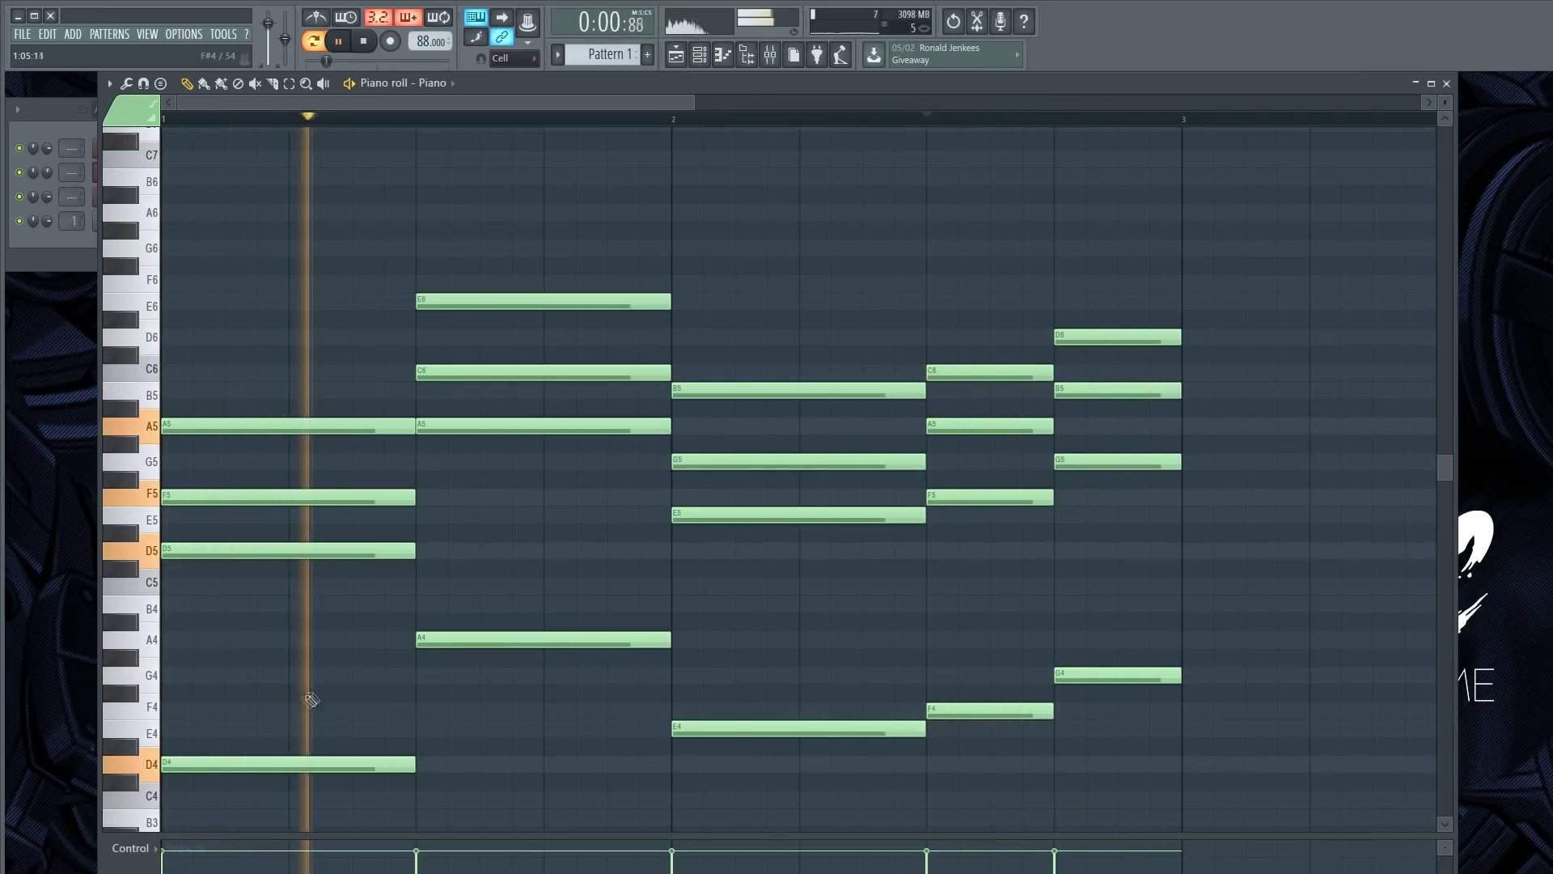
key(space)
Extend the first four chords with C6, G6, D6 and E6, and try F#6 on the last chord before removing it.
scroll(382, 600, up, 2)
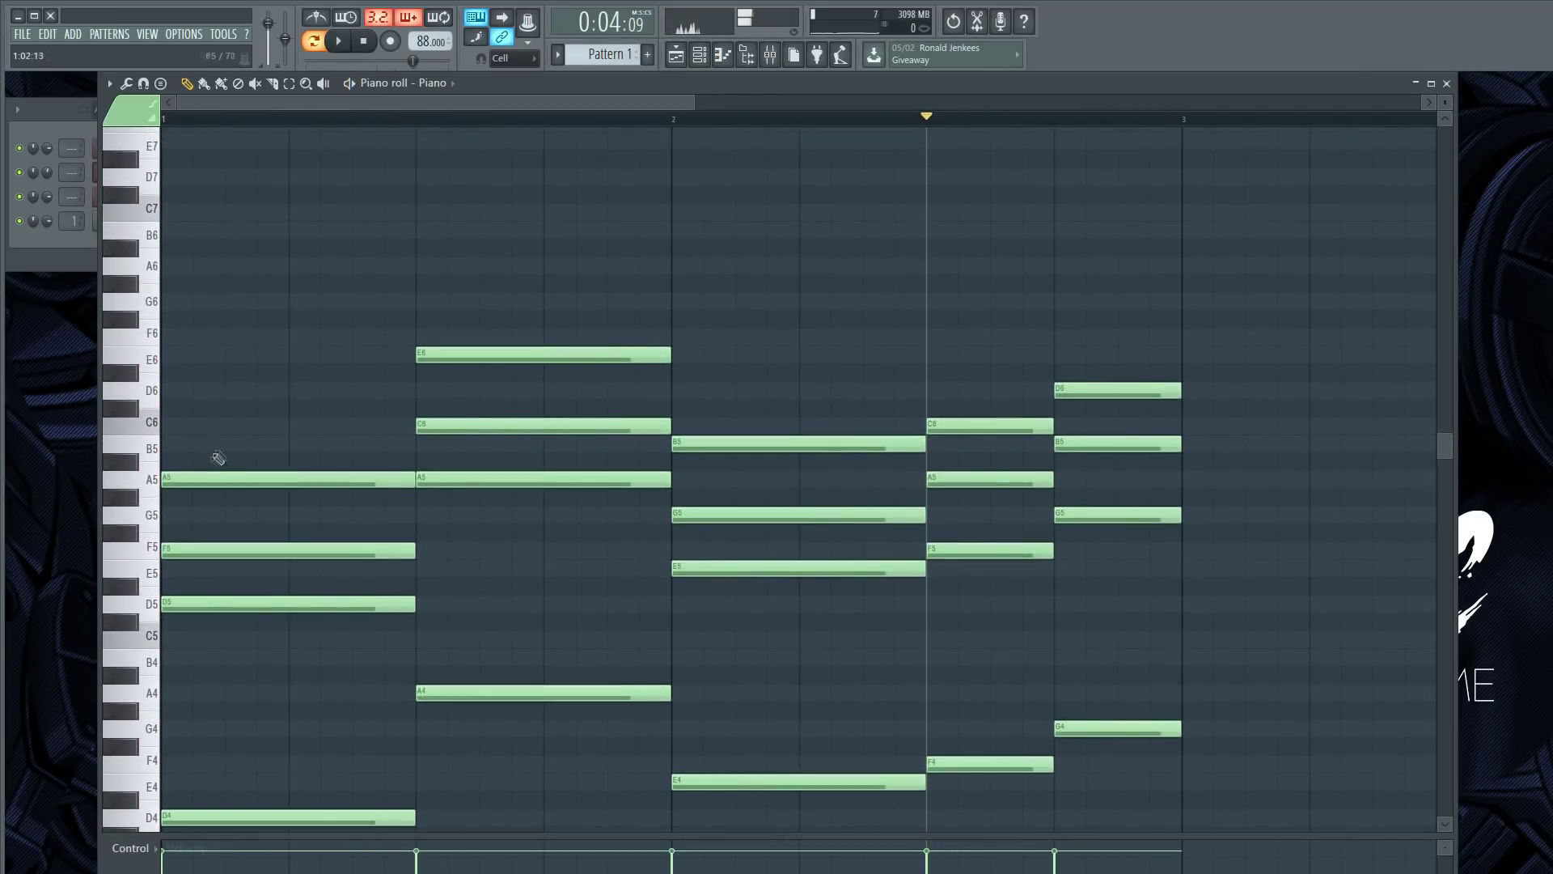
click(180, 429)
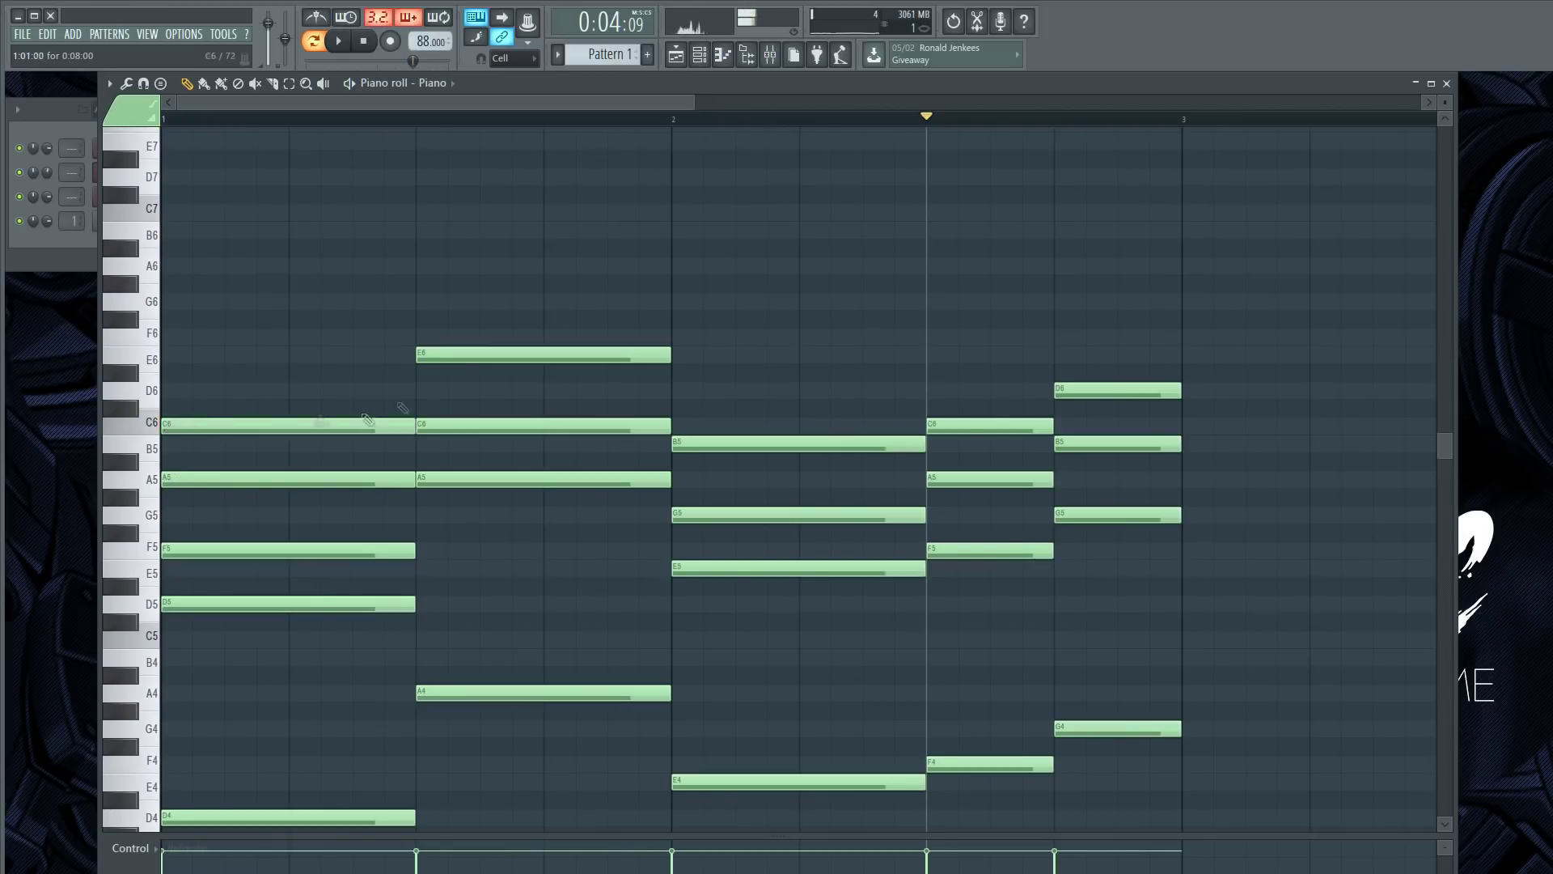
click(429, 302)
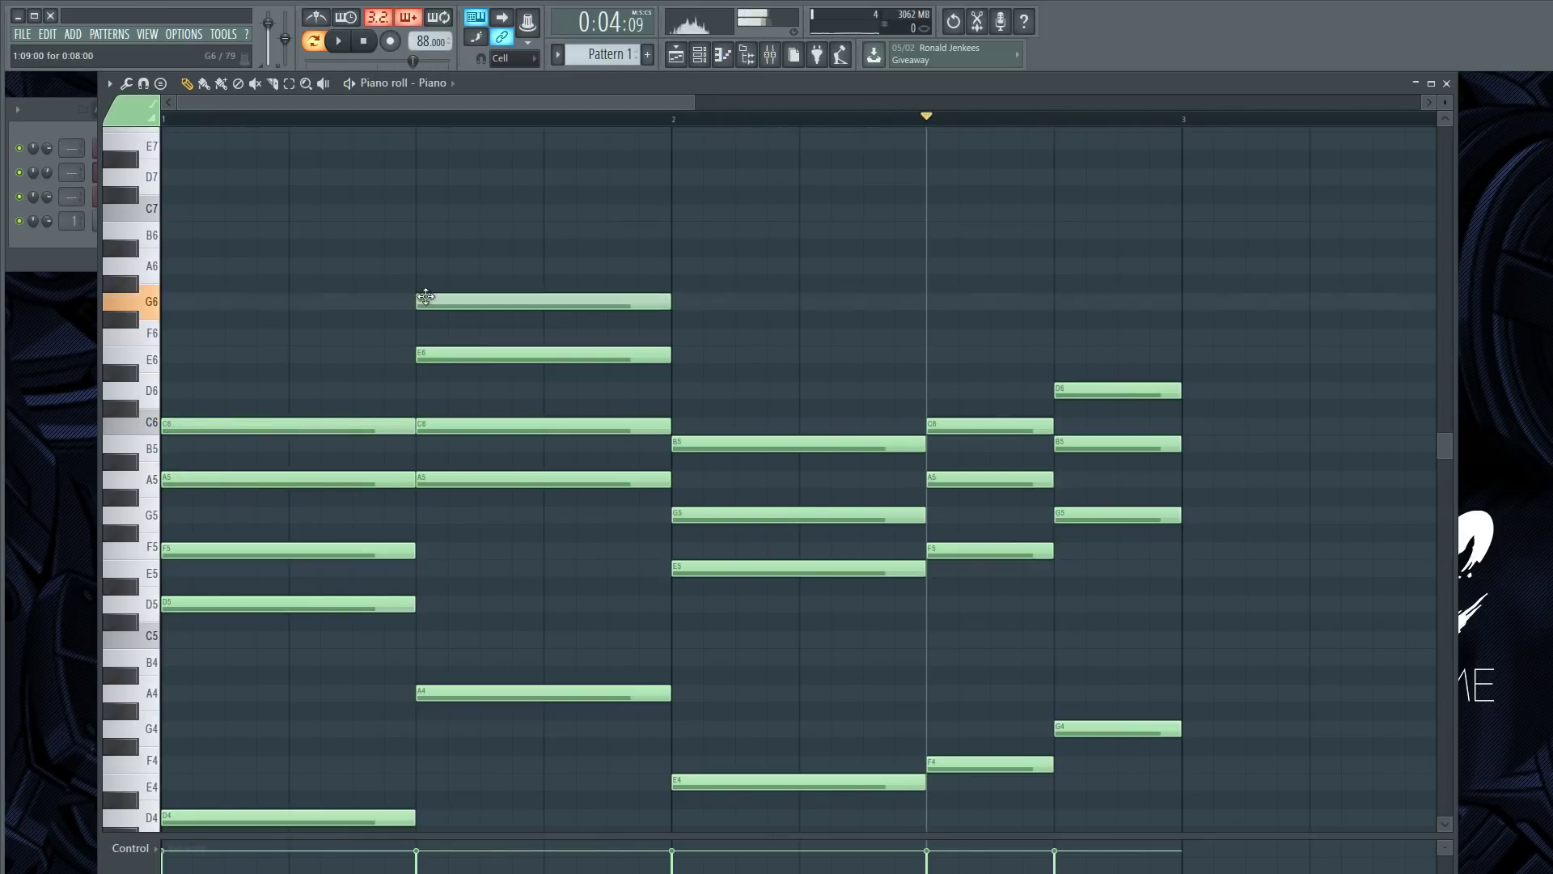
click(685, 390)
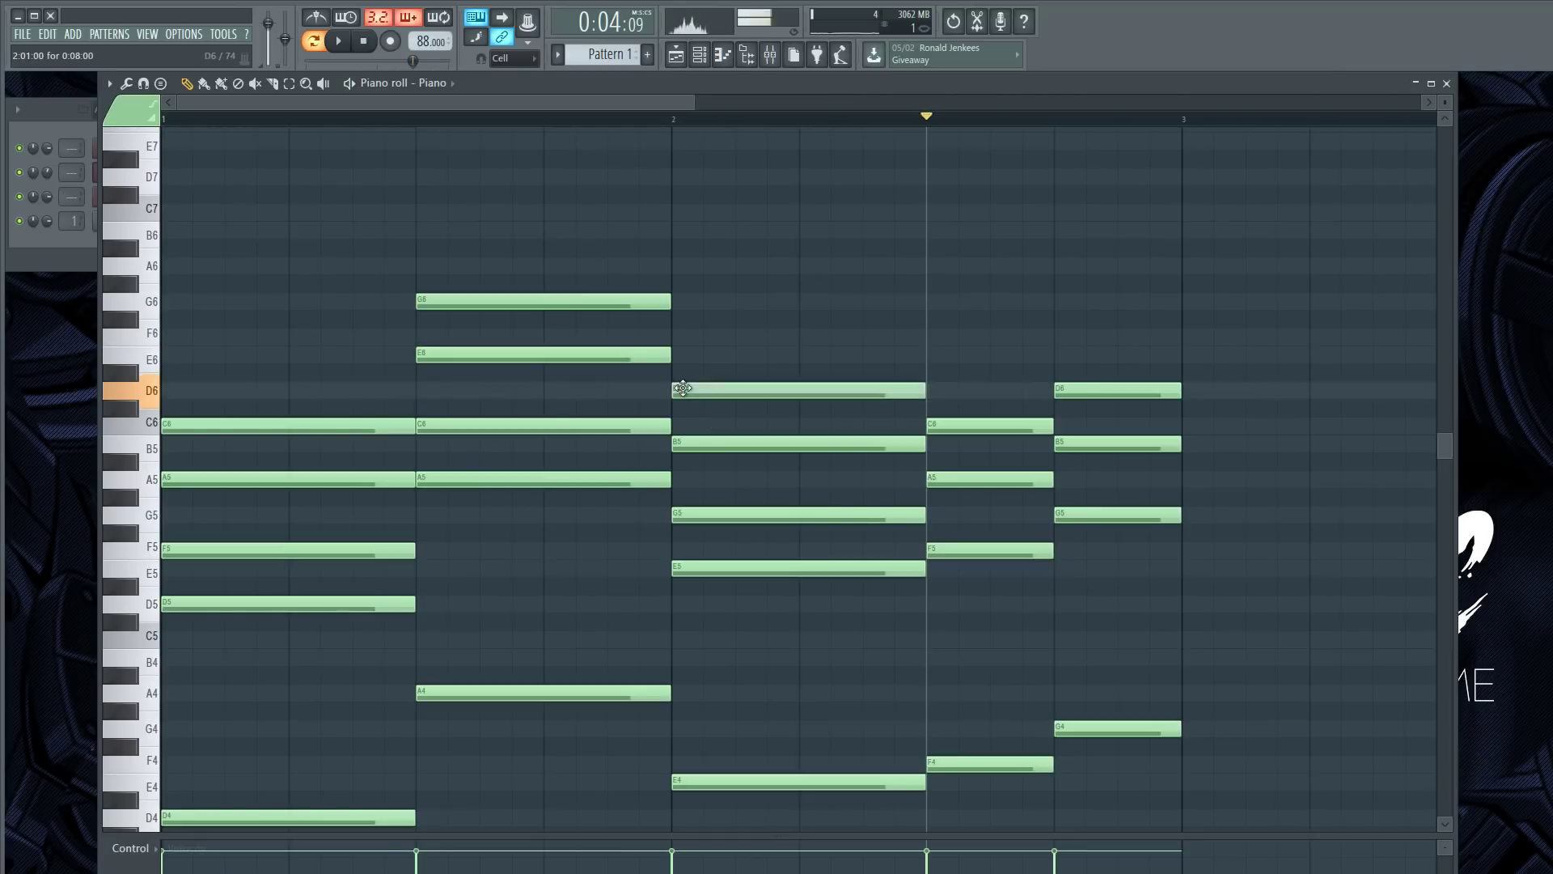
click(939, 355)
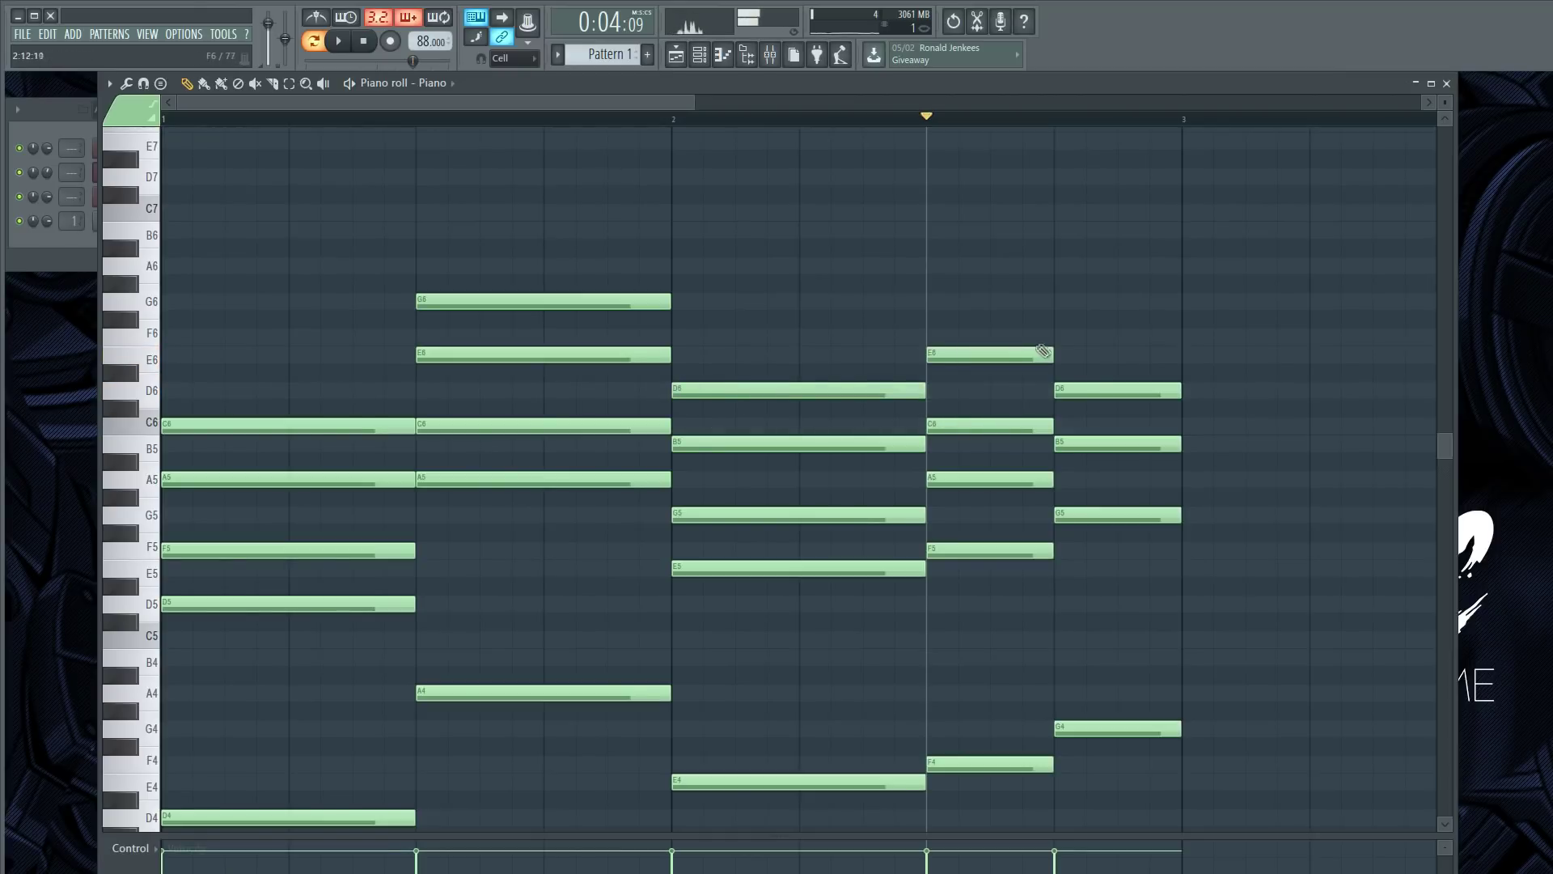
click(1064, 320)
key(space)
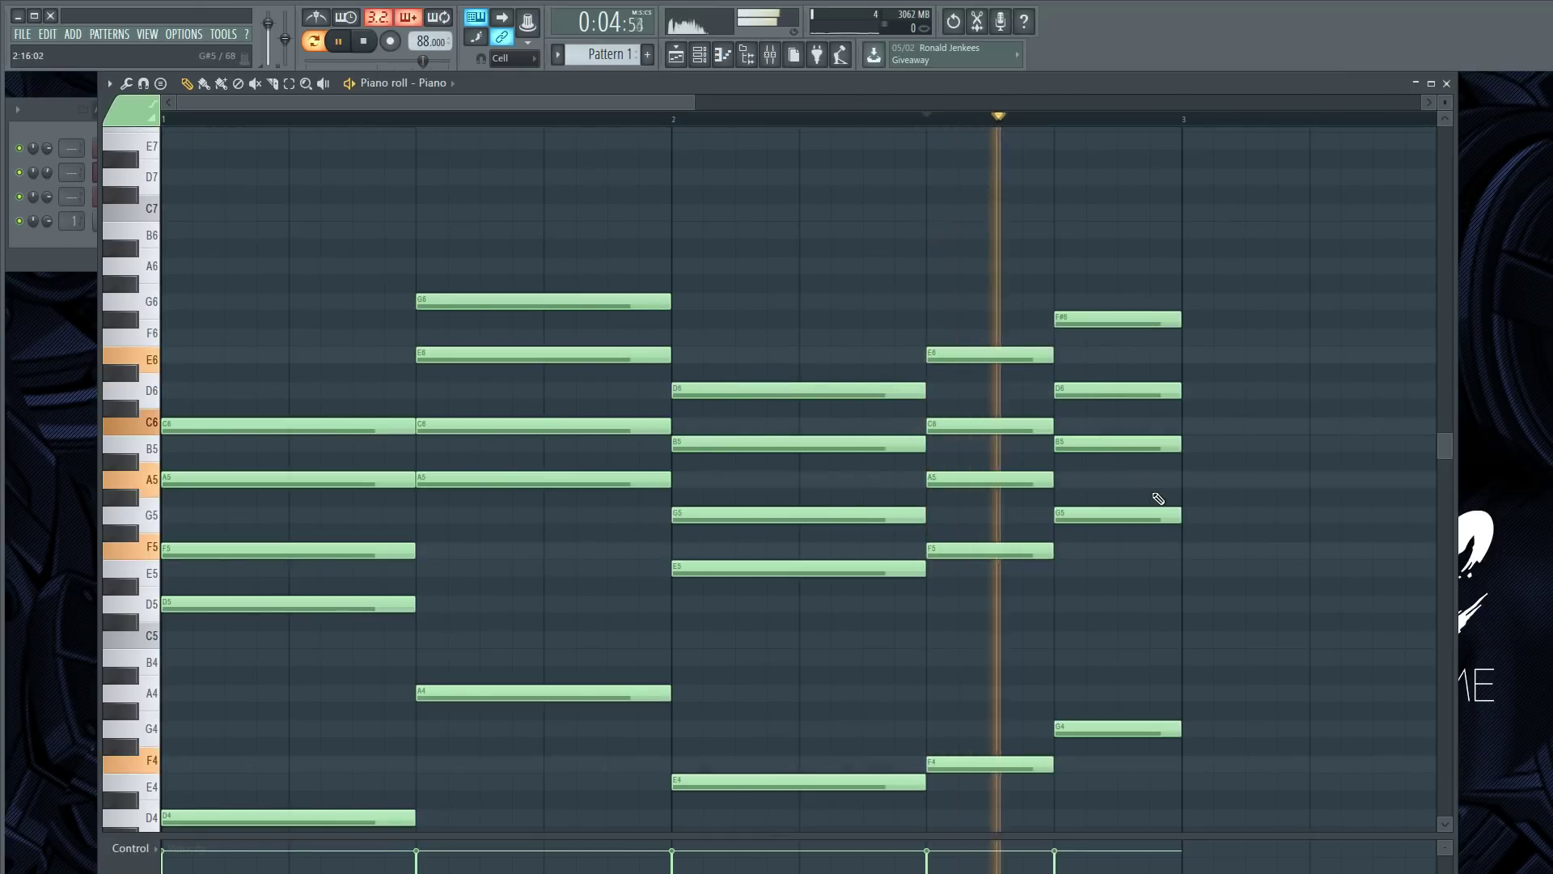
right_click(1117, 318)
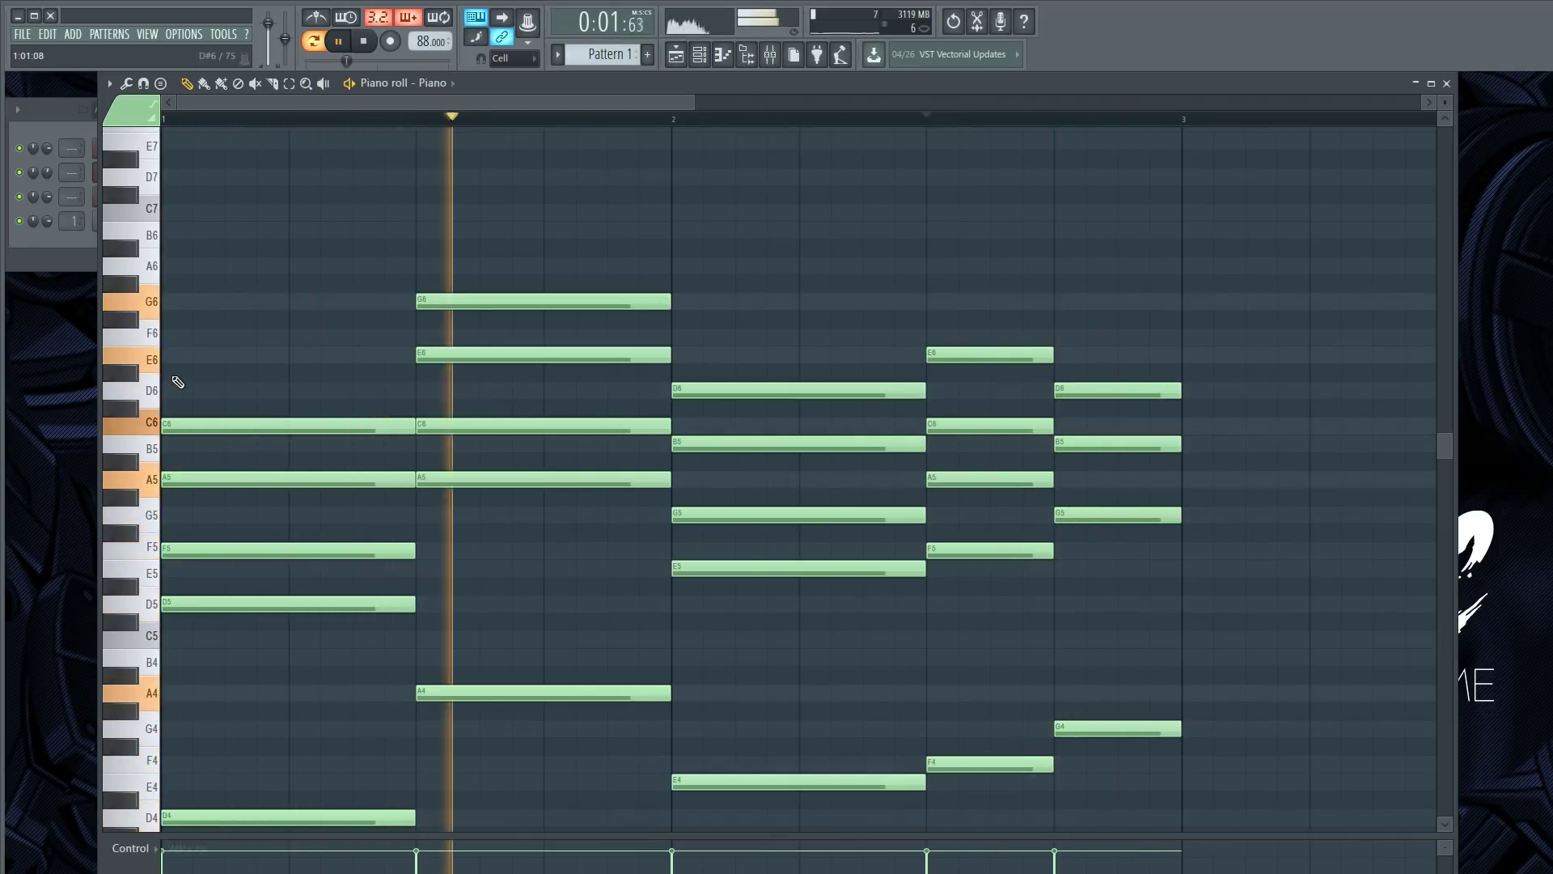
Add an 8-step E6 on top of the first chord and F#6 on top of the third, playing back the progression.
click(205, 355)
key(space)
click(364, 41)
click(348, 40)
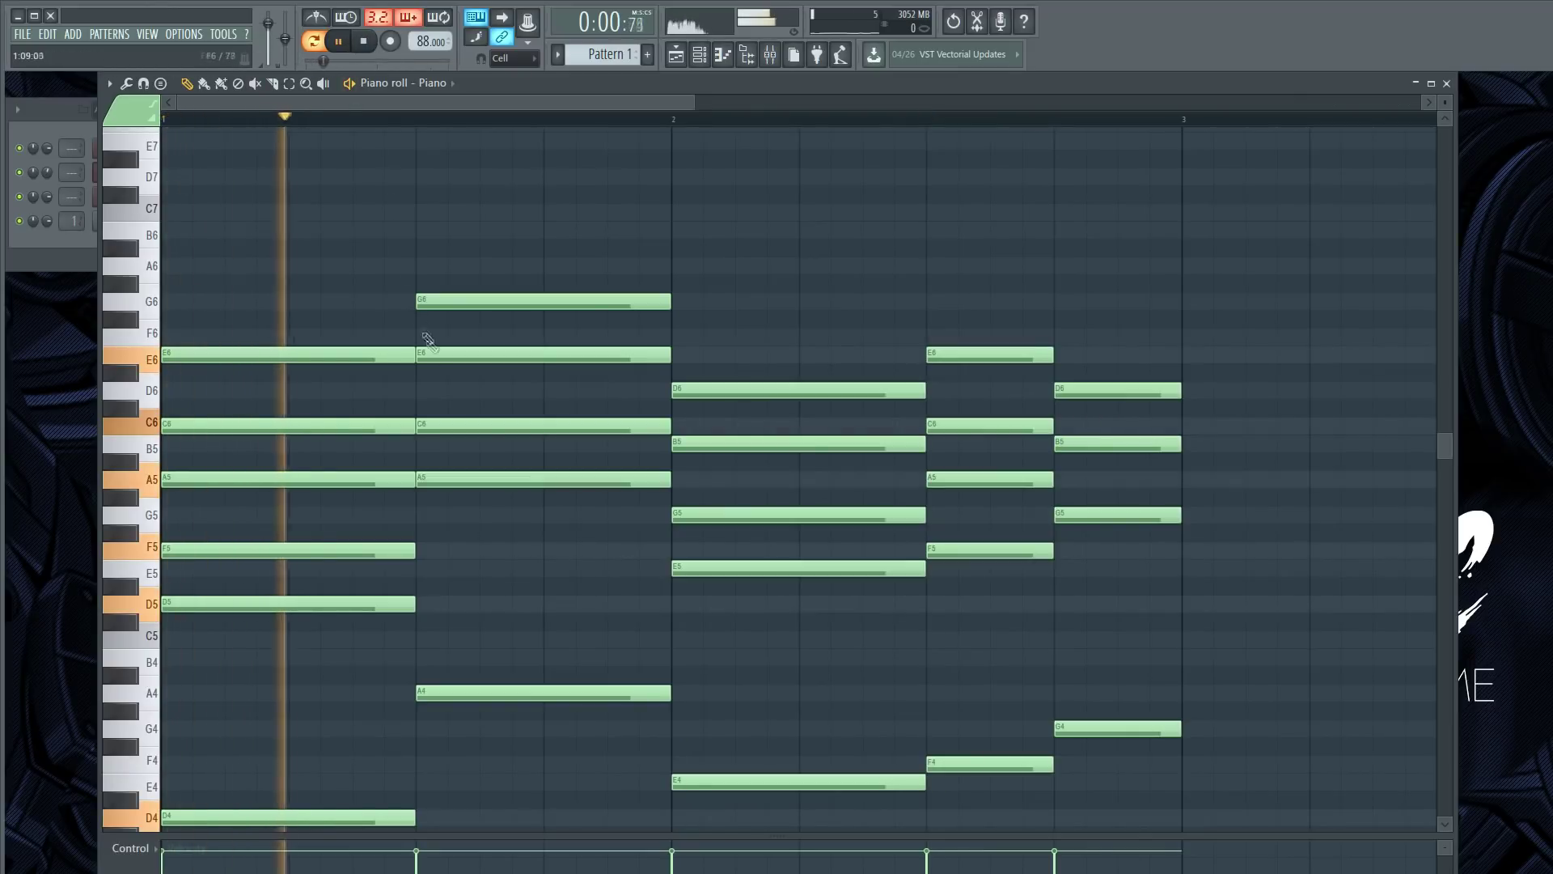
drag(689, 342, 697, 317)
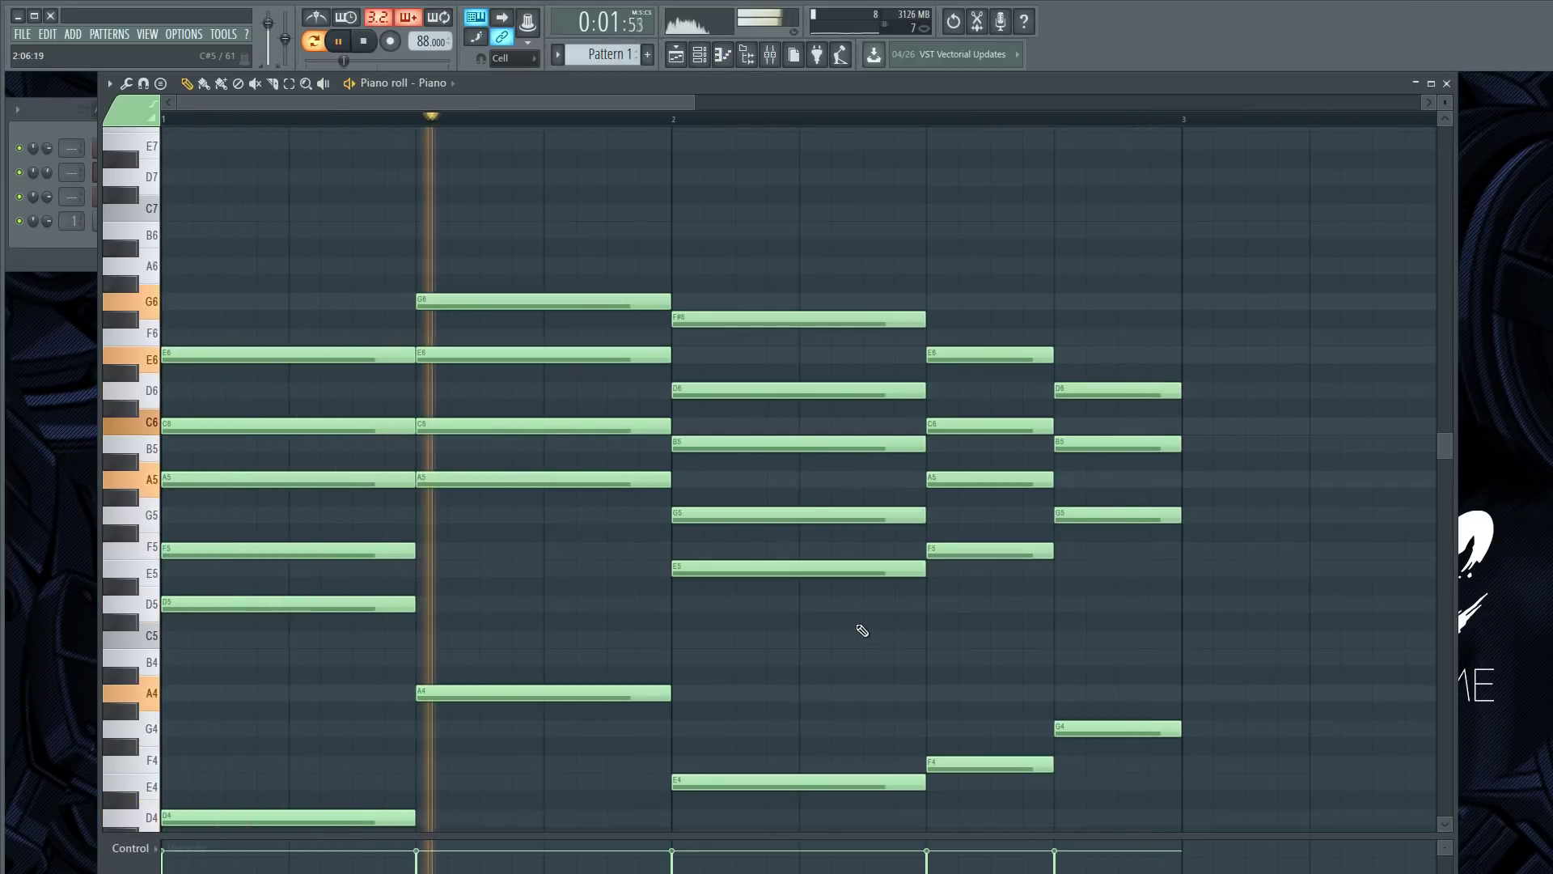
key(space)
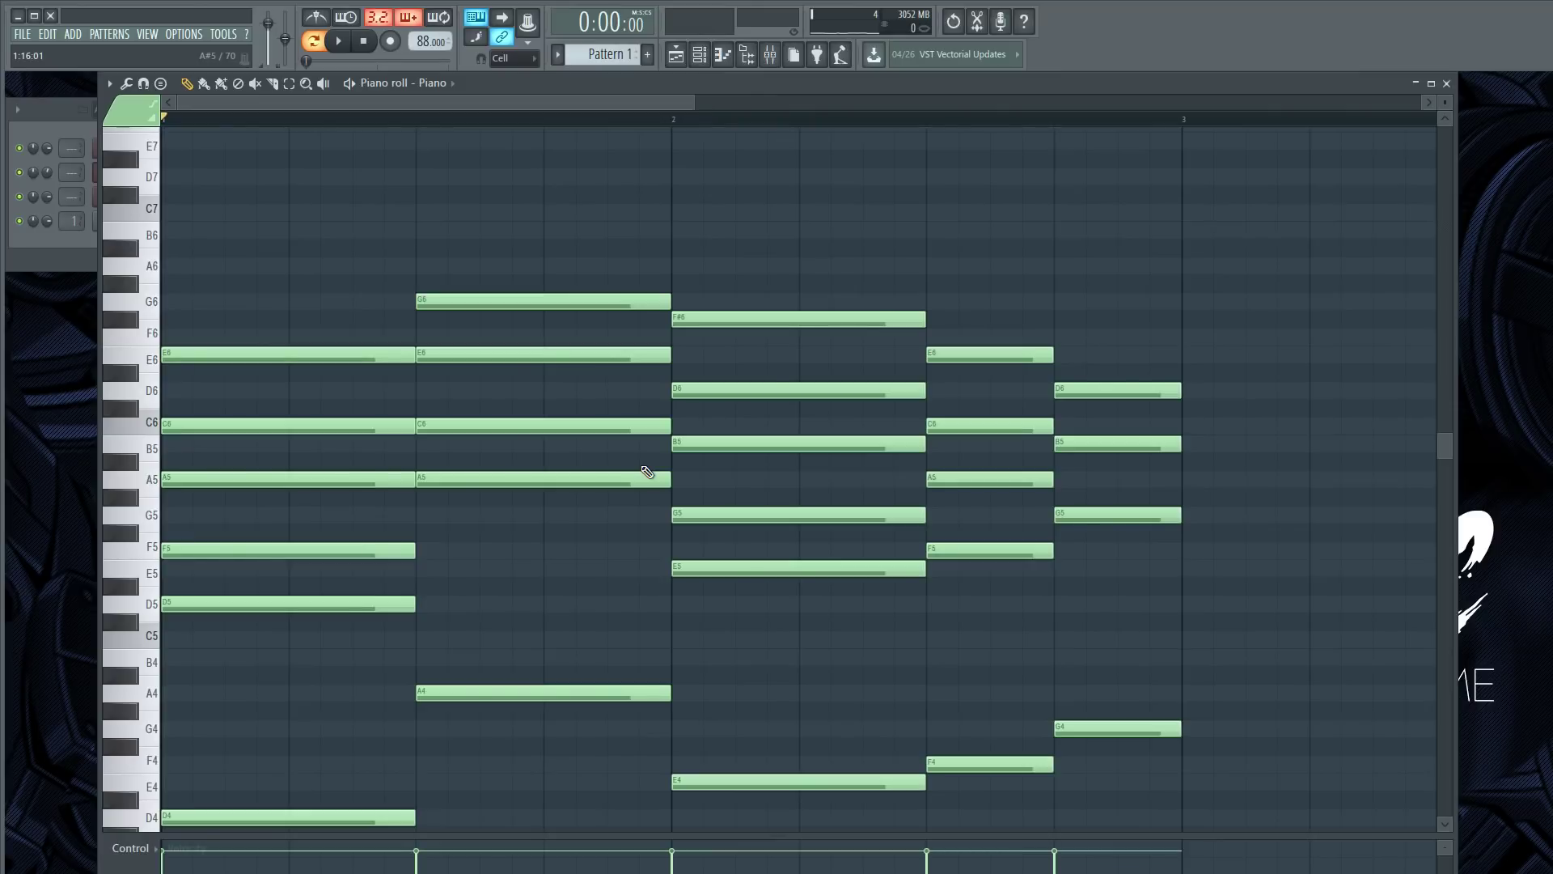
Examine the G5, B5 and D6 notes of the last chord up close, selecting them in groups.
click(289, 83)
click(188, 84)
scroll(326, 314, down, 4)
click(289, 84)
scroll(458, 189, up, 1)
scroll(462, 195, up, 2)
drag(1116, 276, 1155, 798)
drag(1129, 240, 1154, 479)
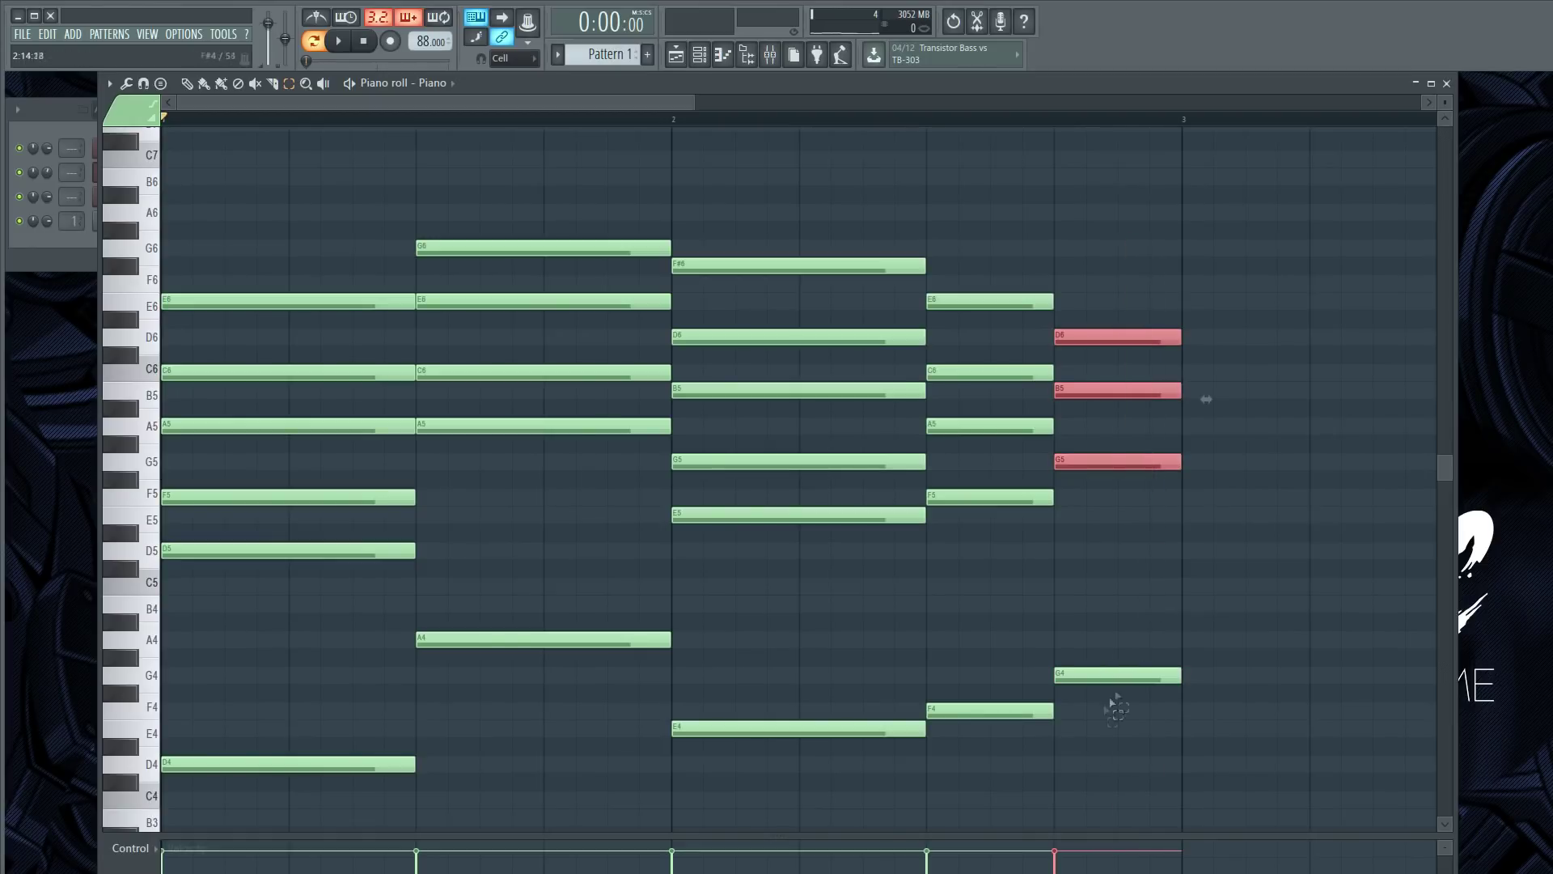
click(1125, 692)
drag(1129, 319, 1121, 420)
scroll(1217, 498, up, 3)
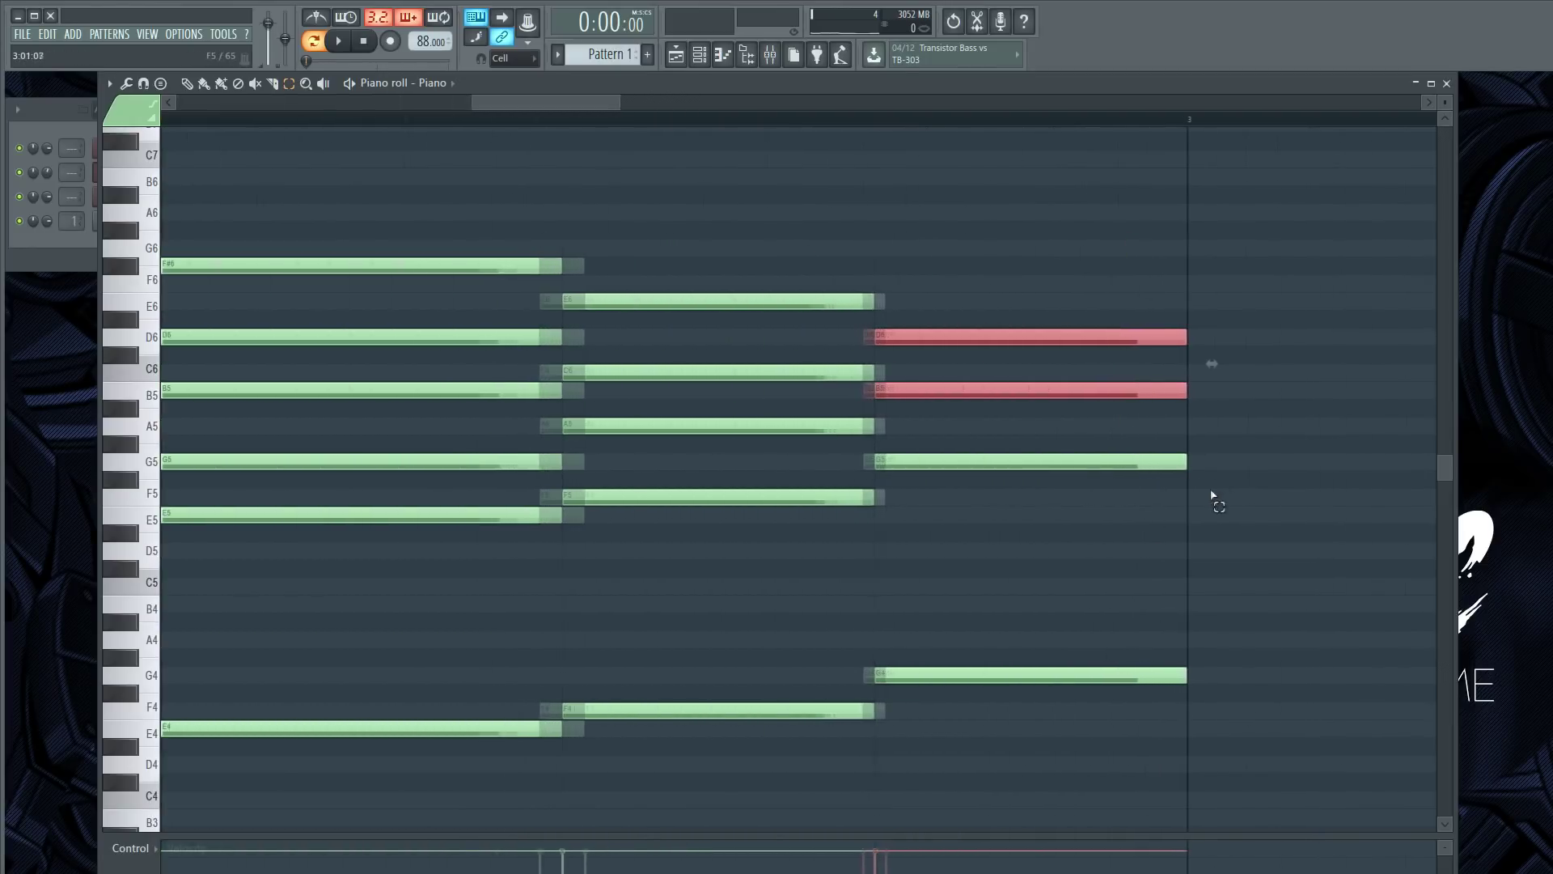
click(739, 414)
click(187, 84)
click(726, 339)
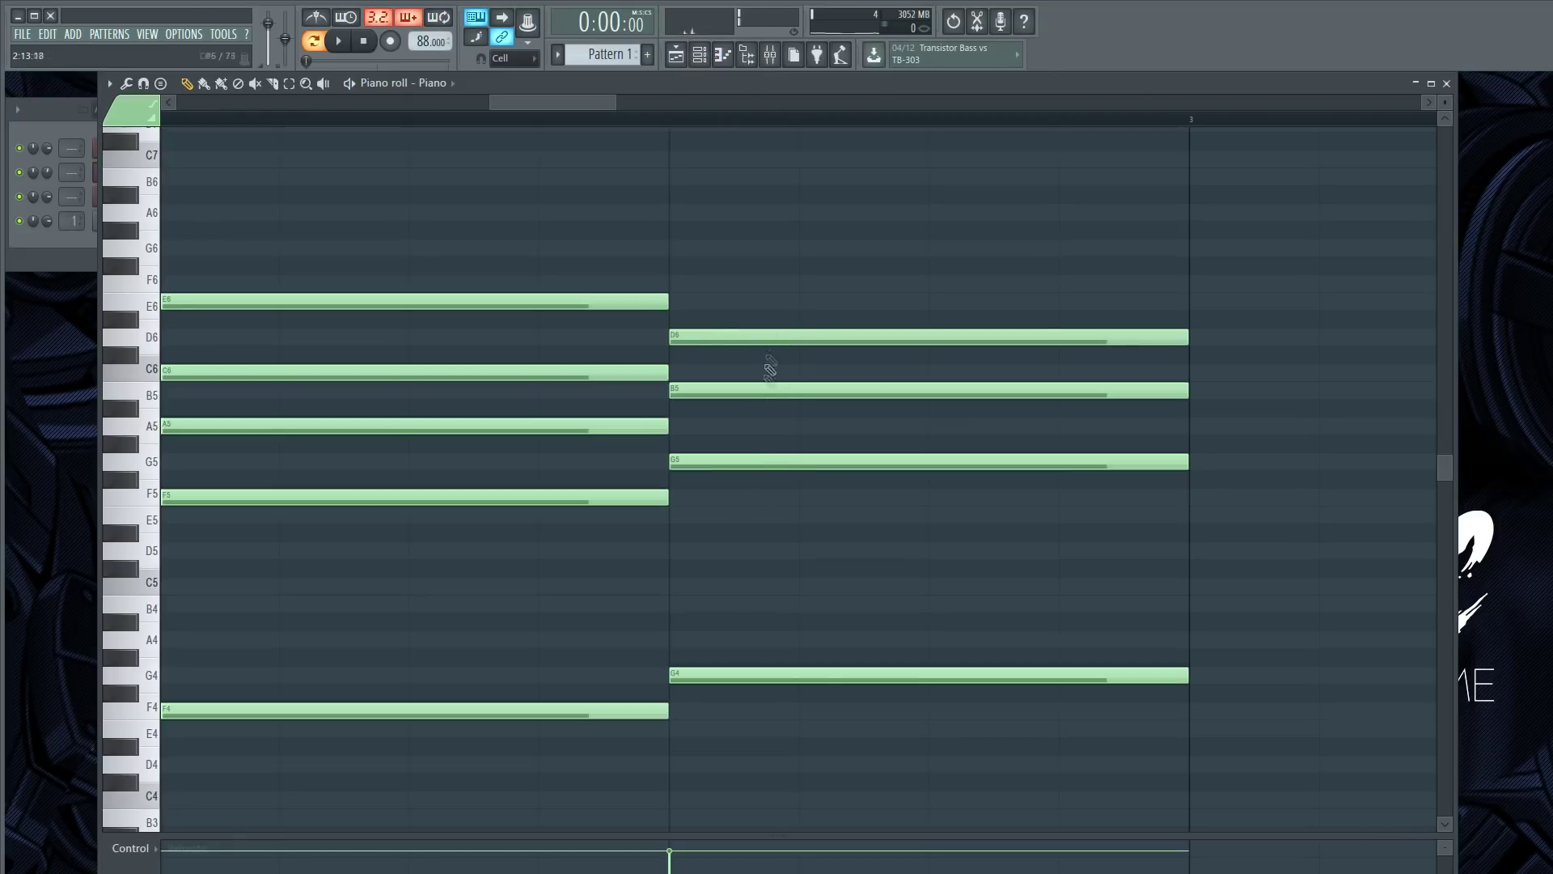
Transpose the last chord's G5 up one octave to form the first inversion.
click(289, 84)
click(764, 462)
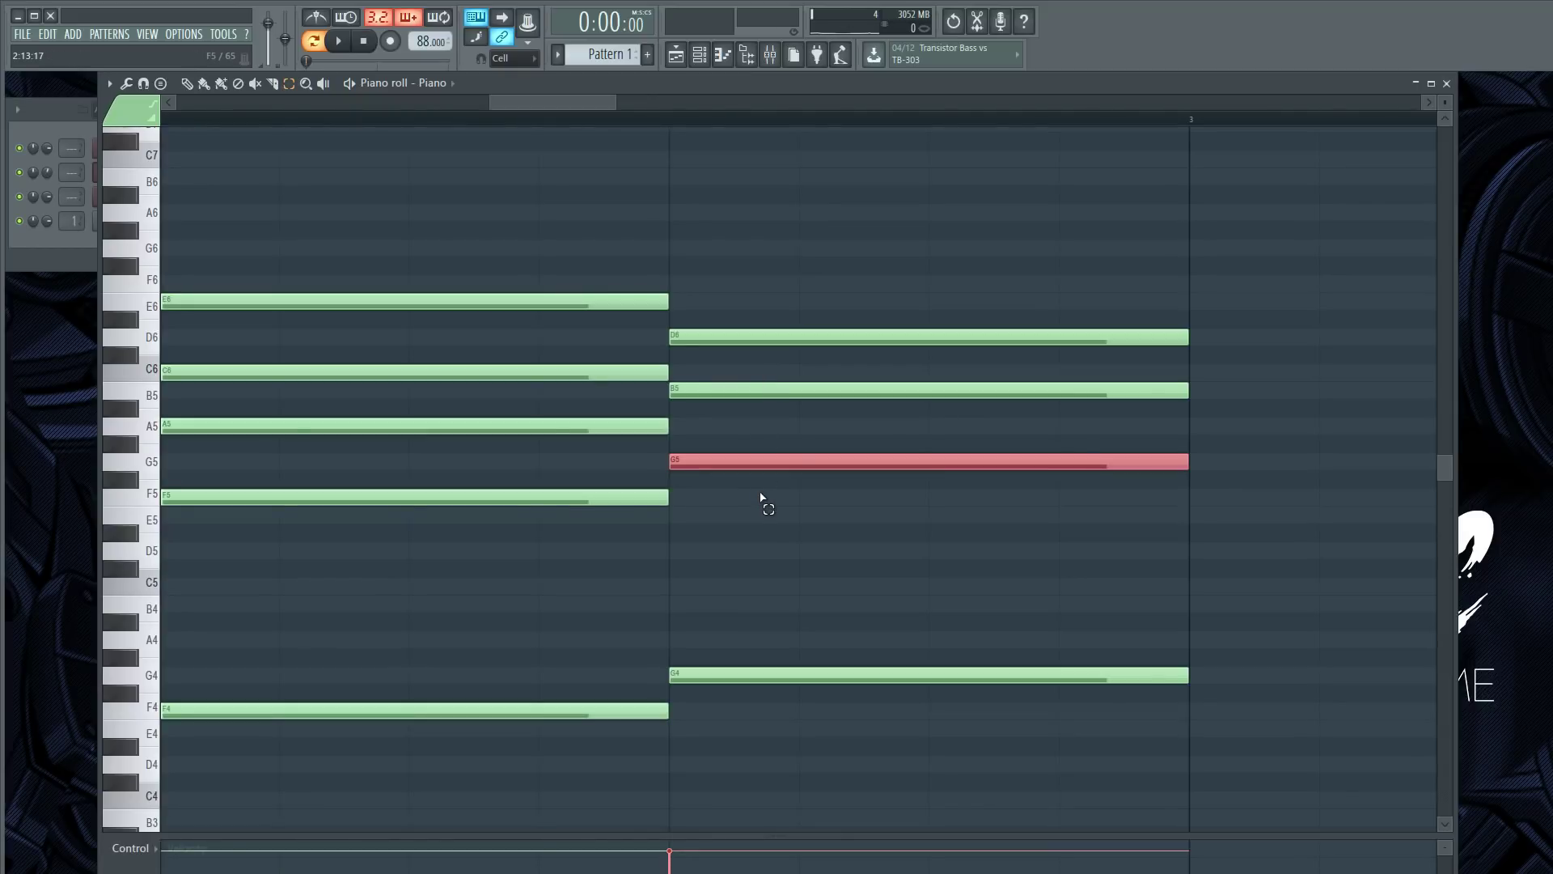
key(ctrl+Up)
scroll(762, 499, down, 1)
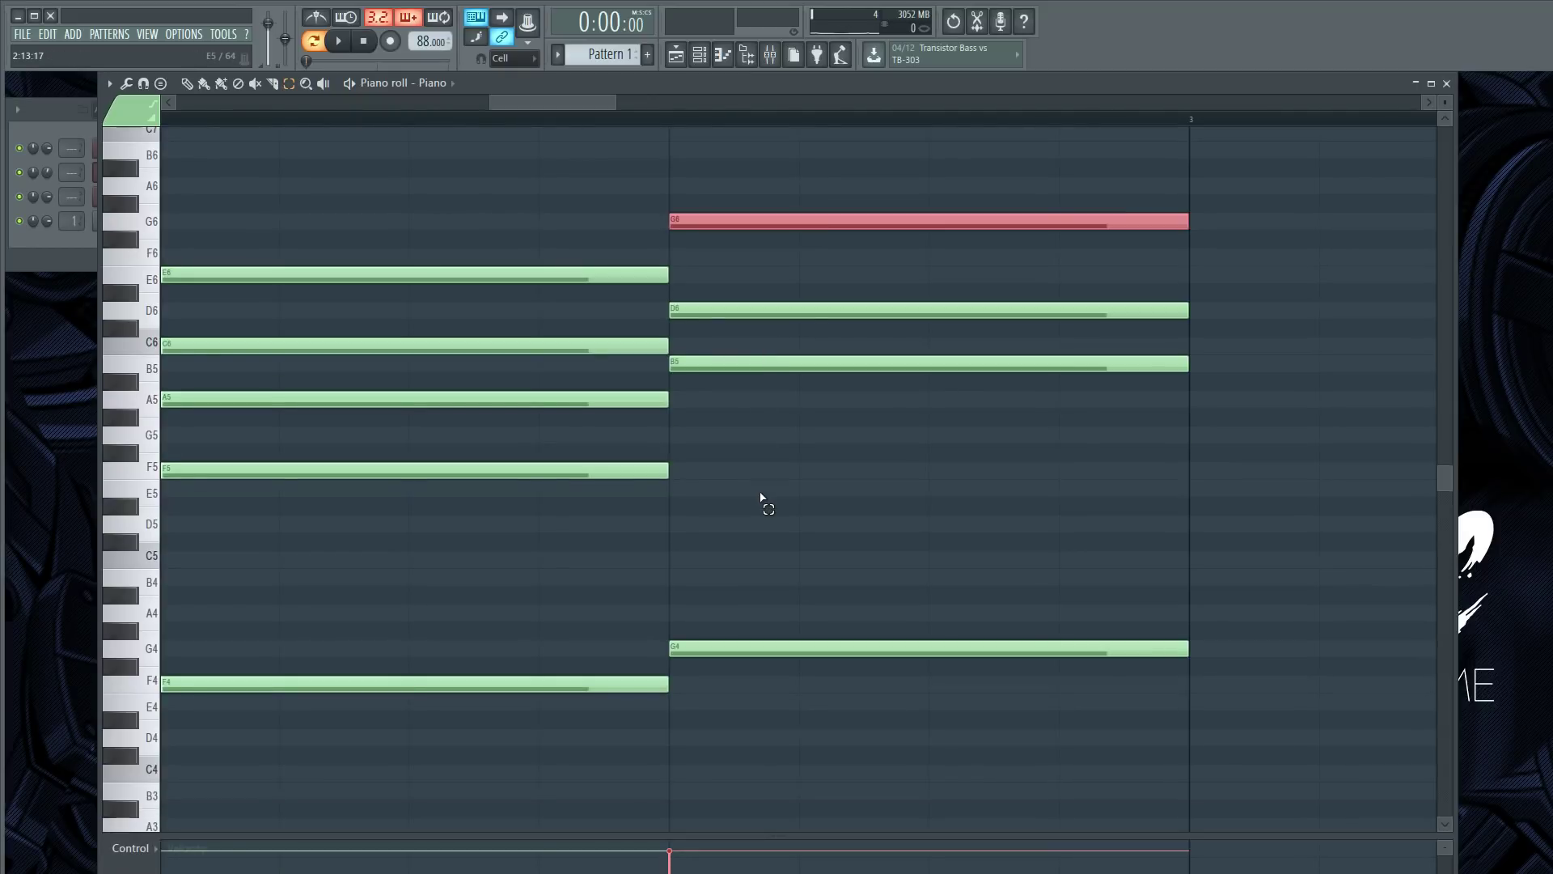
Set a time selection over the last chord so that only it plays.
click(187, 84)
key(space)
drag(681, 123, 1130, 170)
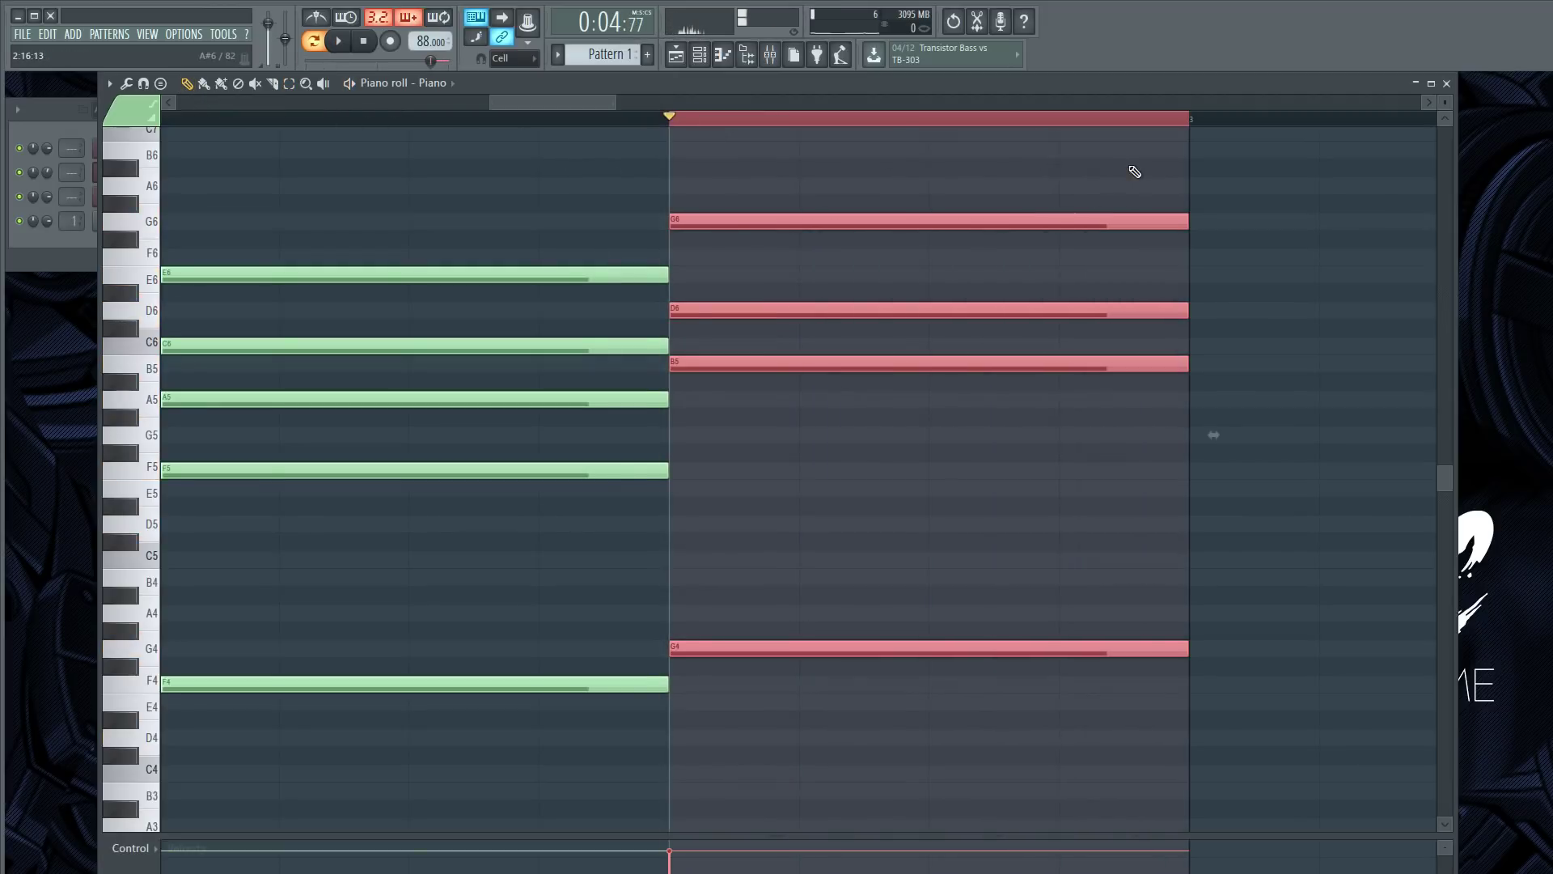
Compare the last chord's root position and first inversion by moving its G6 down an octave and back up during playback.
click(289, 84)
drag(809, 143, 829, 243)
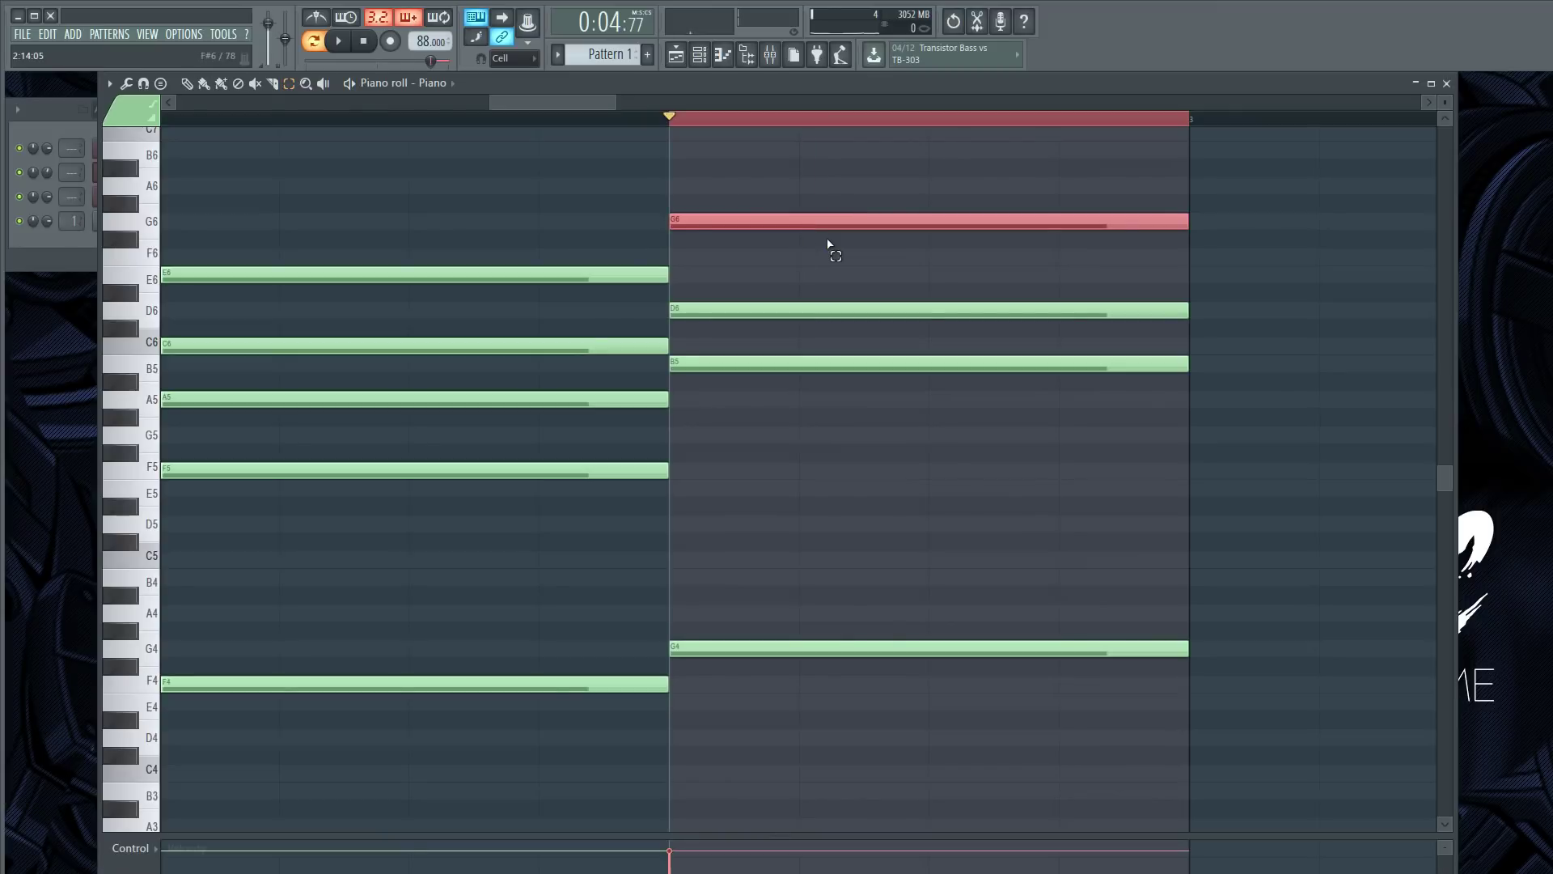
key(ctrl+Down)
key(space)
key(ctrl+Up)
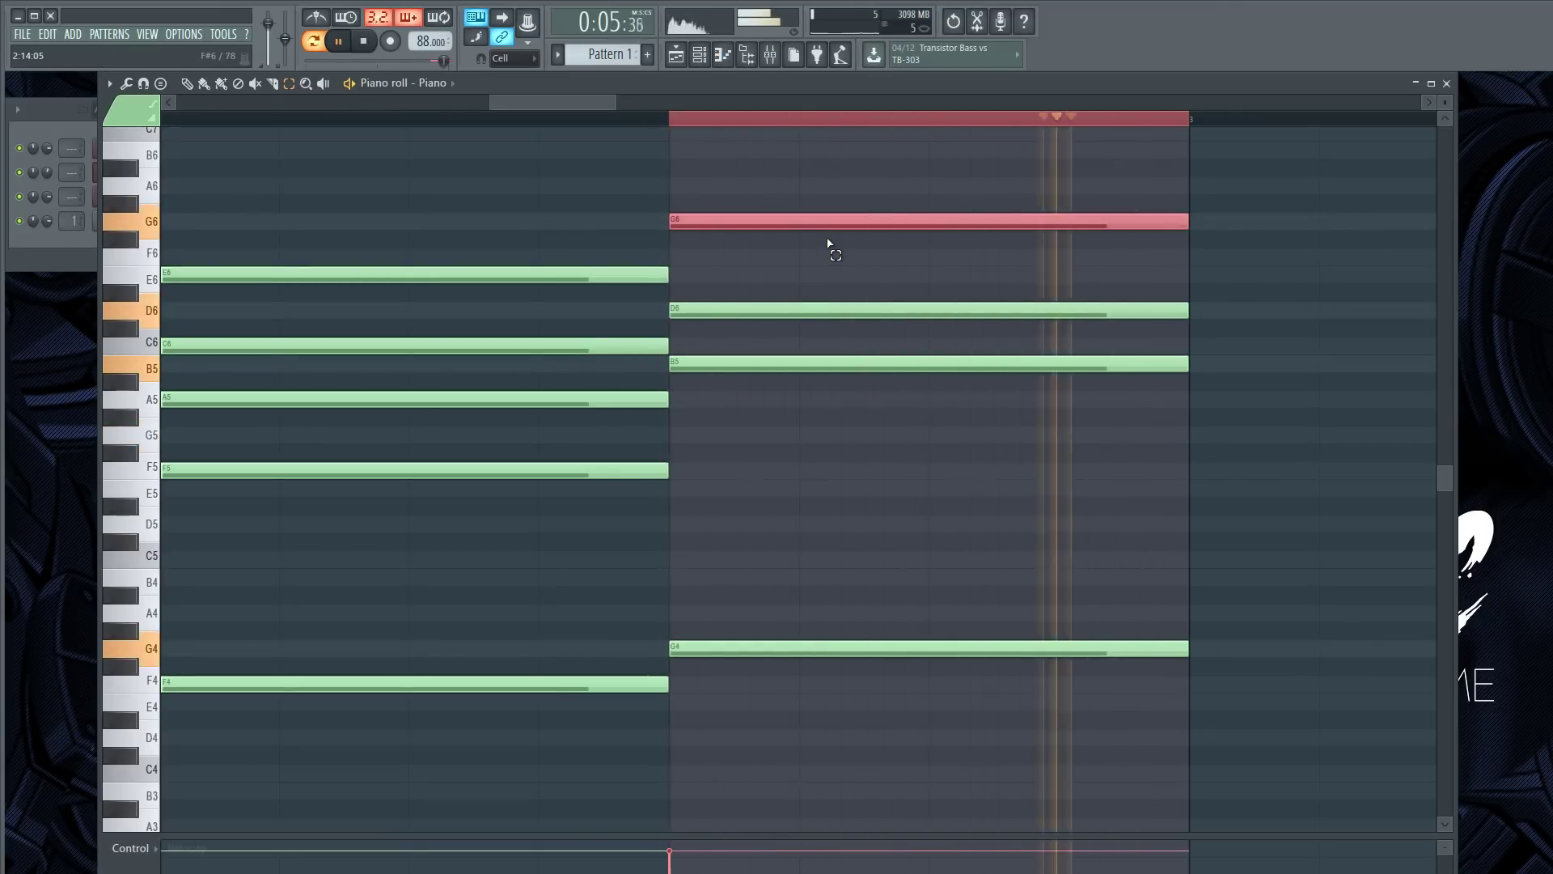
key(ctrl+Down)
key(ctrl+Up)
key(space)
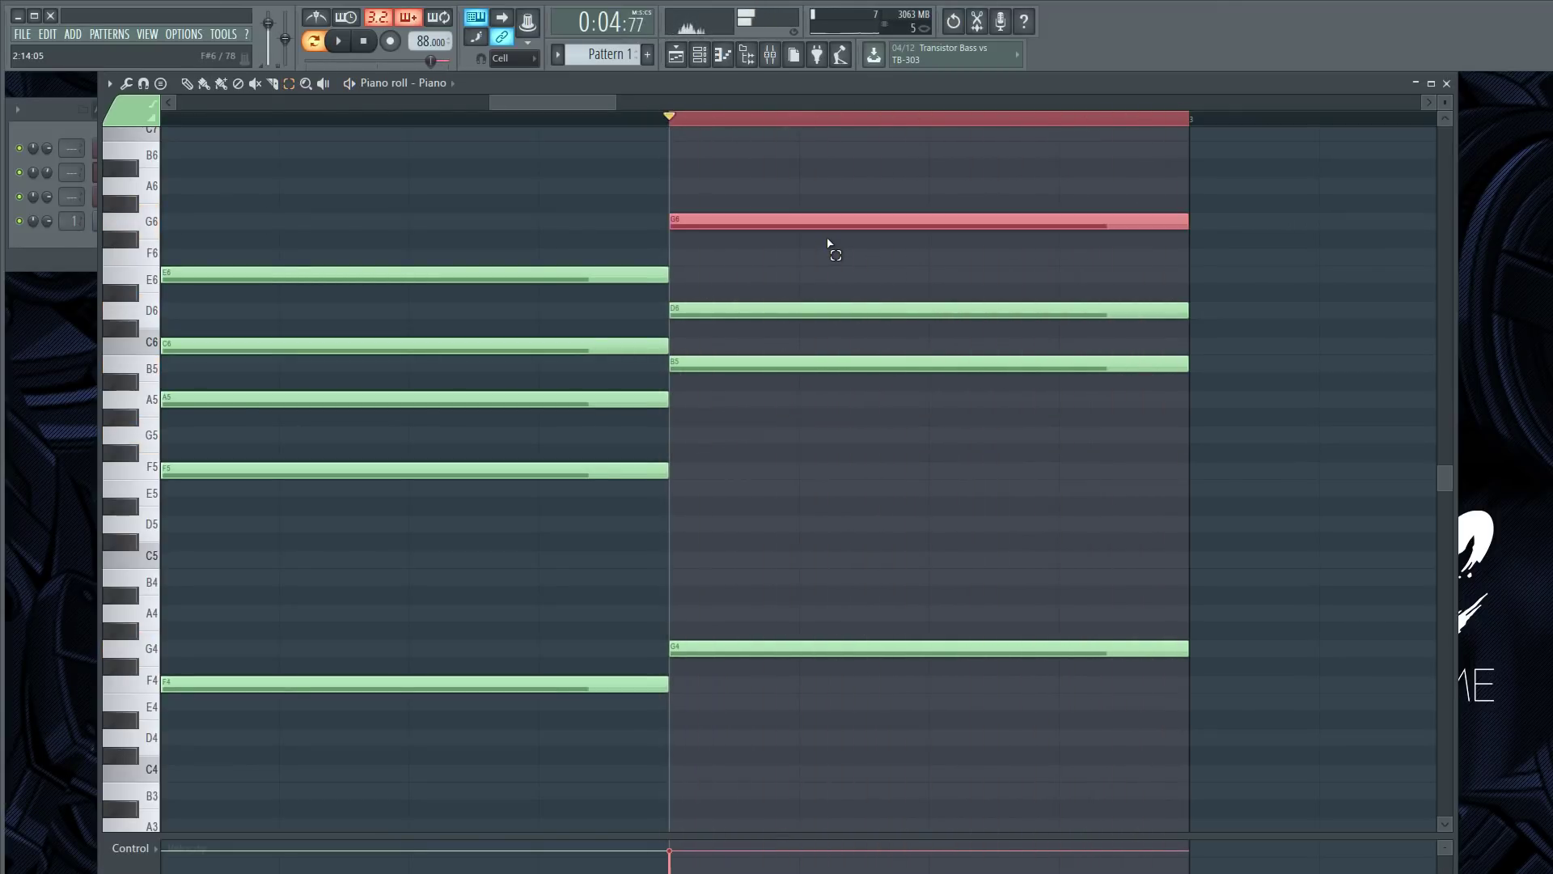
key(space)
key(ctrl+Down)
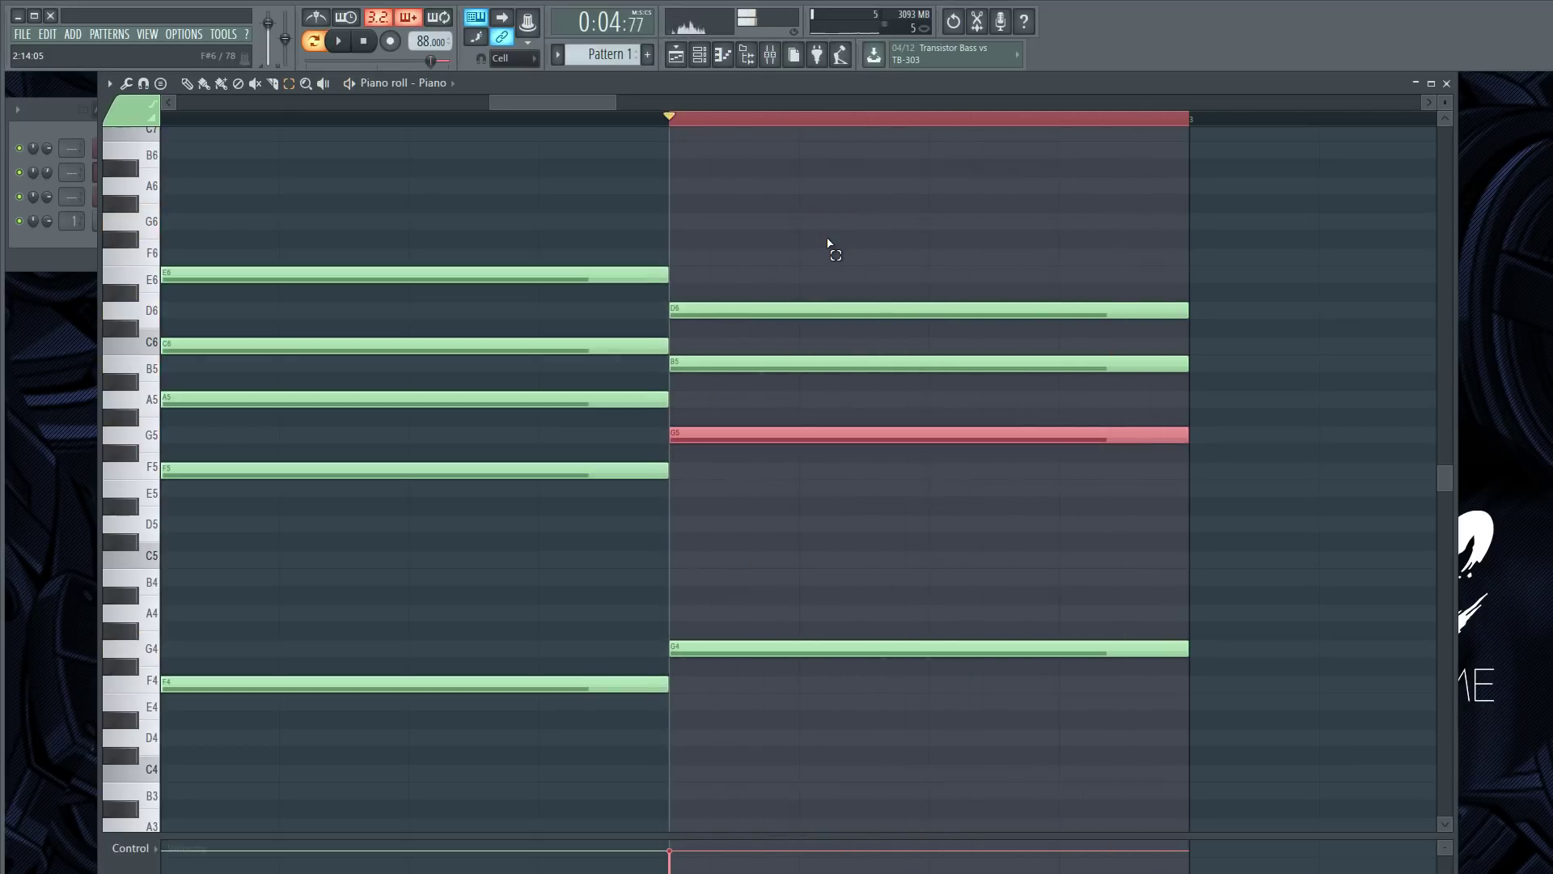
key(ctrl+Up)
key(space)
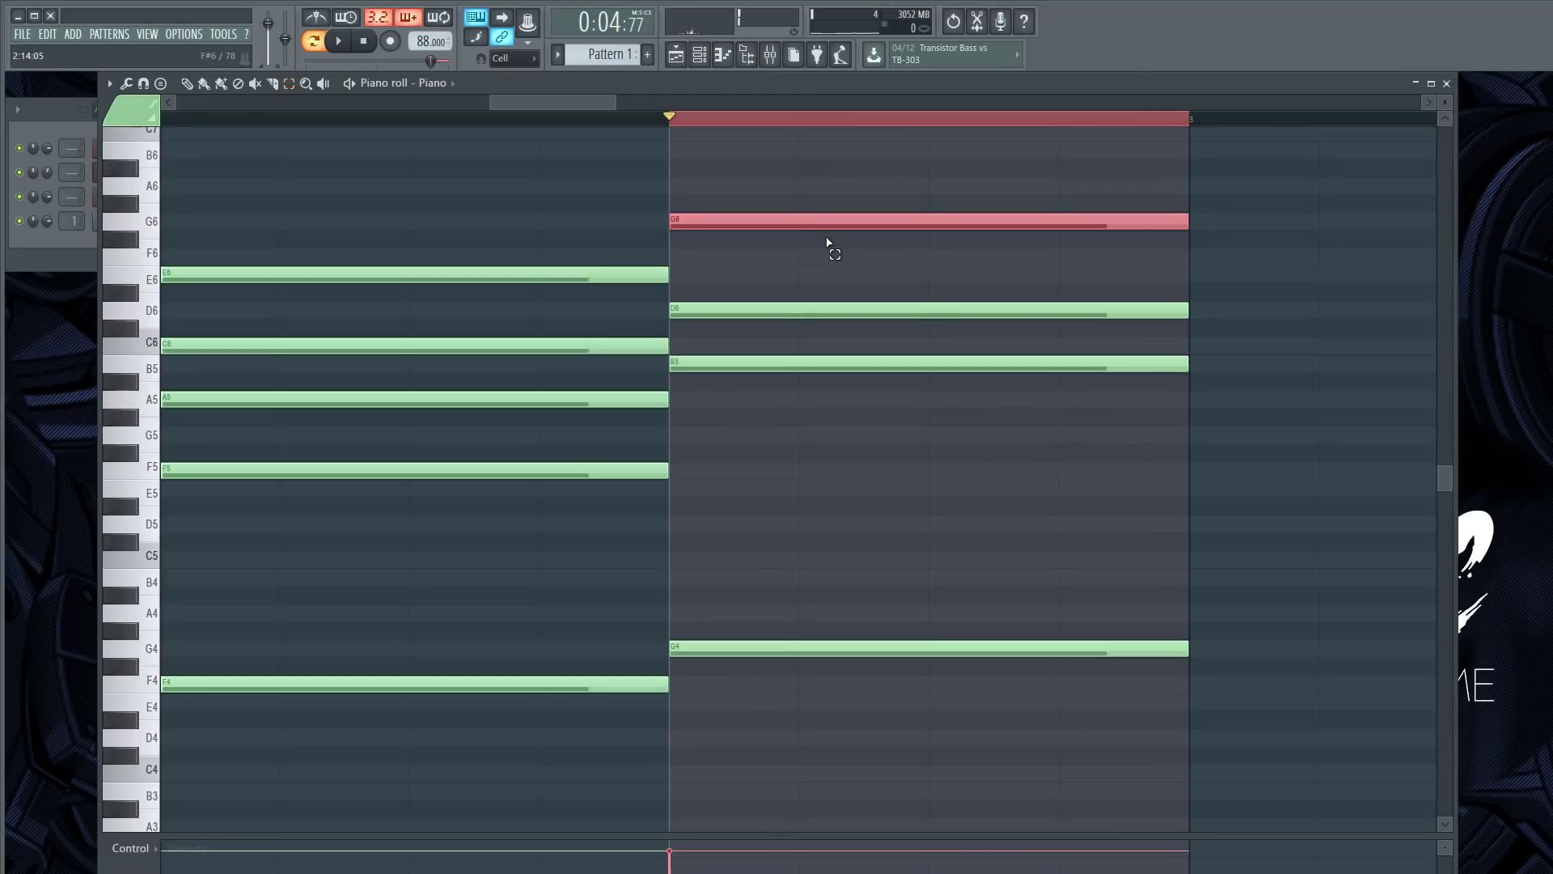
Try the last chord's second inversion by raising B5 one octave, play it back, and lower the note again.
scroll(814, 267, down, 2)
scroll(784, 433, up, 2)
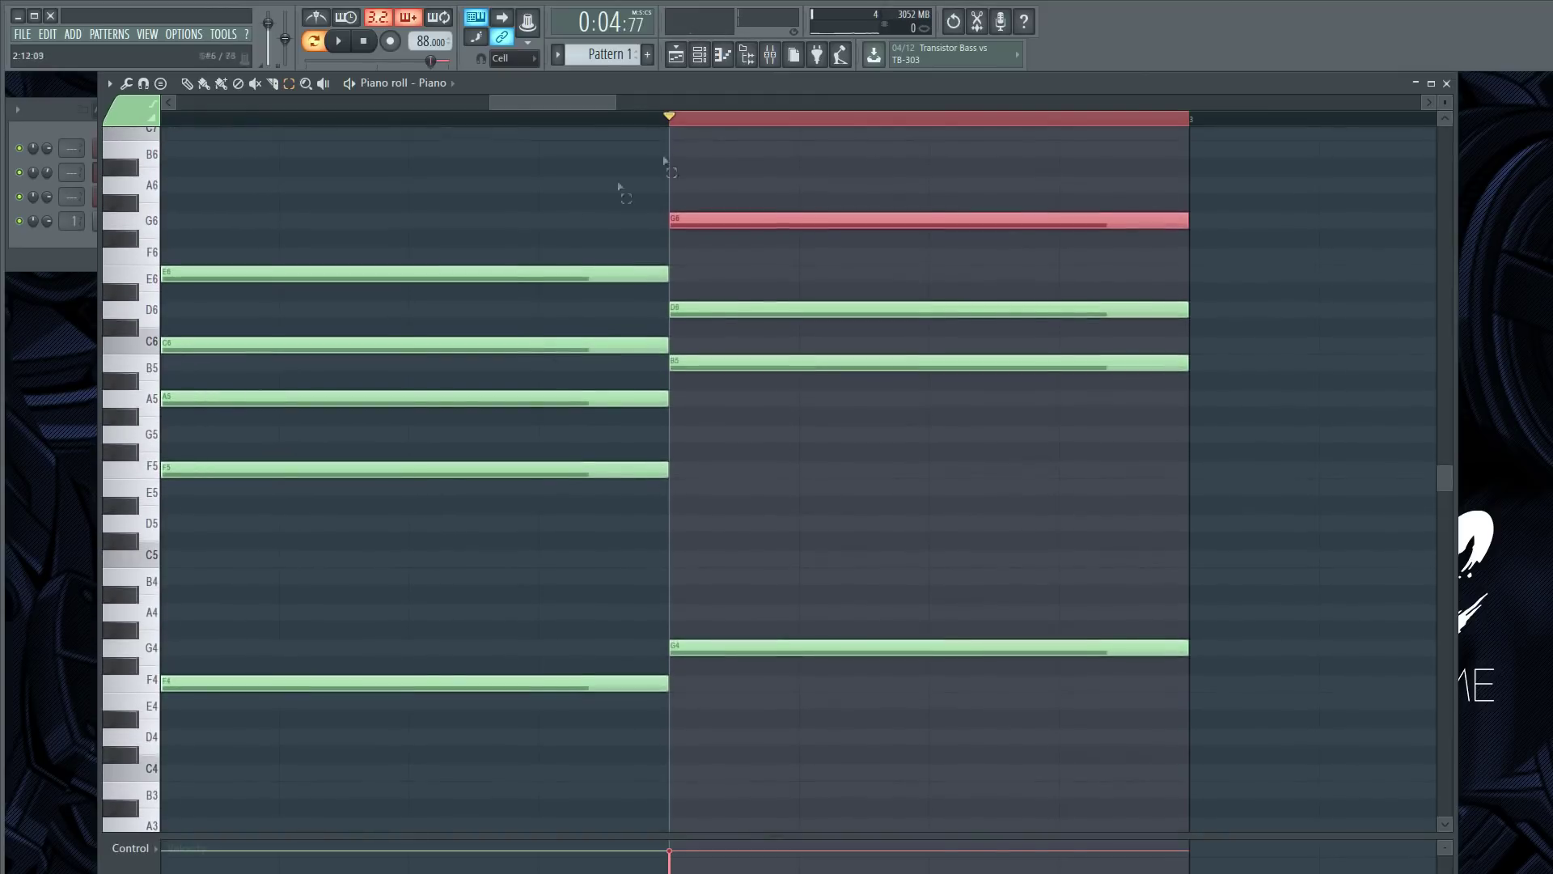
click(915, 369)
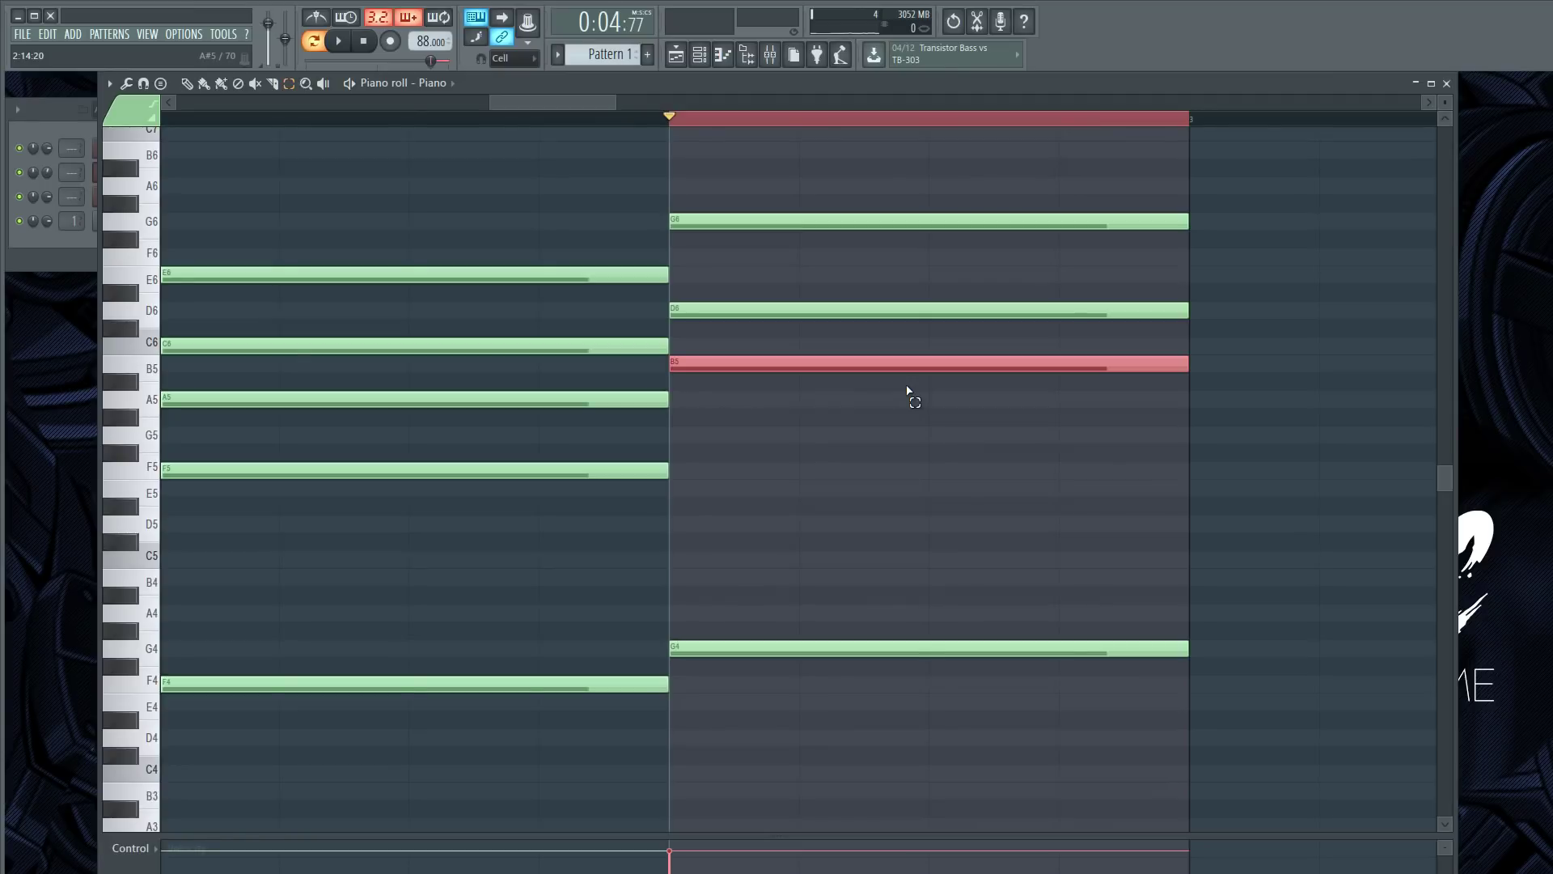
key(ctrl+Up)
scroll(908, 390, up, 2)
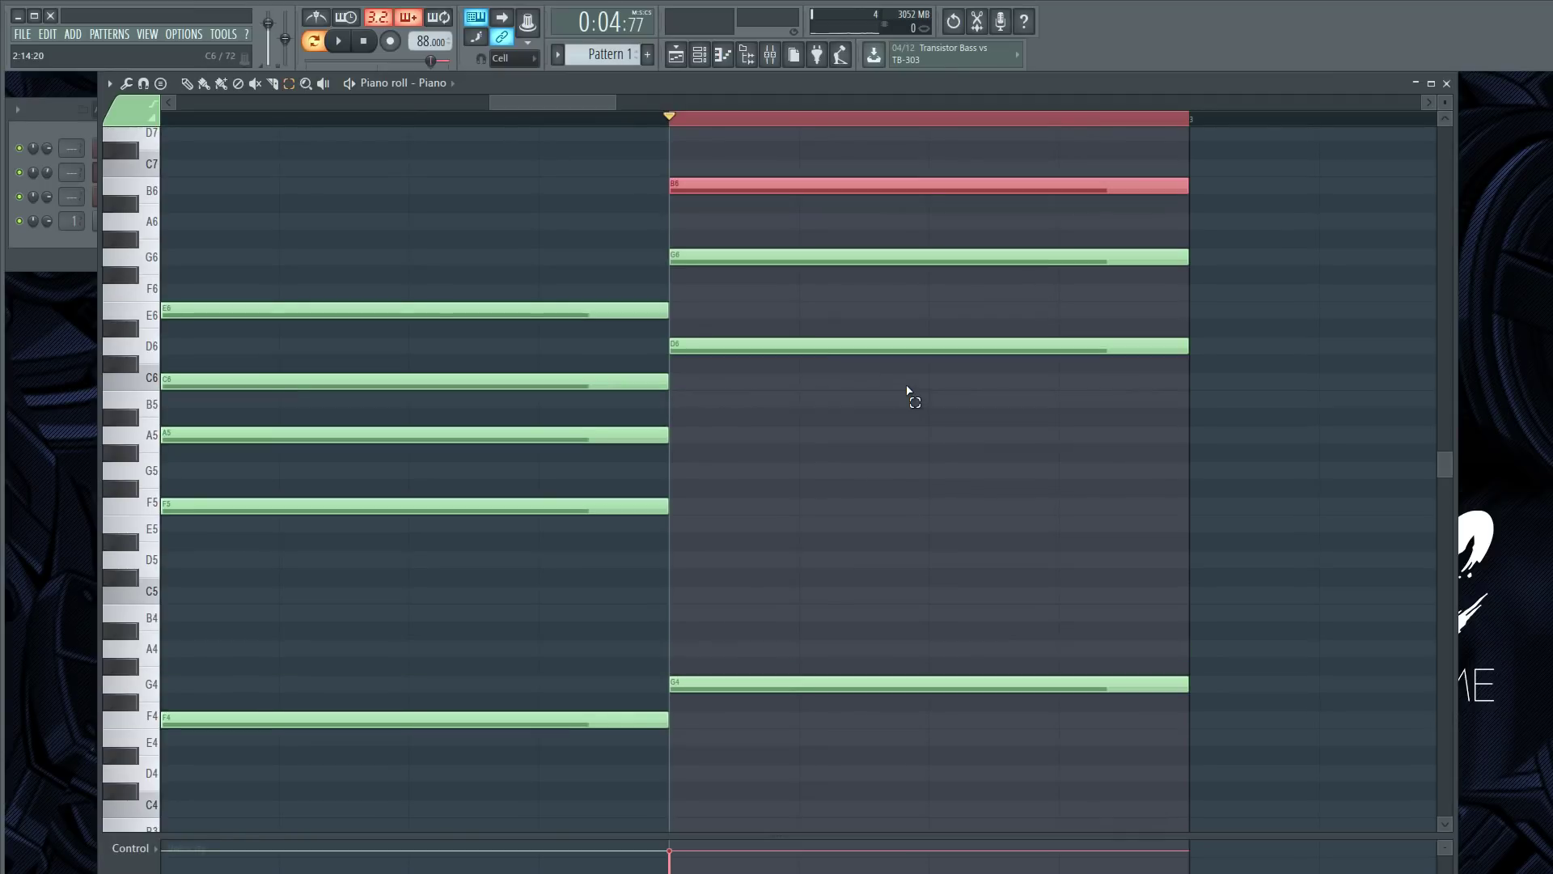
key(space)
key(space)
mouse_move(578, 102)
mouse_down()
mouse_move(544, 102)
mouse_move(599, 109)
mouse_up()
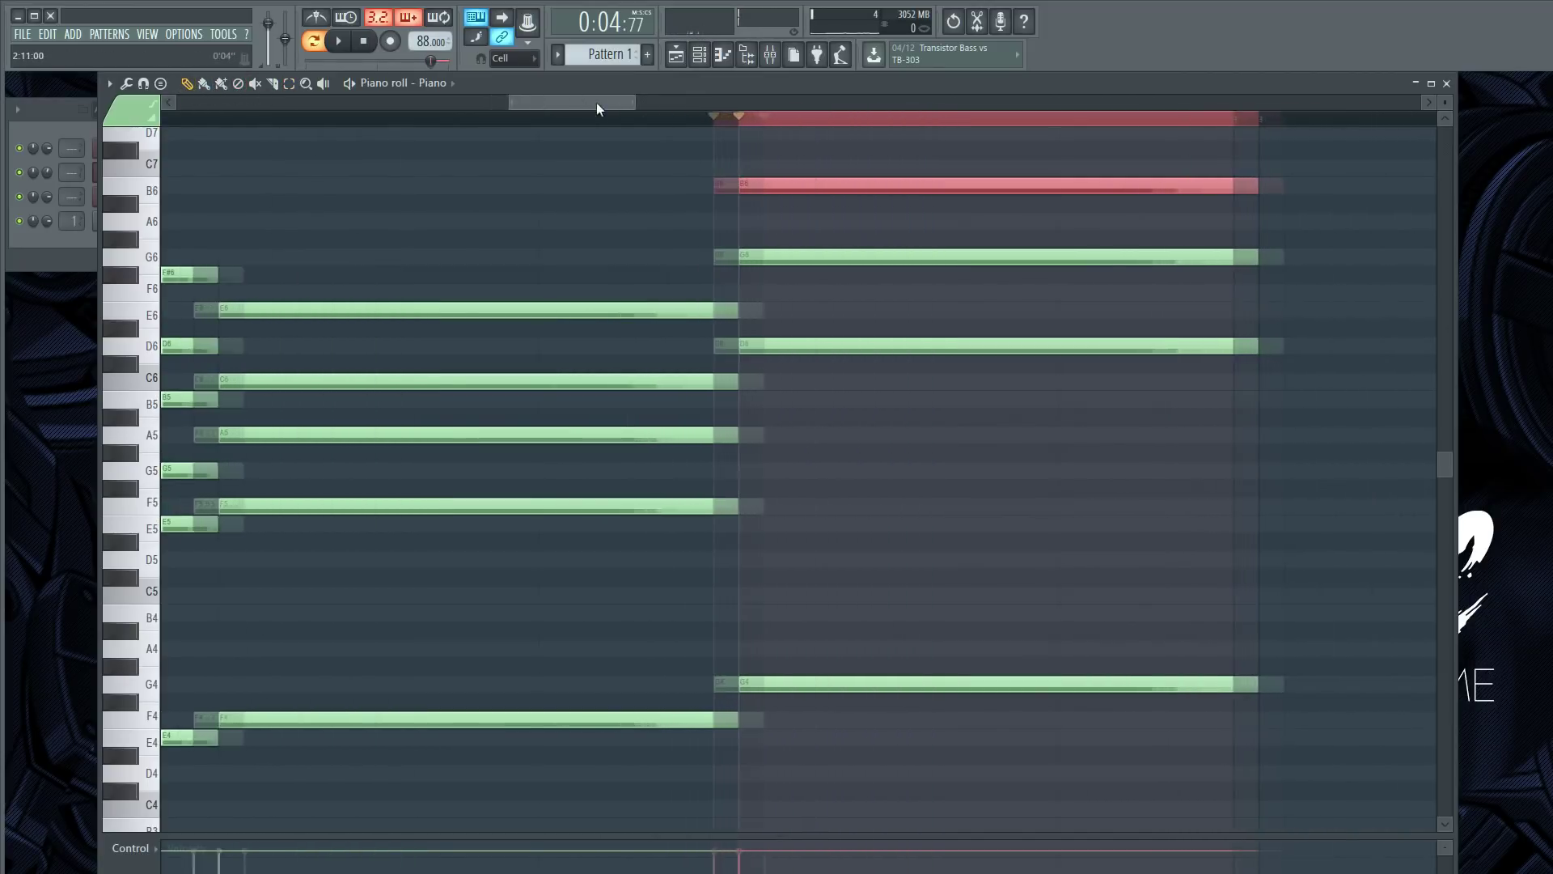
key(space)
key(space)
key(ctrl+Down)
key(space)
key(space)
Lower the last chord's G6 one octave, play the root position, and raise it again to play the first inversion.
click(290, 84)
drag(512, 186, 551, 267)
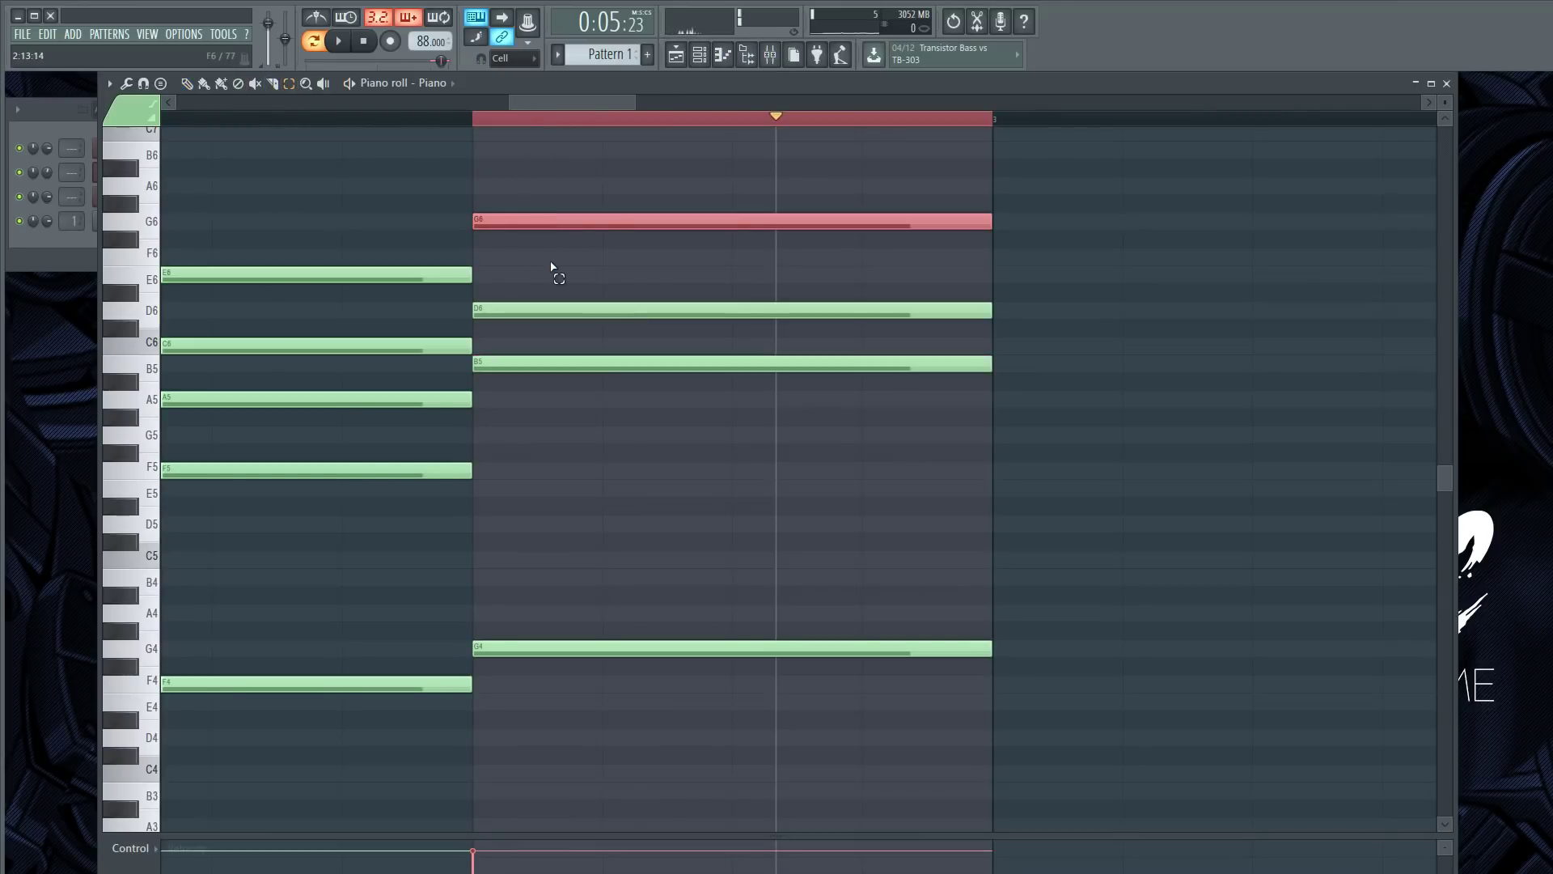
key(ctrl+Down)
key(space)
key(space)
key(ctrl+Up)
key(space)
key(space)
Raise the last chord's B5 and D6 one octave in turn, playing each inversion, and lower both notes back again.
drag(535, 340, 555, 368)
key(ctrl+Up)
key(space)
key(space)
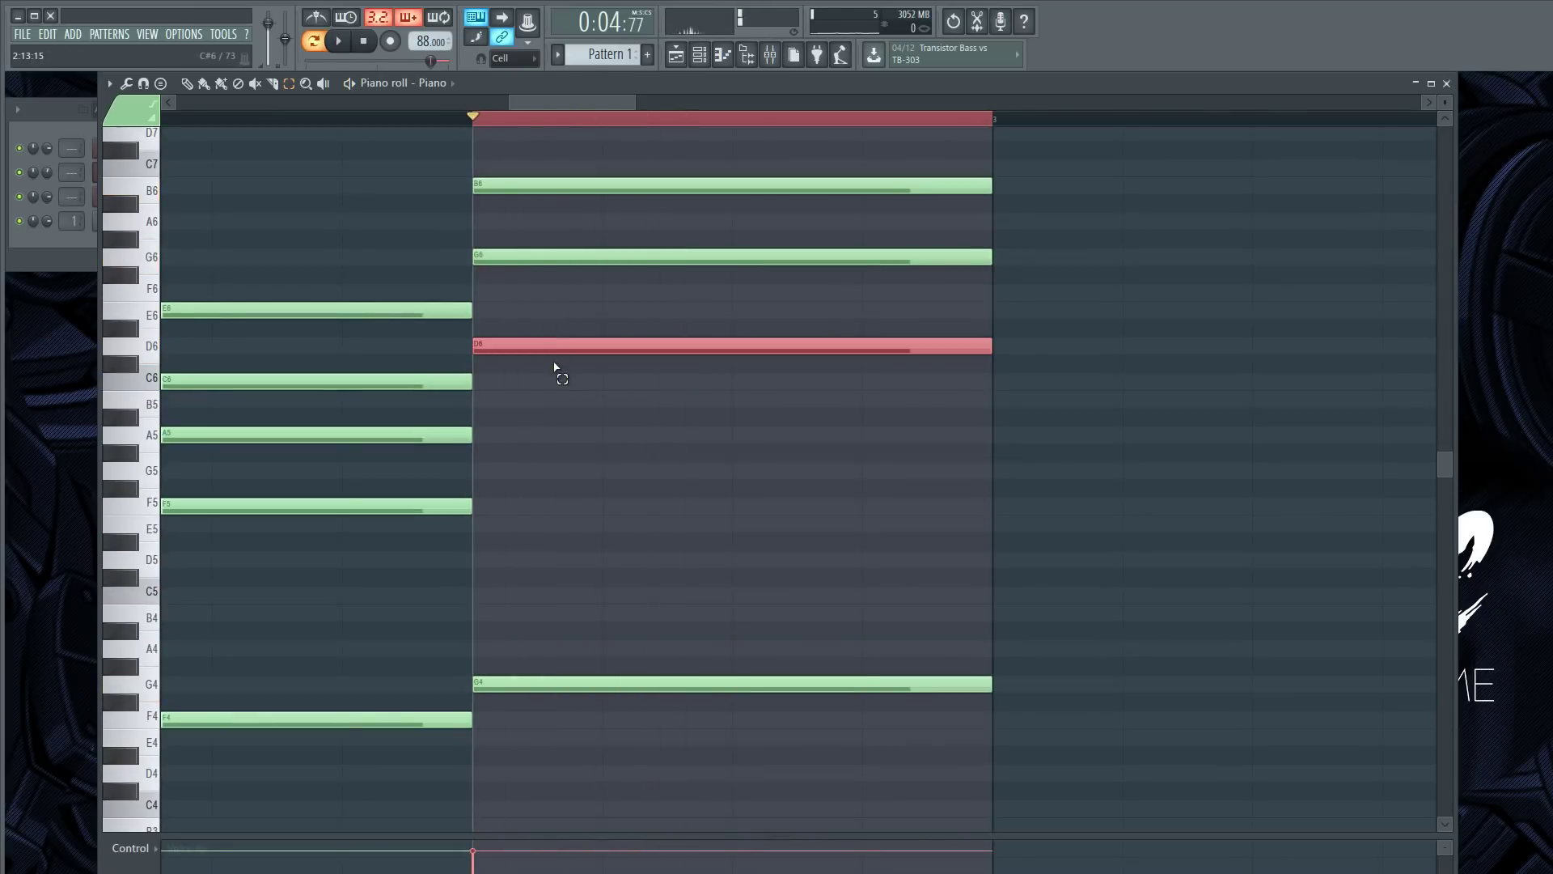
key(ctrl+Up)
key(space)
key(space)
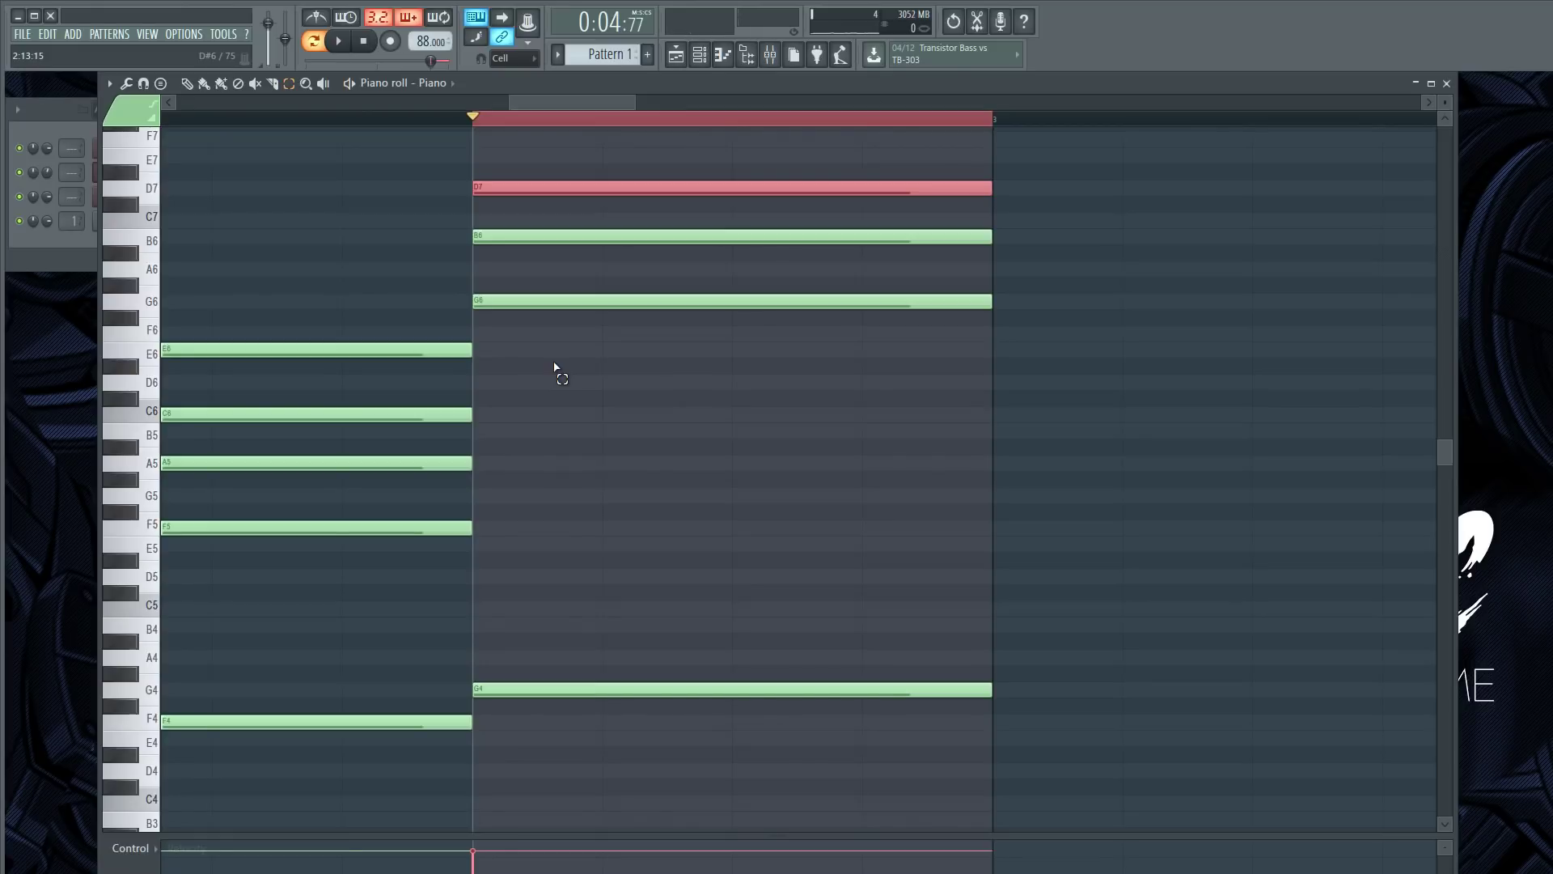
key(ctrl+Down)
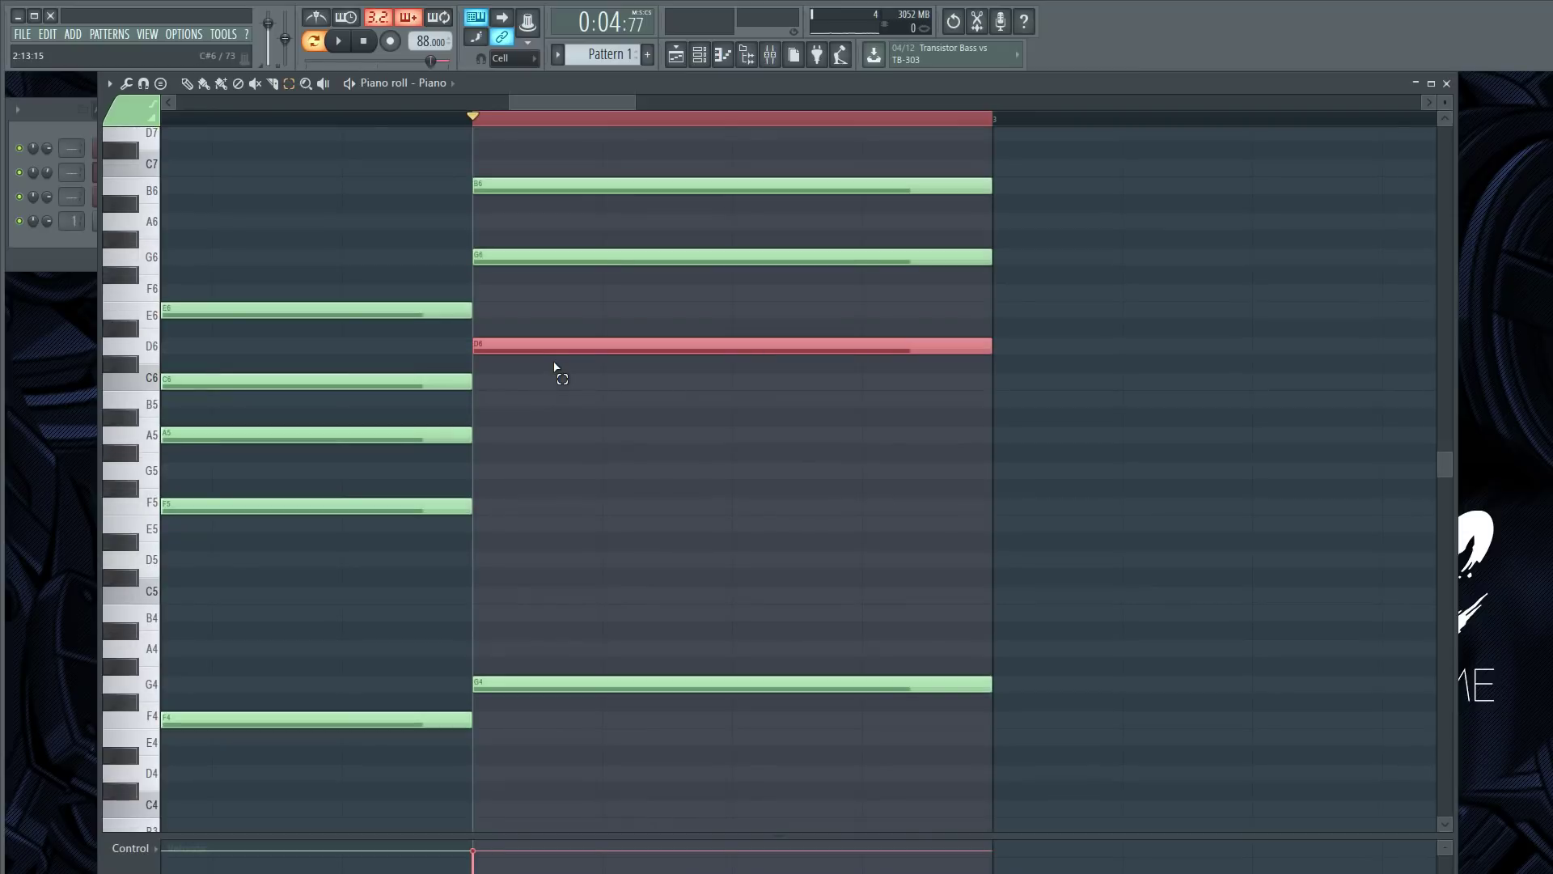
click(541, 186)
key(ctrl+Down)
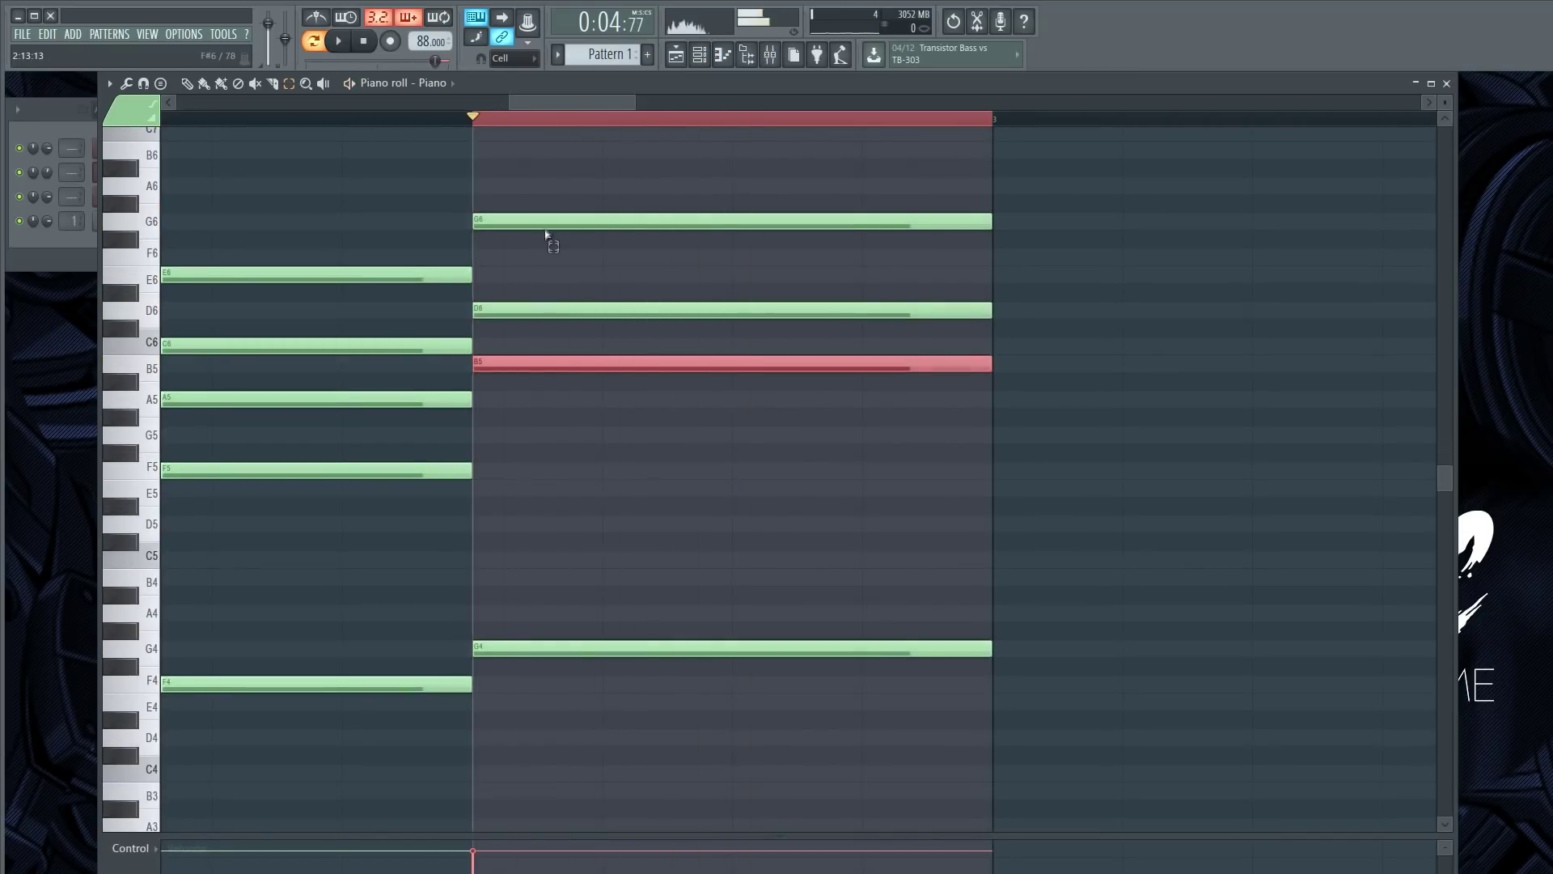
Lower the last chord's G6 one octave to restore its root position, and lower the second chord's G6 one octave too.
click(547, 221)
key(ctrl+Down)
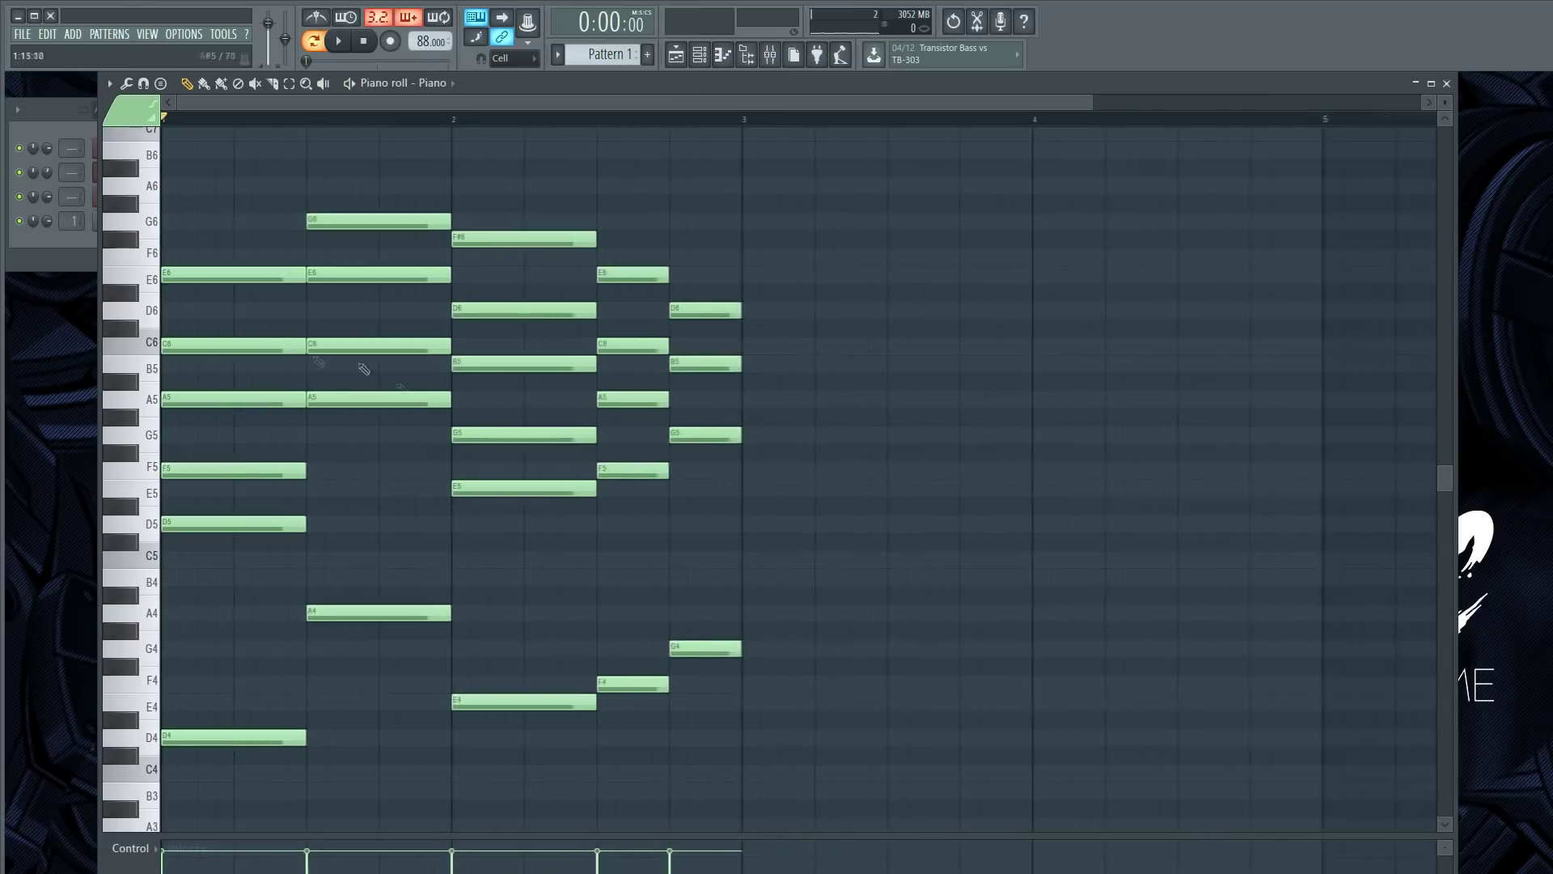
scroll(191, 473, up, 3)
drag(396, 104, 304, 103)
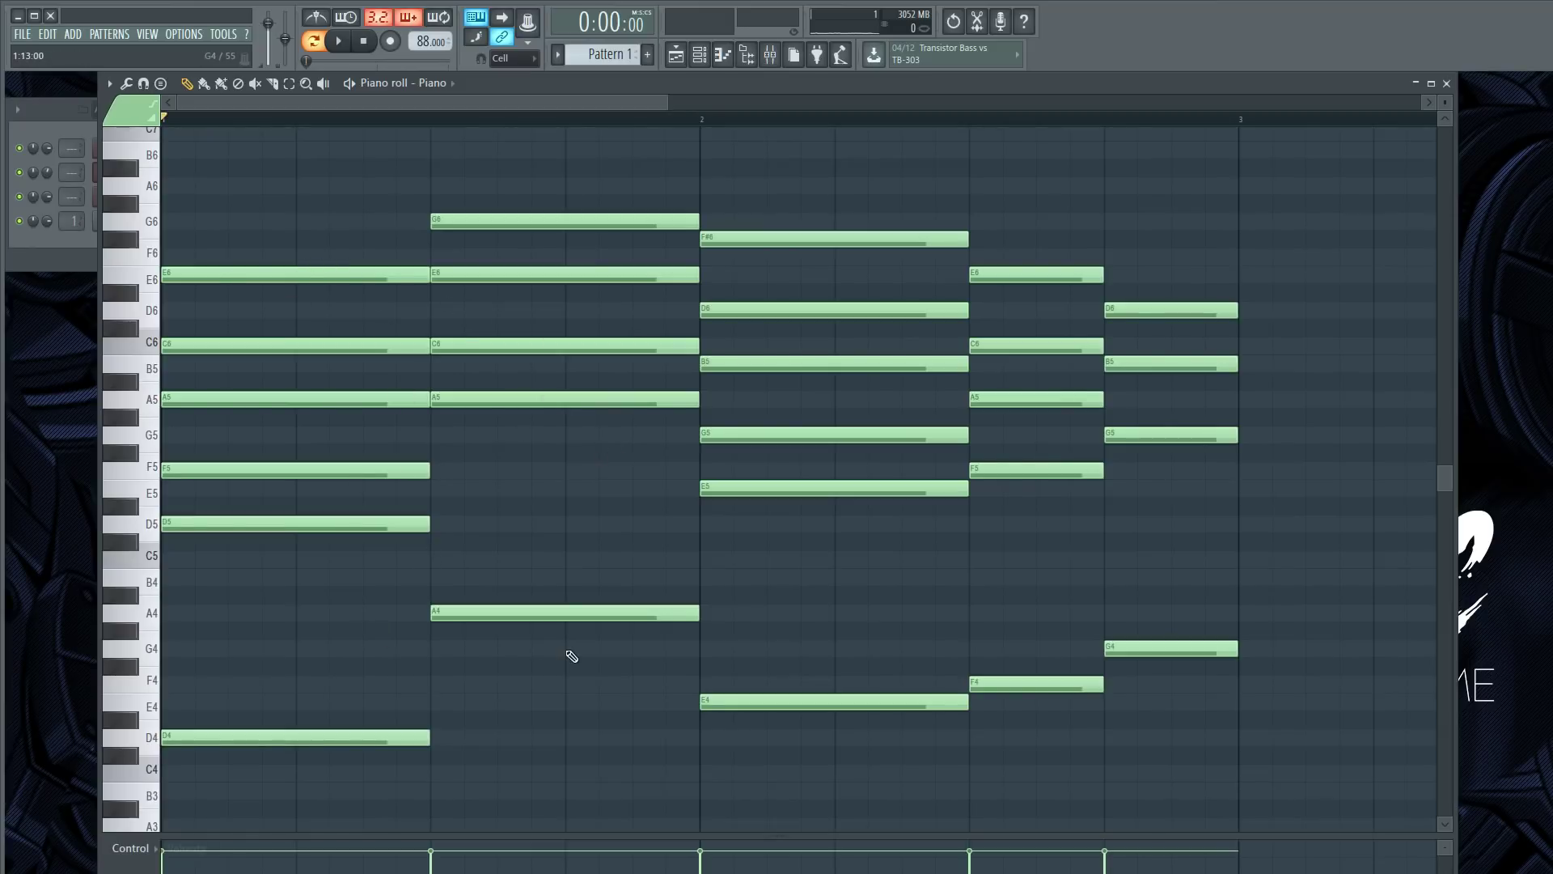
click(290, 85)
drag(514, 148, 515, 226)
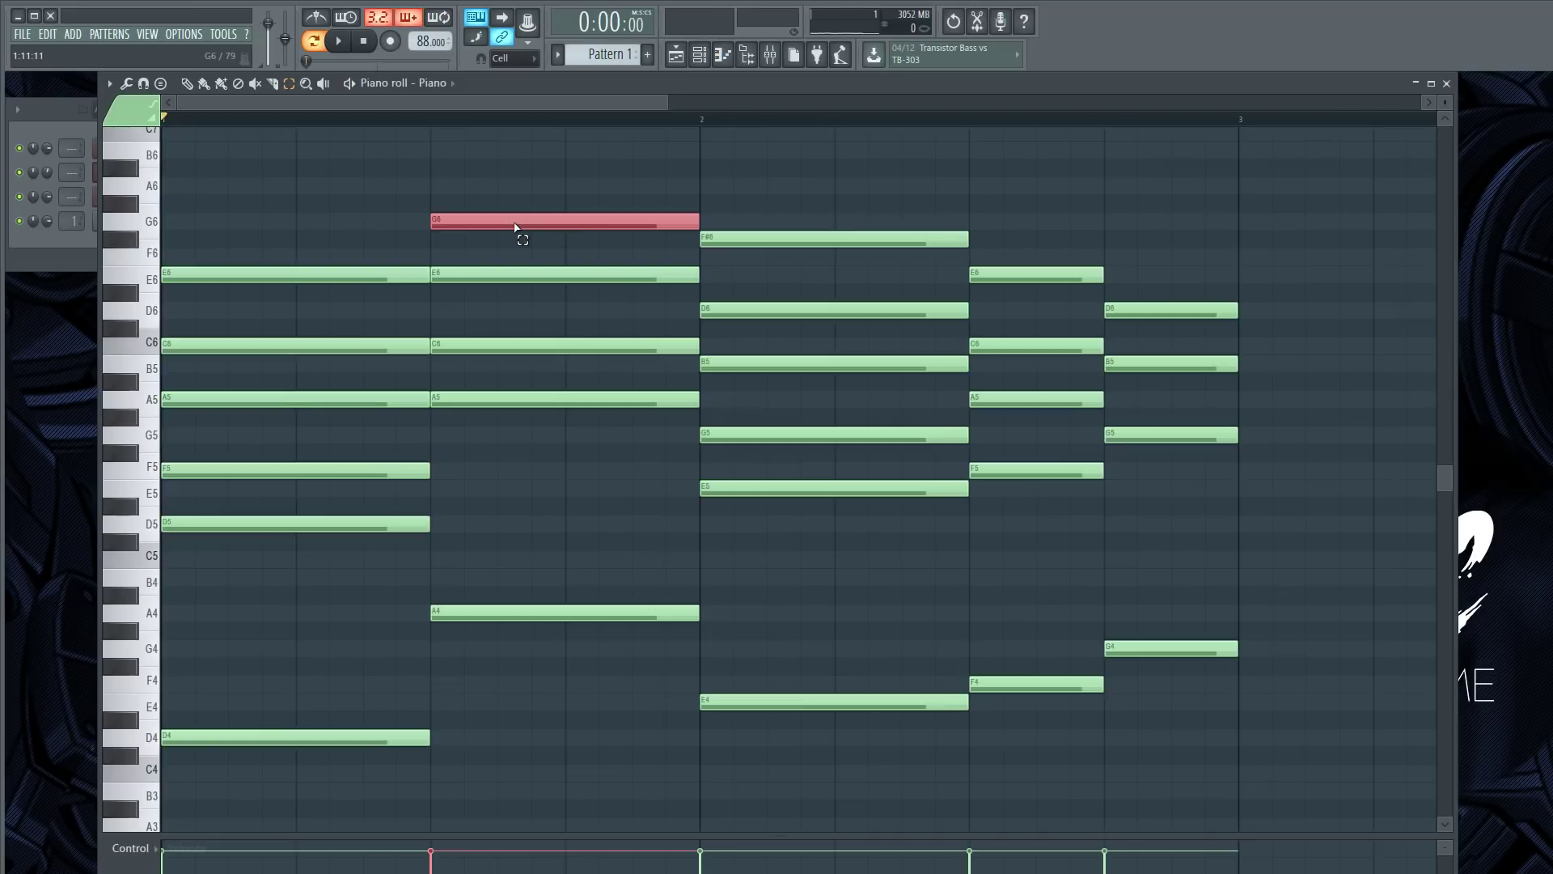
key(ctrl+Down)
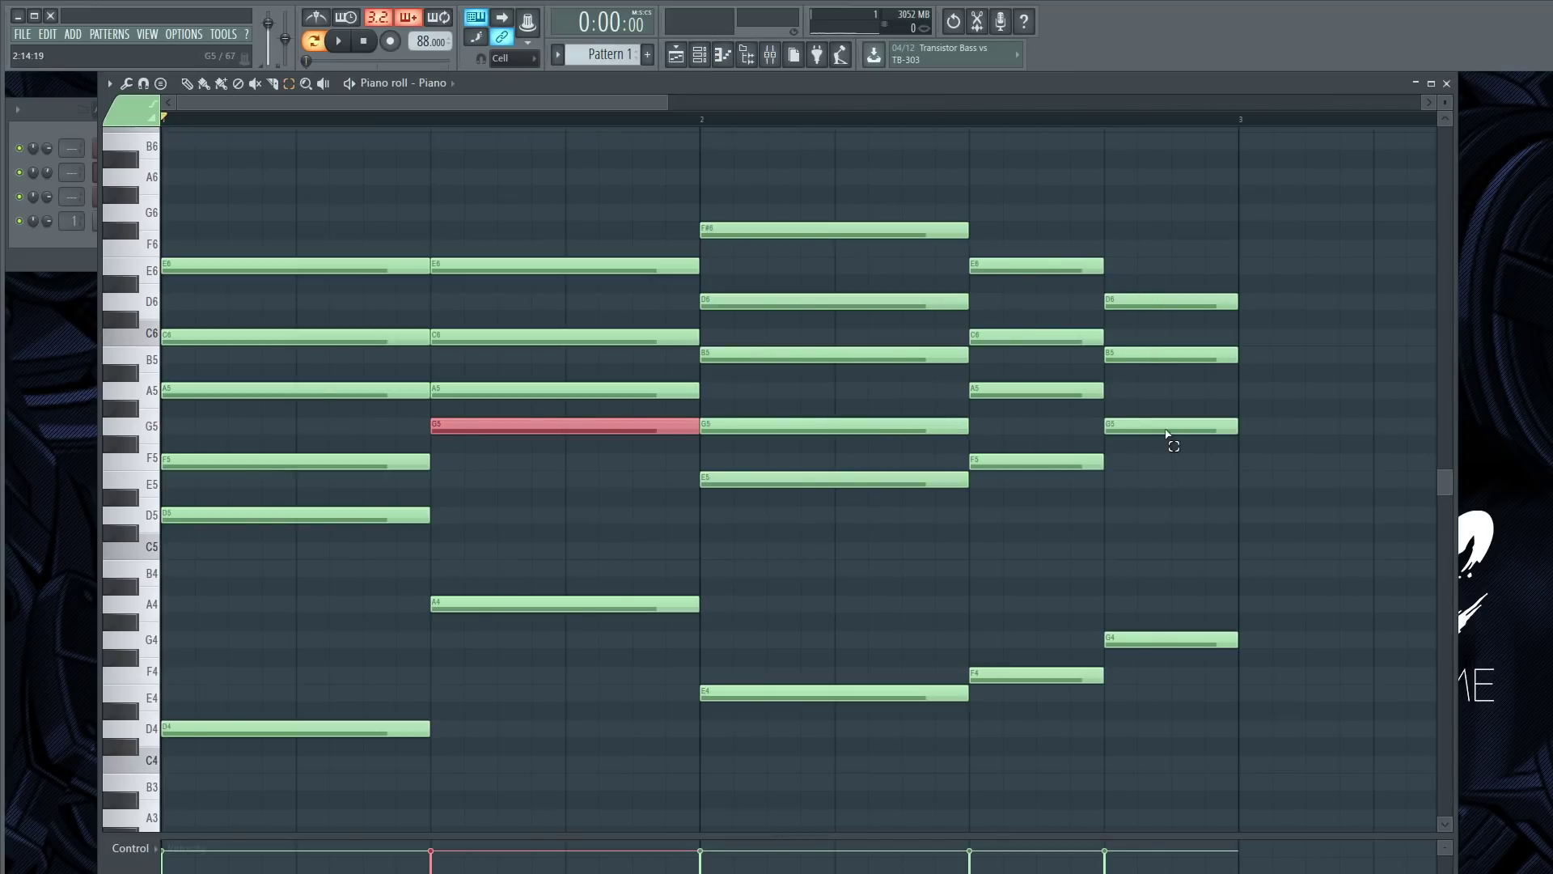
Compare the second chord's two voicings by raising its G5 one octave and lowering it again, playing the progression each time.
key(space)
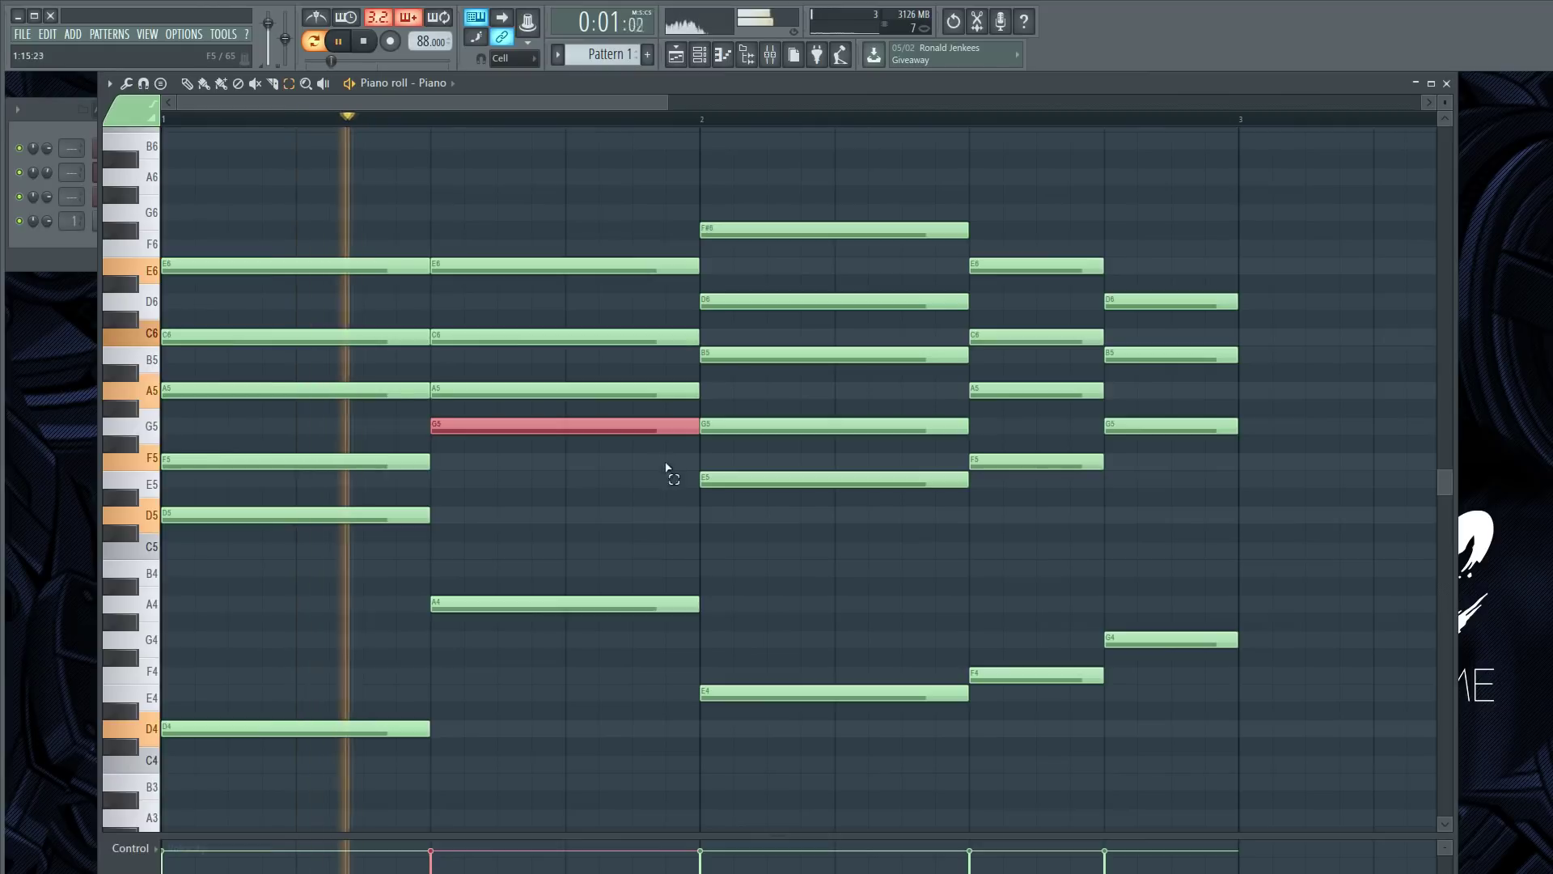
key(space)
key(ctrl+Up)
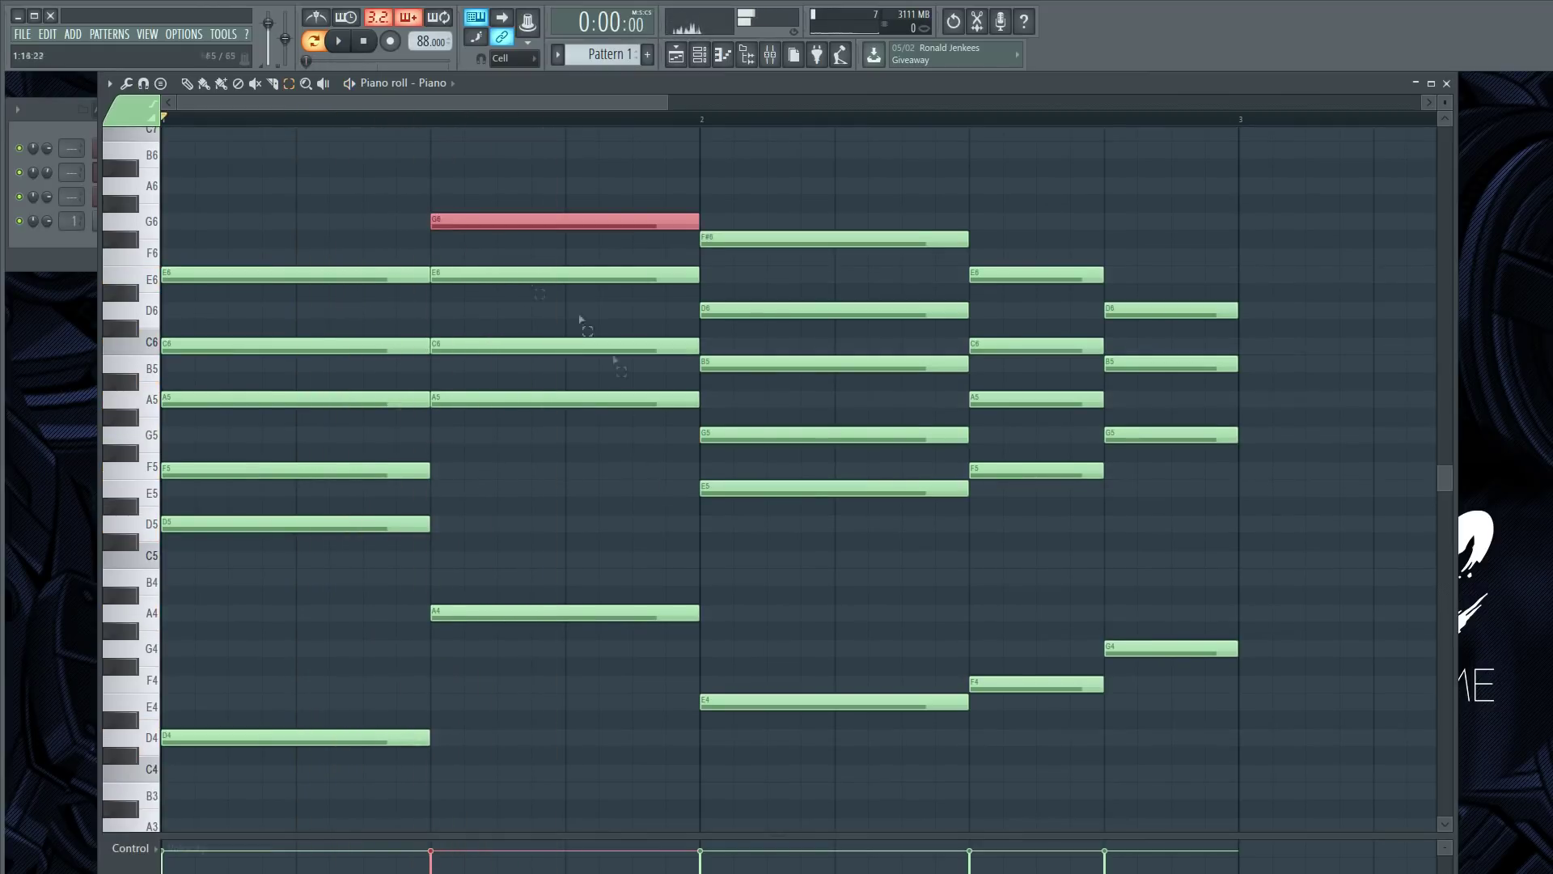
key(space)
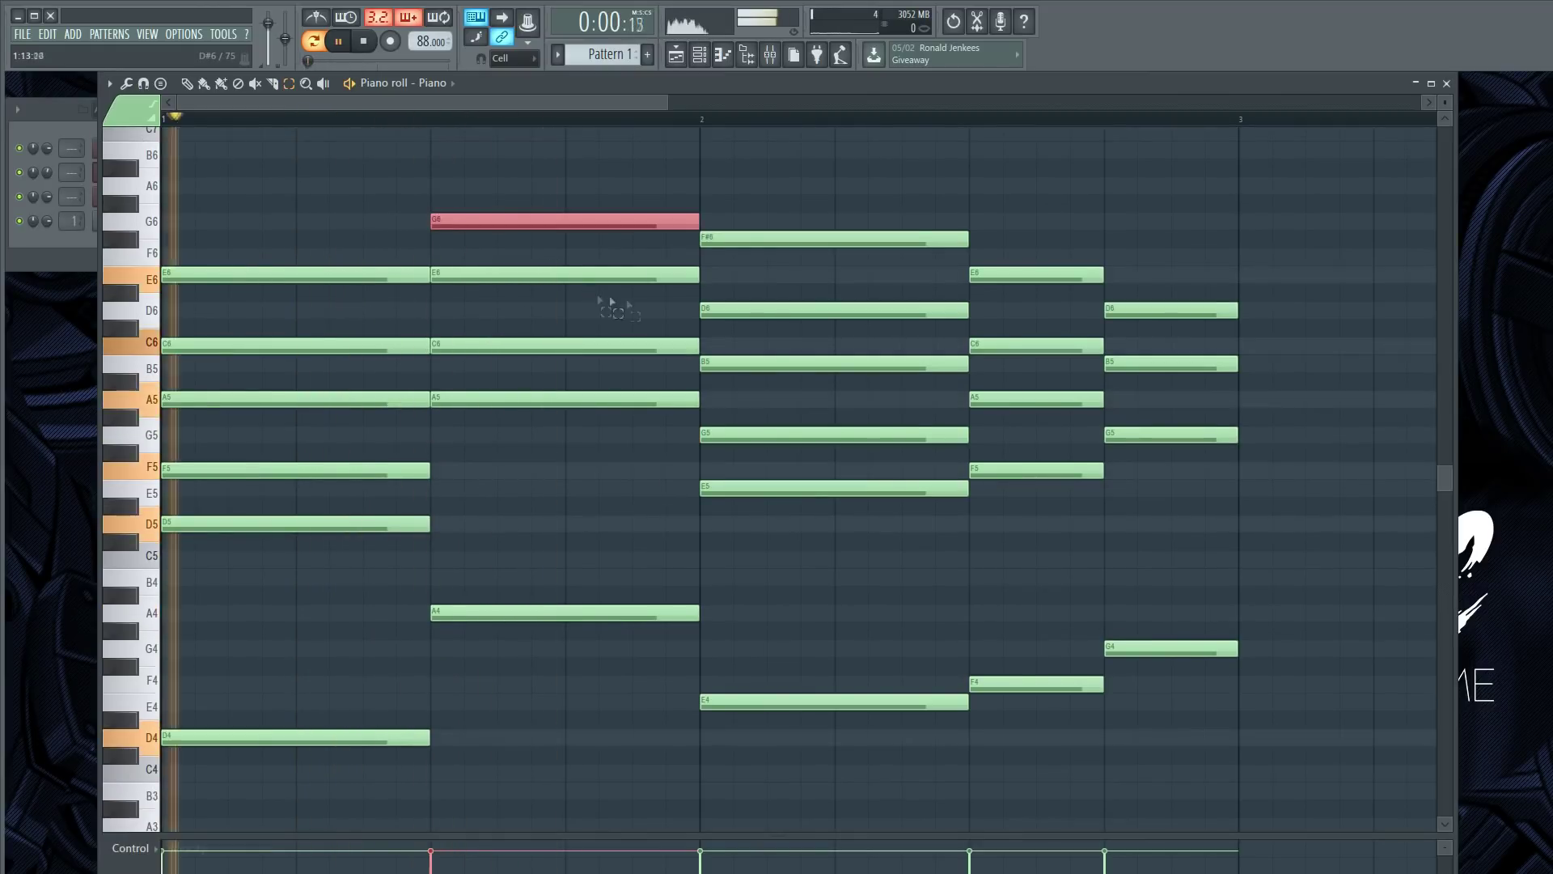
key(space)
key(ctrl+Down)
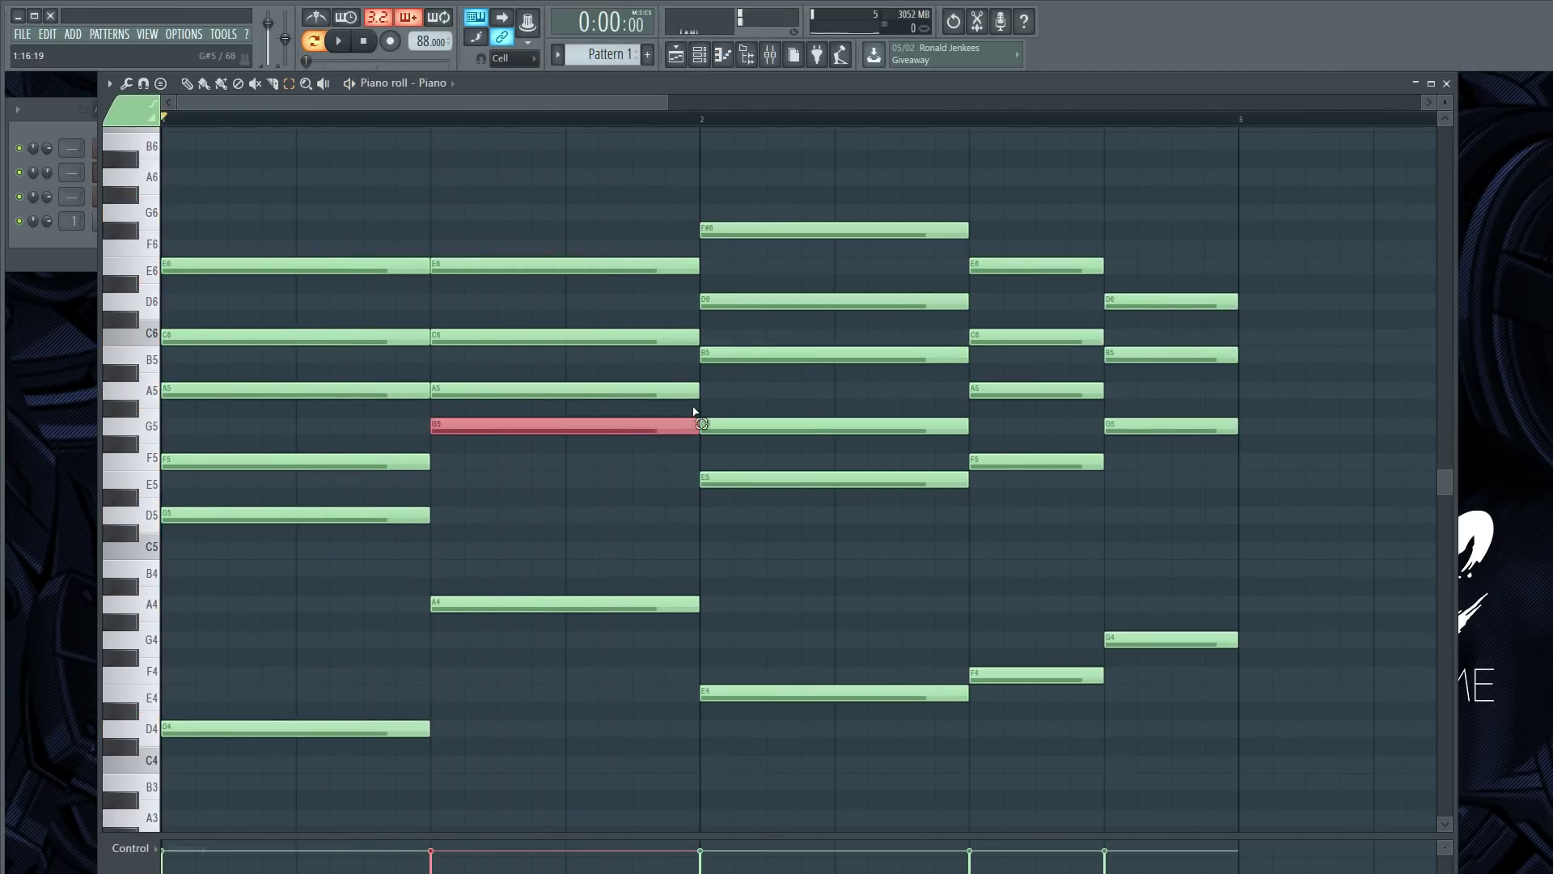
key(space)
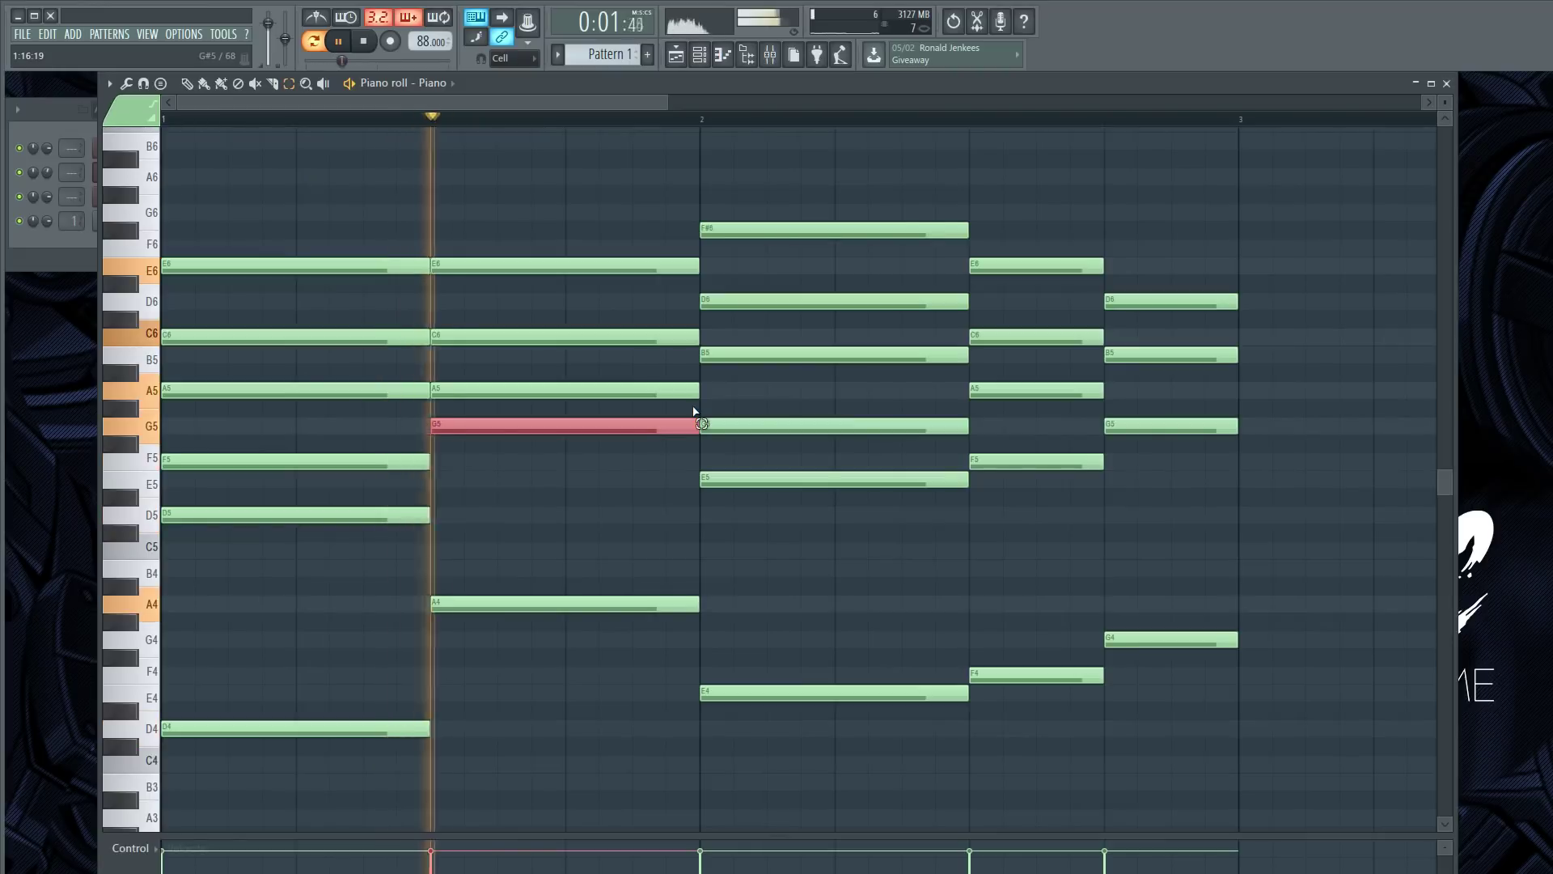
key(space)
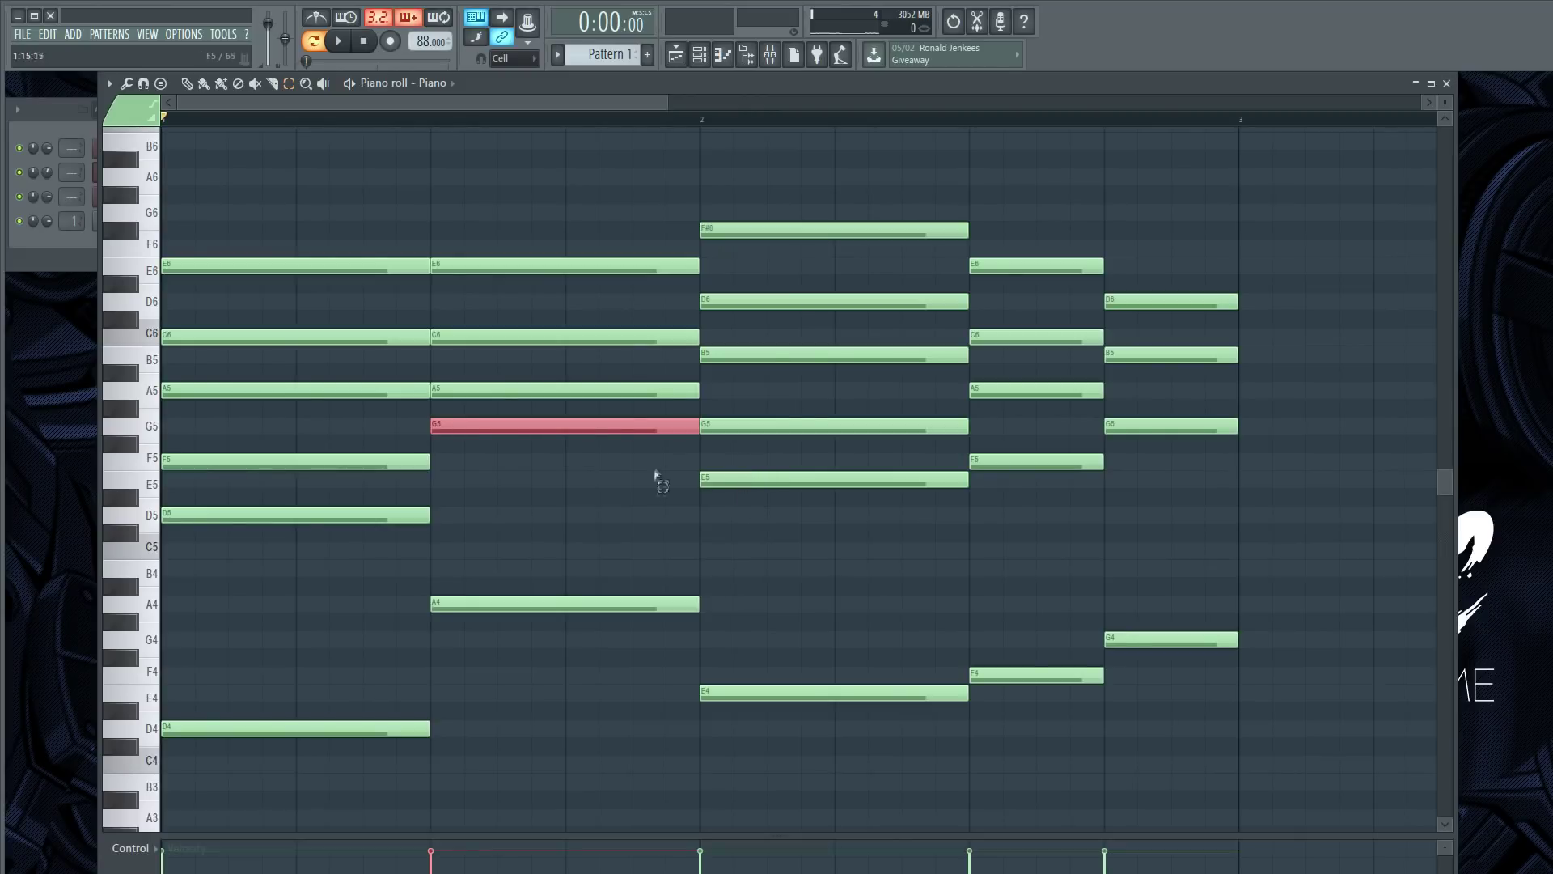
Try the third chord's E5 one octave higher, play the progression, and lower the note again.
click(772, 477)
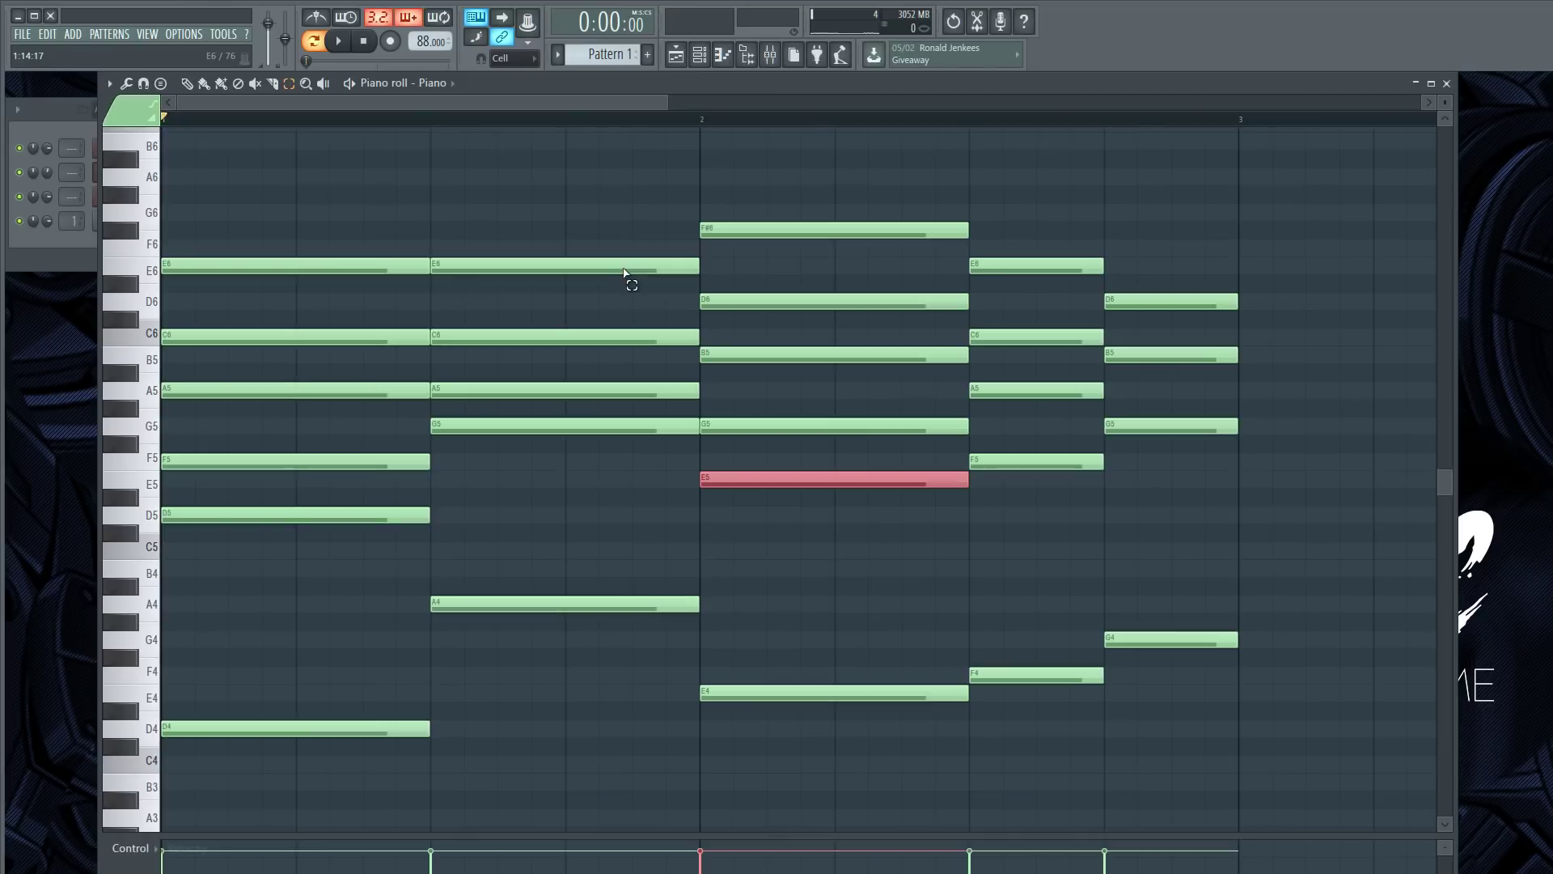
key(ctrl+Up)
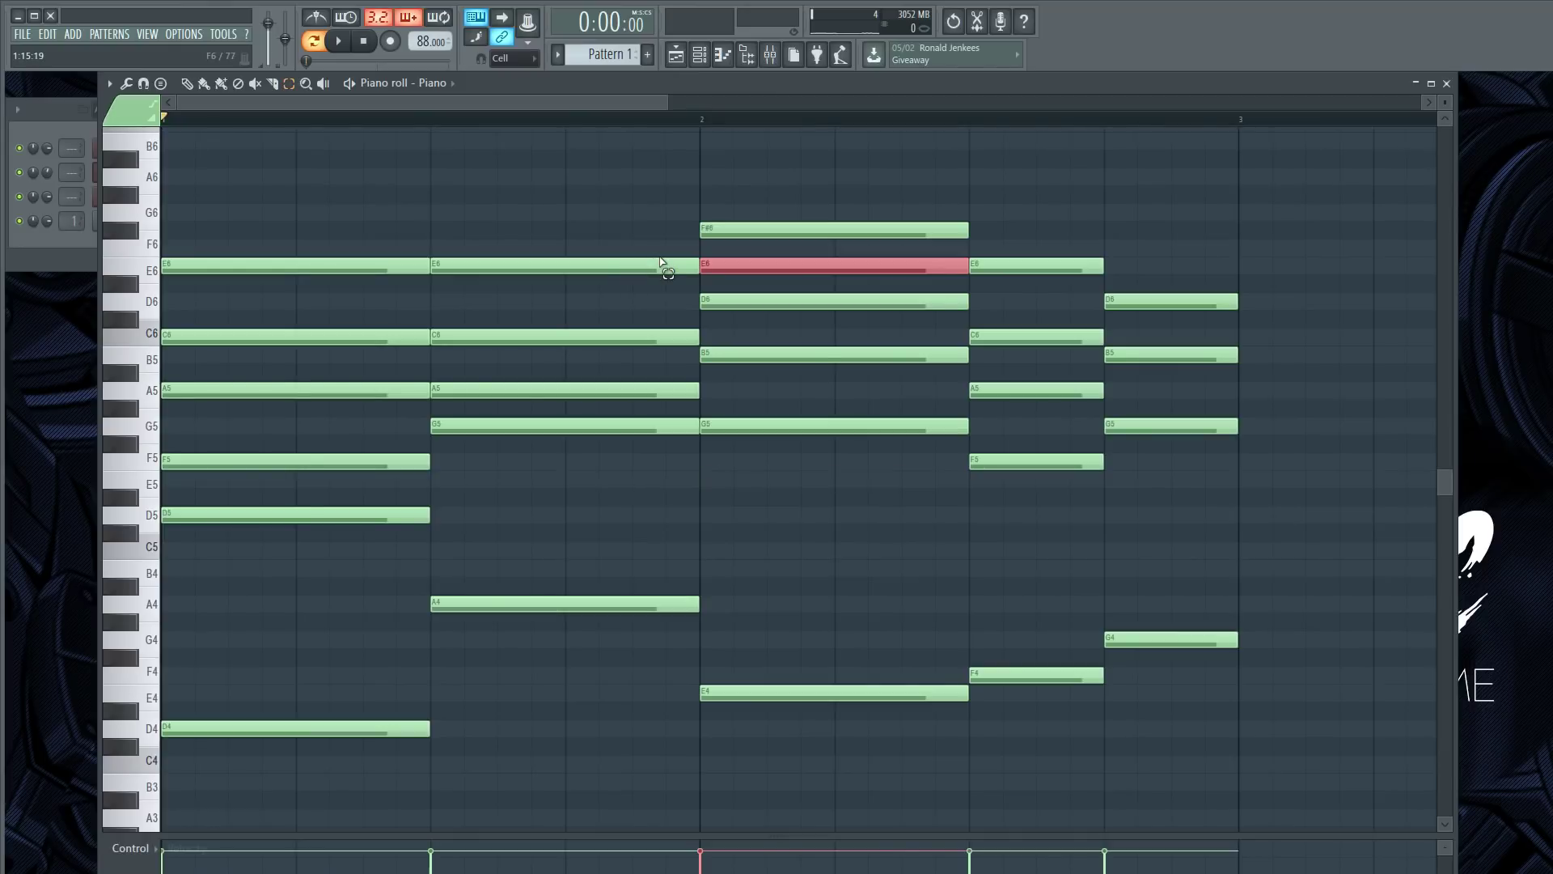
key(space)
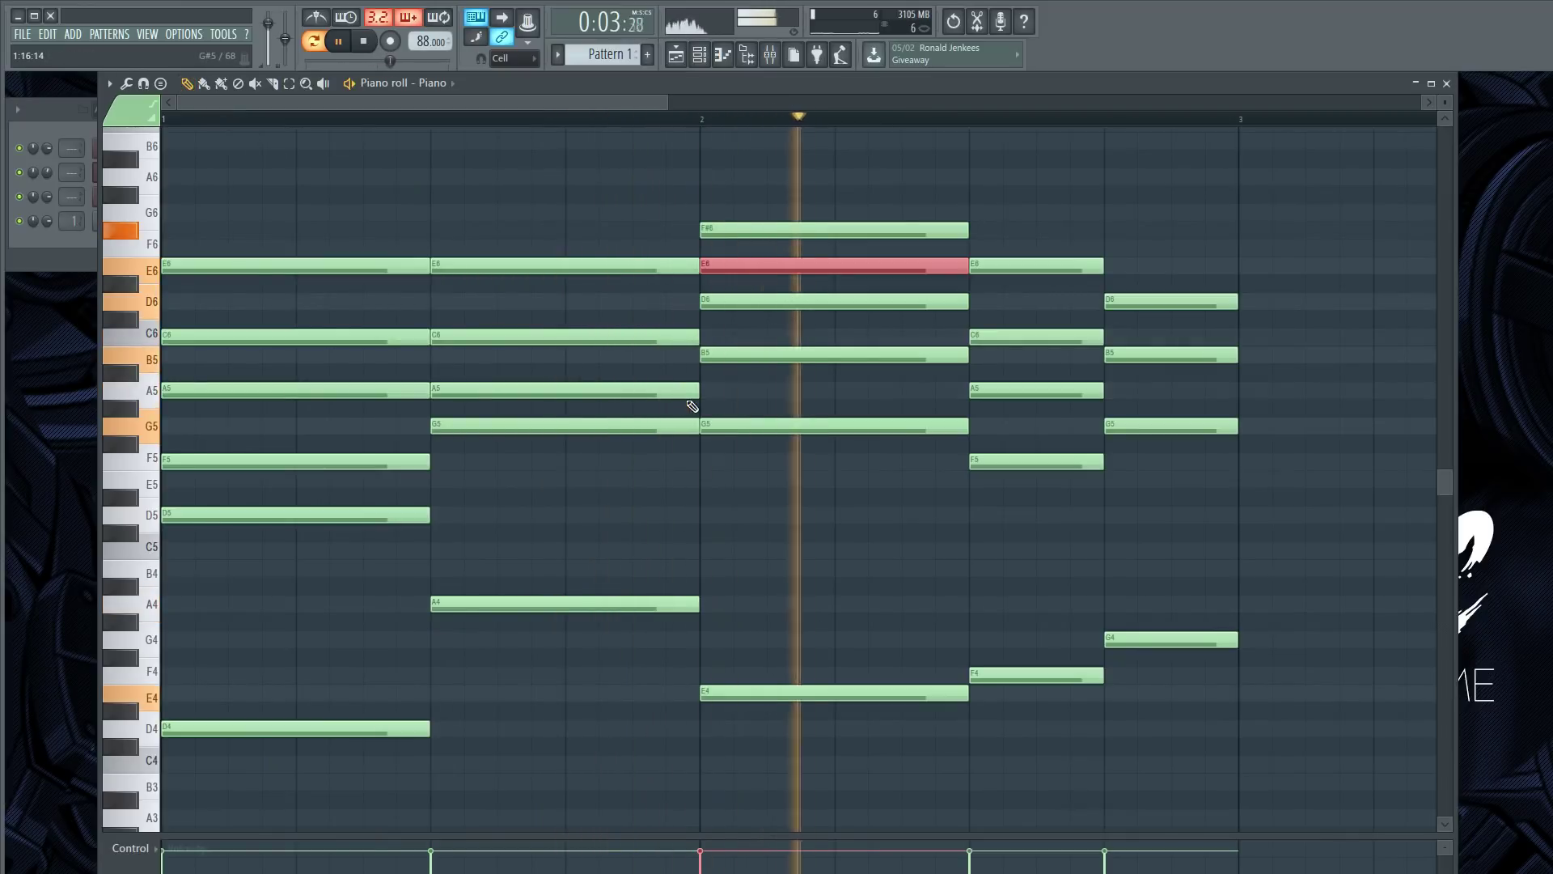
key(space)
key(ctrl+Down)
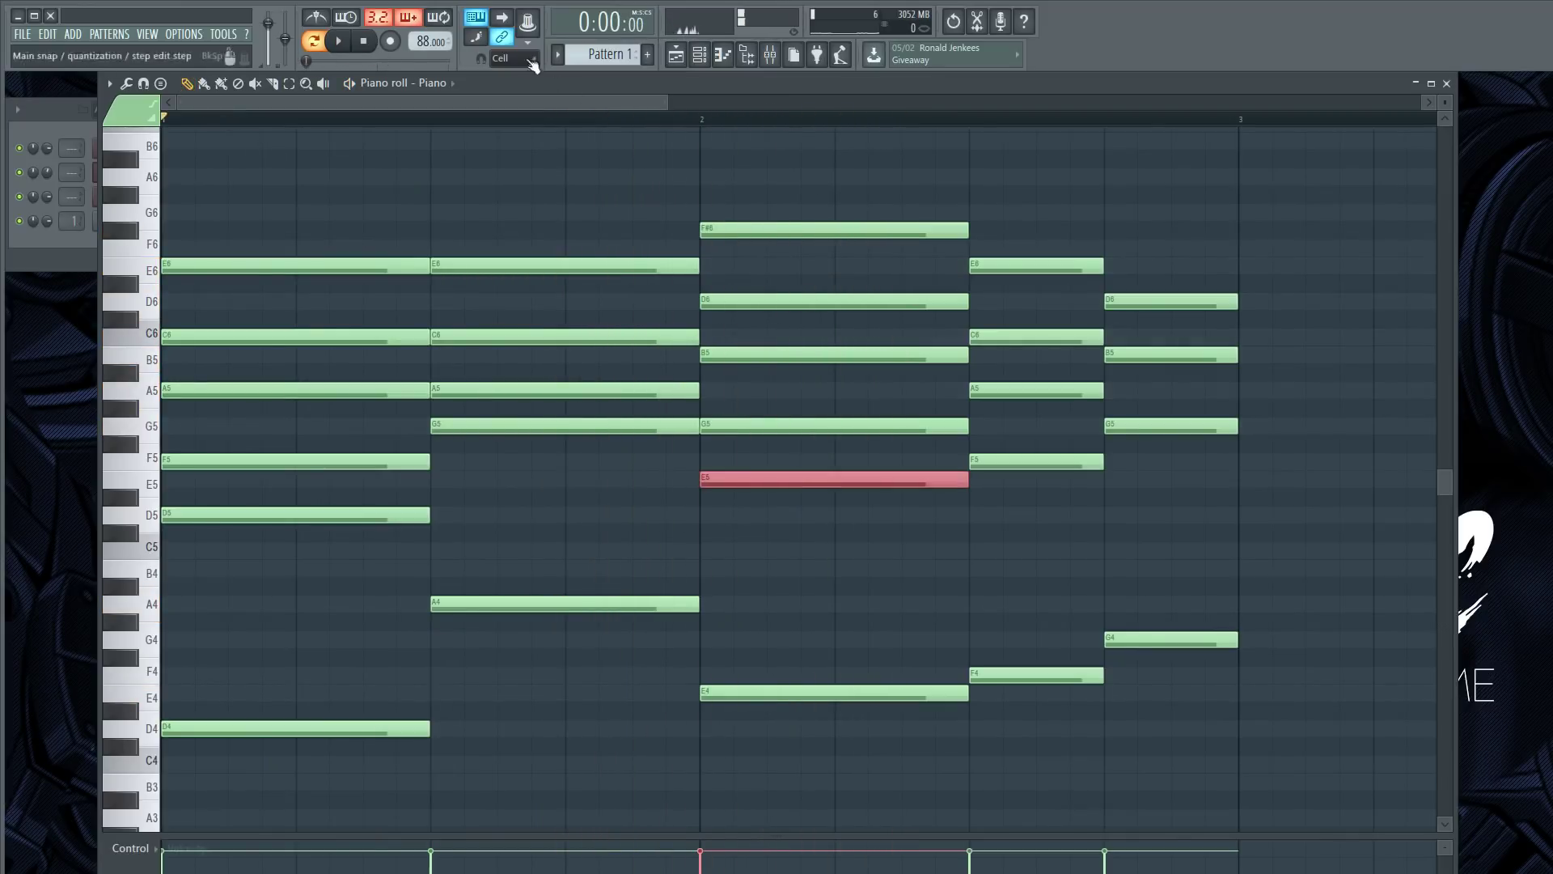
Try the second chord's E6 one octave lower during playback, raise it back up, and play the progression again.
drag(494, 191, 479, 288)
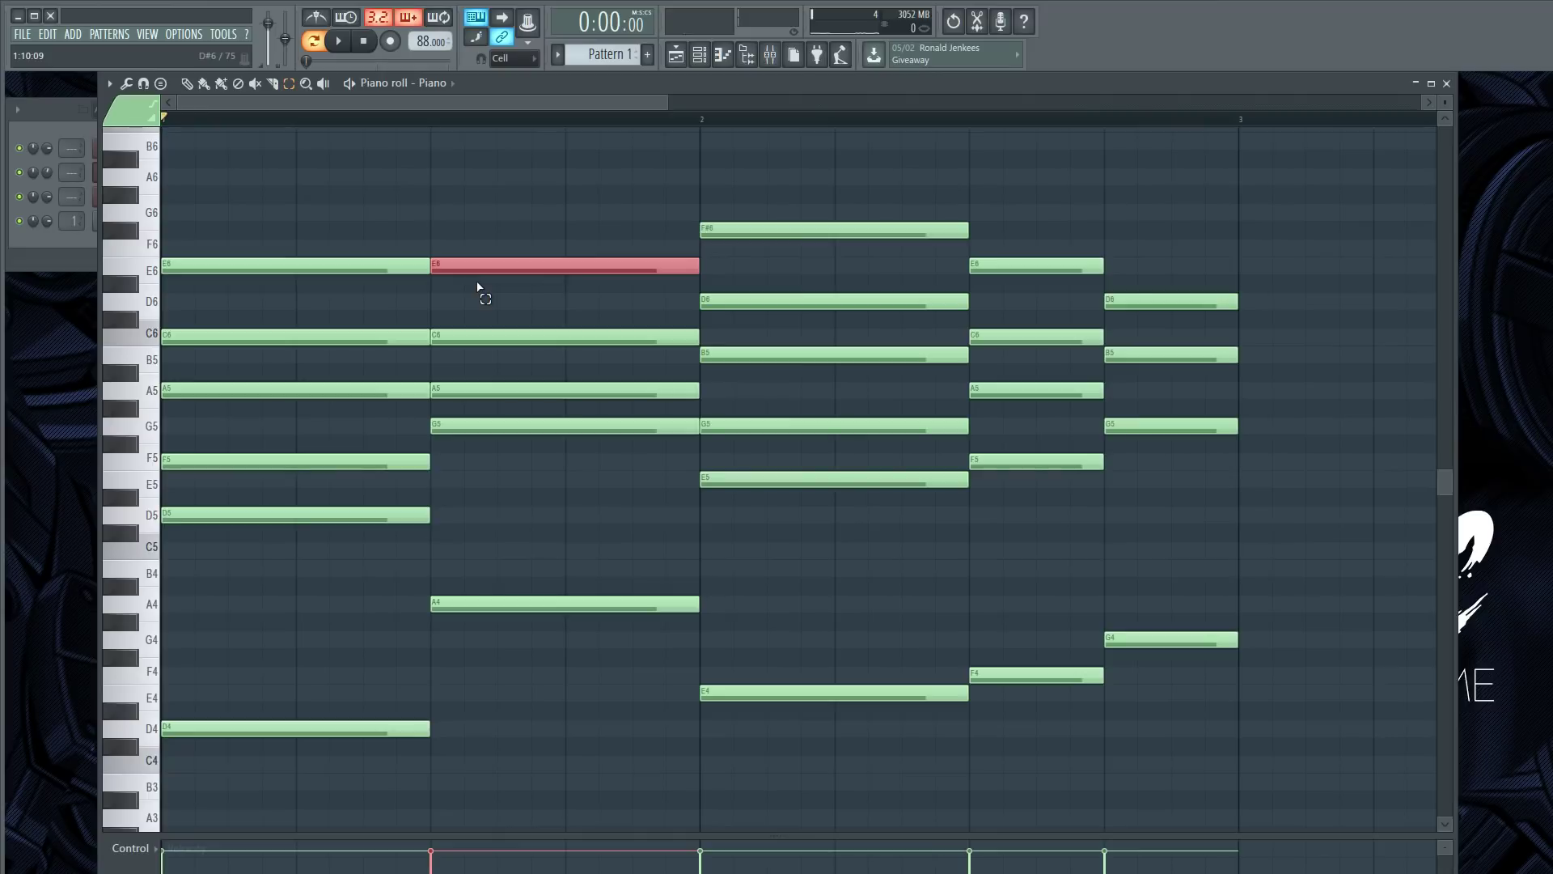
key(ctrl+Down)
key(space)
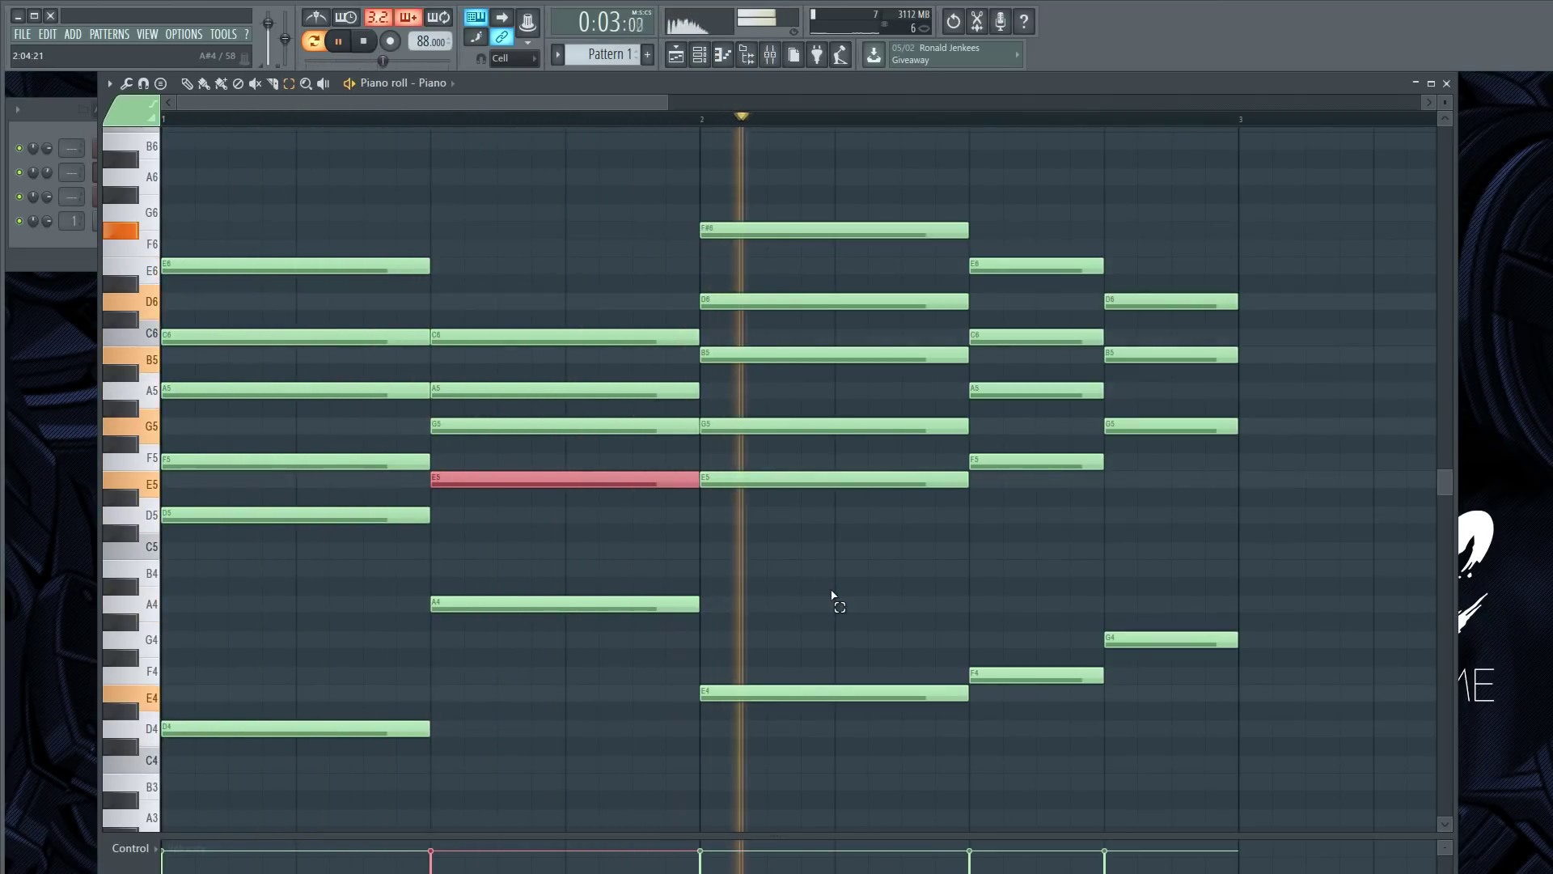
key(space)
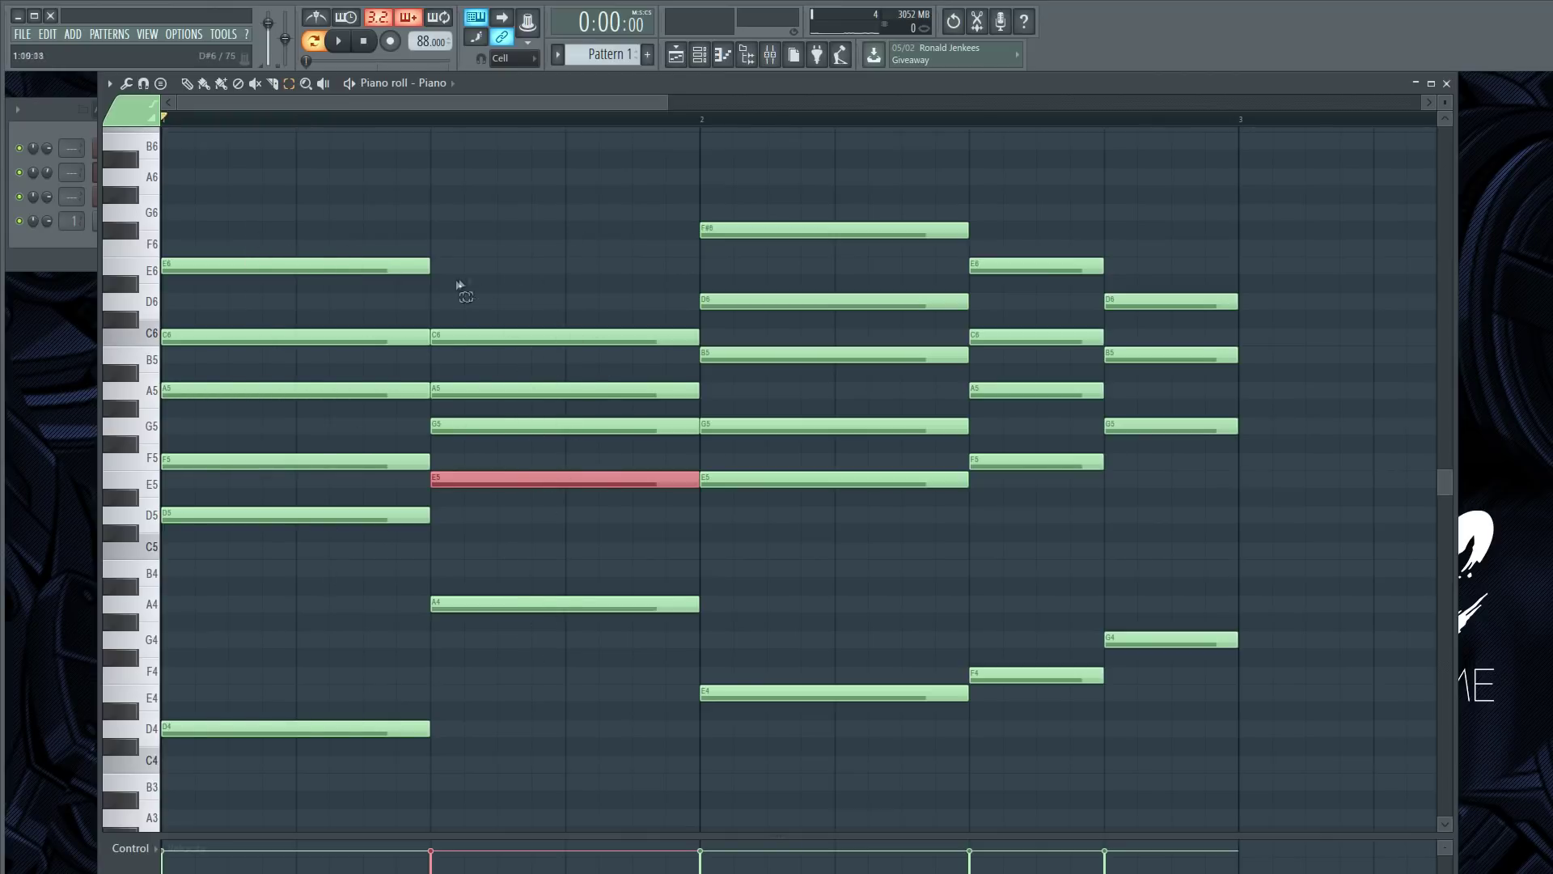
key(ctrl+Up)
key(space)
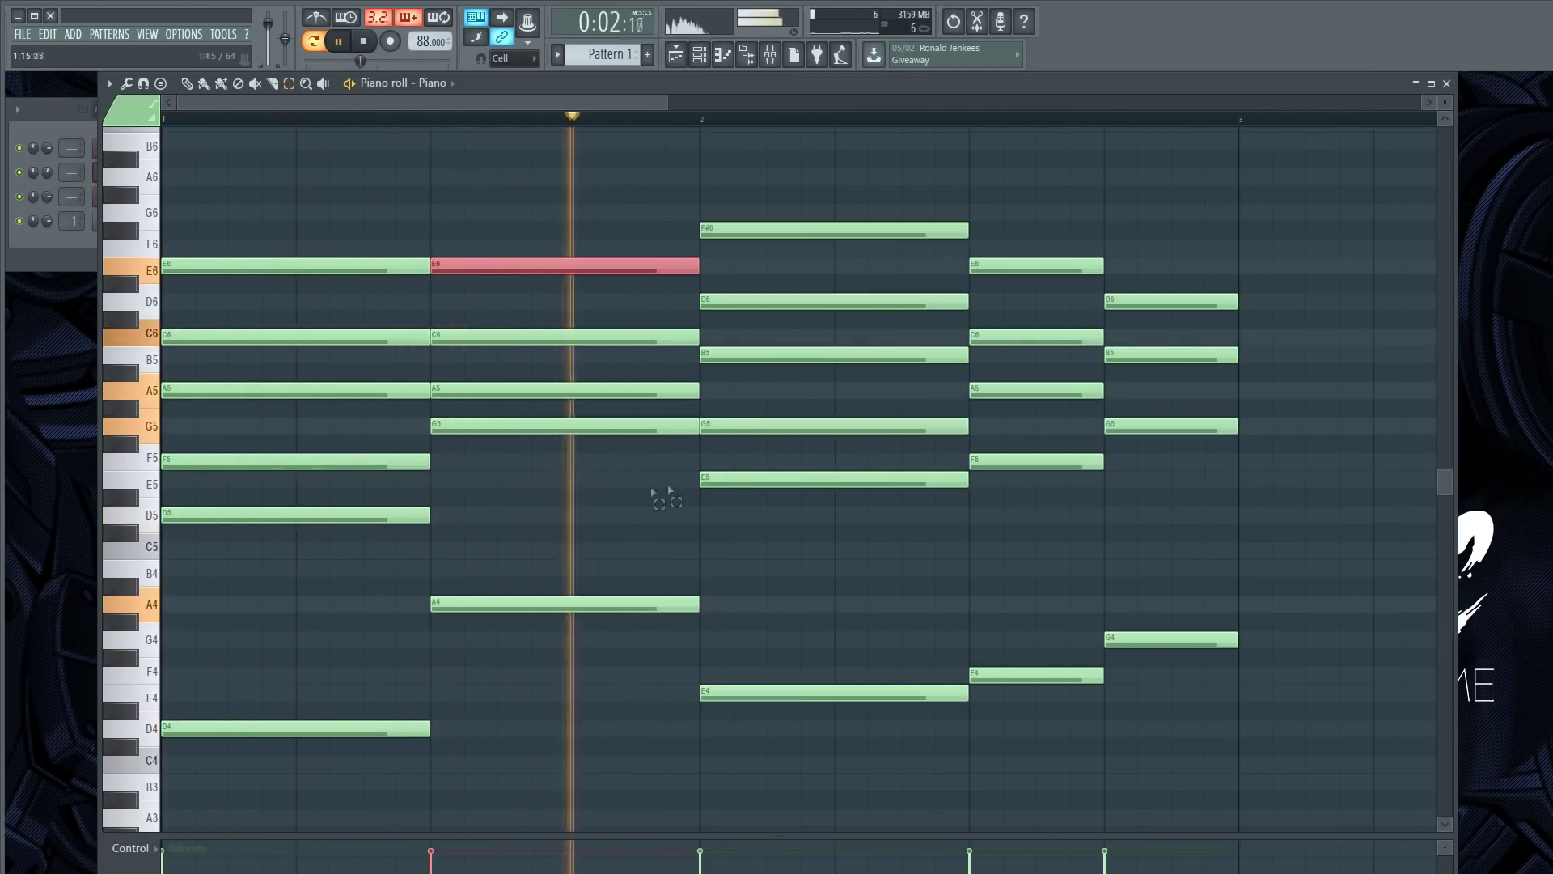
key(space)
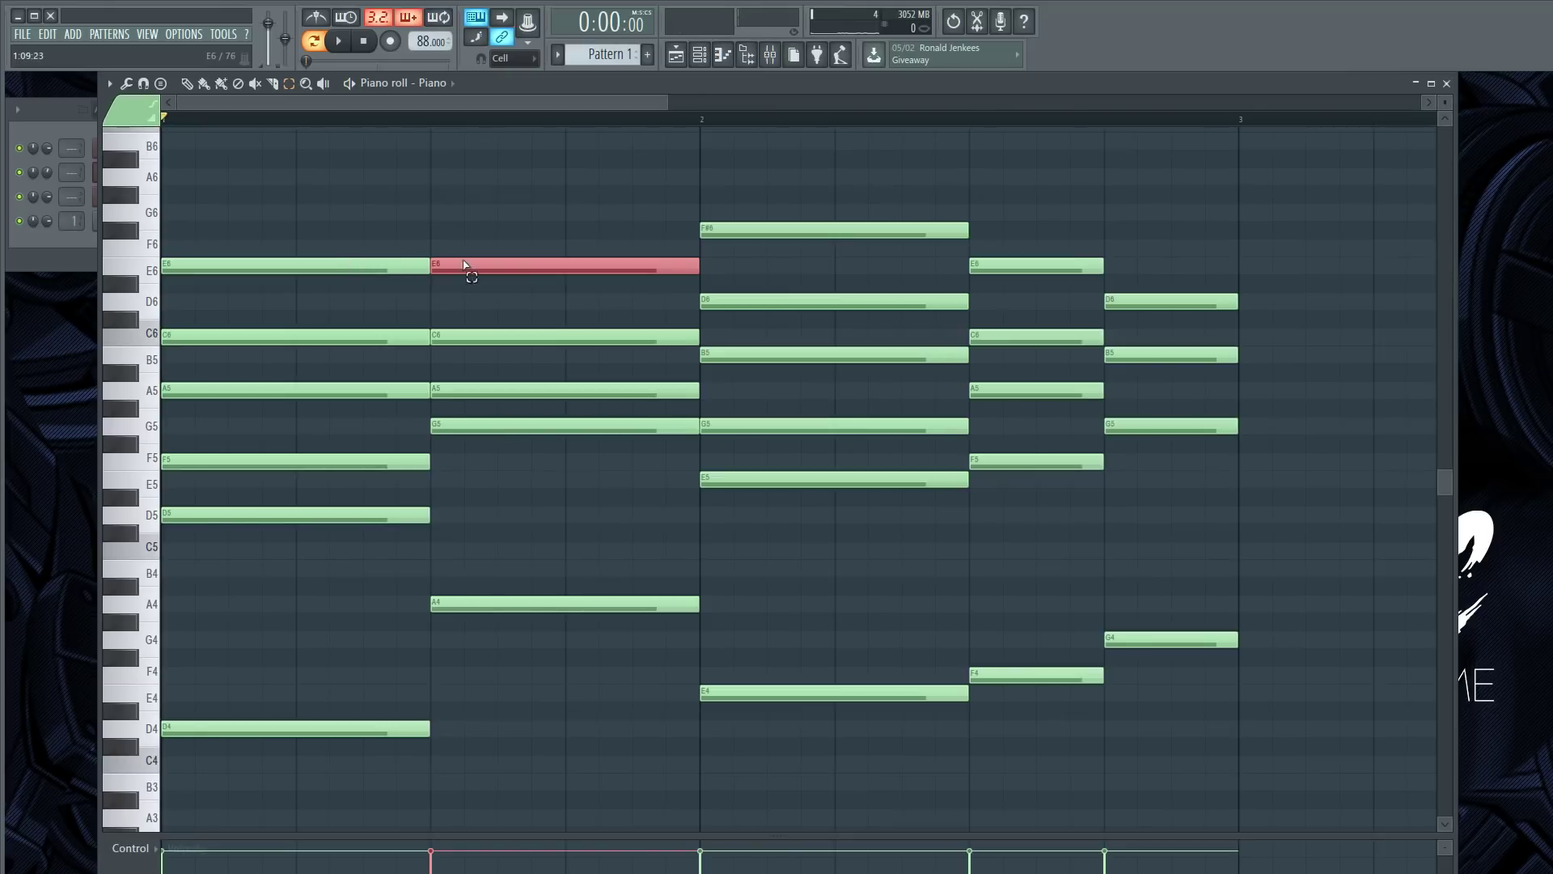
Raise the third chord's E5 one octave to E6 and play the progression.
click(754, 479)
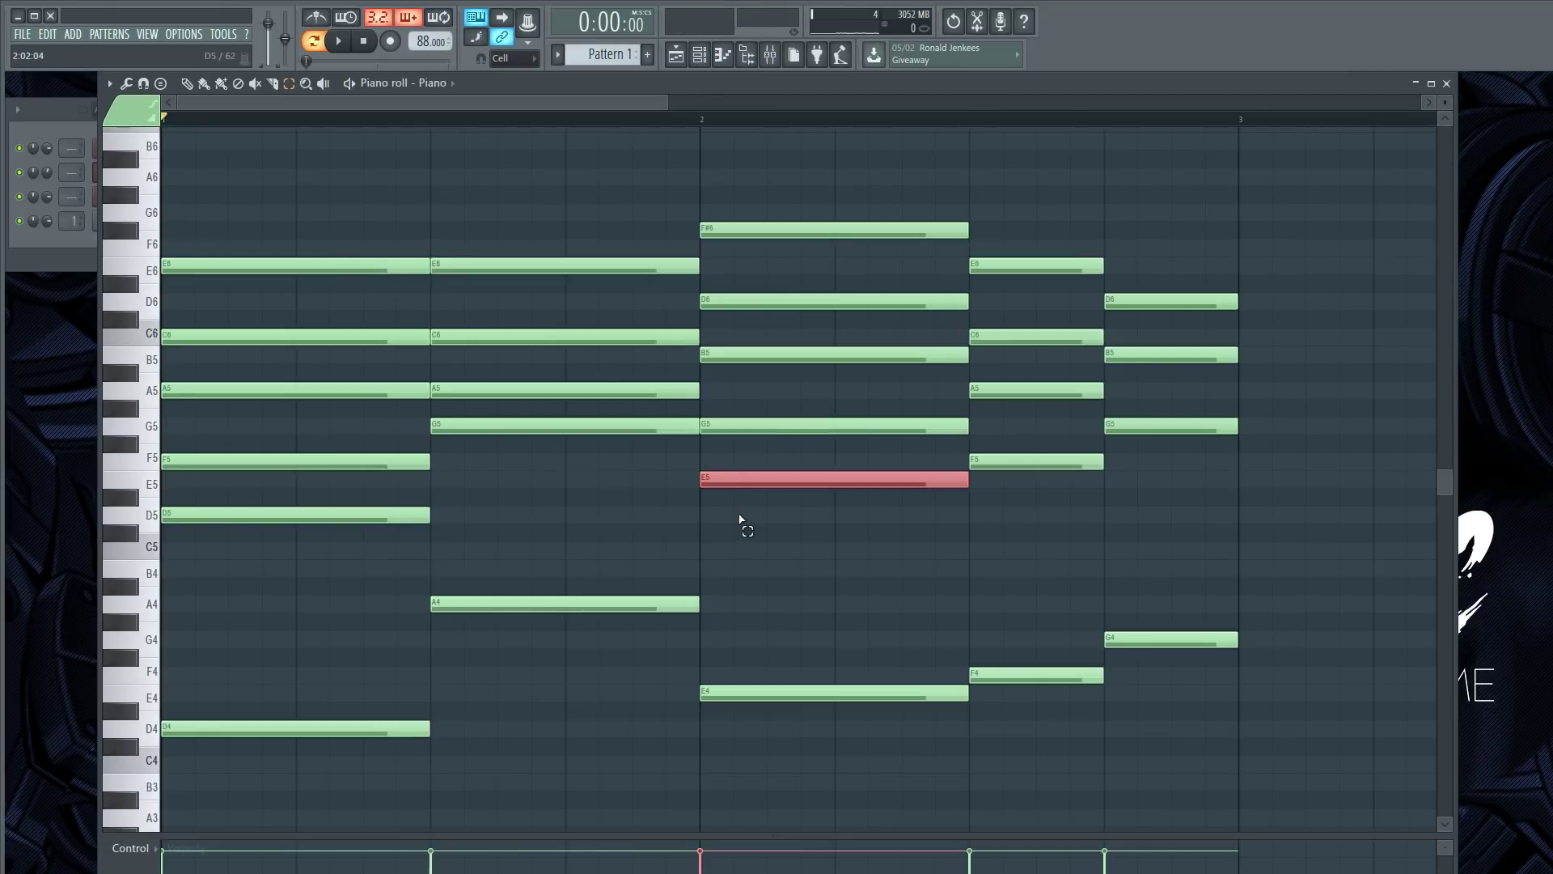
key(ctrl+Up)
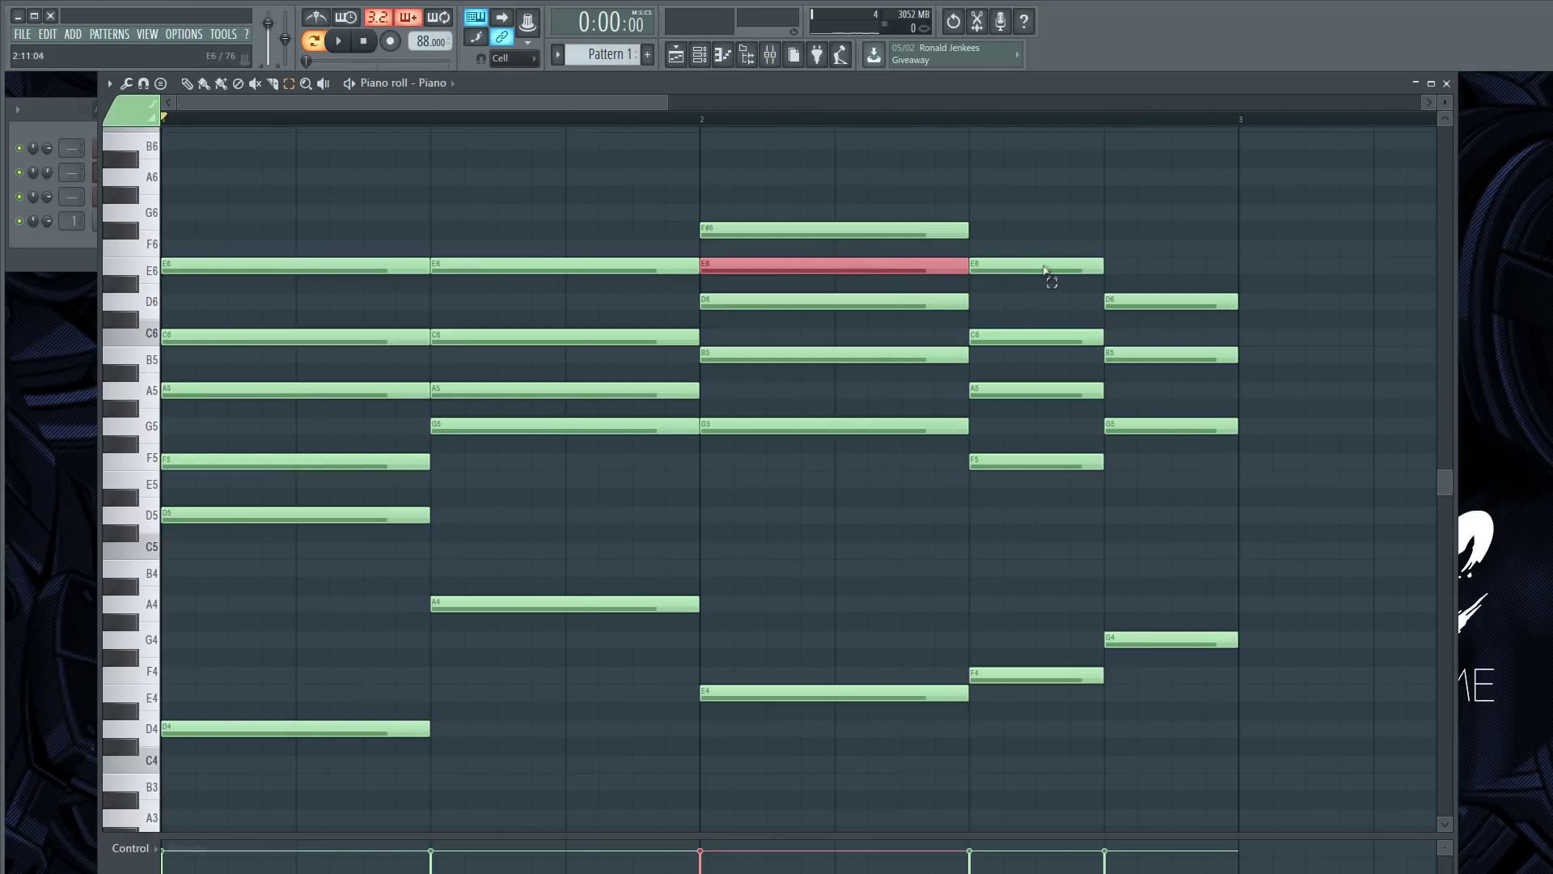
key(space)
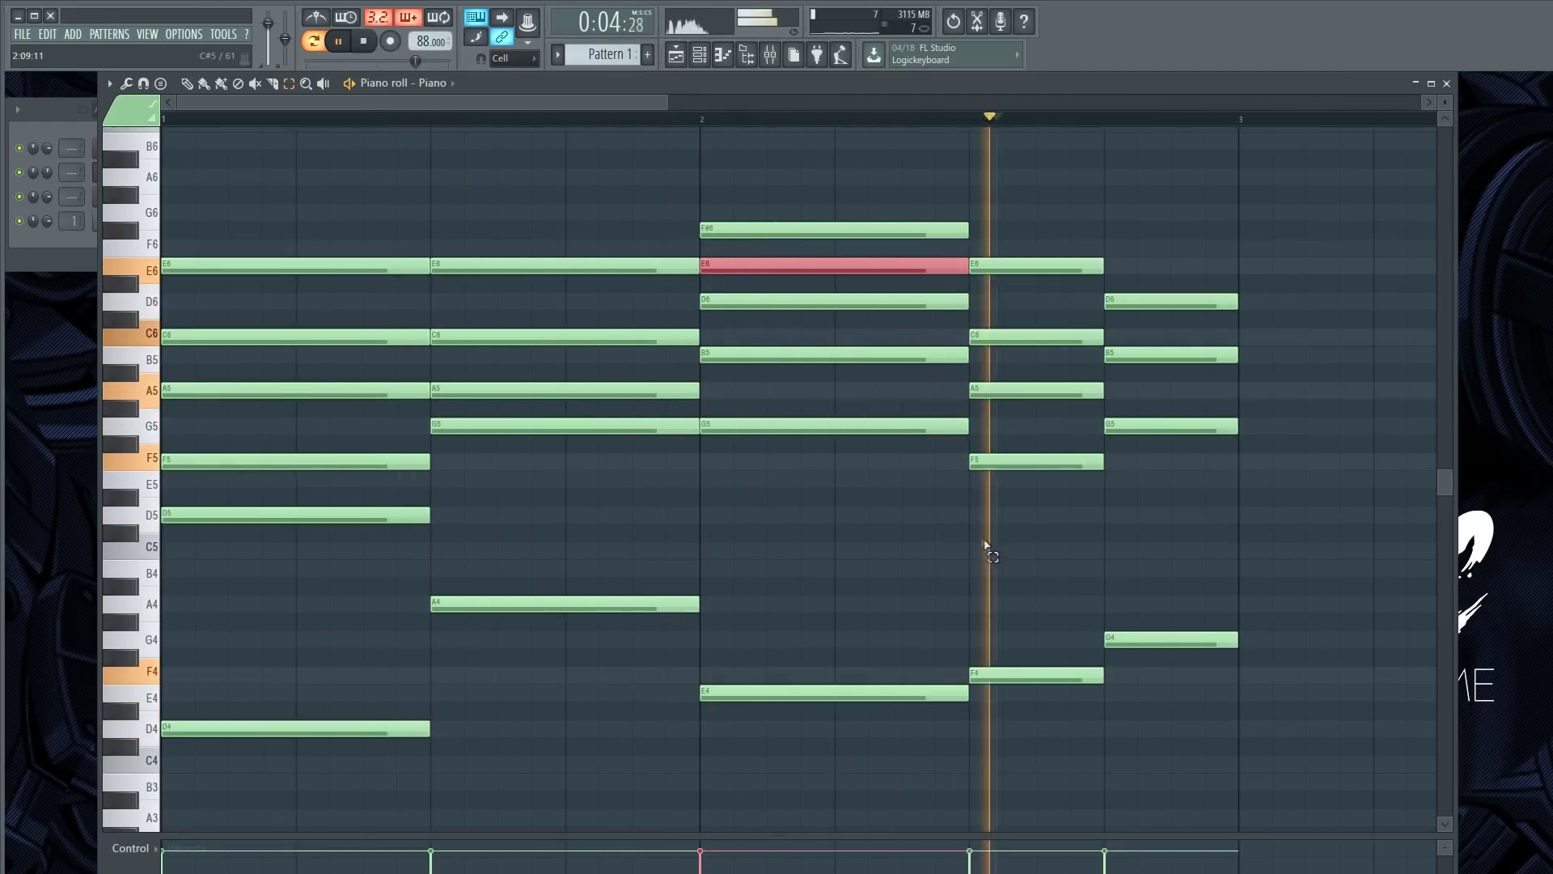
key(space)
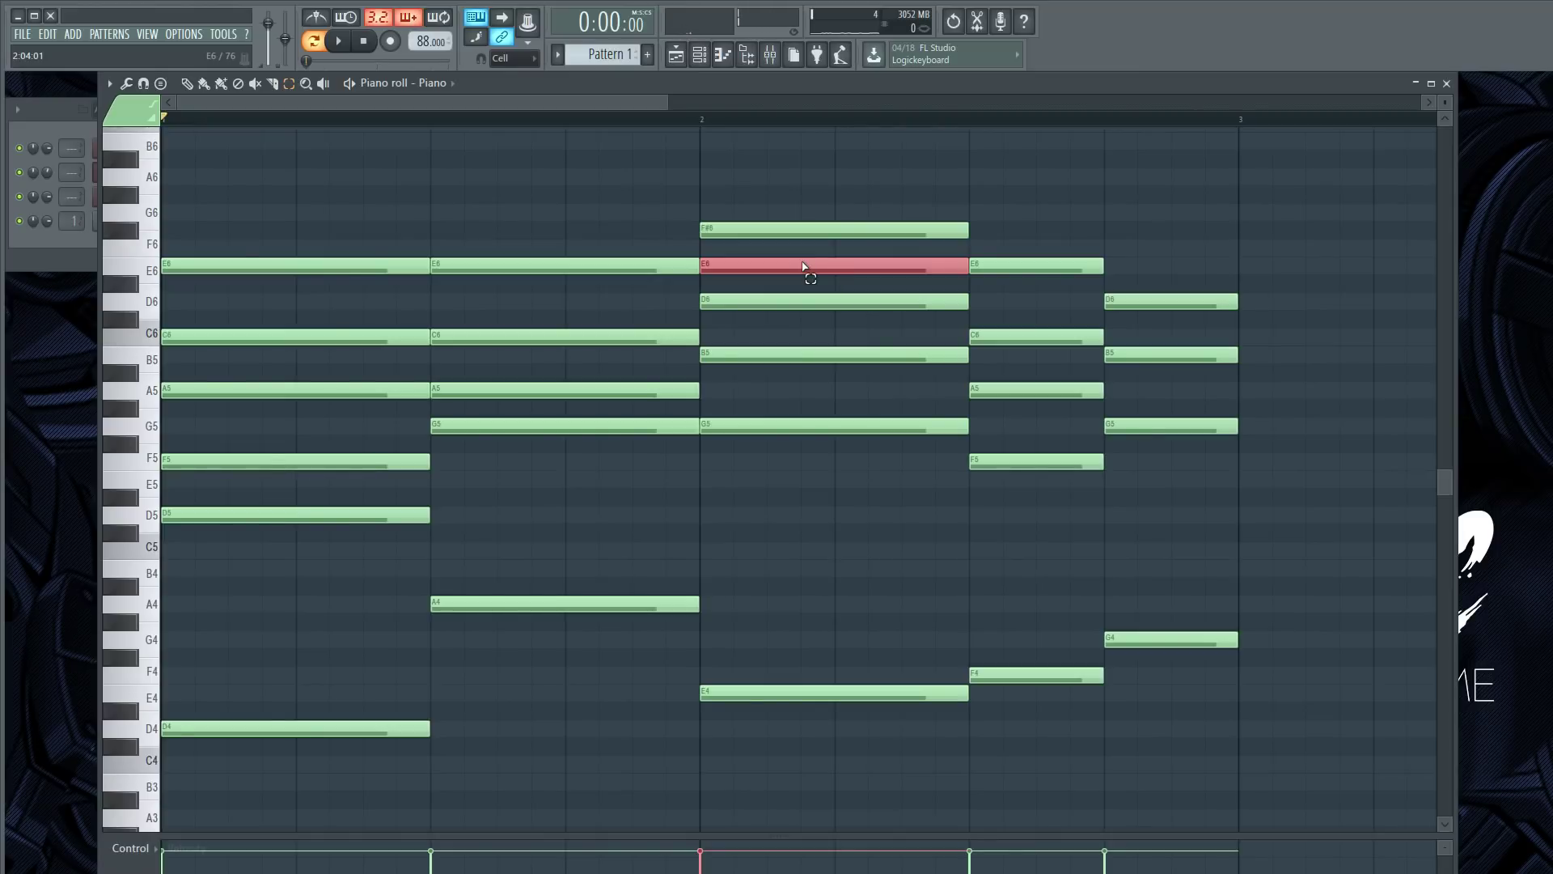
Raise the first chord's F5 one octave to F6 and play the inverted chord.
click(314, 514)
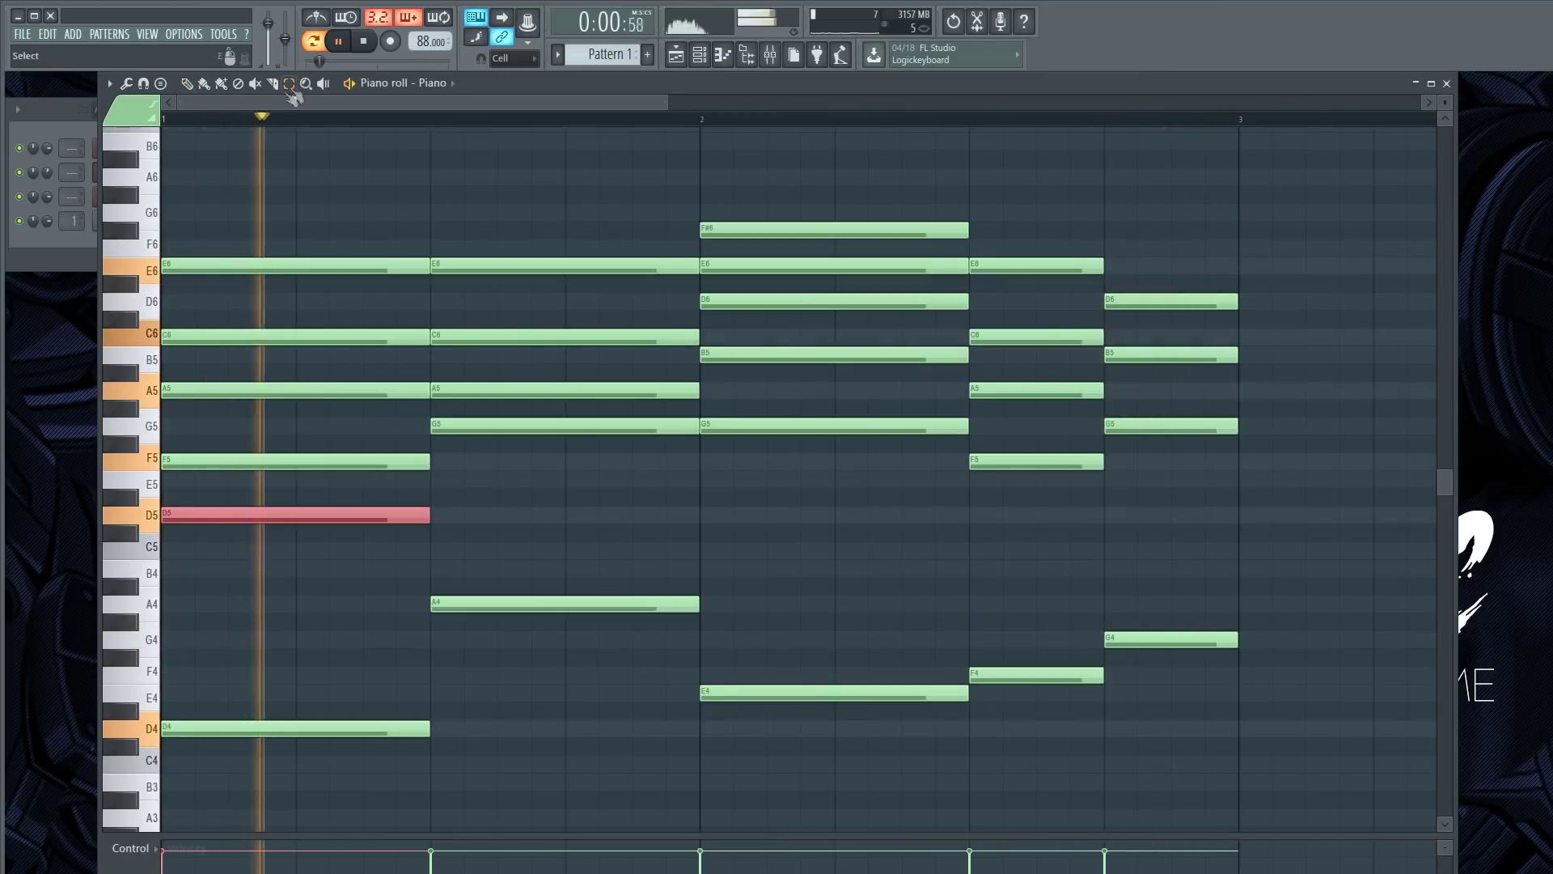
key(space)
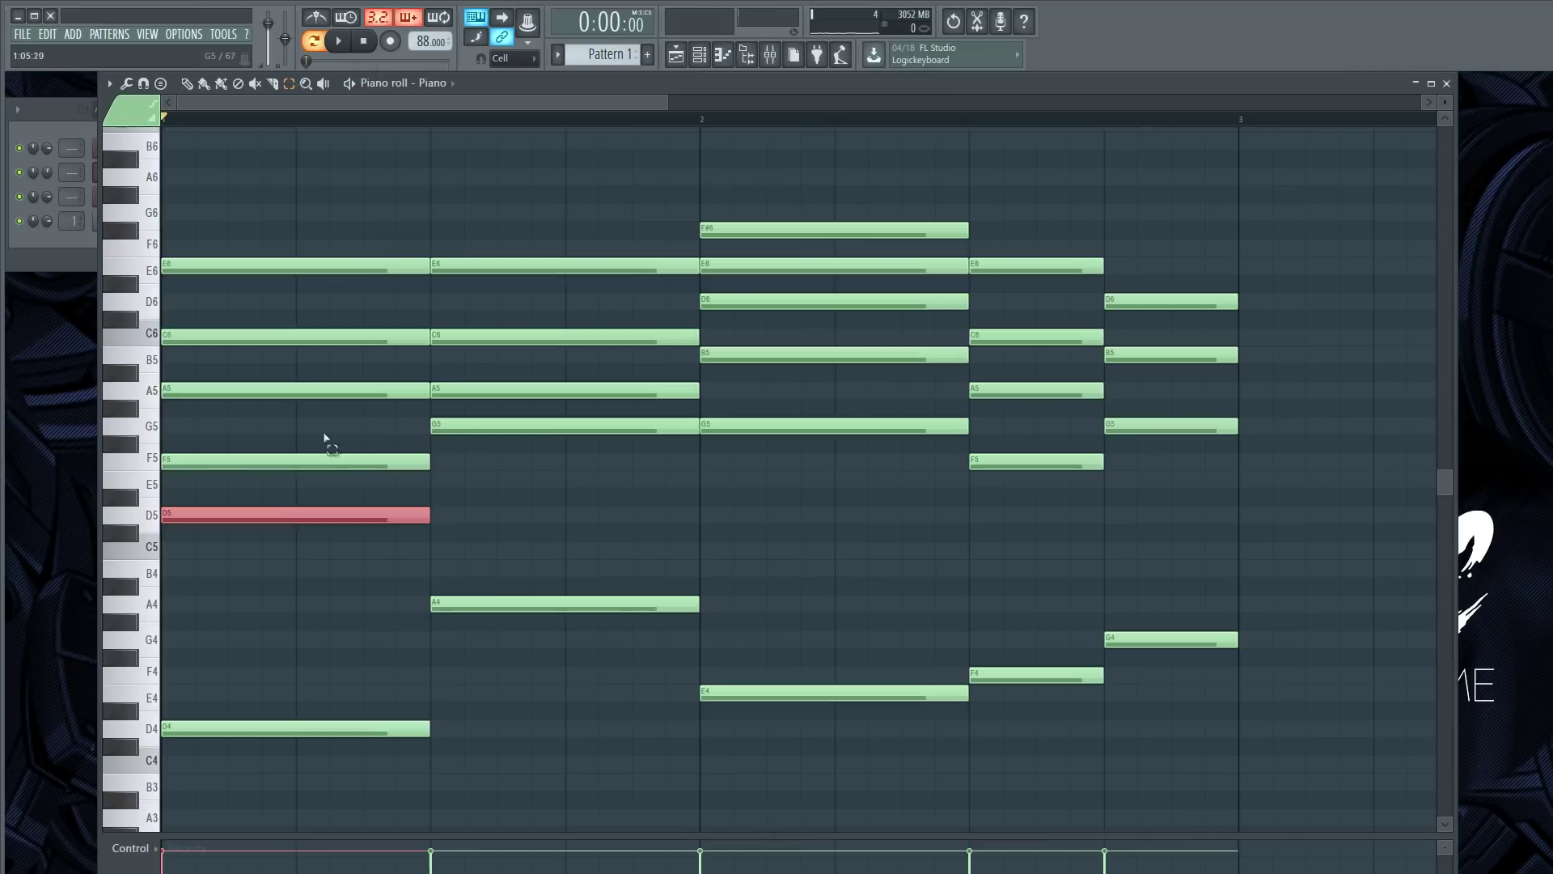
click(259, 458)
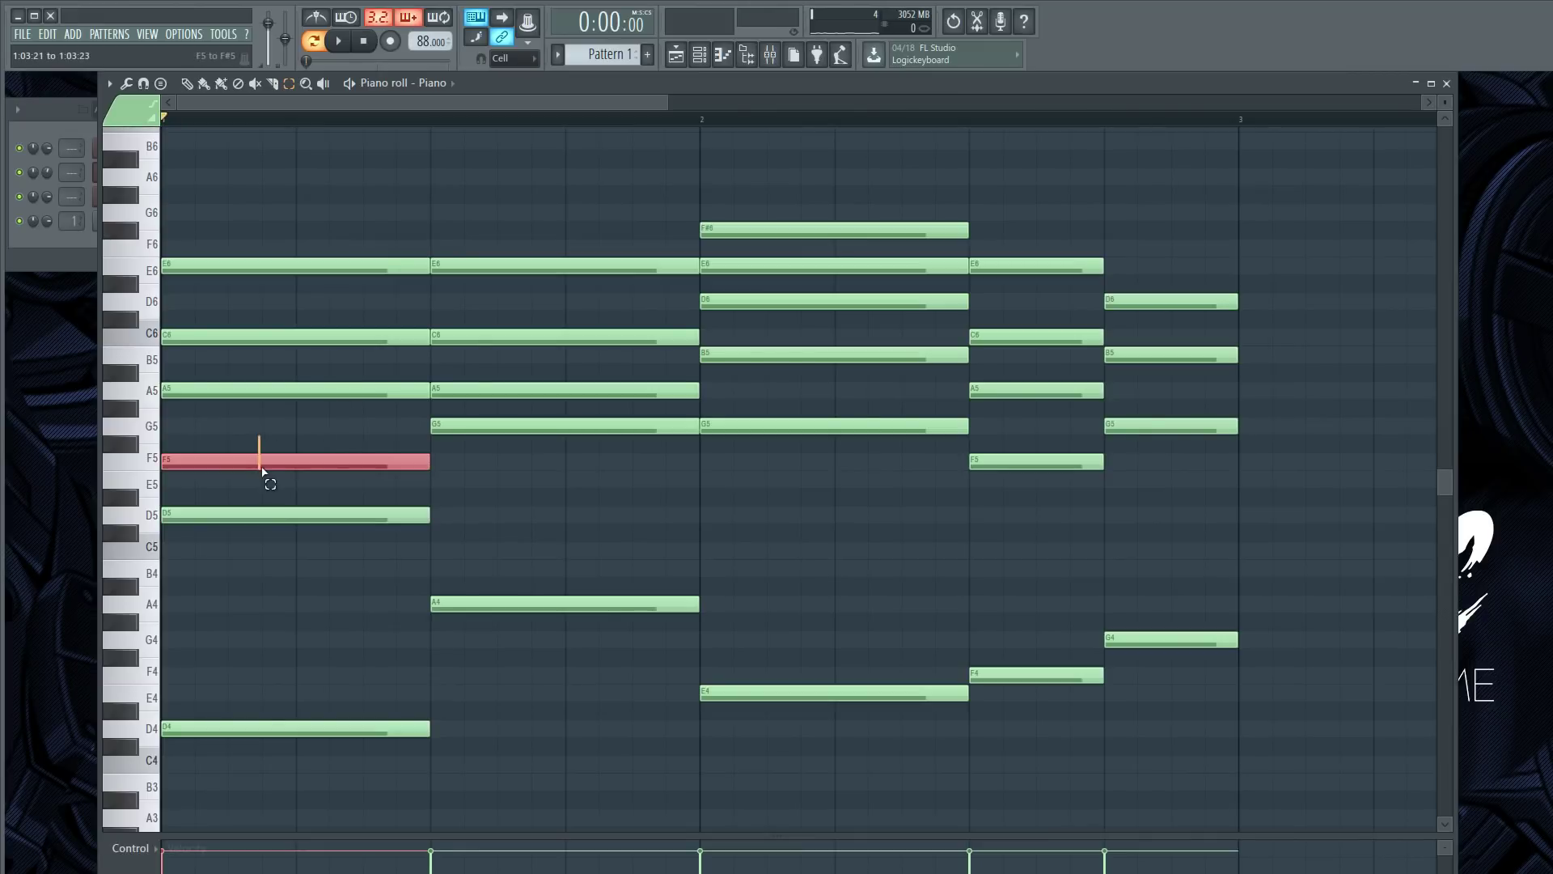
key(ctrl+Up)
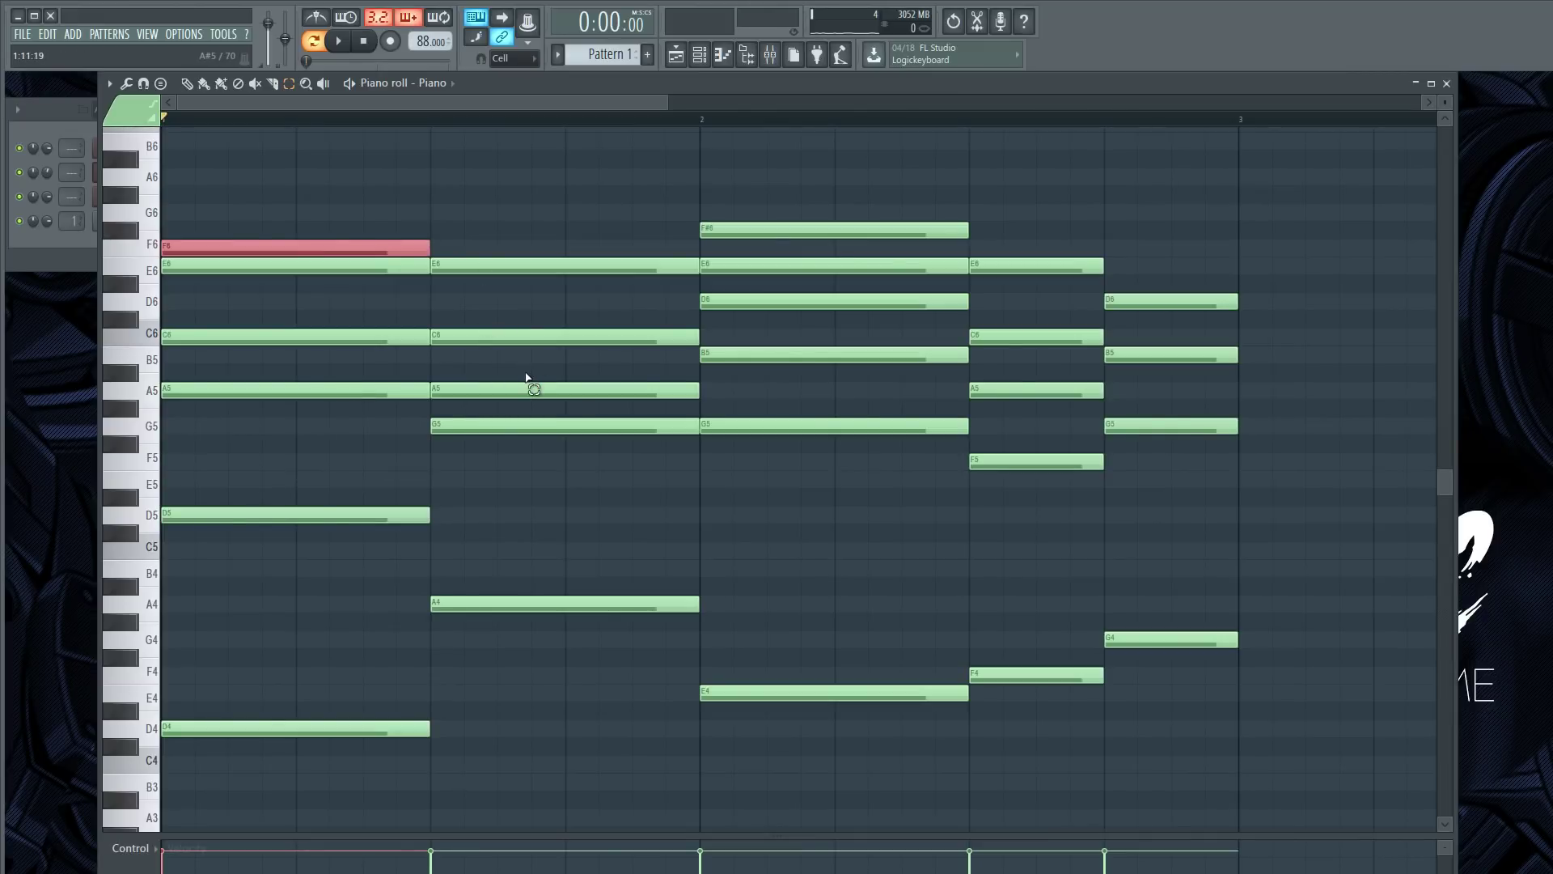
key(ctrl+Down)
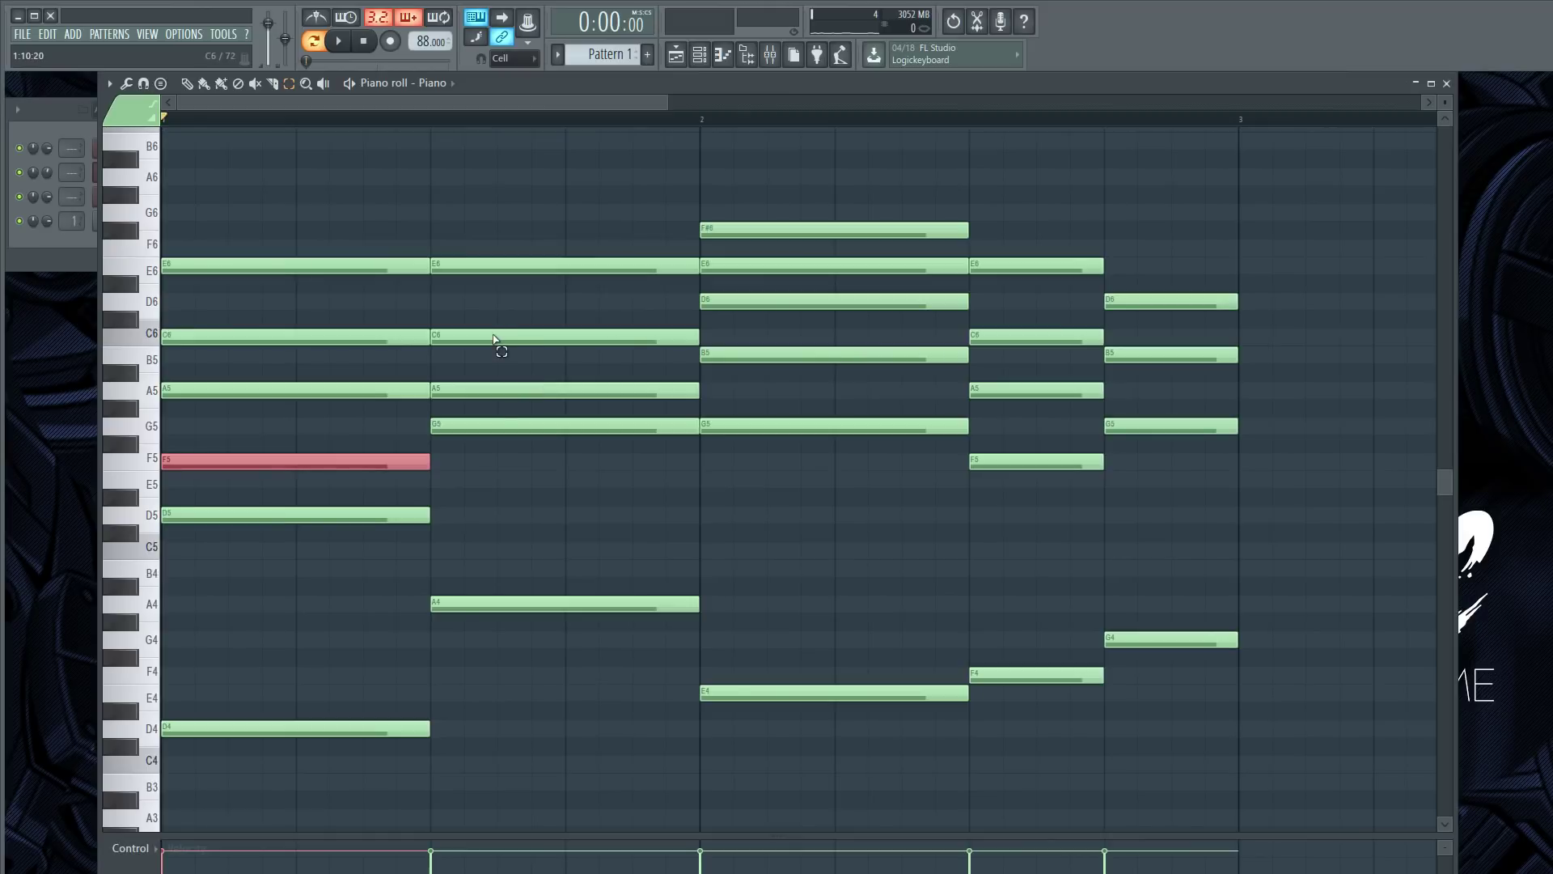
key(ctrl+Up)
key(space)
key(space)
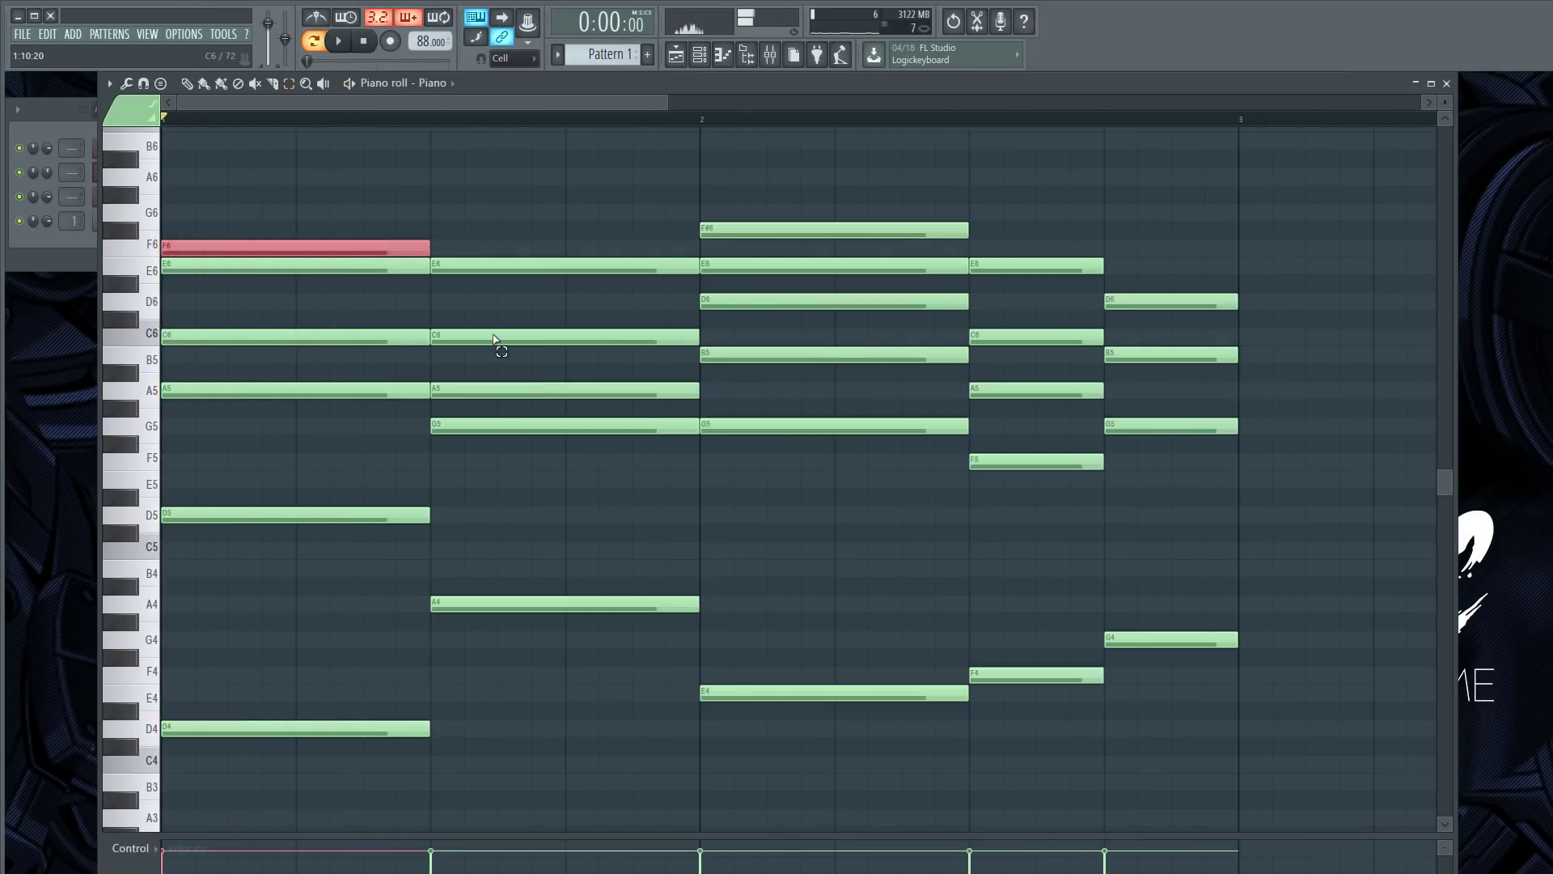
Compare the first chord's voicings by lowering F6 one octave and raising it again, playing each version.
key(ctrl+Down)
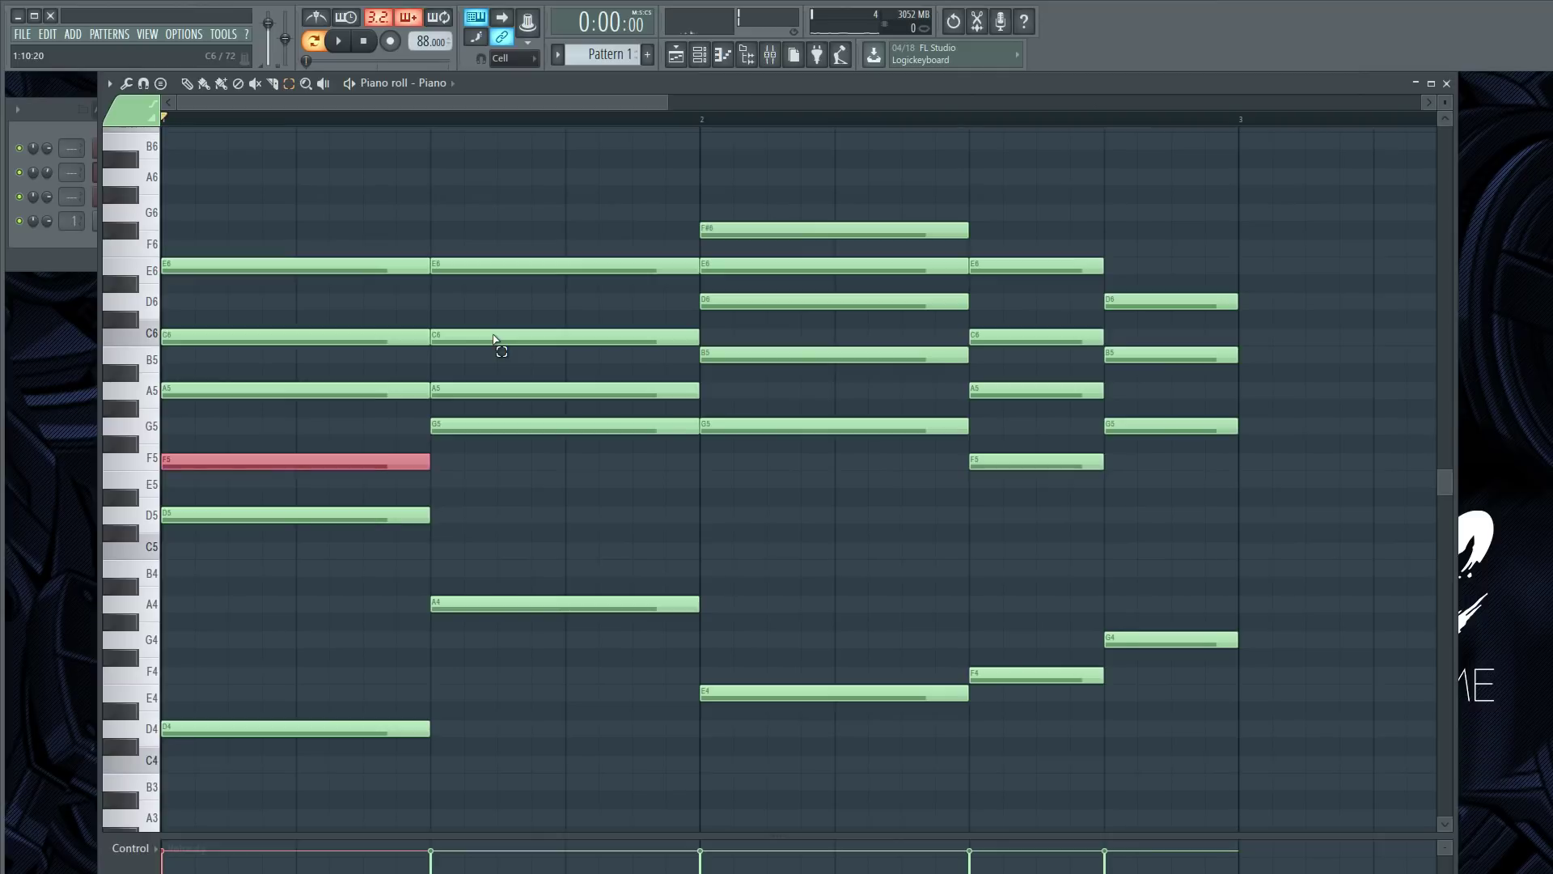
key(space)
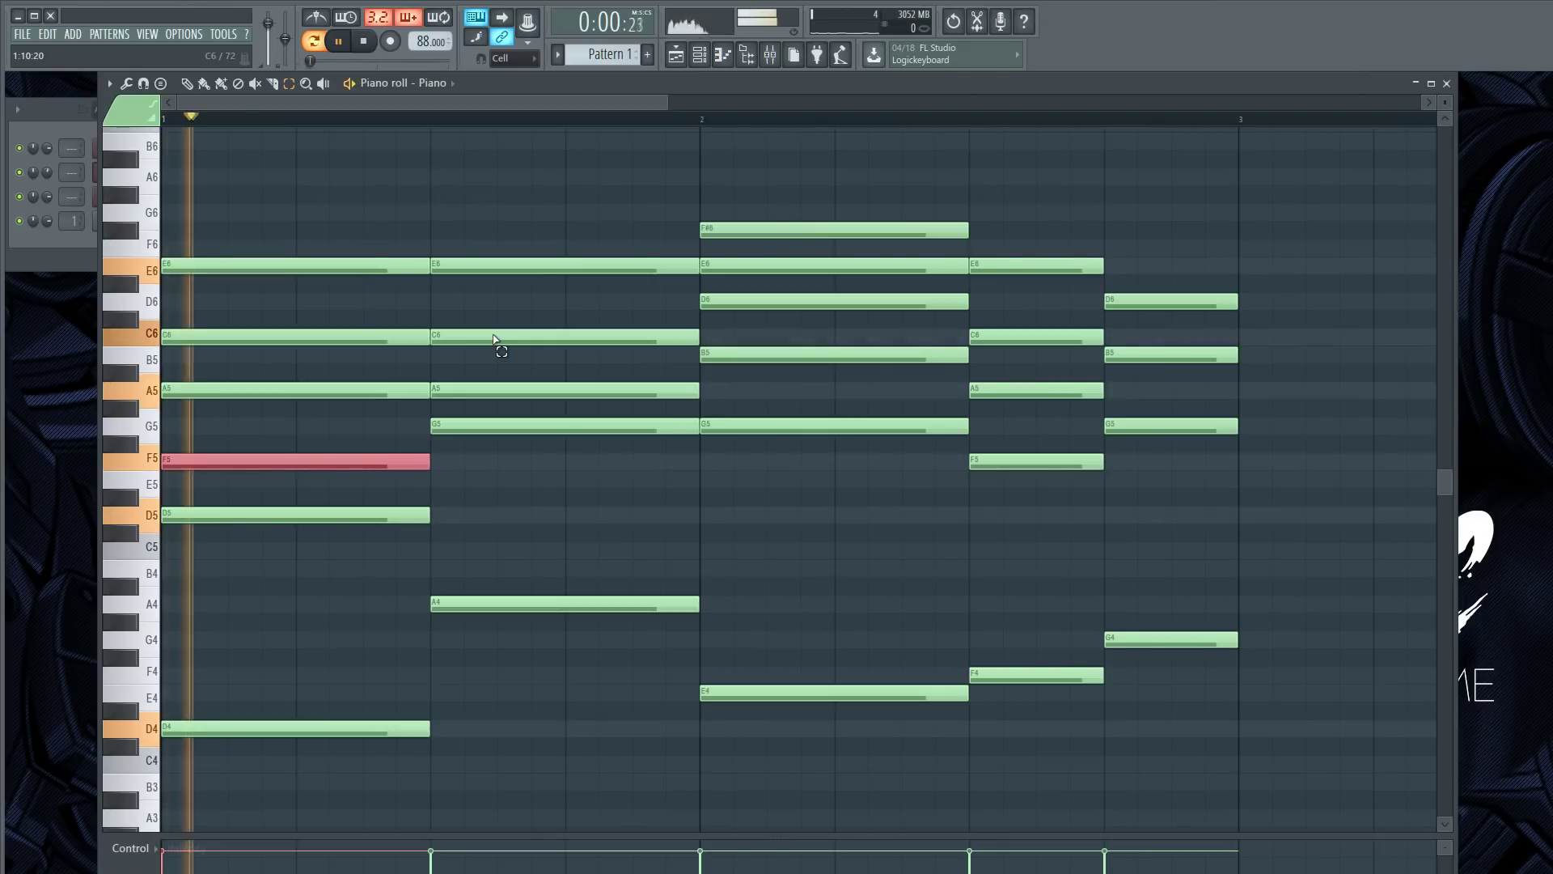
key(space)
key(ctrl+Up)
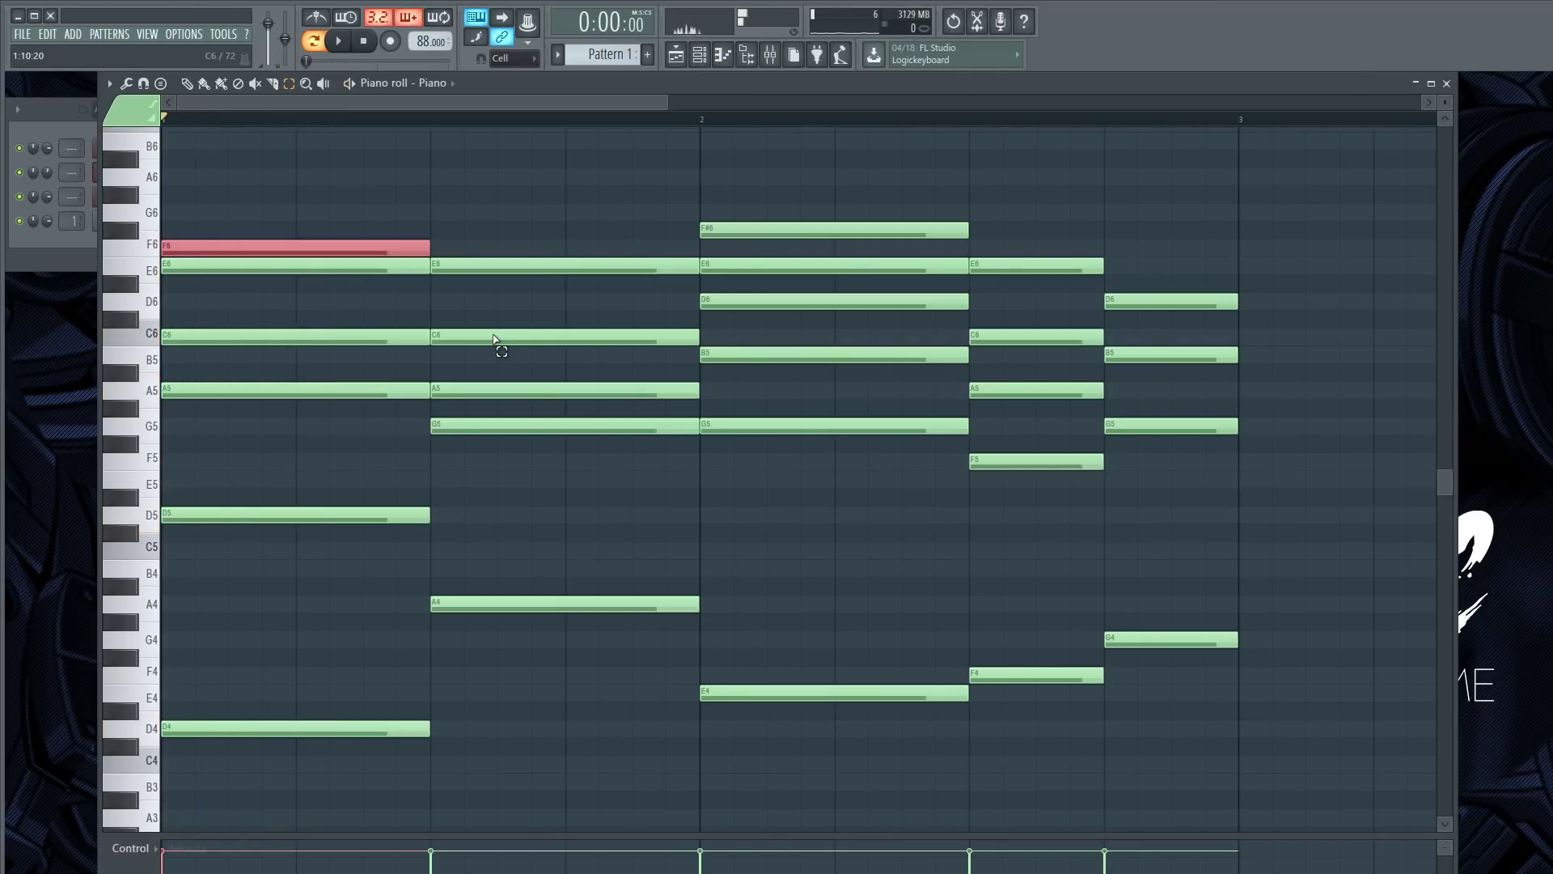
key(space)
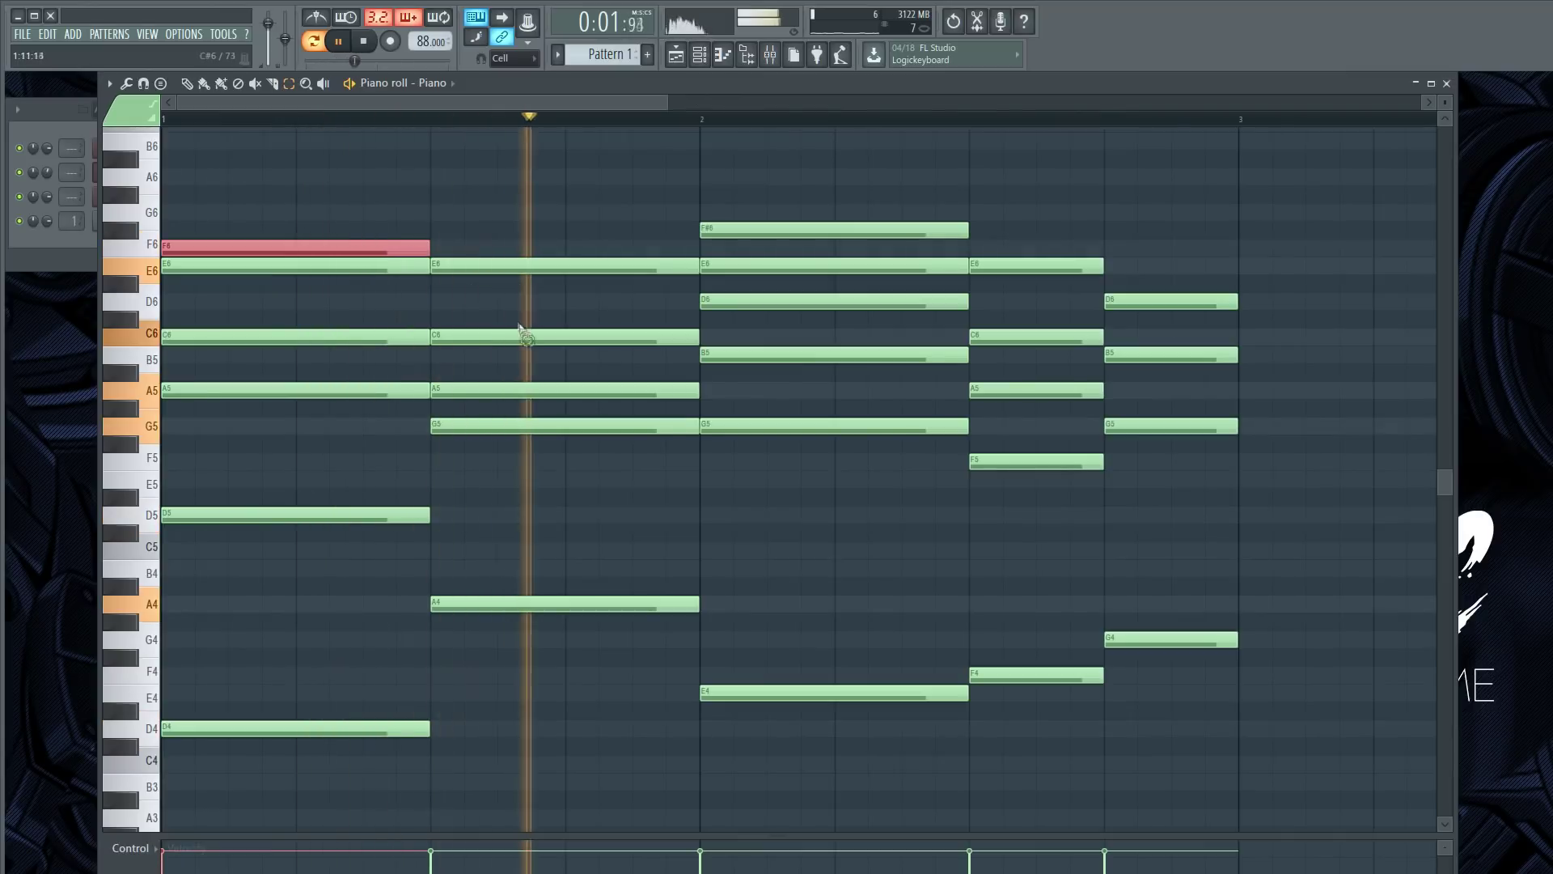
key(space)
Raise the second chord's A5 one octave to A6.
click(497, 422)
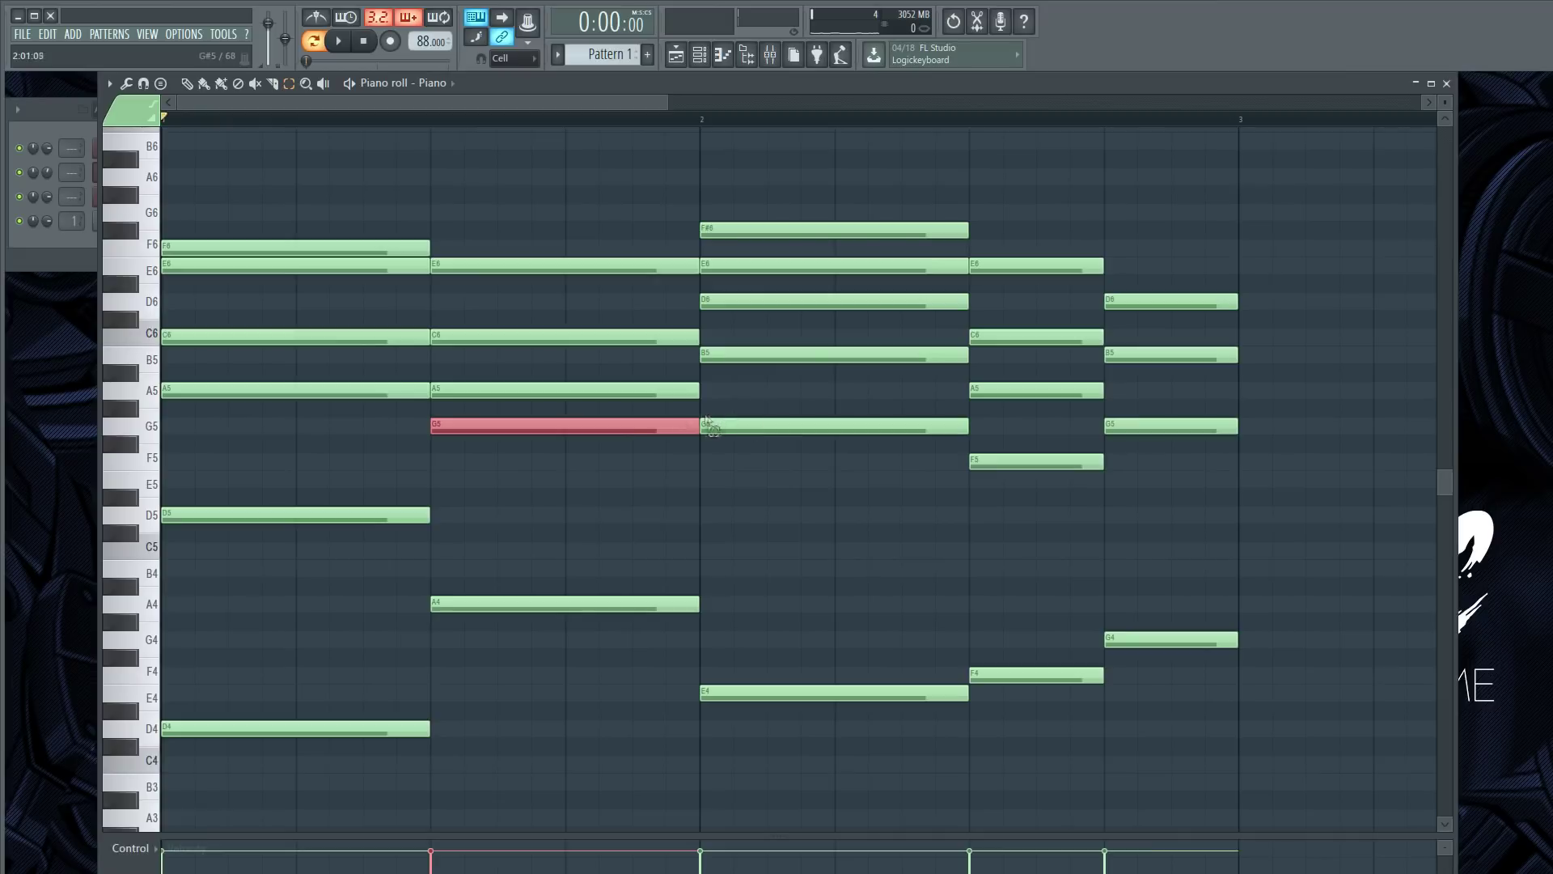
click(617, 391)
key(ctrl+Up)
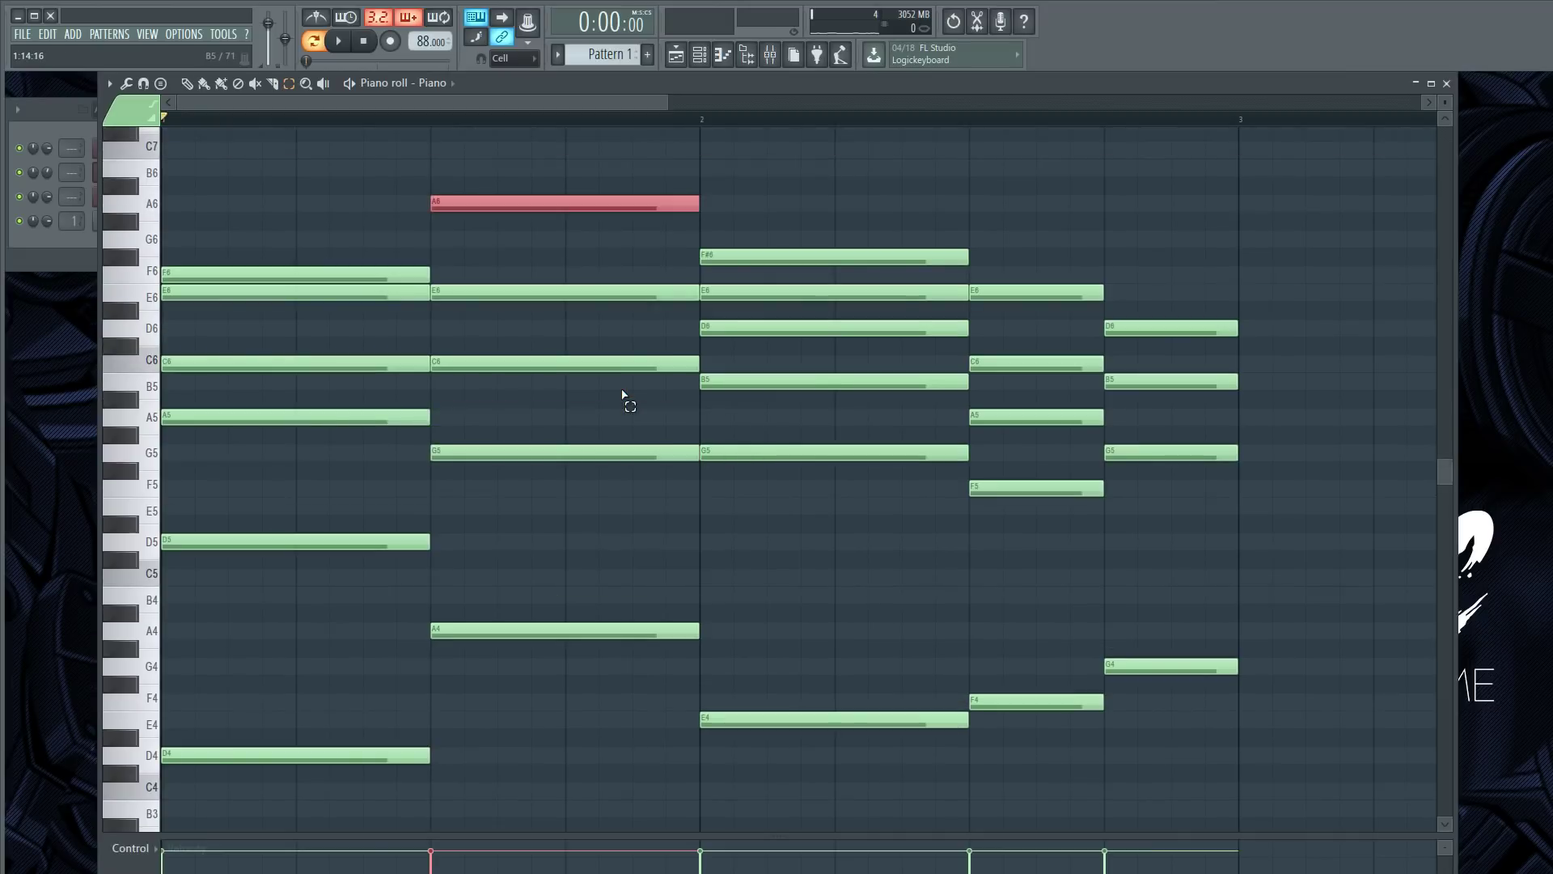
Play the progression, lower the second chord's A6 one octave to A5, and play it again to compare.
key(space)
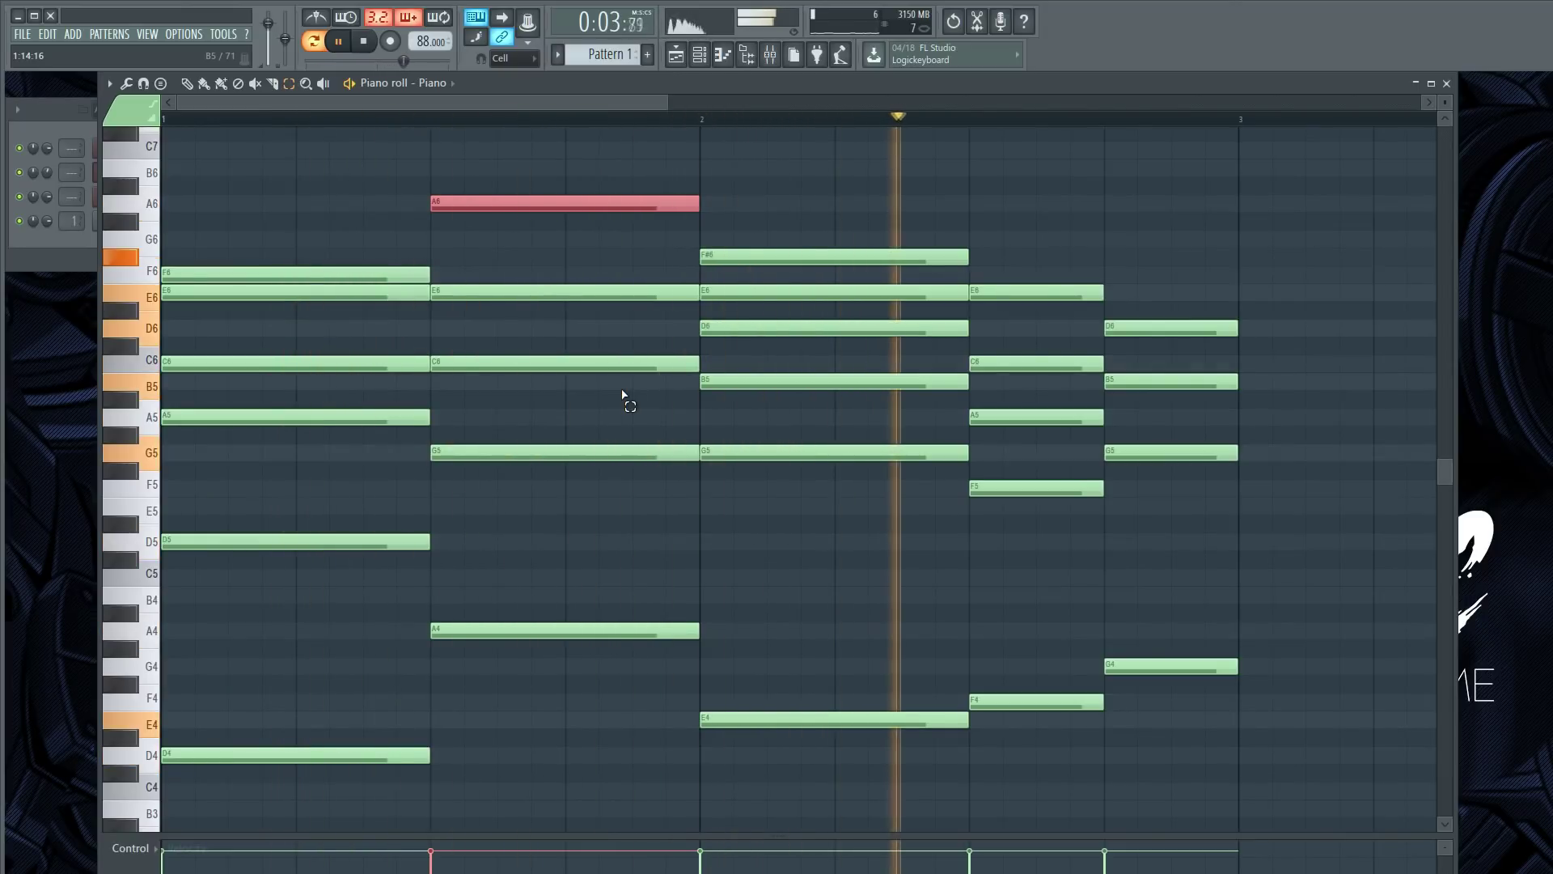
key(ctrl+Down)
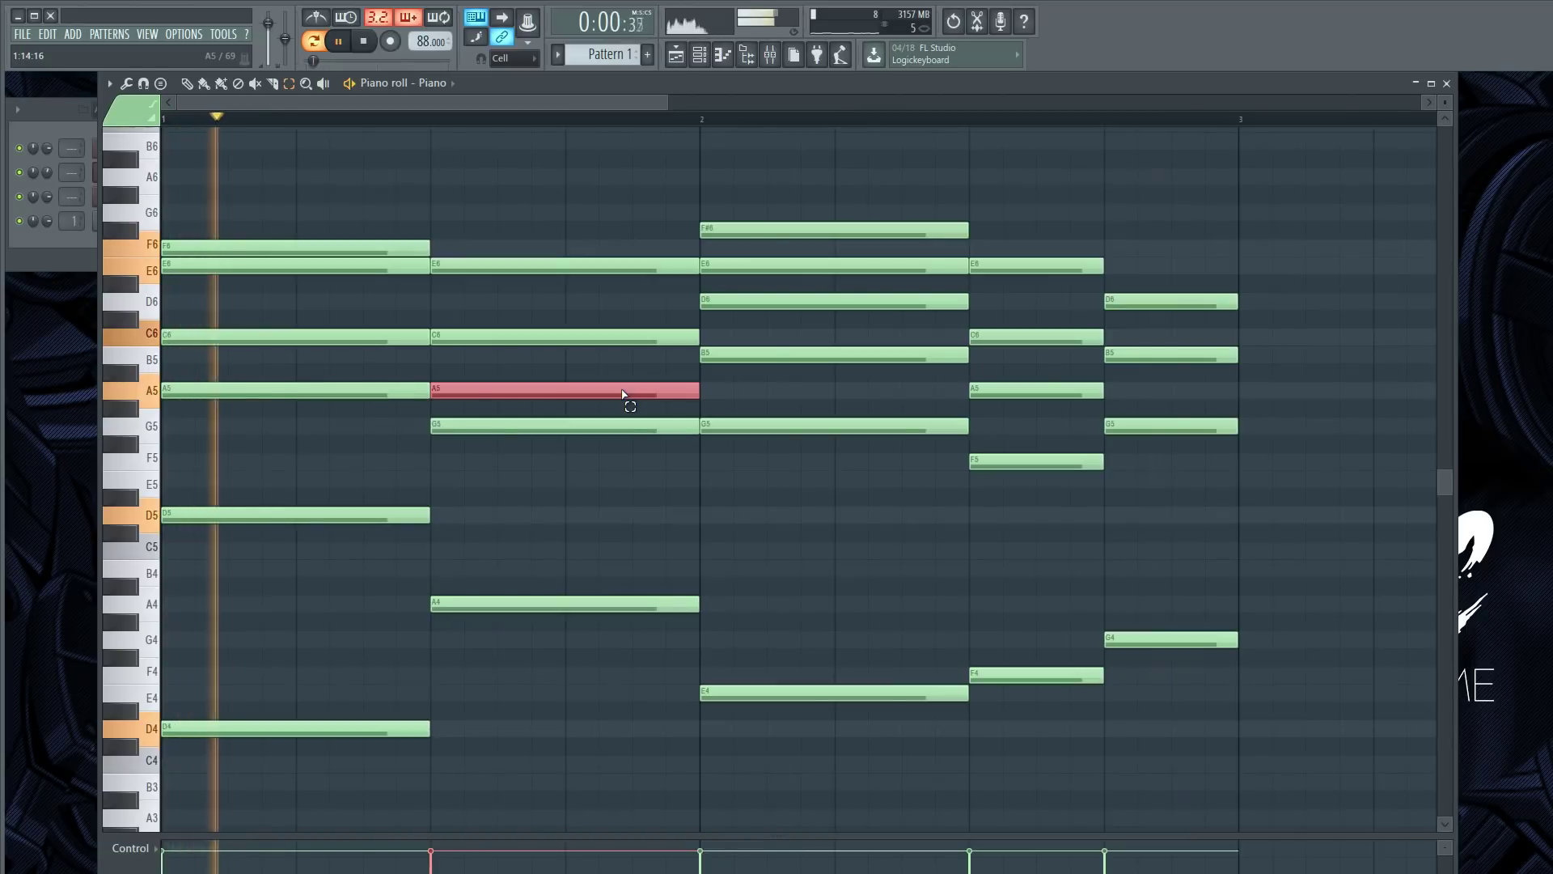
key(space)
key(space)
key(space)
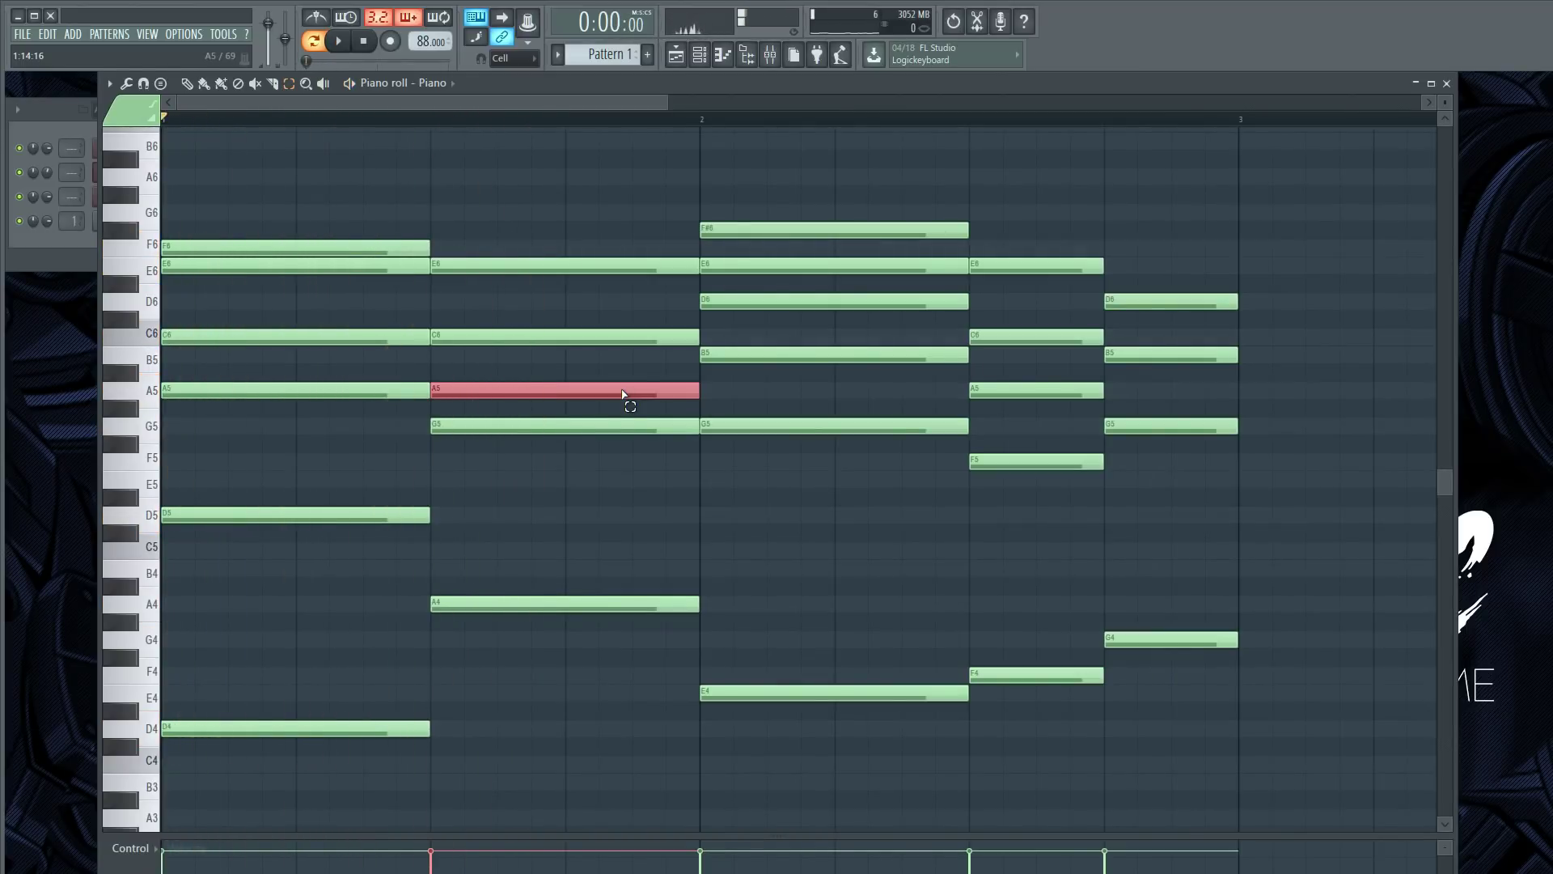
Lower the third chord's D6 one octave to D5, comparing both voicings, and play the progression.
ctrl+click(585, 427)
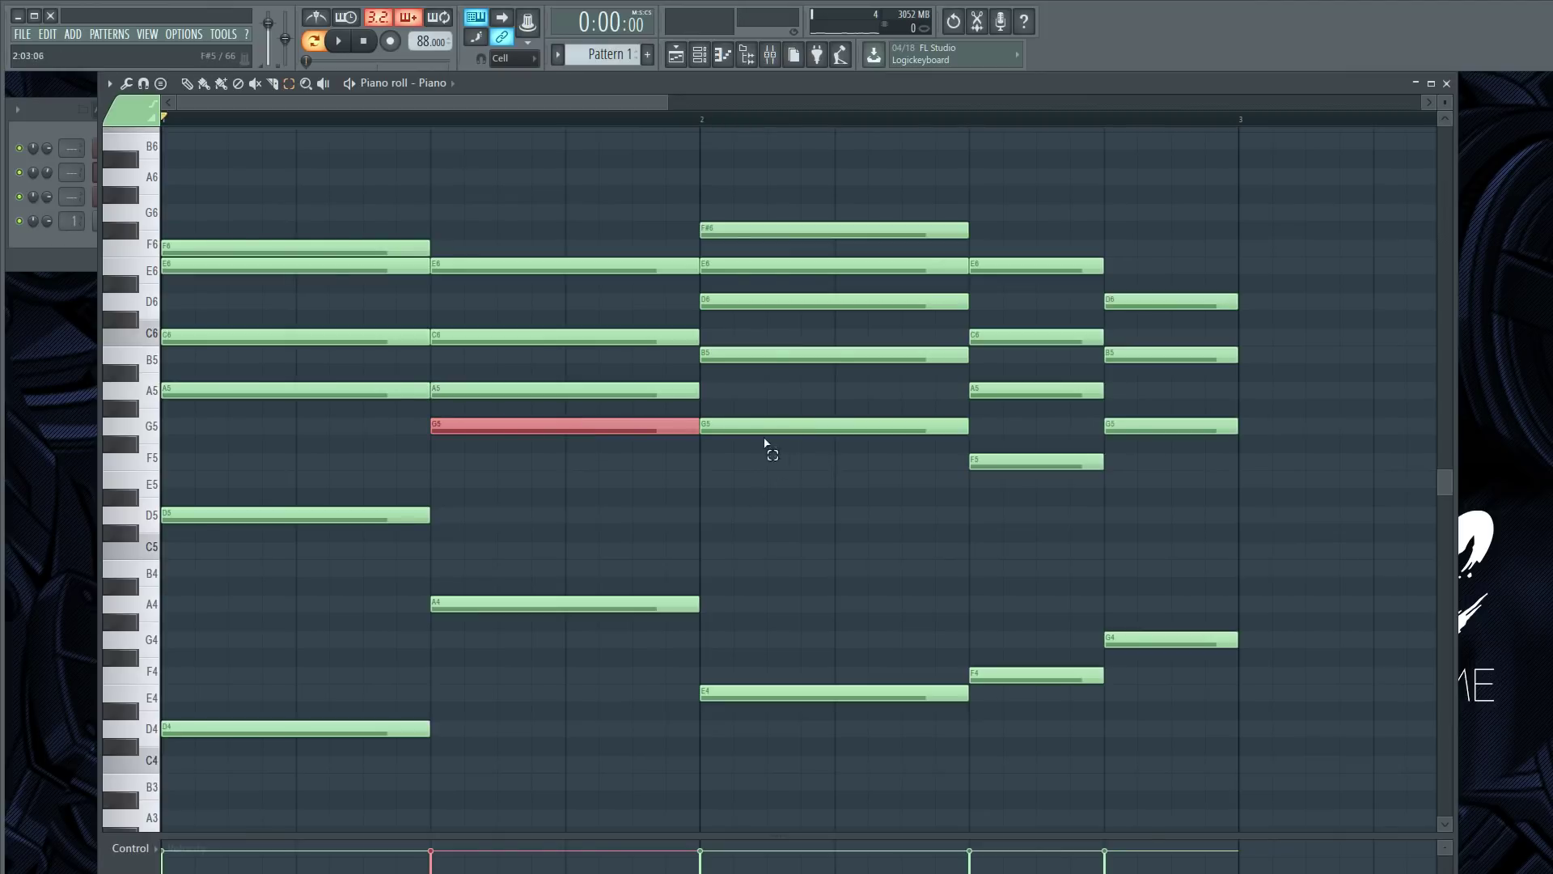
ctrl+click(794, 302)
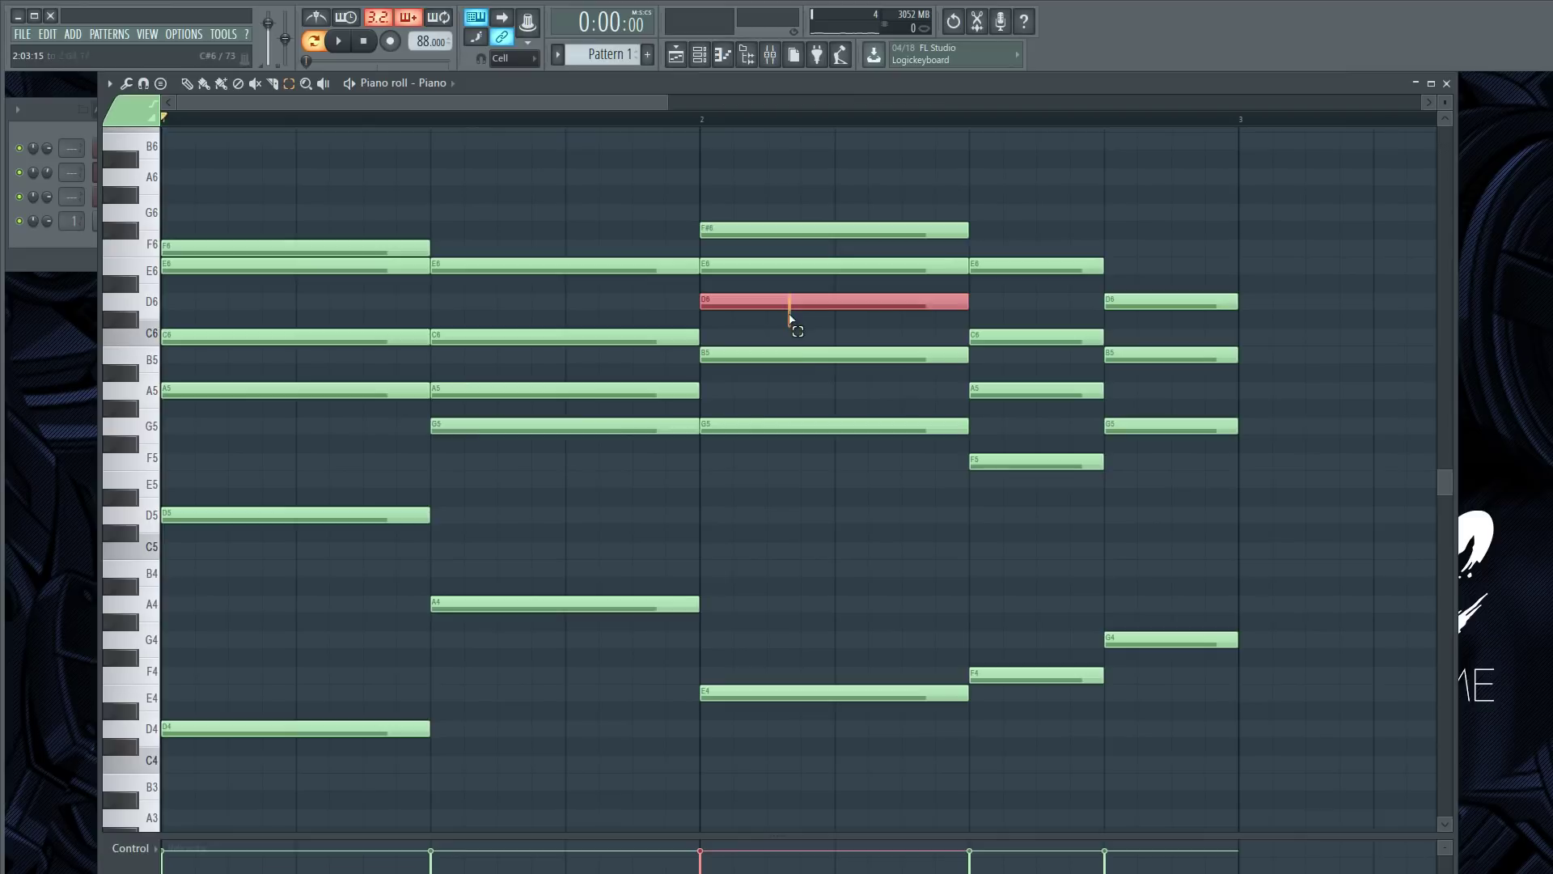
key(space)
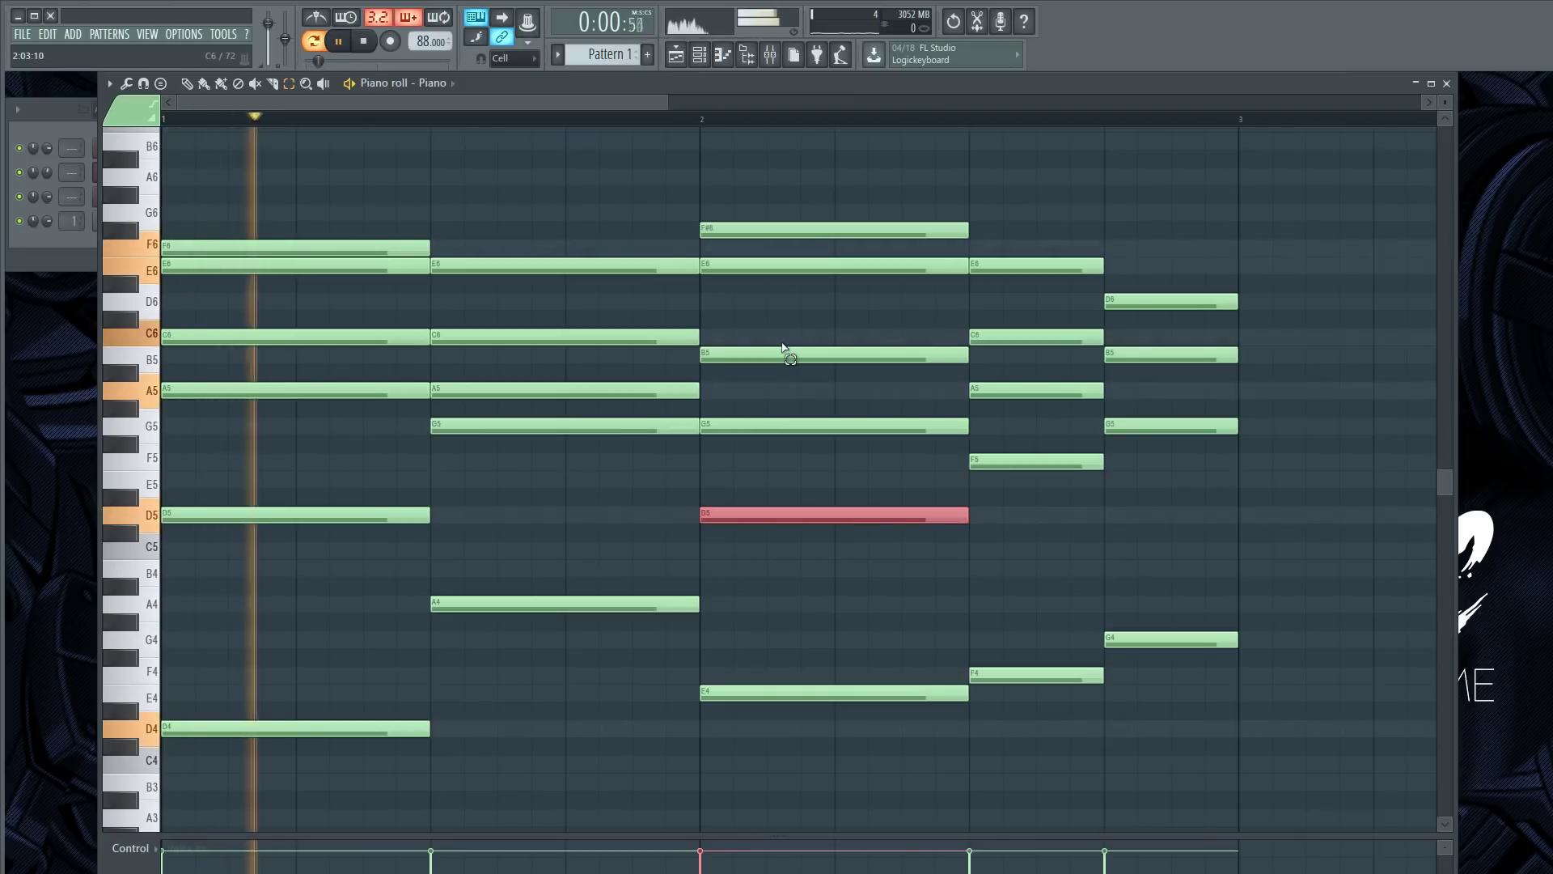
key(space)
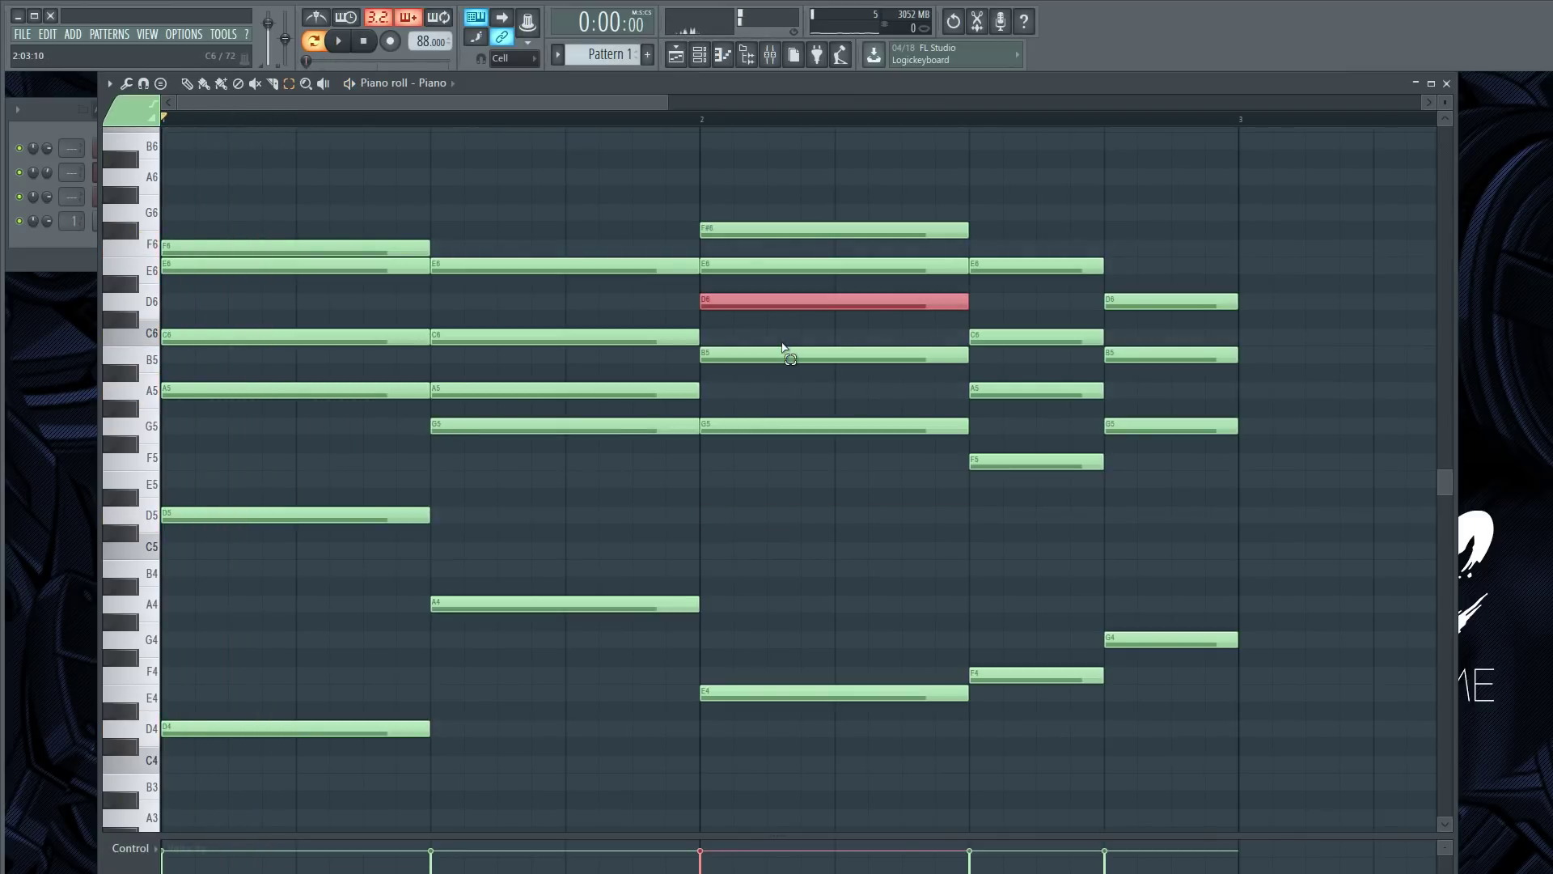
key(ctrl+Down)
key(space)
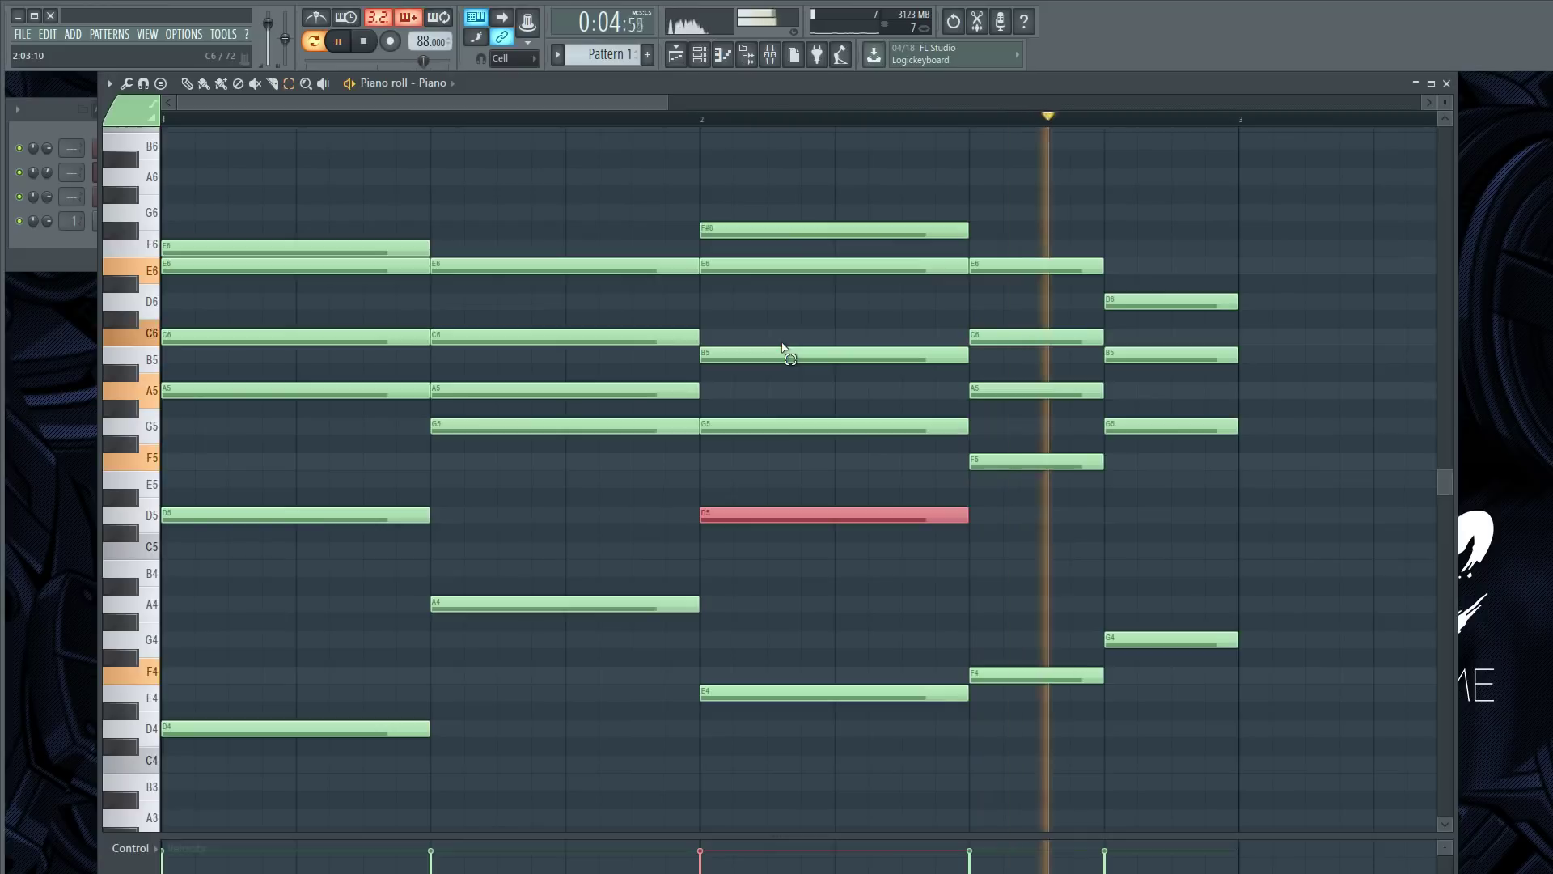
Raise the last chord's G5 one octave to G6 while listening to the progression.
click(1189, 426)
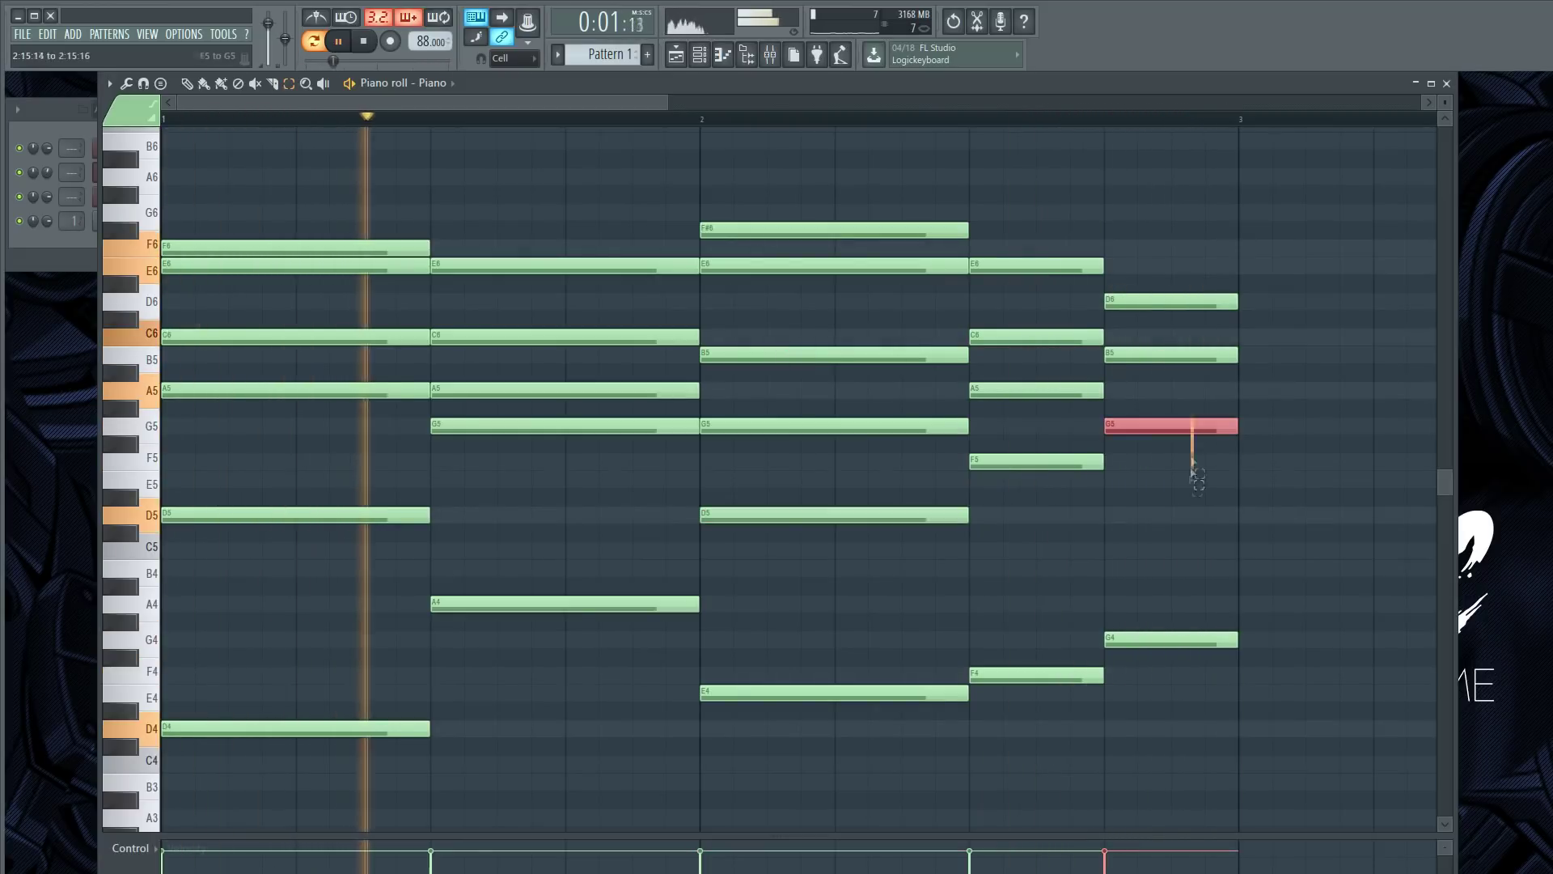
key(ctrl+Up)
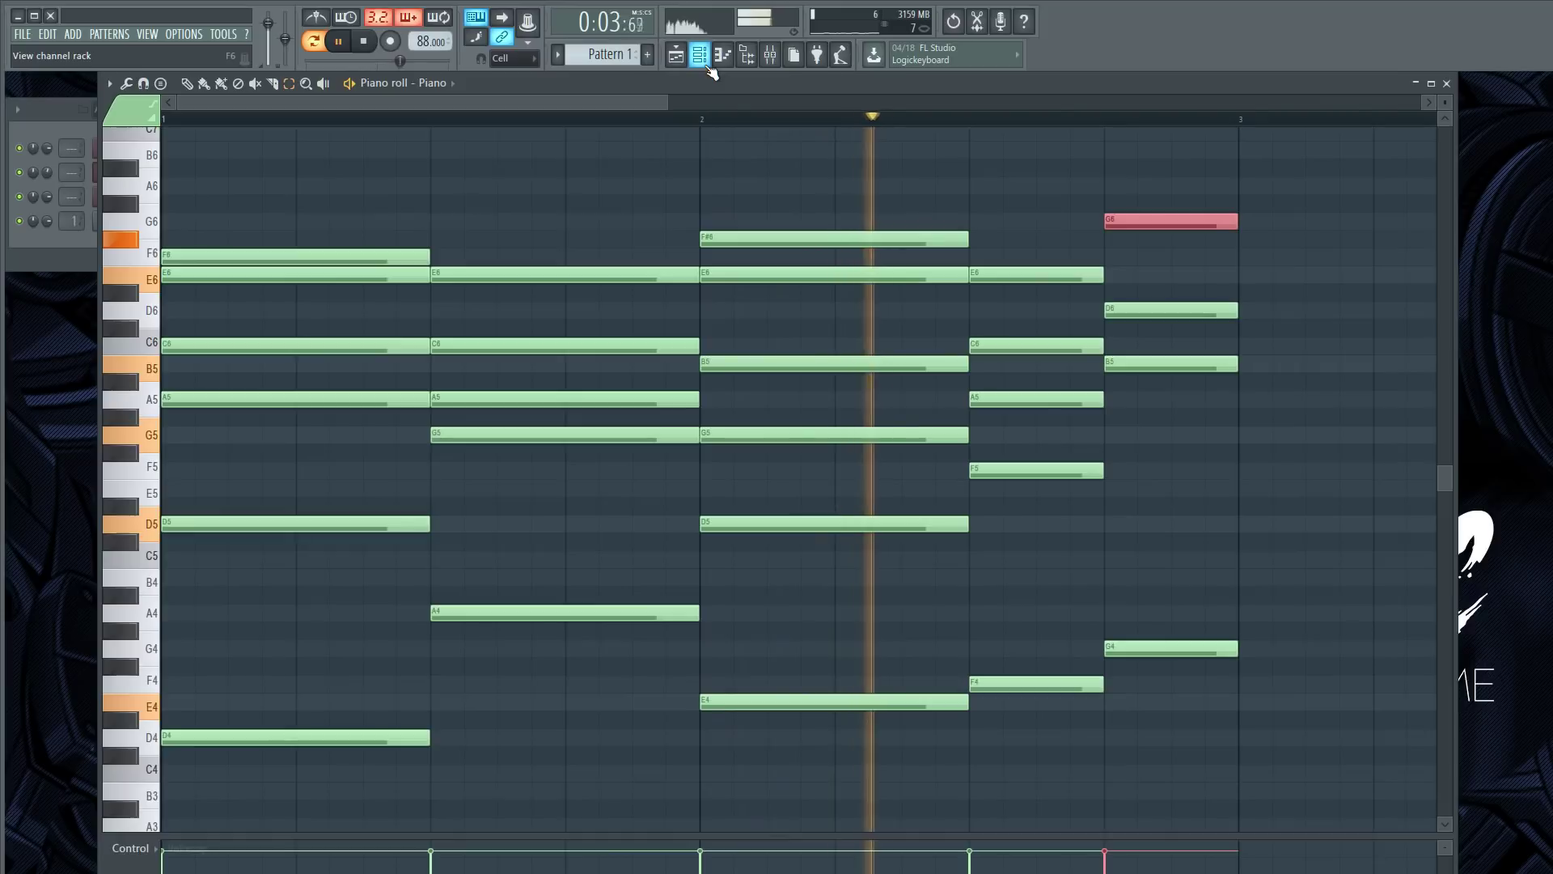
key(space)
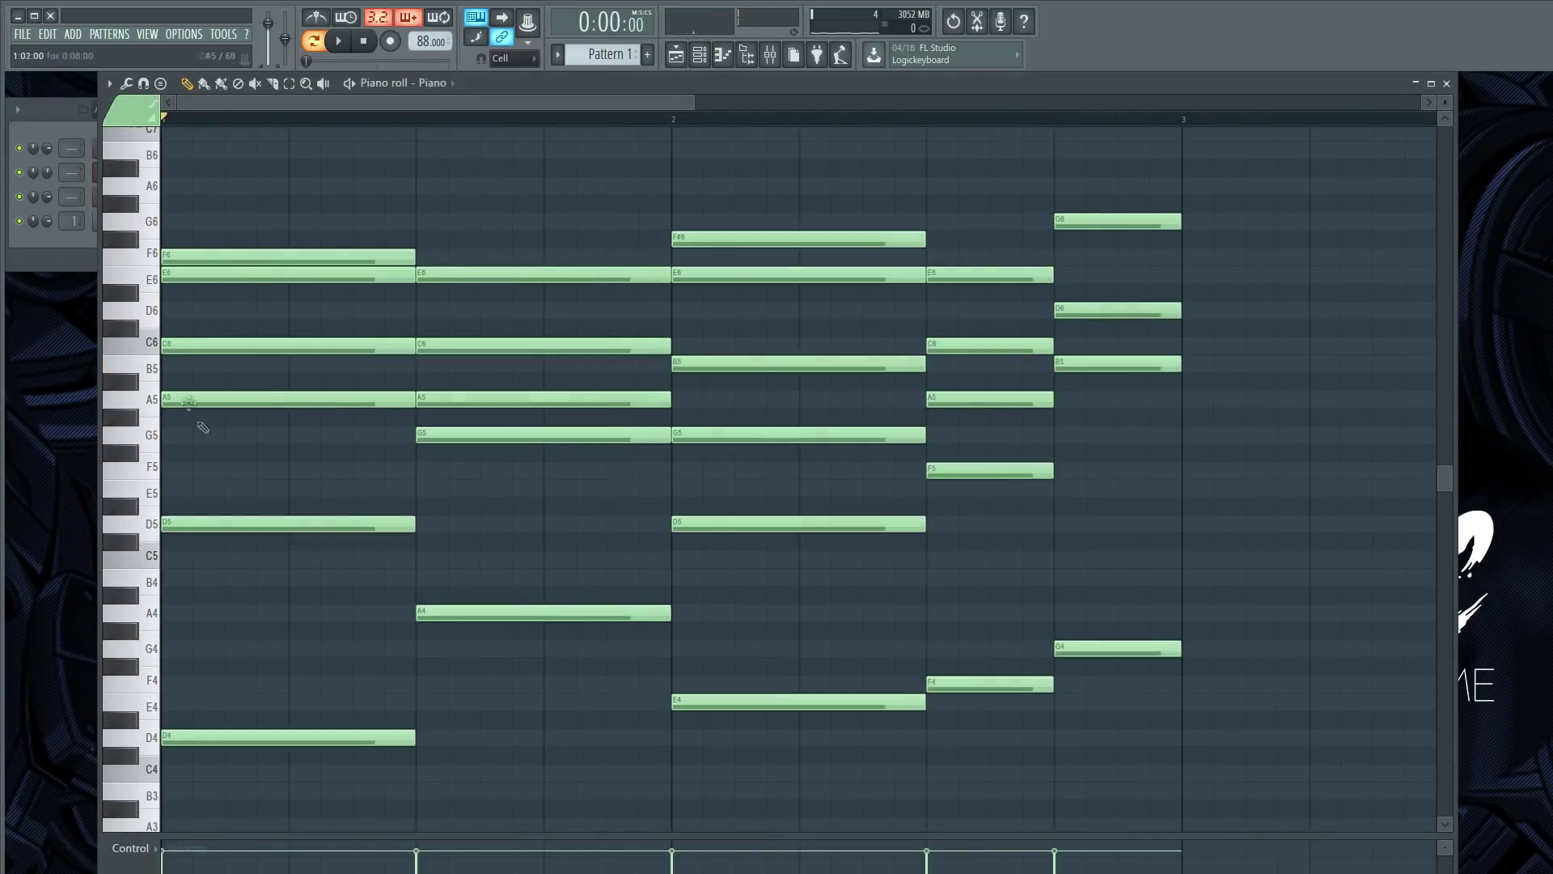
Strum all the chord notes with a slight positive start time strength, preserving the note ends, and play the result.
key(e)
drag(191, 160, 1248, 798)
click(108, 84)
mouse_move(129, 134)
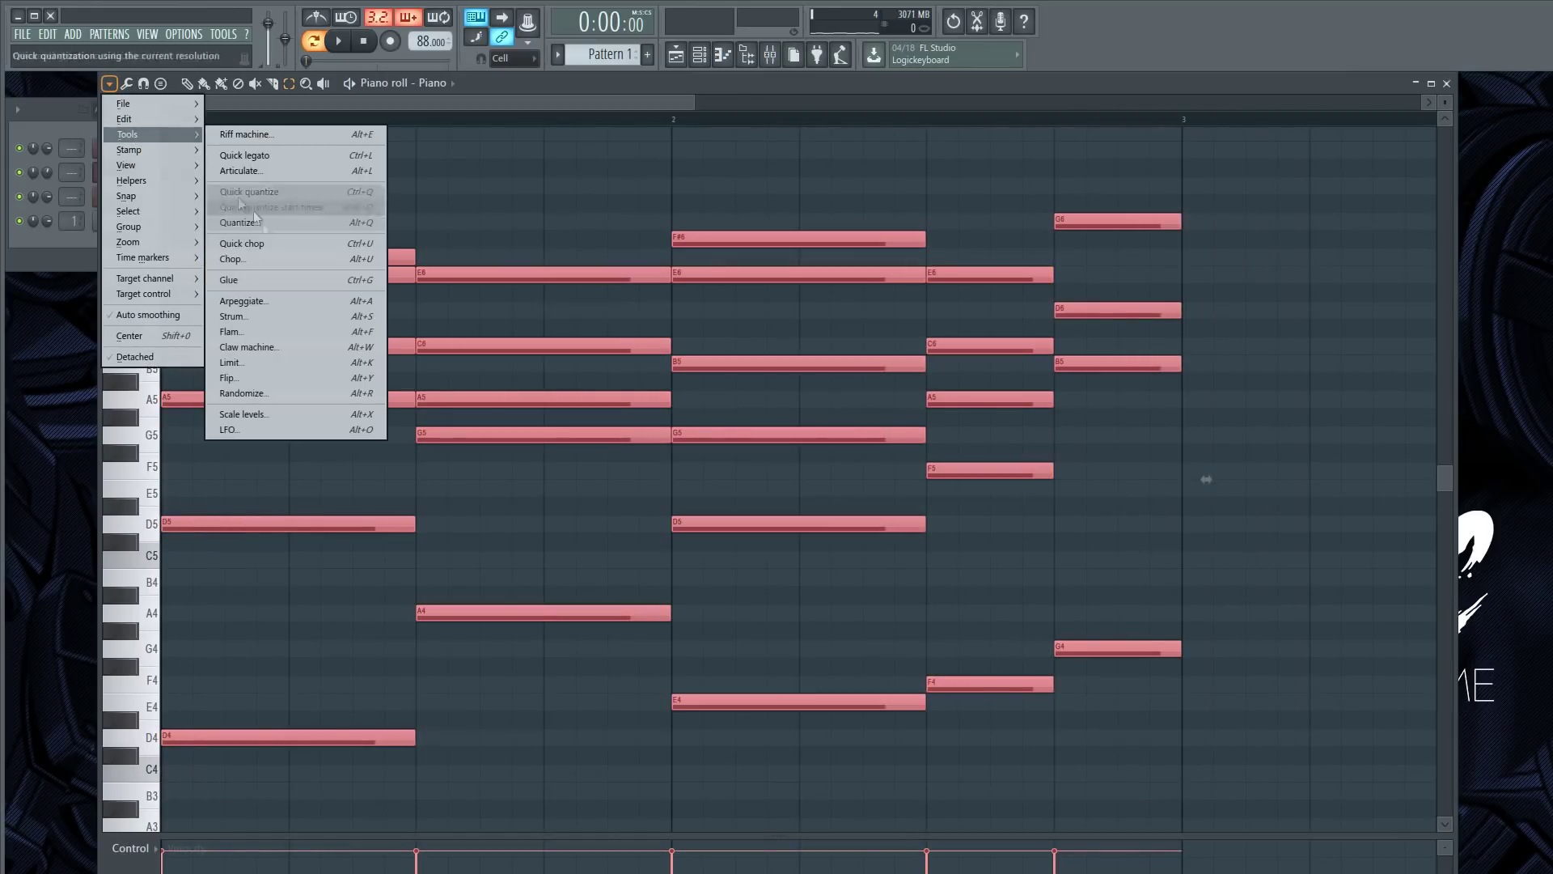
click(284, 317)
drag(1331, 584, 1334, 598)
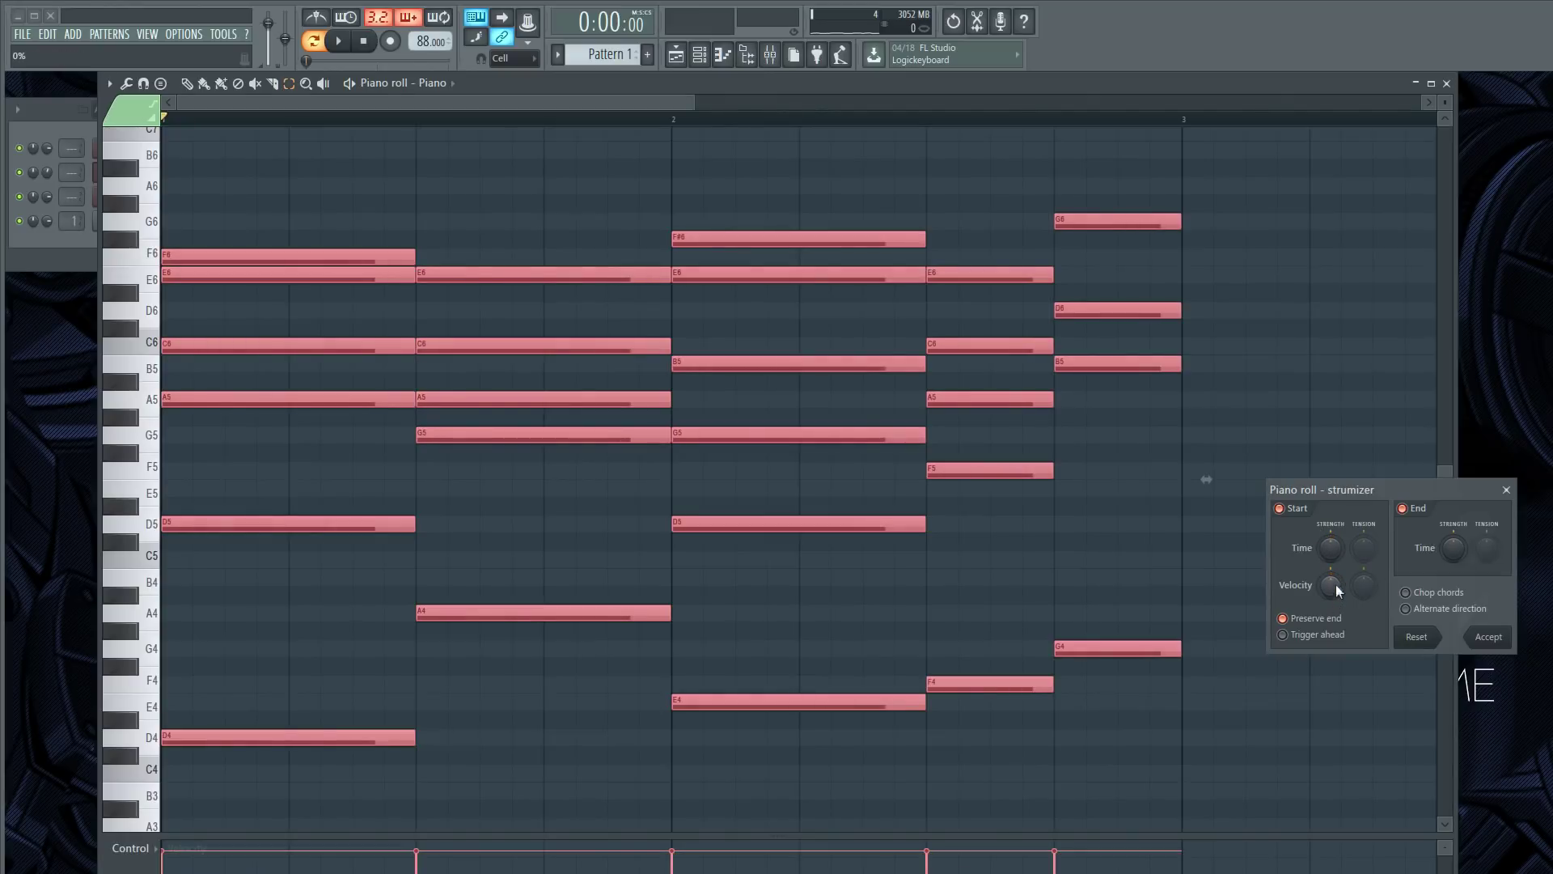
mouse_move(1331, 548)
mouse_down()
mouse_move(1331, 528)
mouse_move(1331, 547)
mouse_up()
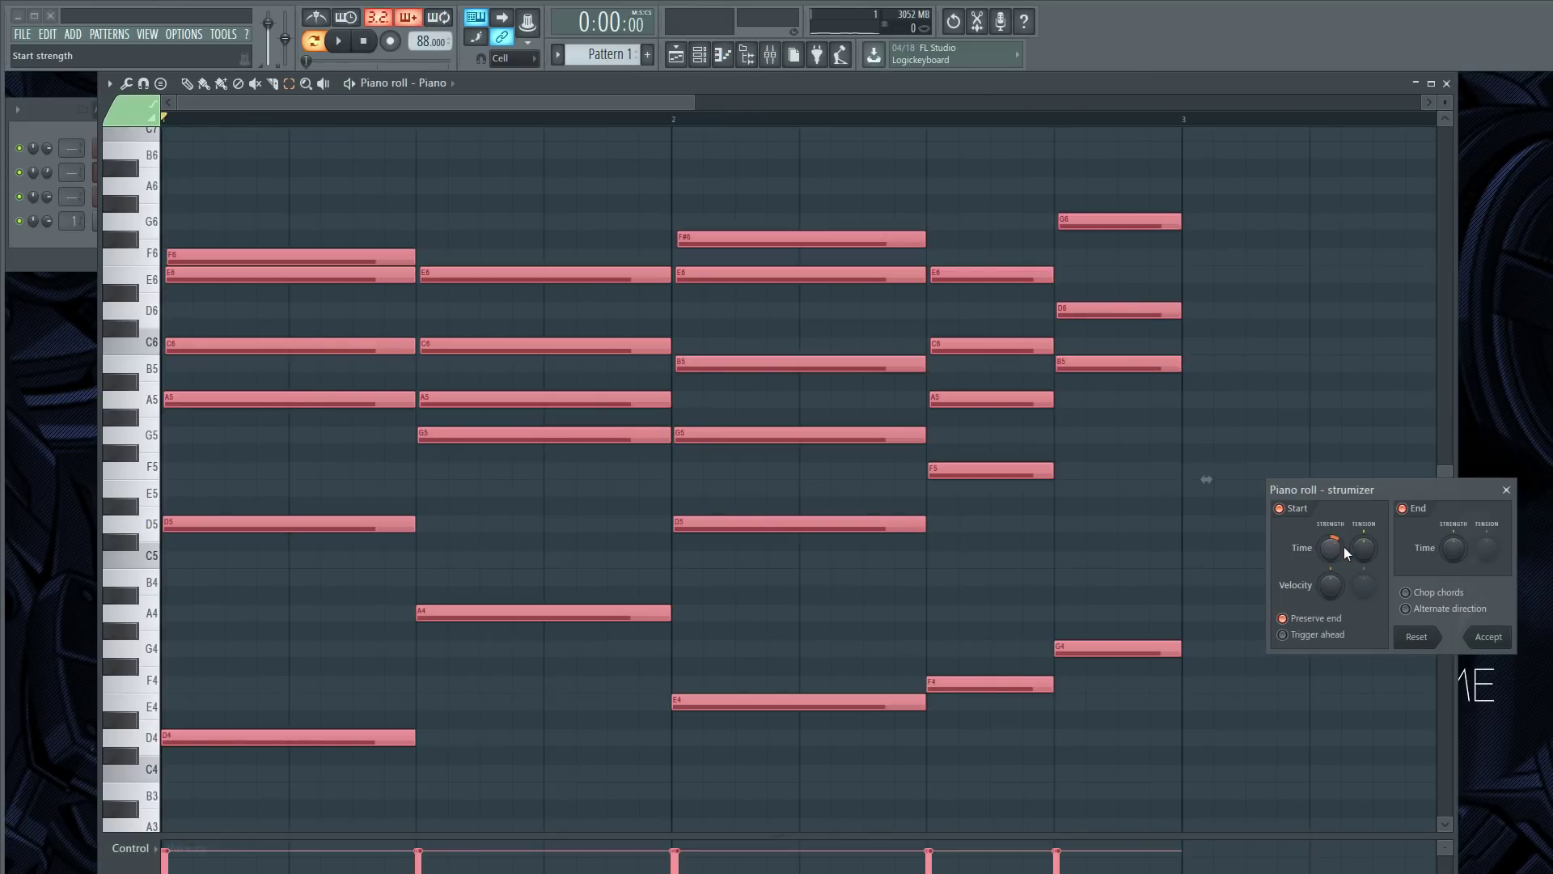
key(space)
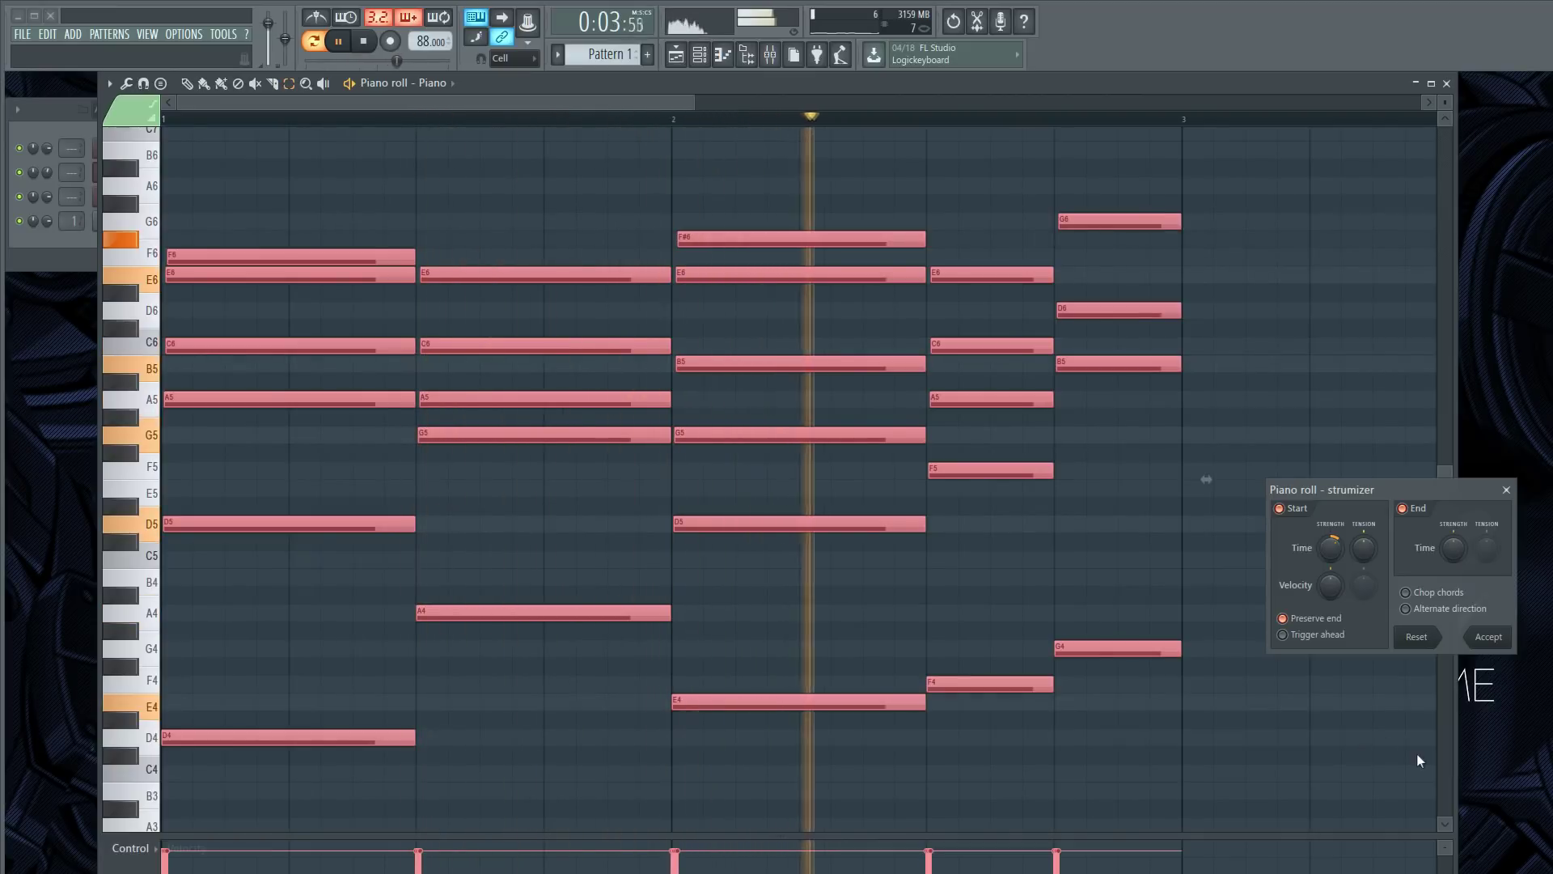
key(space)
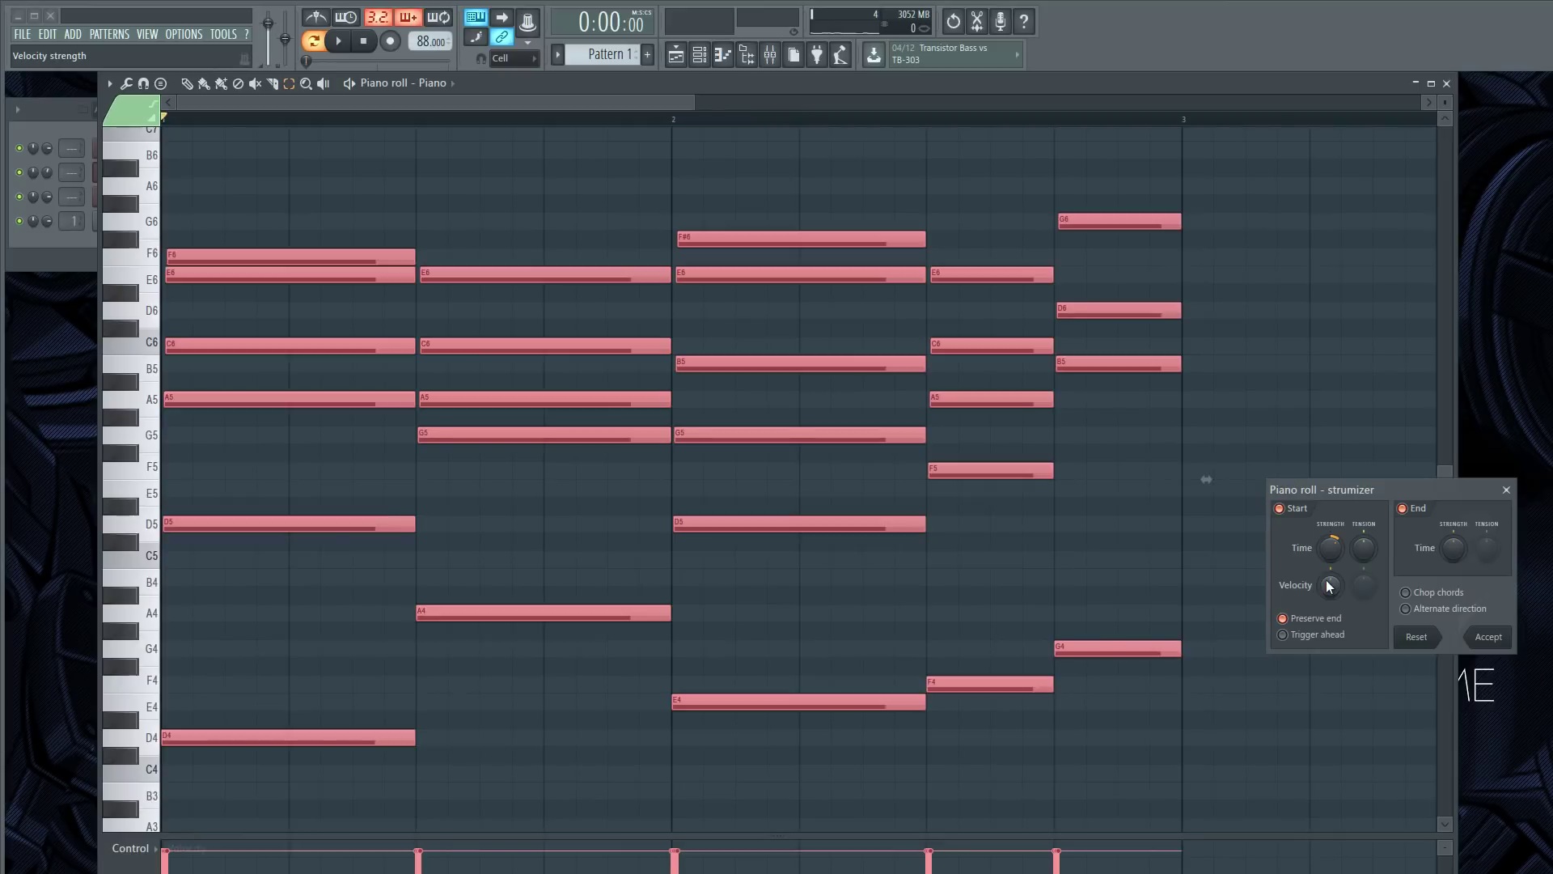
Increase the strum's velocity strength so the higher notes in each chord get softer, play it, and accept the strum.
drag(1331, 585, 1331, 555)
drag(1206, 479, 1206, 479)
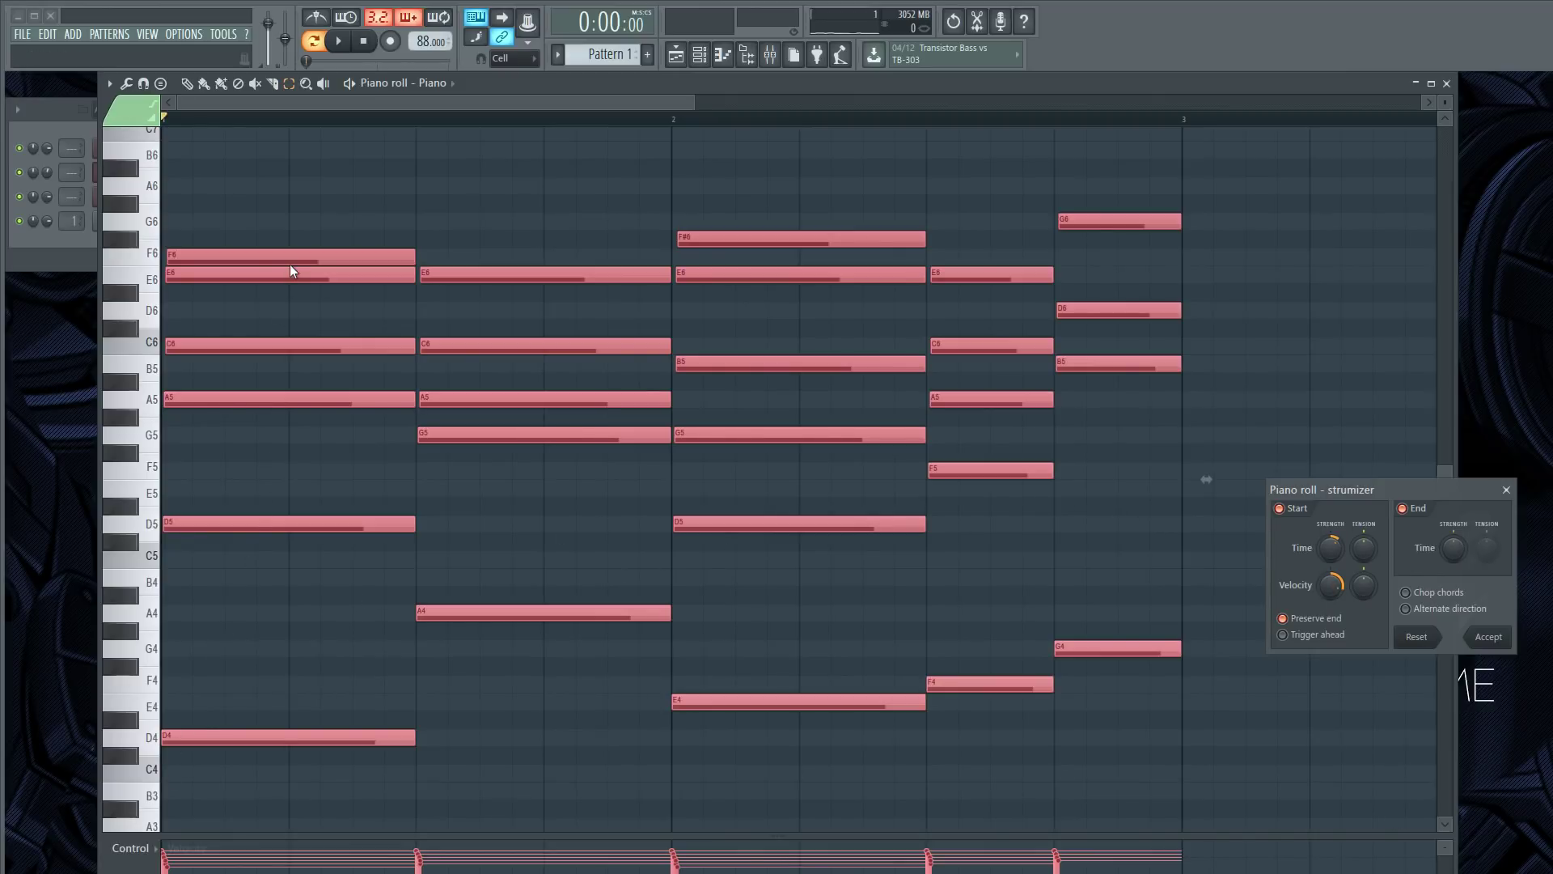
key(space)
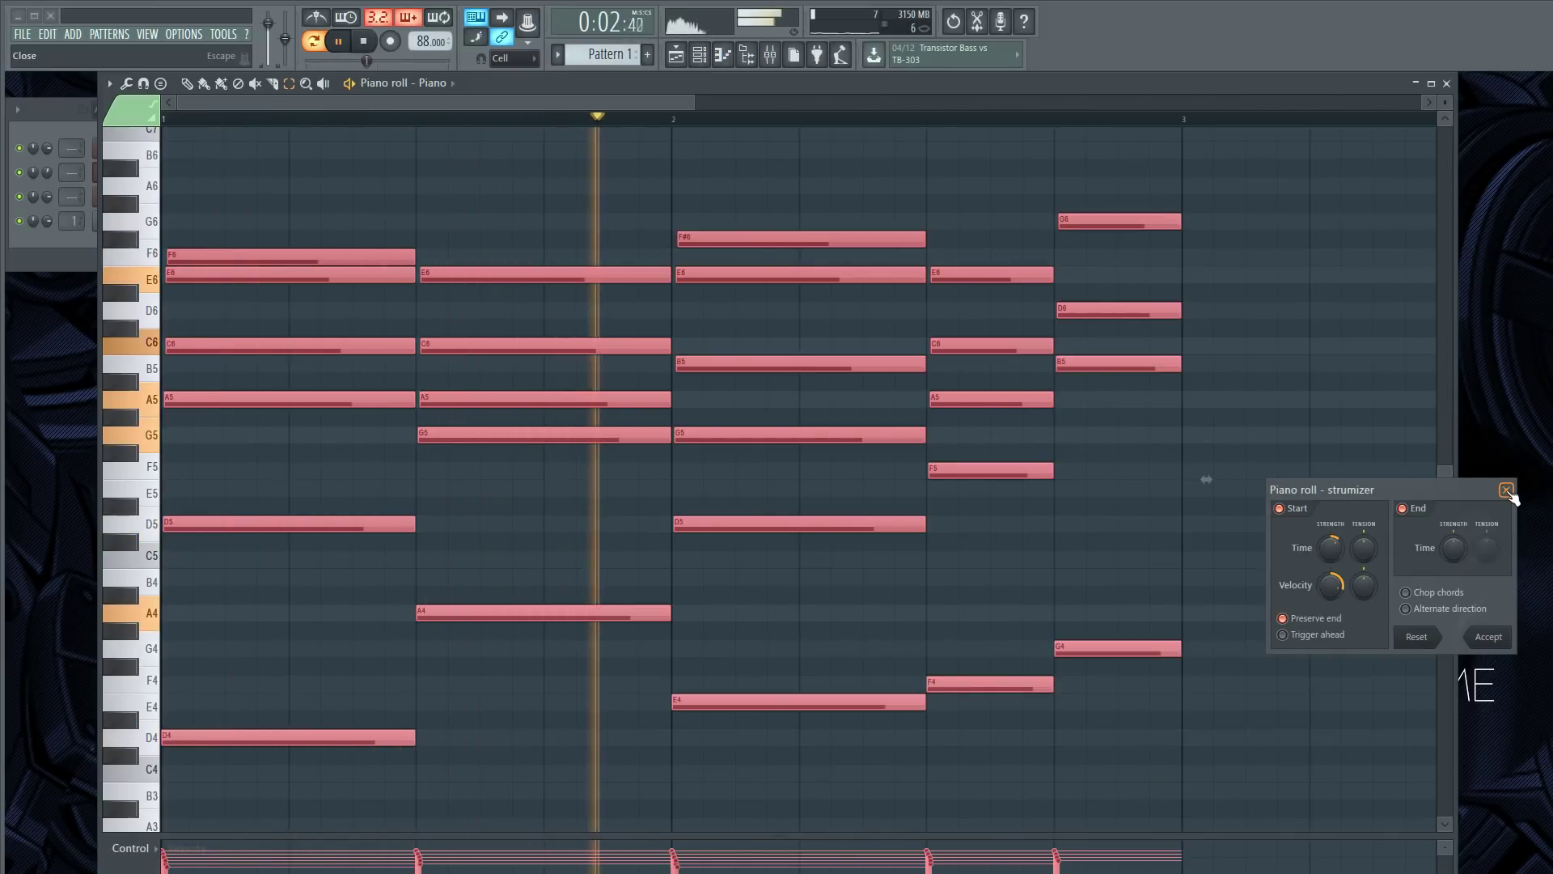
click(1488, 637)
Transpose all the strummed chords up one octave and play the progression.
key(space)
key(ctrl+Up)
key(space)
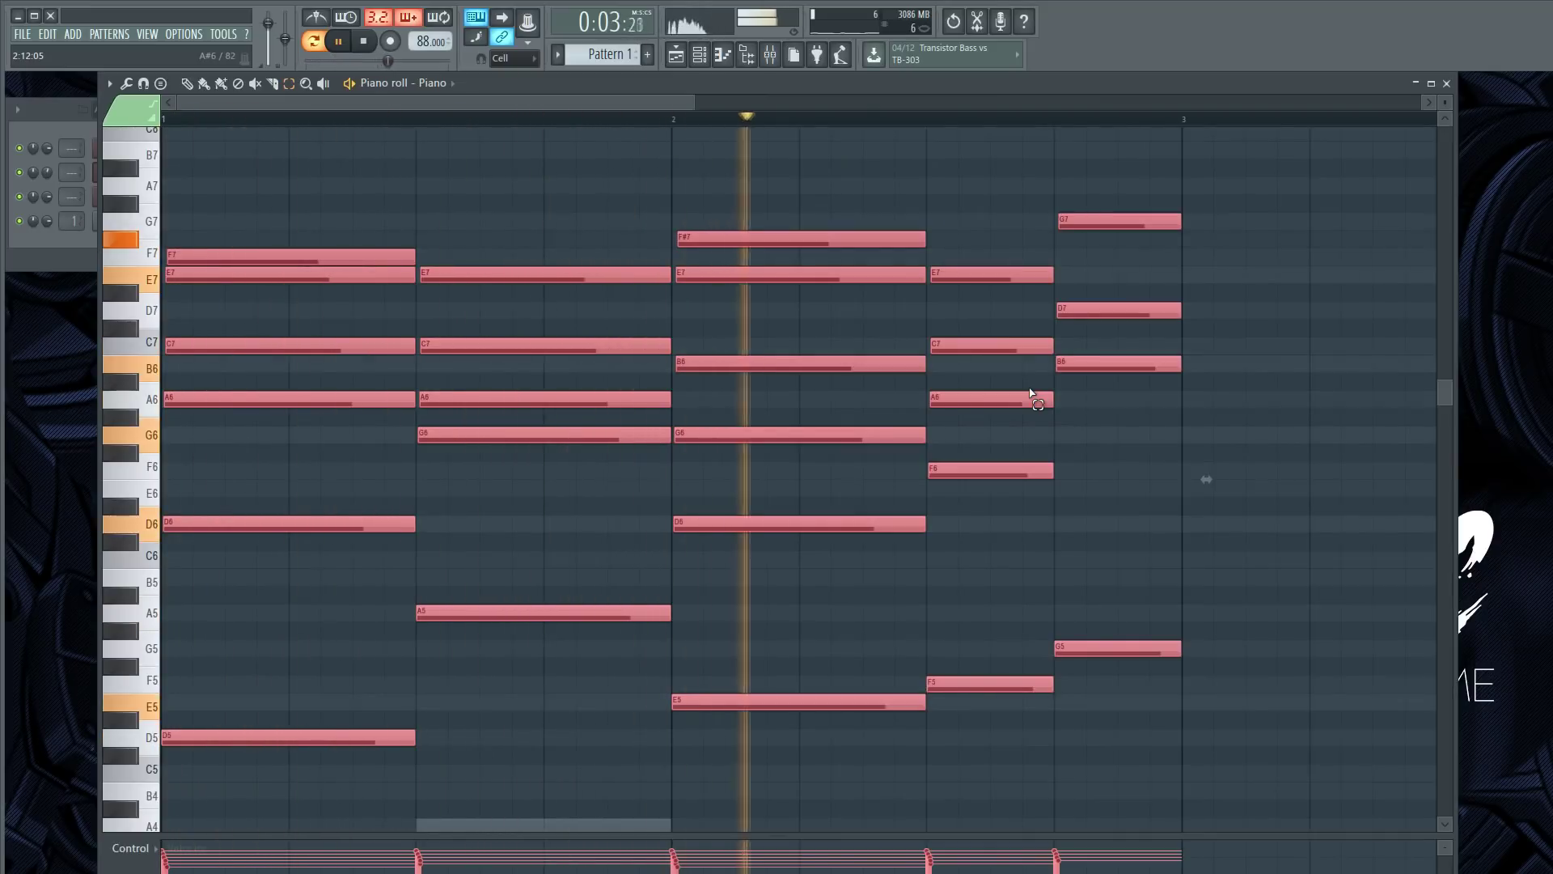
key(space)
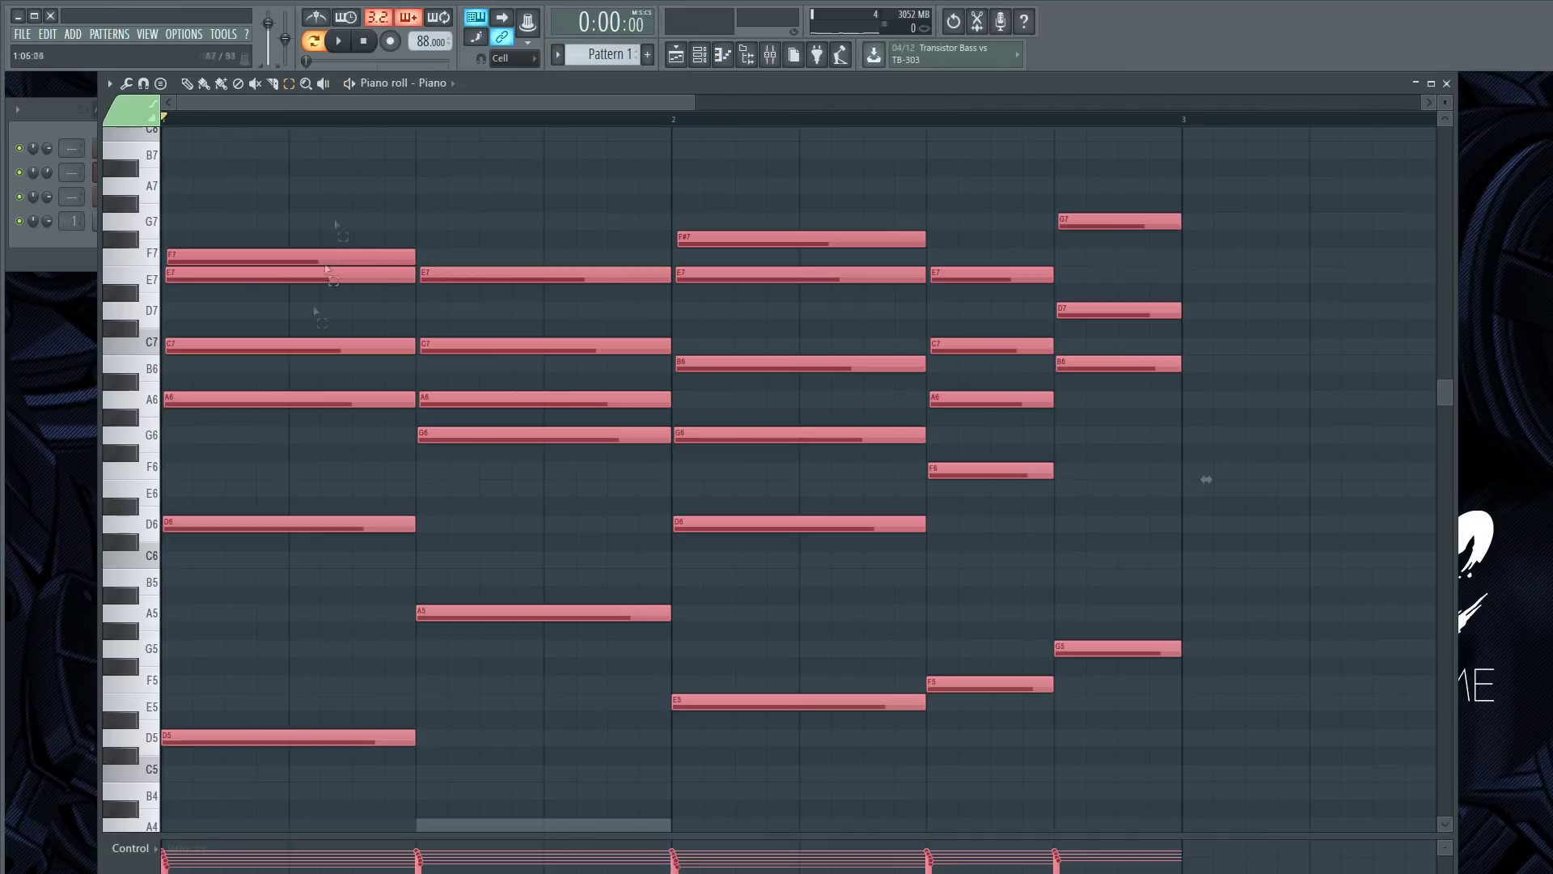
click(351, 46)
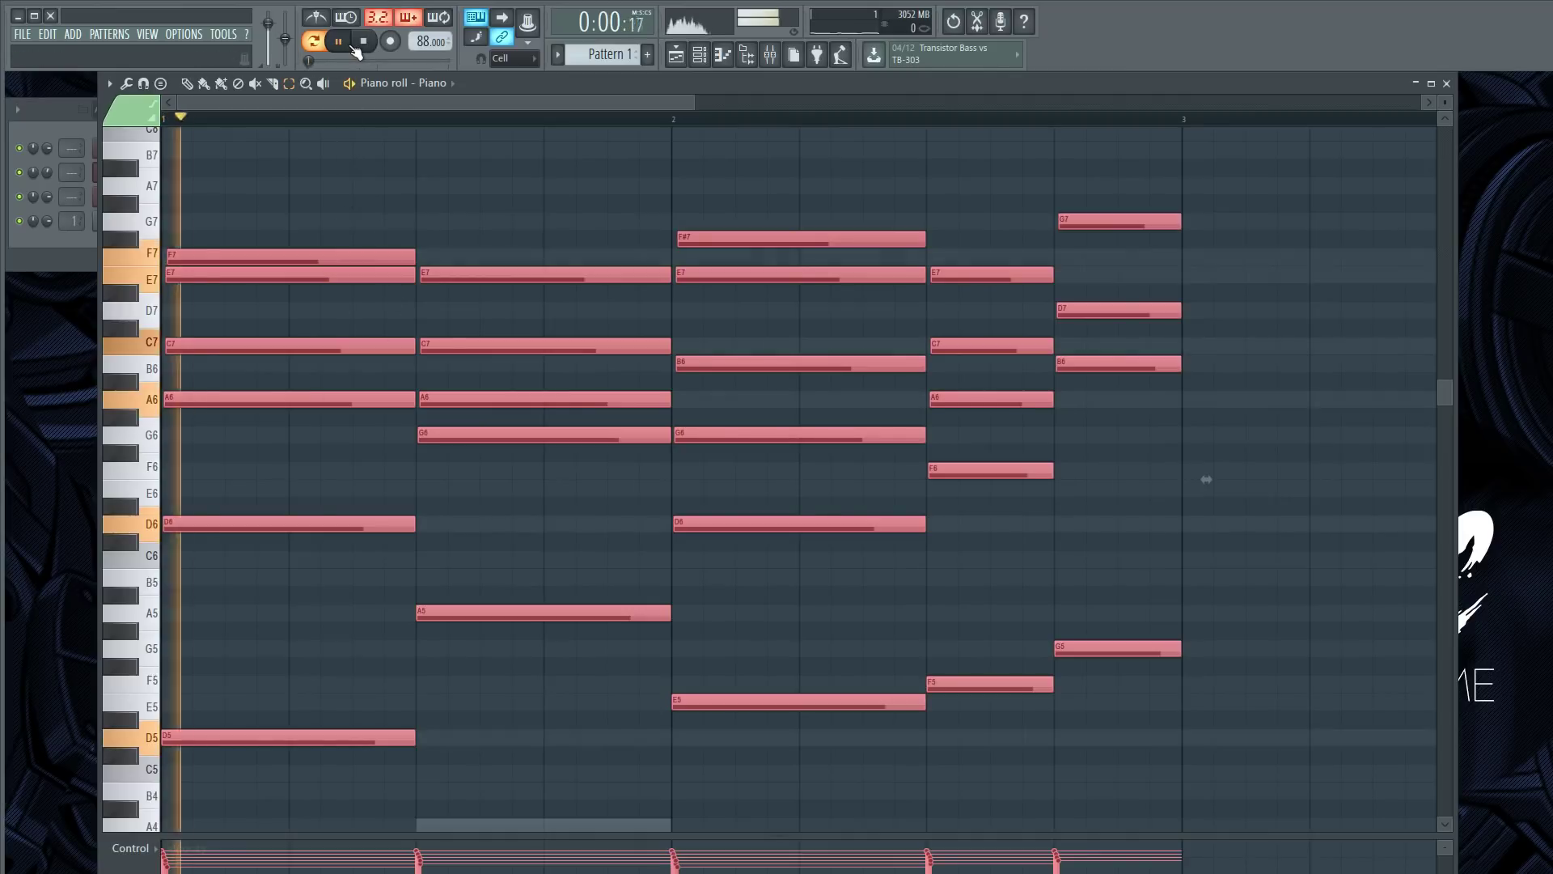